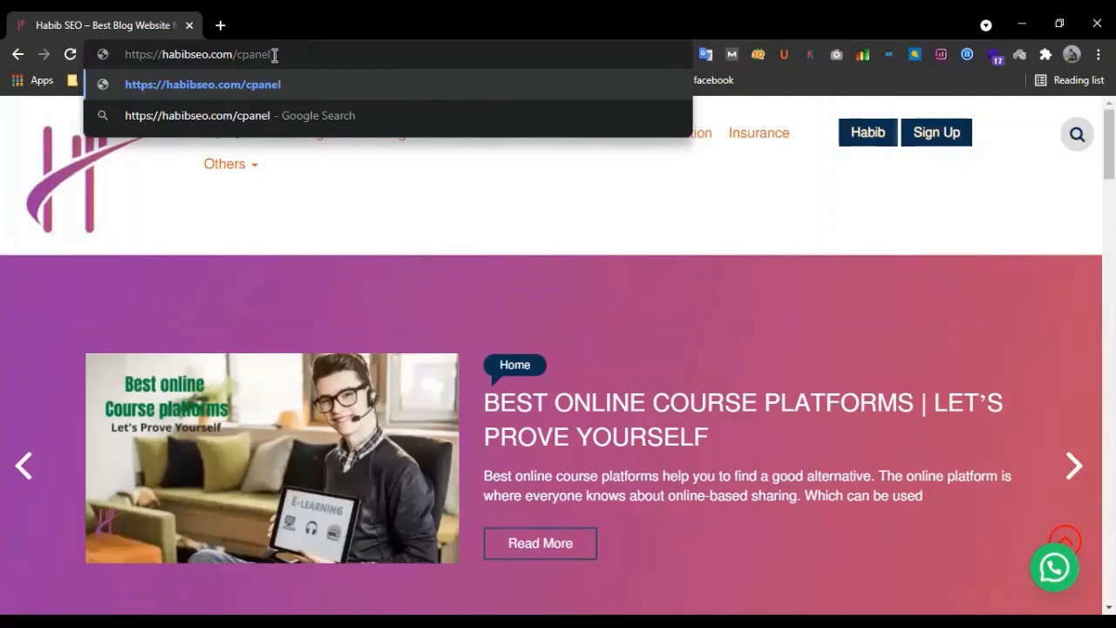
Go to habibseo.com/cpanel and log in with the account username and password.
key(Return)
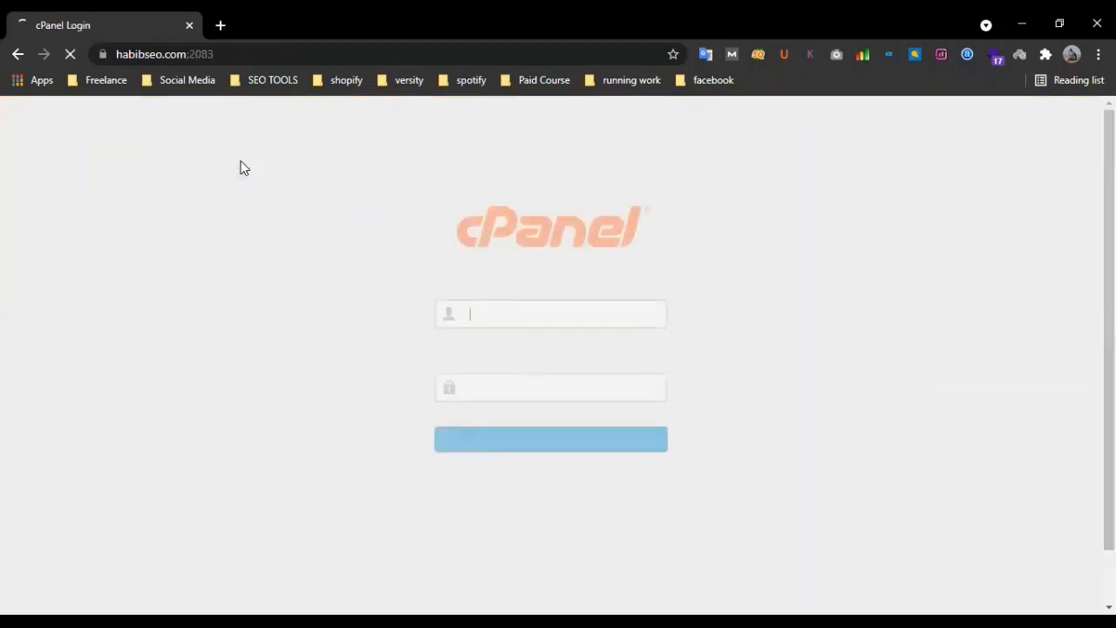
click(513, 314)
click(526, 334)
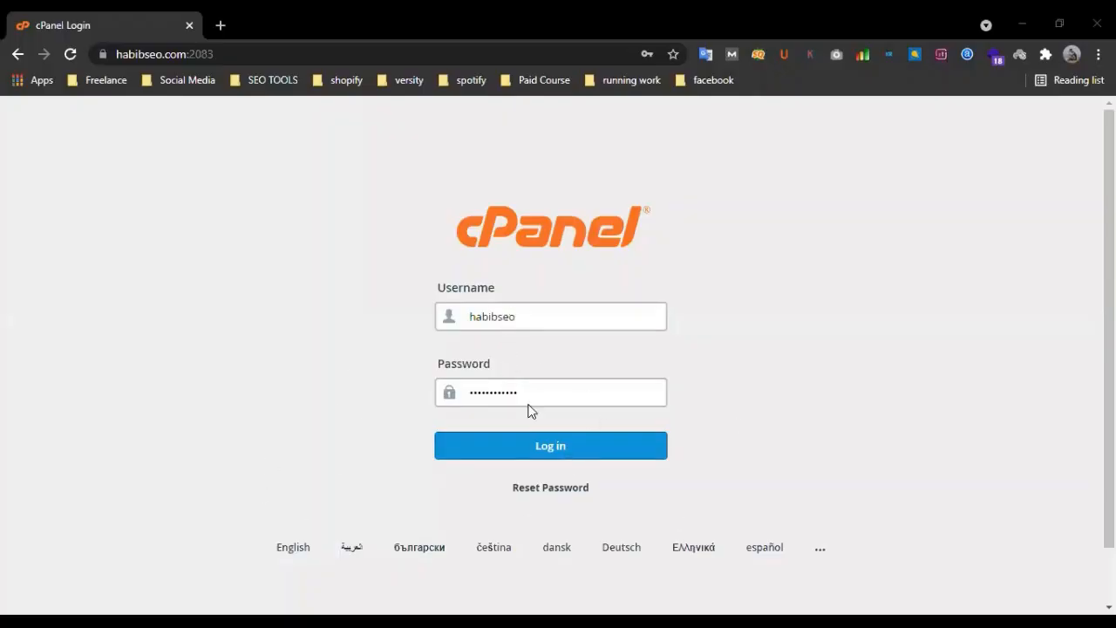
click(562, 452)
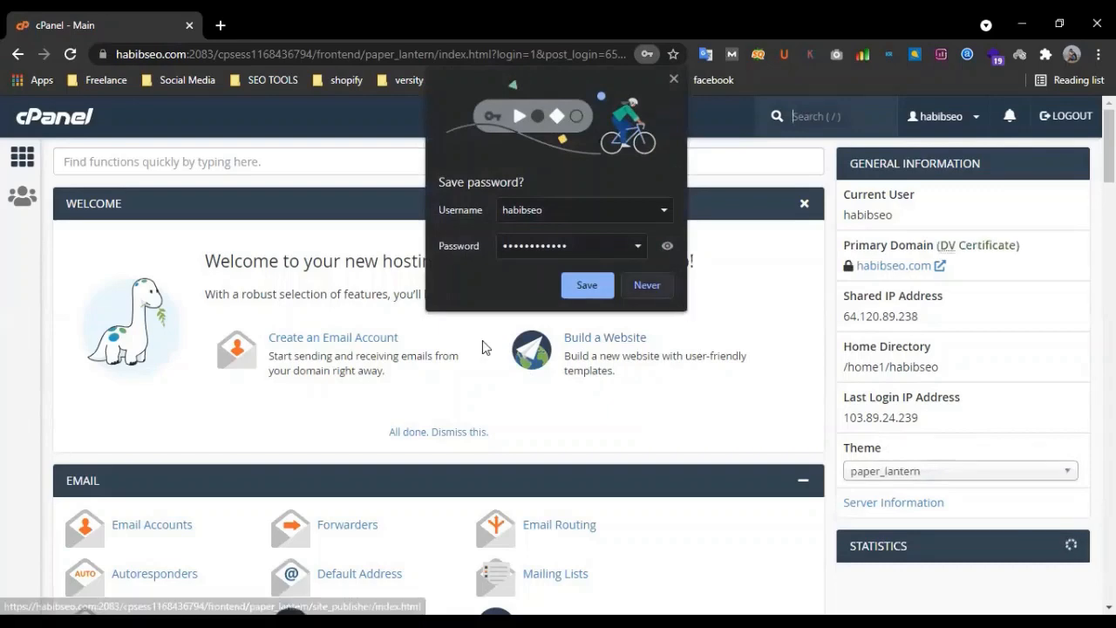
Find the Subdomains tool among the domain functions and open it in a separate browser tab.
scroll(487, 348, down, 7)
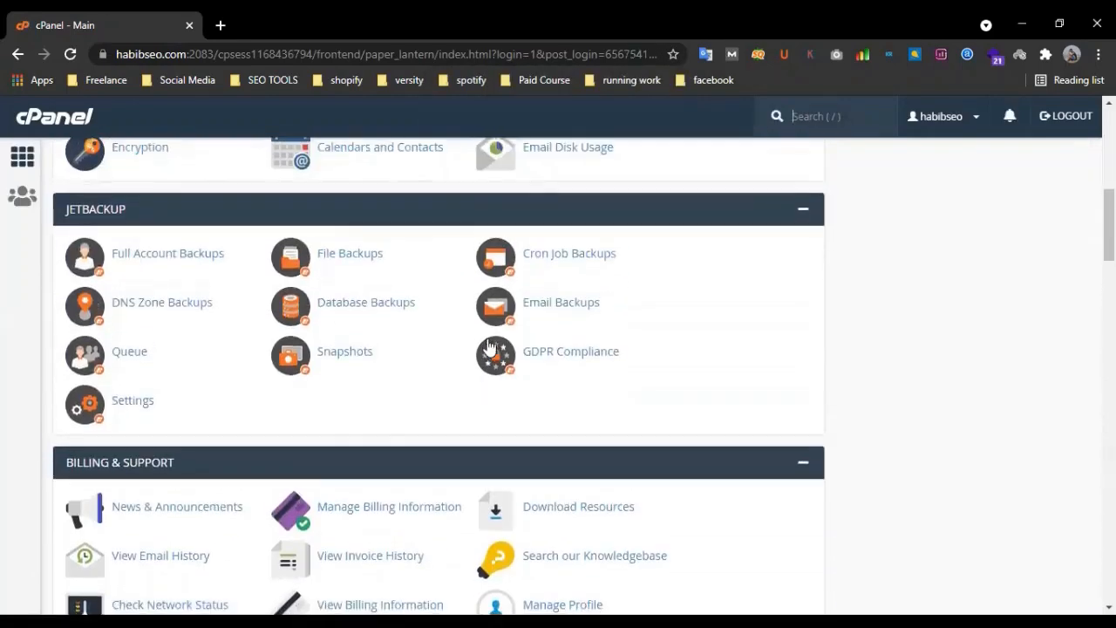
scroll(488, 344, up, 4)
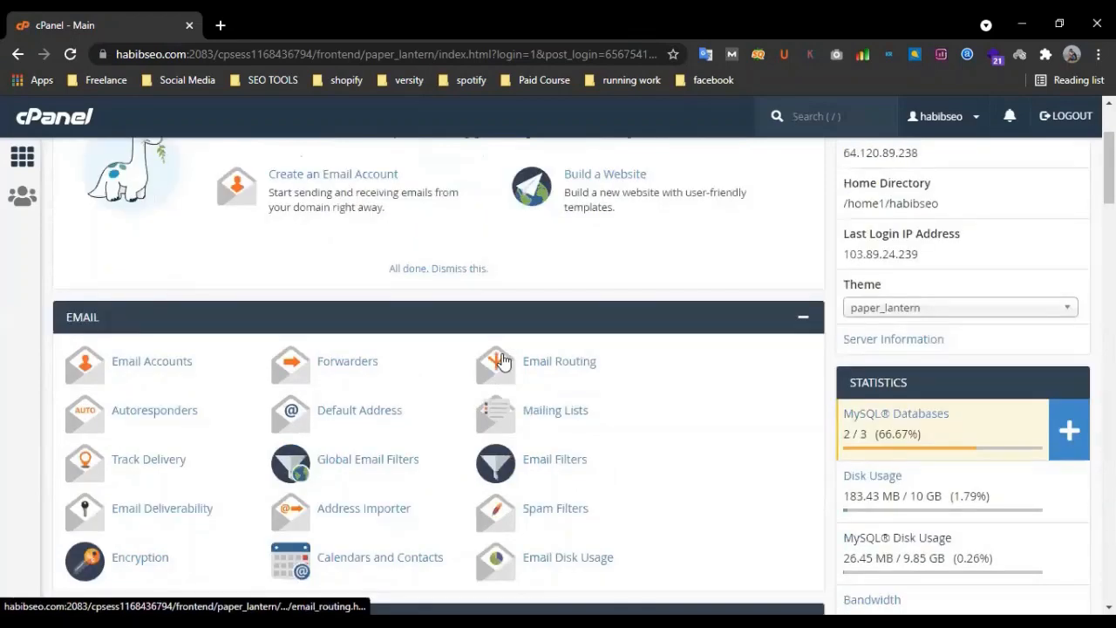
scroll(503, 361, down, 4)
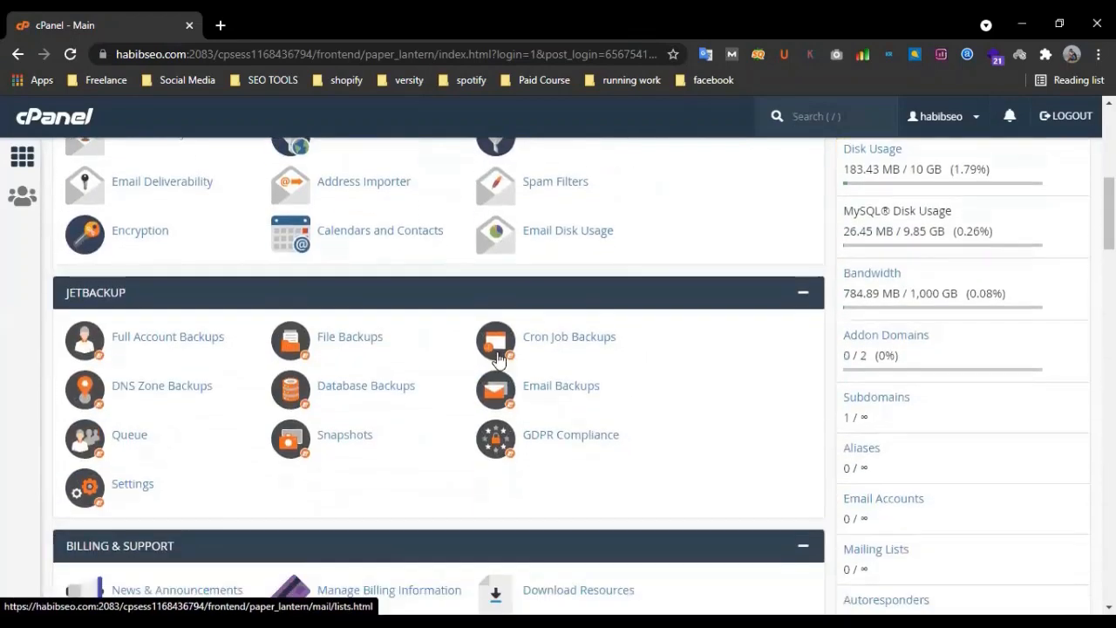
scroll(475, 362, down, 3)
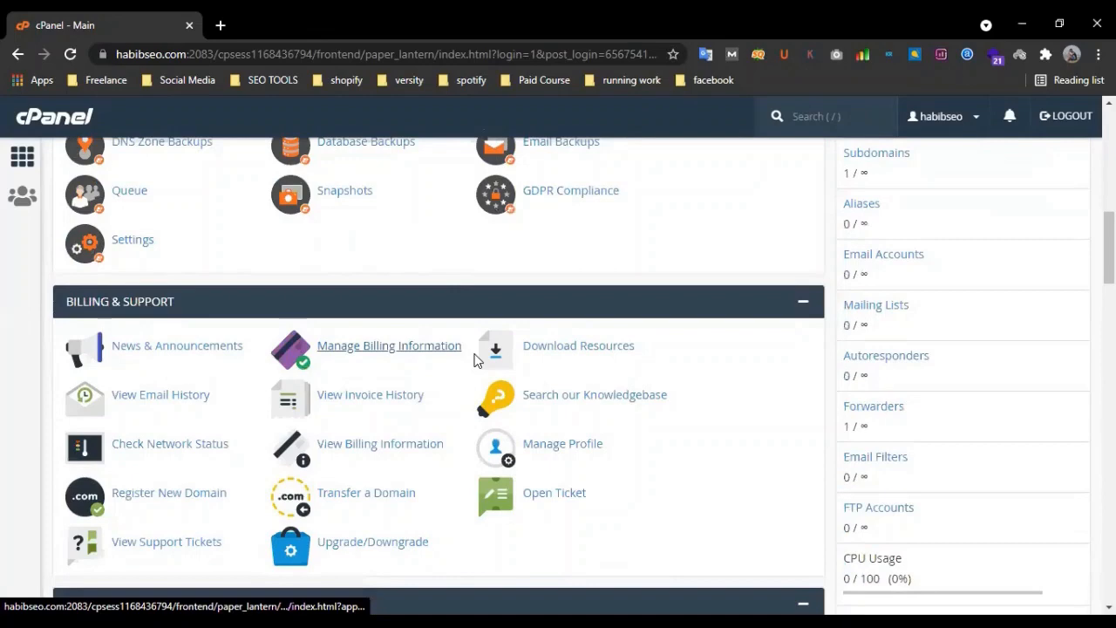
scroll(477, 360, down, 6)
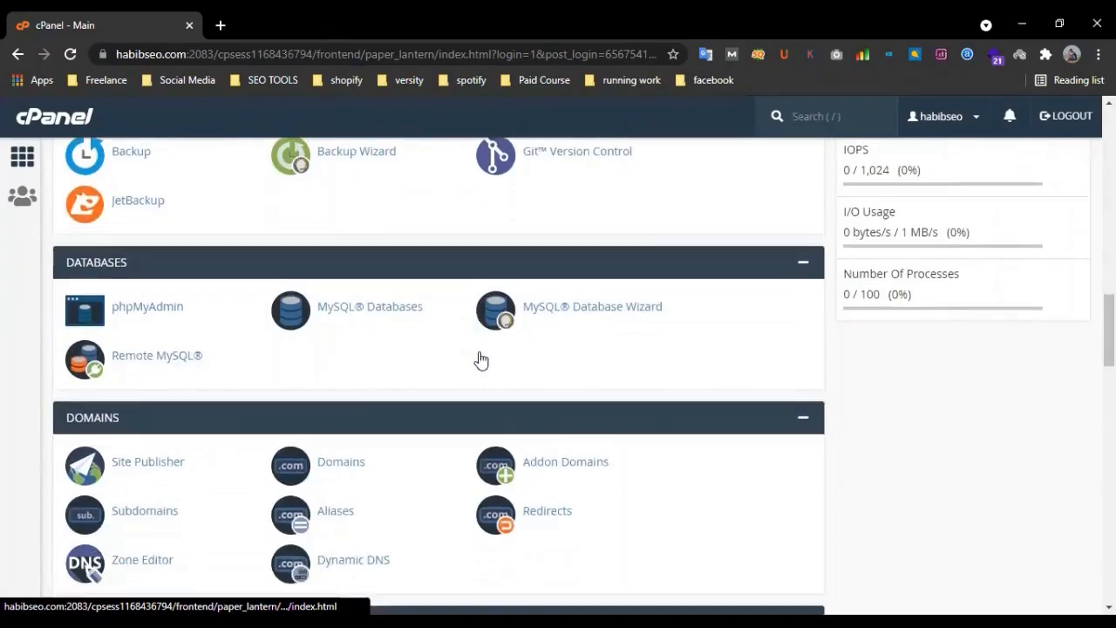
scroll(481, 360, down, 1)
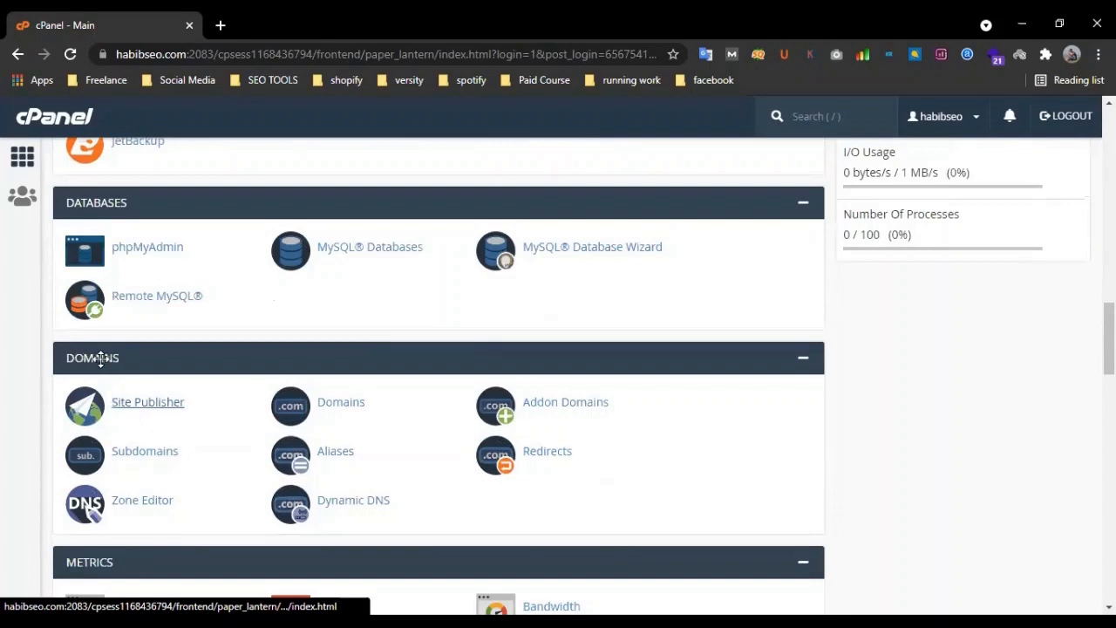
middle_click(140, 451)
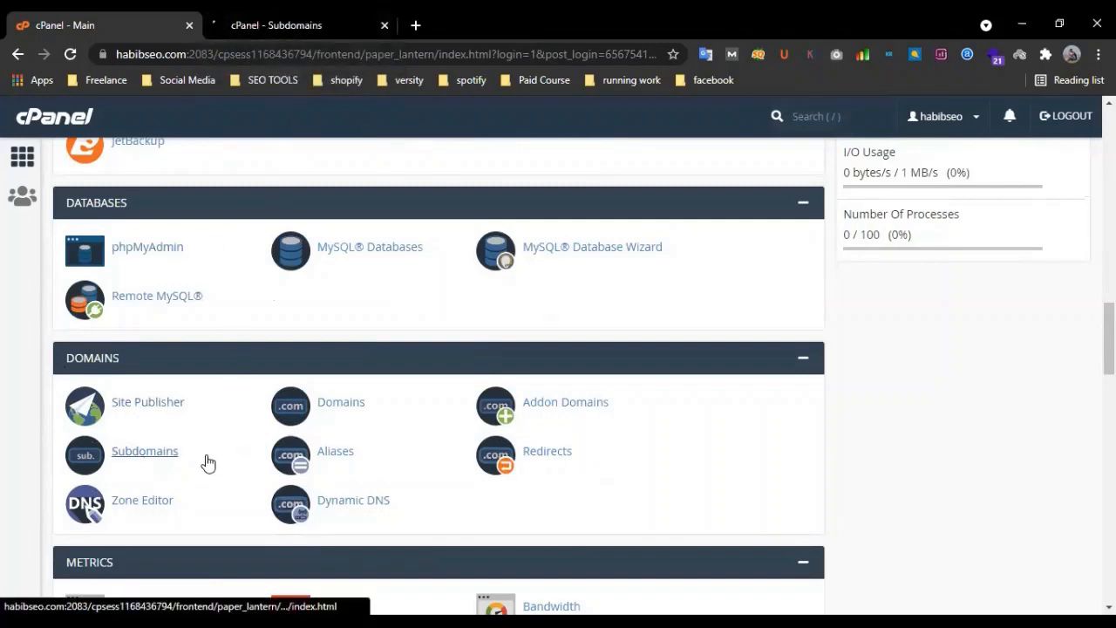
click(308, 15)
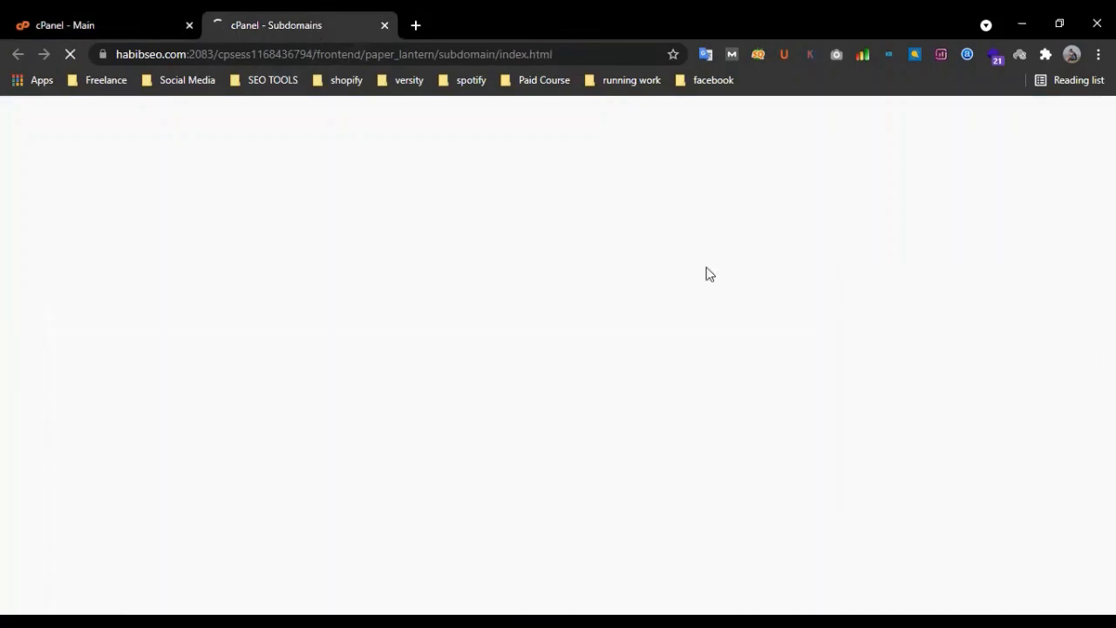
click(151, 28)
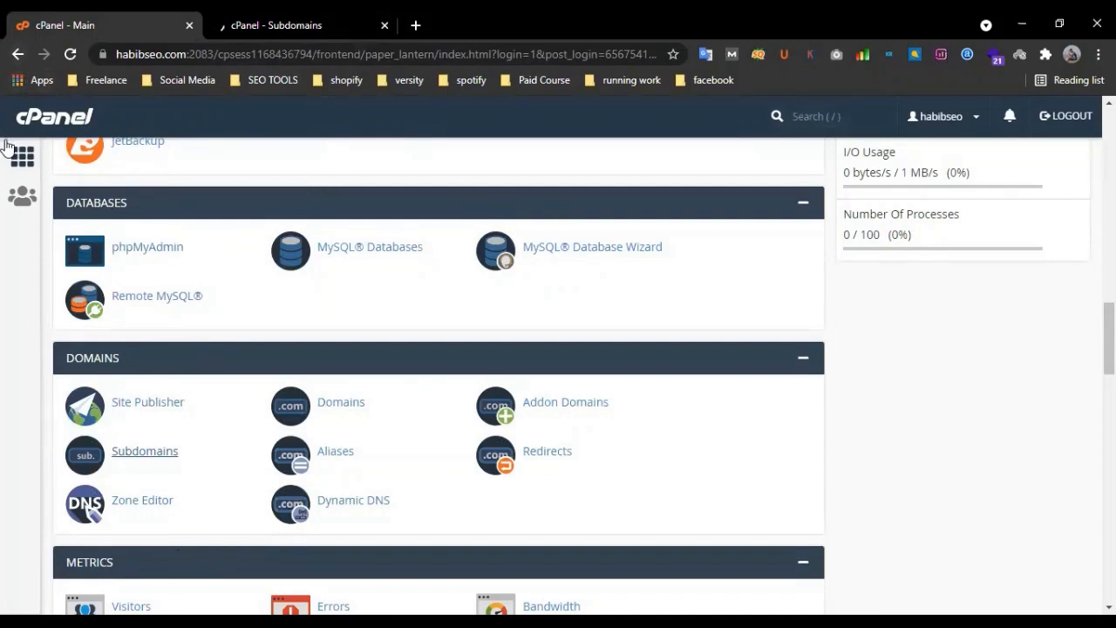
click(340, 19)
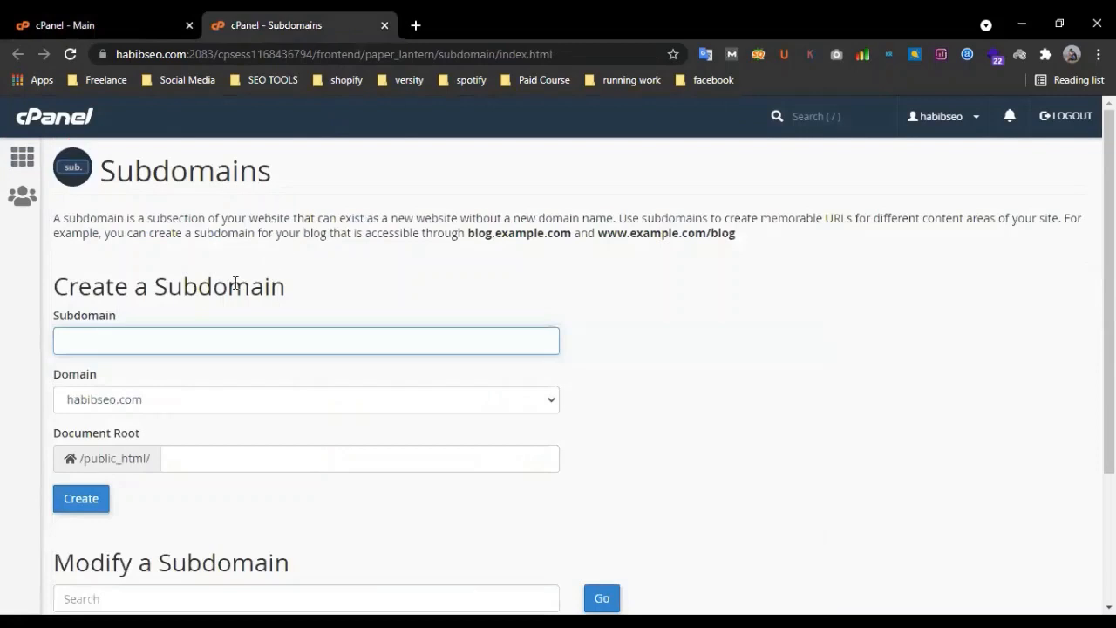
Create the subdomain mohibhaiwebd under habibseo.com with the document root /public_html/mohibhaiwebd.
click(168, 332)
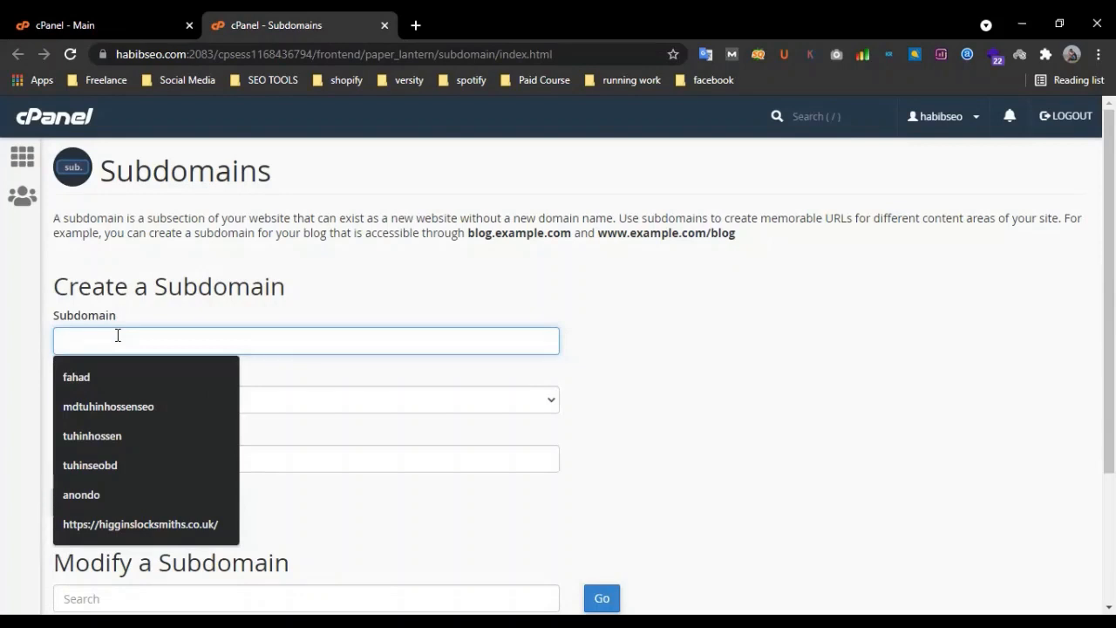
text(mohib)
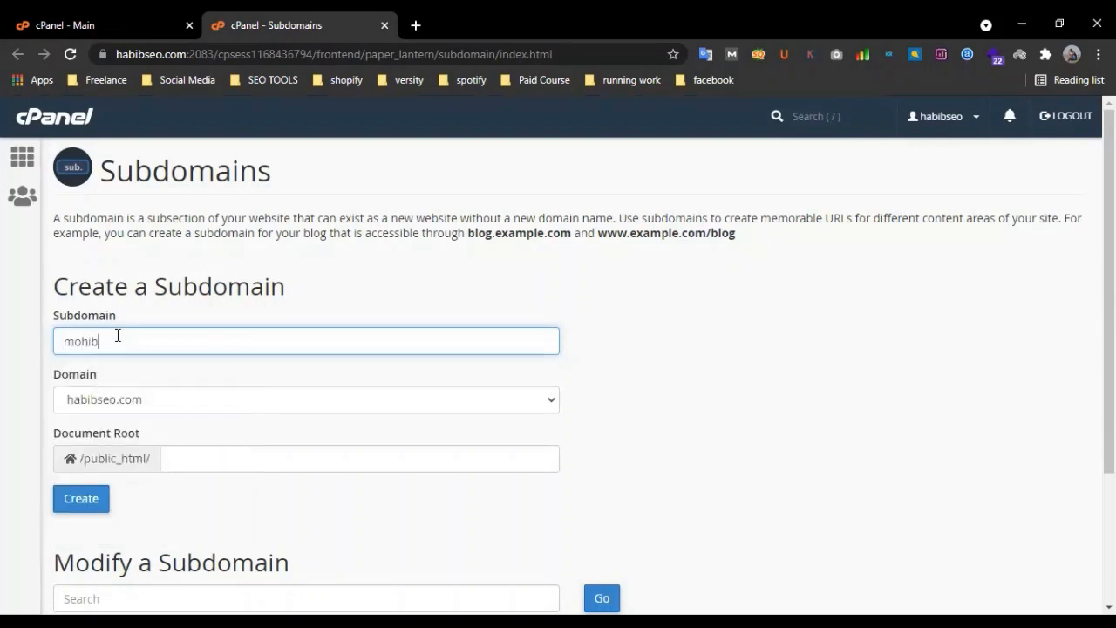
text(halwebd)
double_click(60, 343)
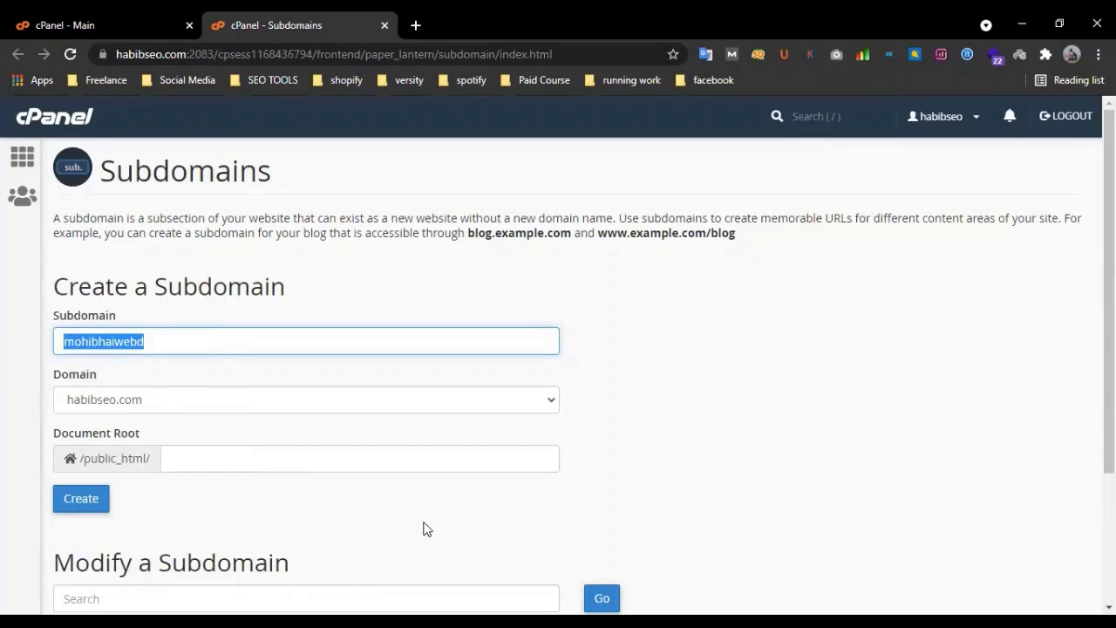
drag(172, 339, 21, 345)
key(alt+Tab)
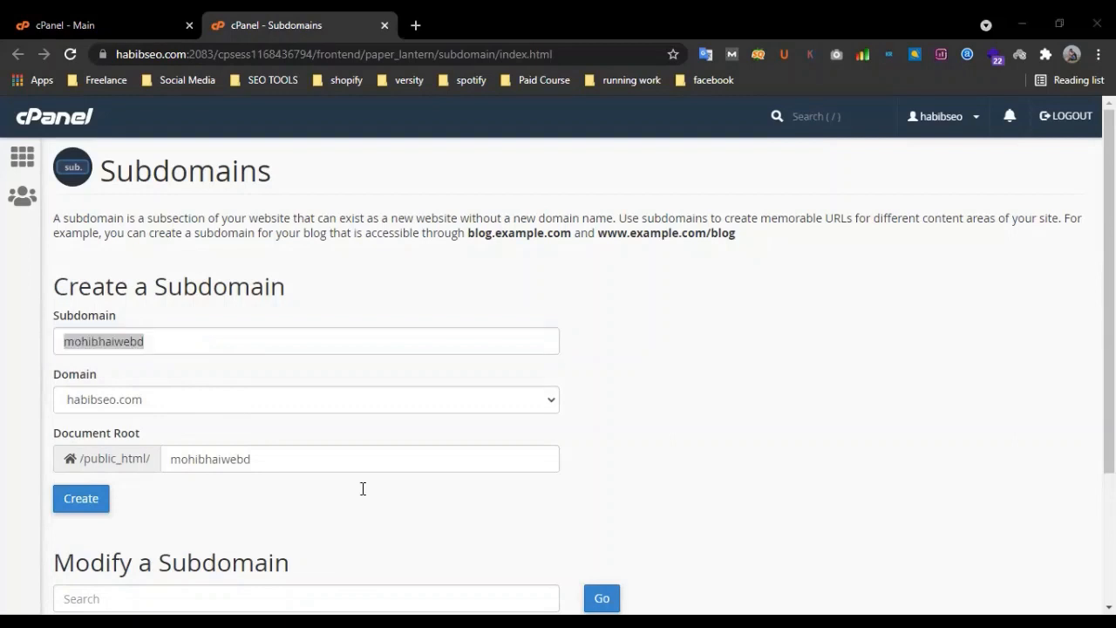
click(133, 417)
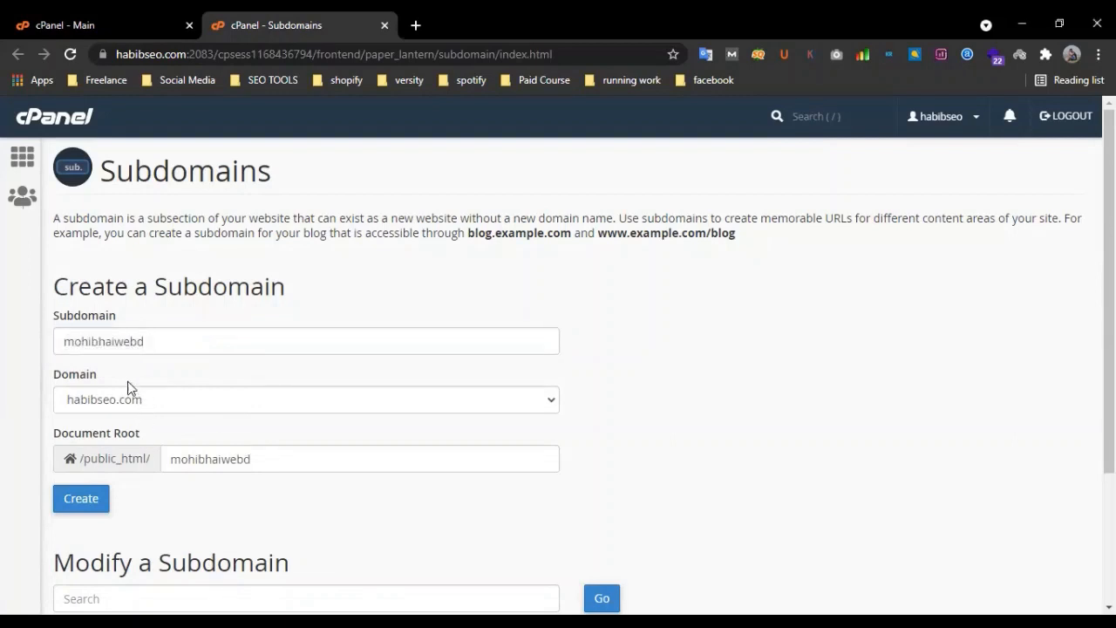
click(83, 503)
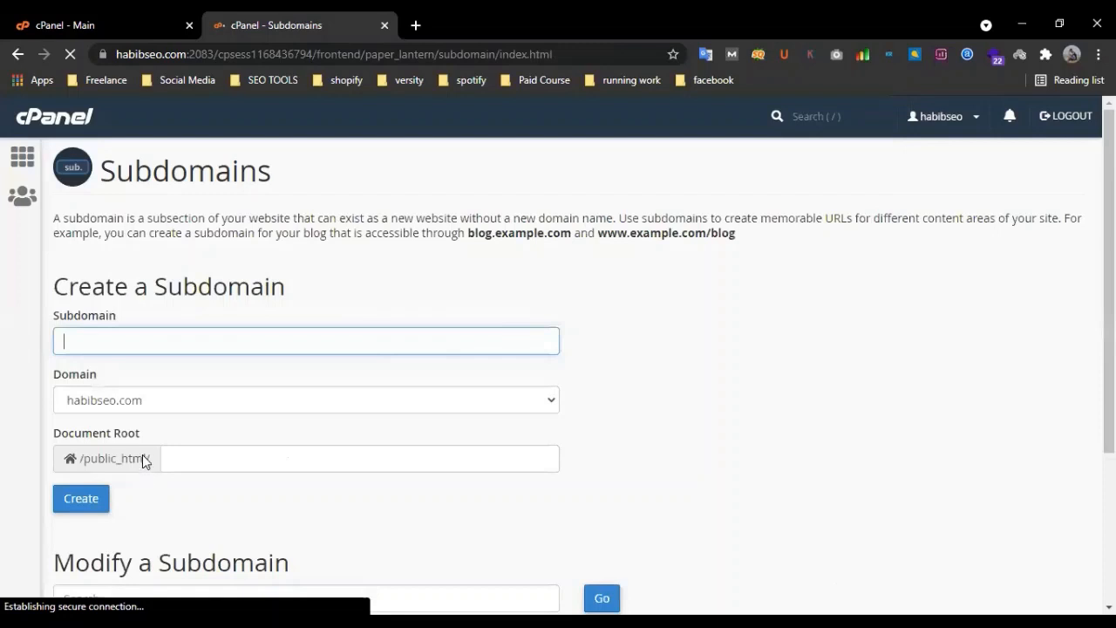
View the document root folder of the mohibhaiwebd subdomain in File Manager, and return to the subdomain list.
scroll(144, 461, down, 3)
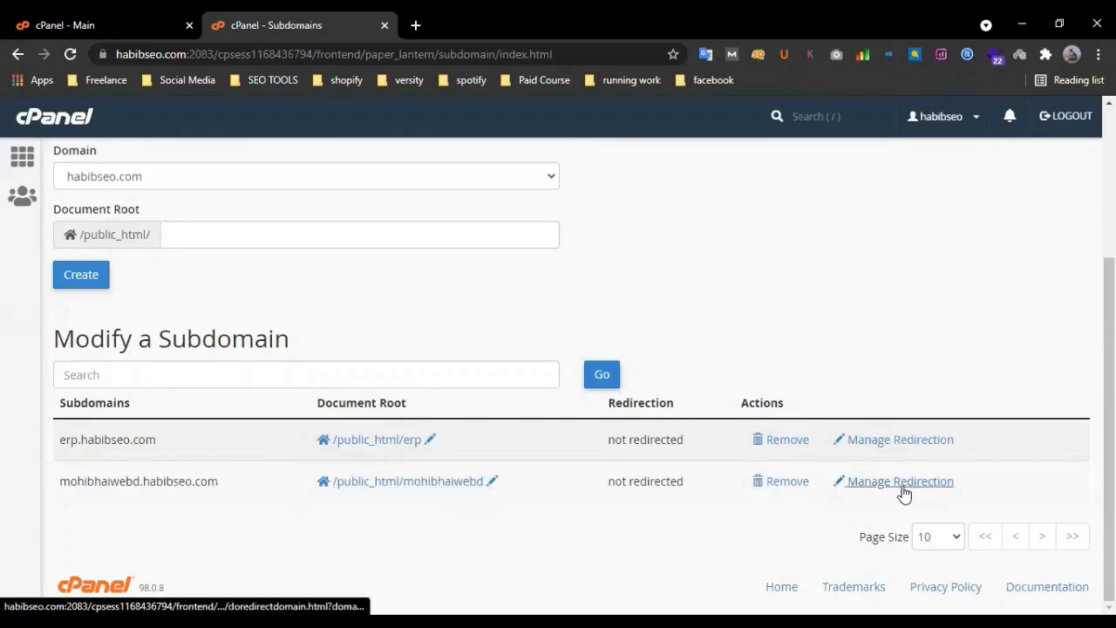
click(425, 488)
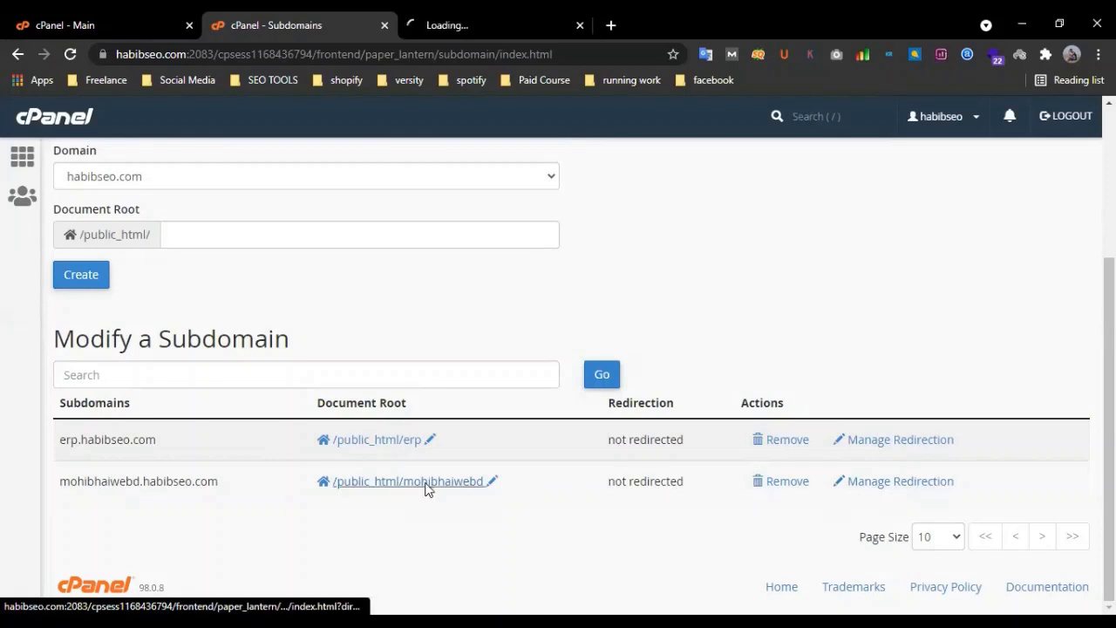
click(510, 21)
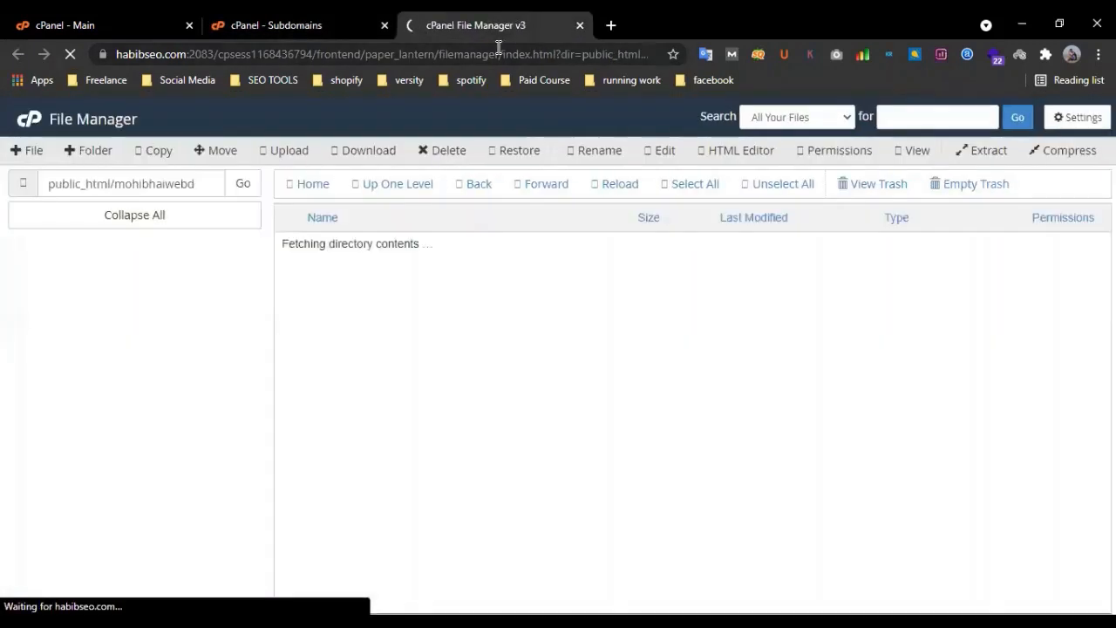
click(327, 18)
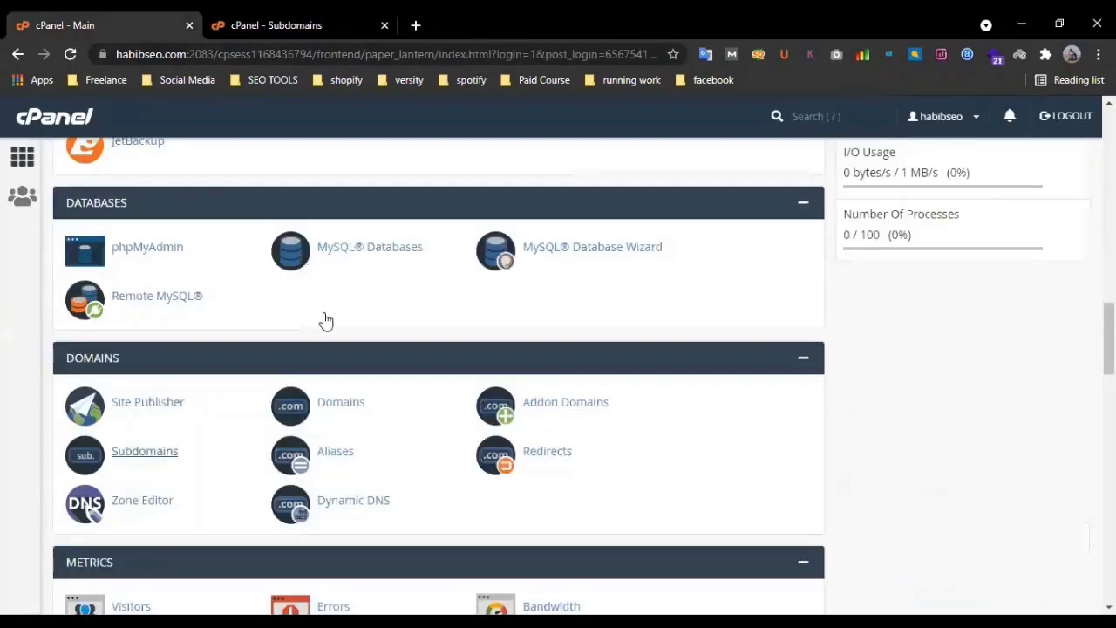
Open WordPress from the Softaculous Apps Installer scripts on the main cPanel page in a separate browser tab.
scroll(339, 354, down, 7)
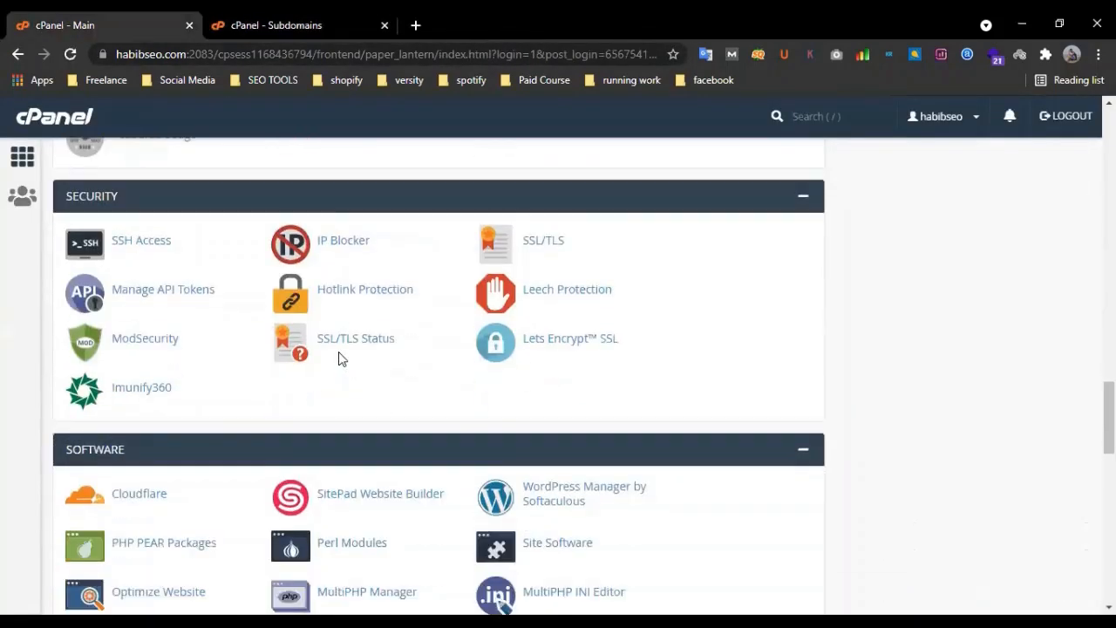
scroll(389, 311, down, 5)
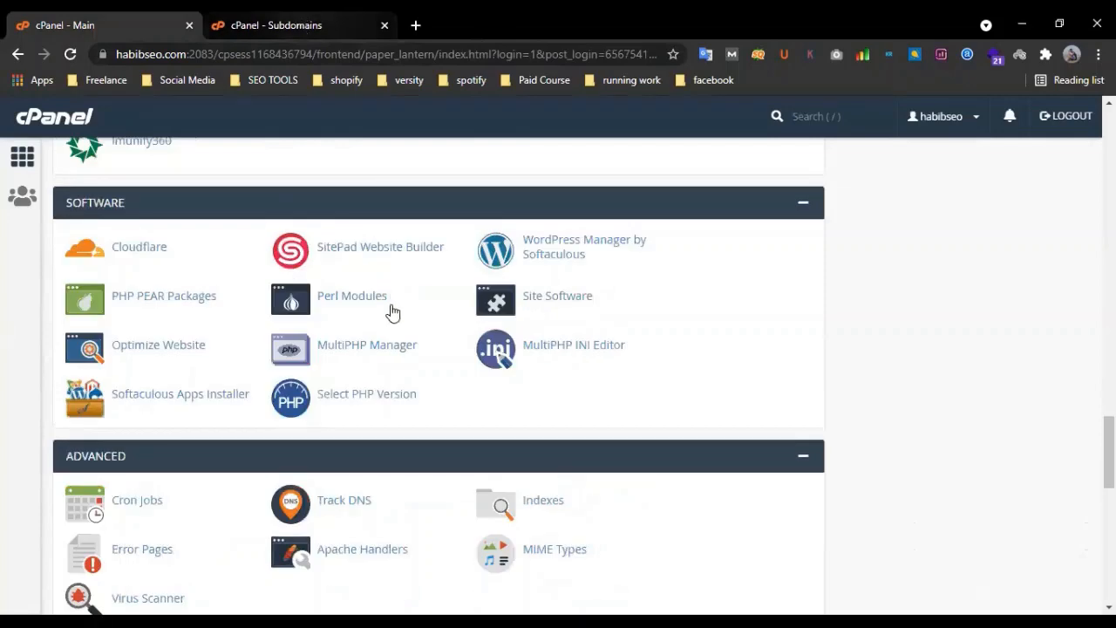
scroll(401, 324, down, 2)
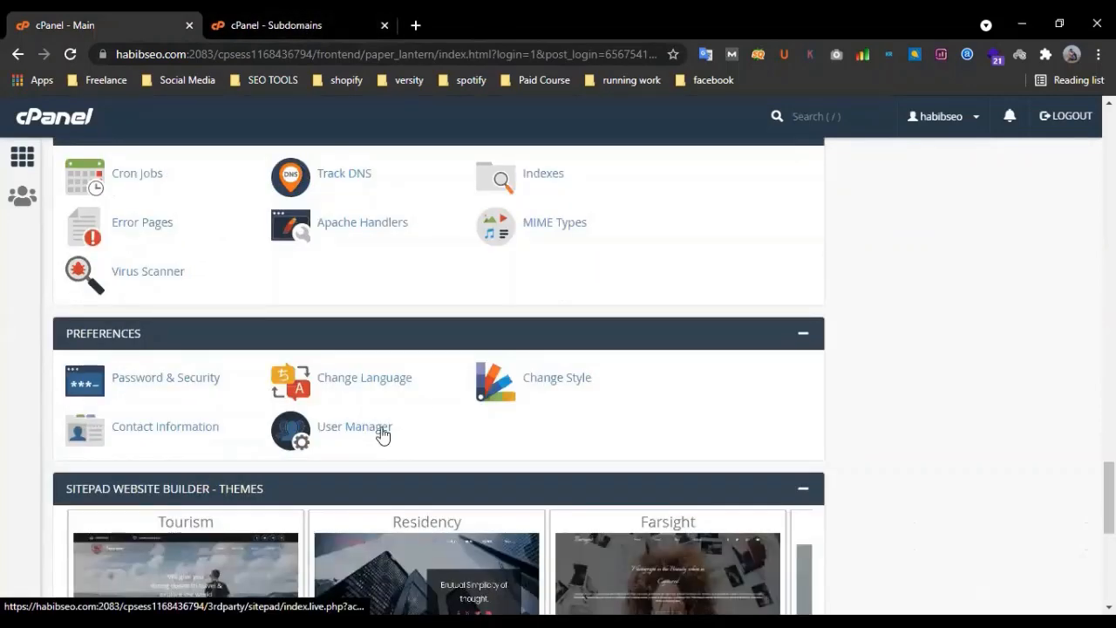
scroll(380, 425, up, 1)
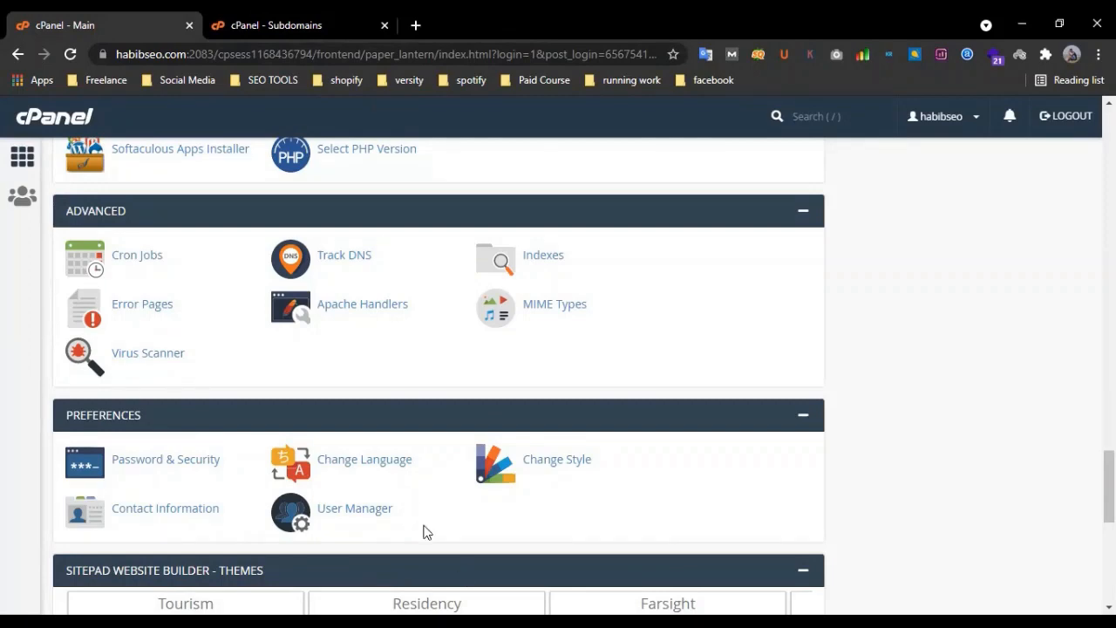
scroll(374, 384, down, 3)
scroll(375, 381, down, 3)
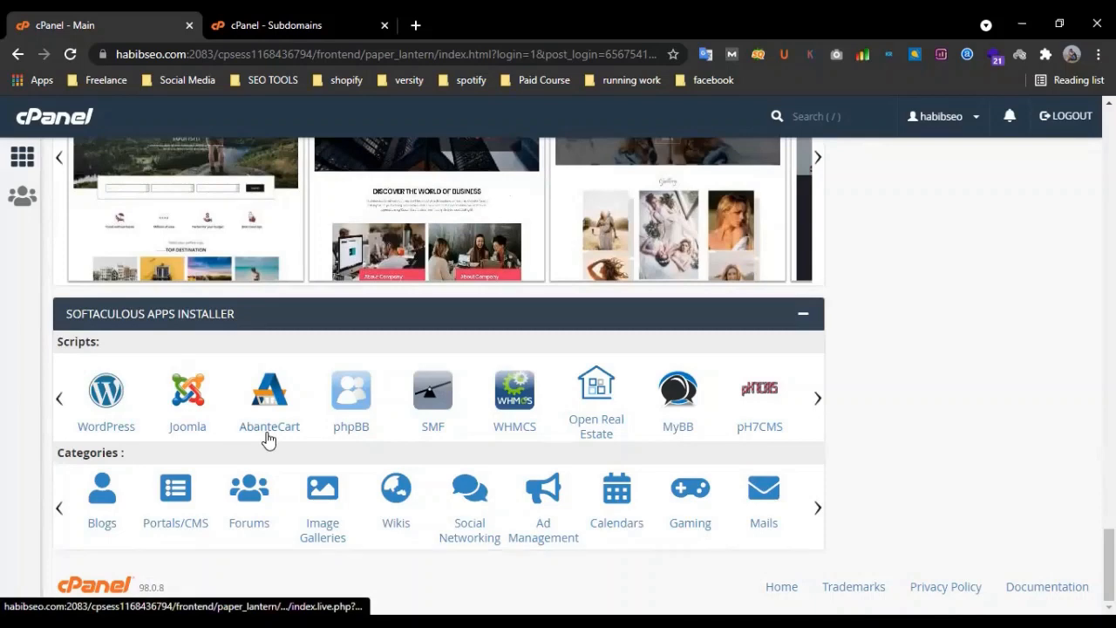
middle_click(123, 406)
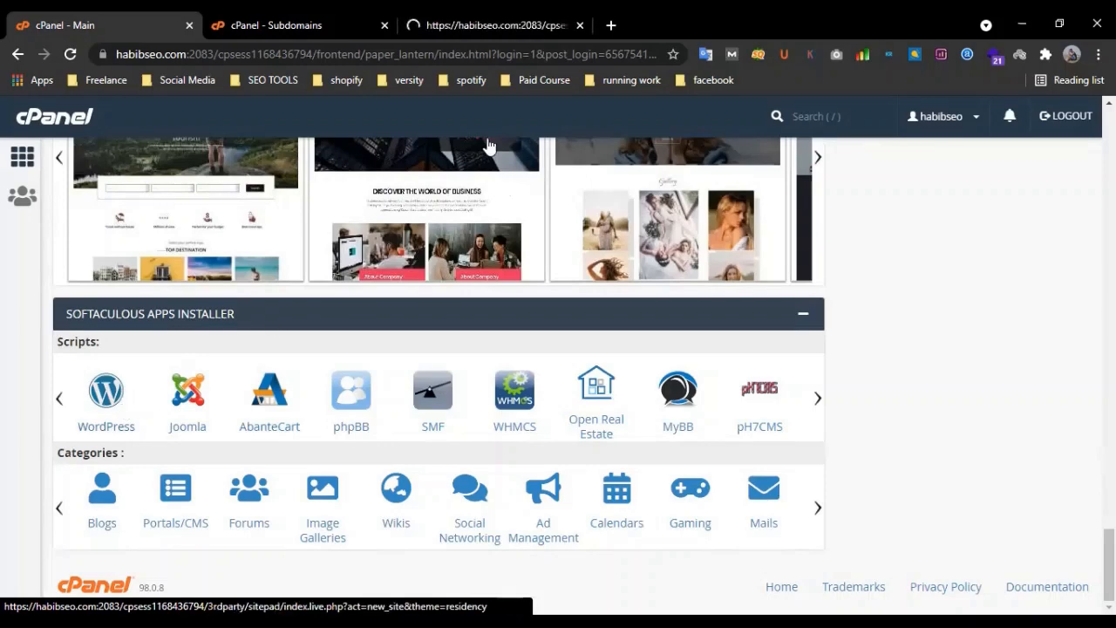
click(540, 19)
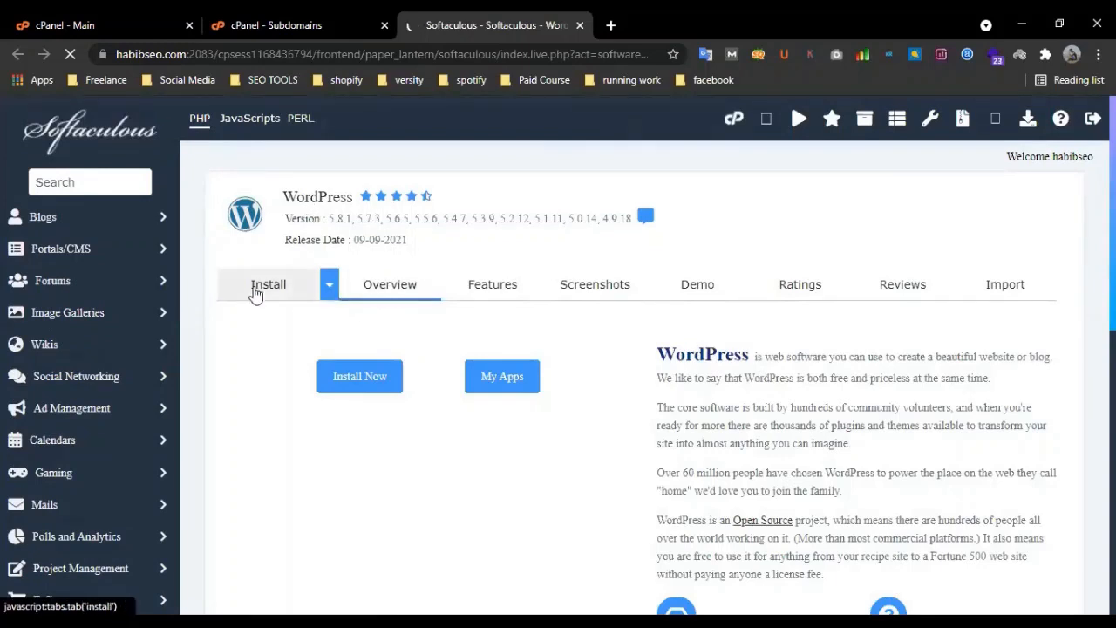
Open the WordPress installation form with its software setup settings.
click(329, 285)
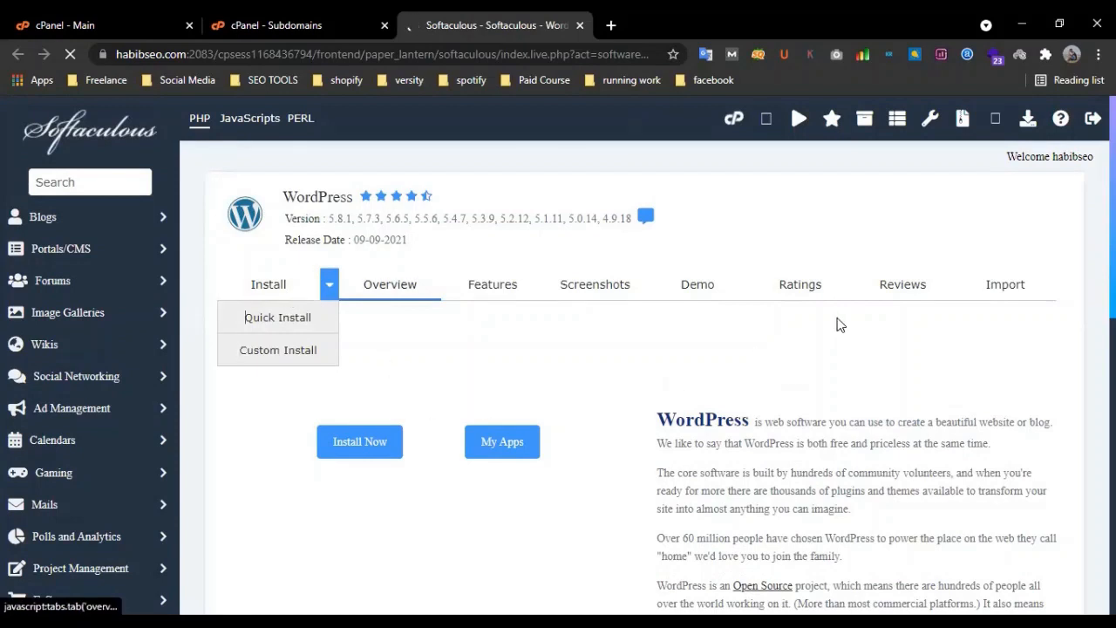
click(266, 291)
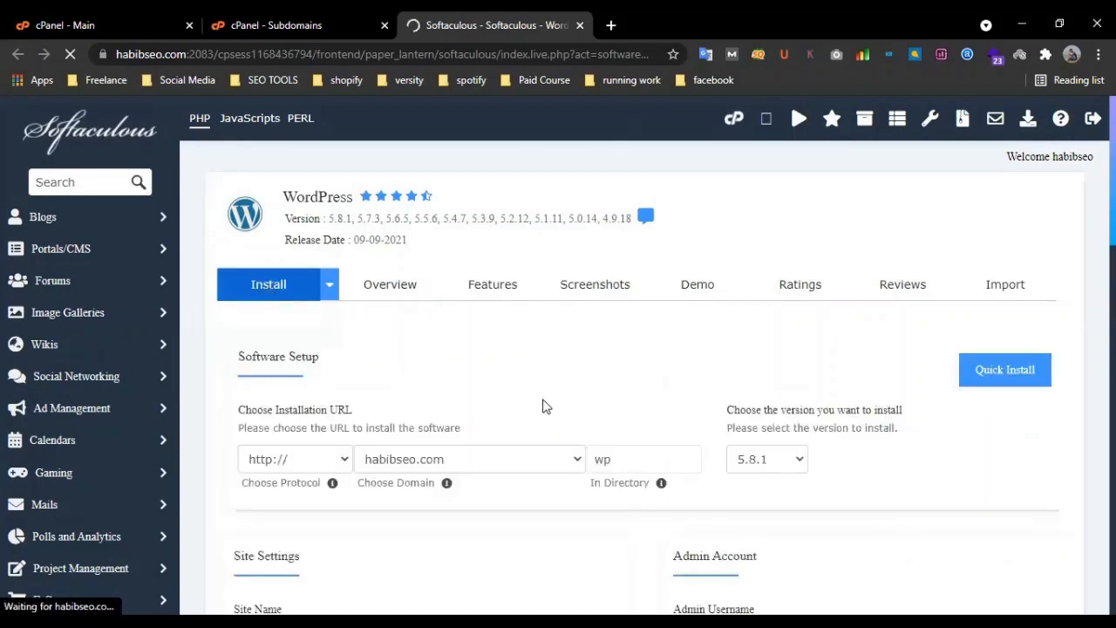
scroll(534, 380, down, 2)
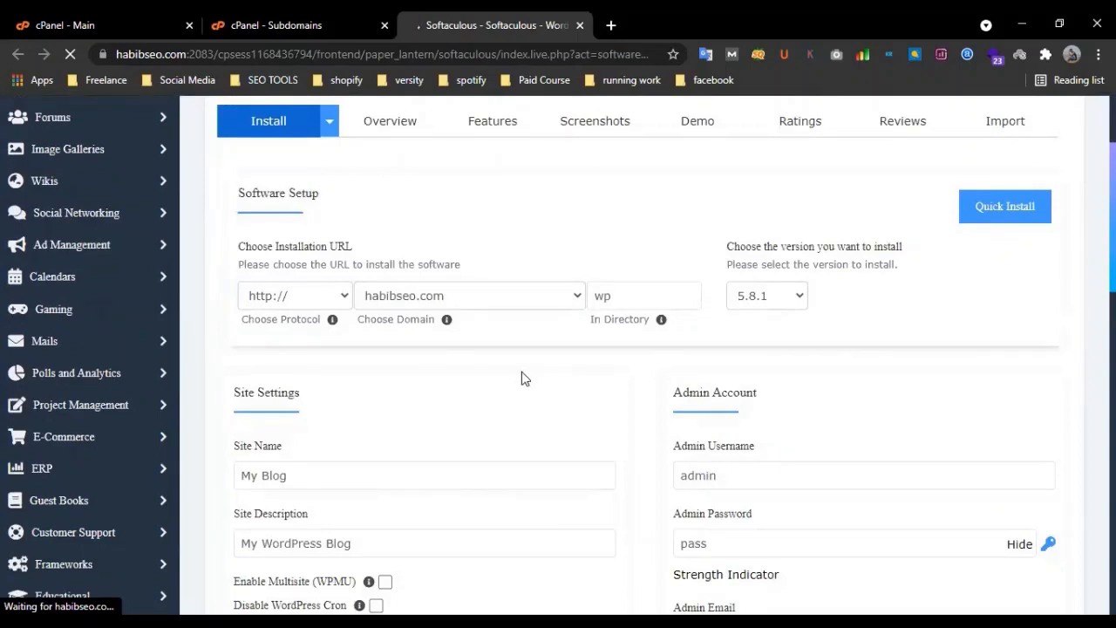
click(574, 299)
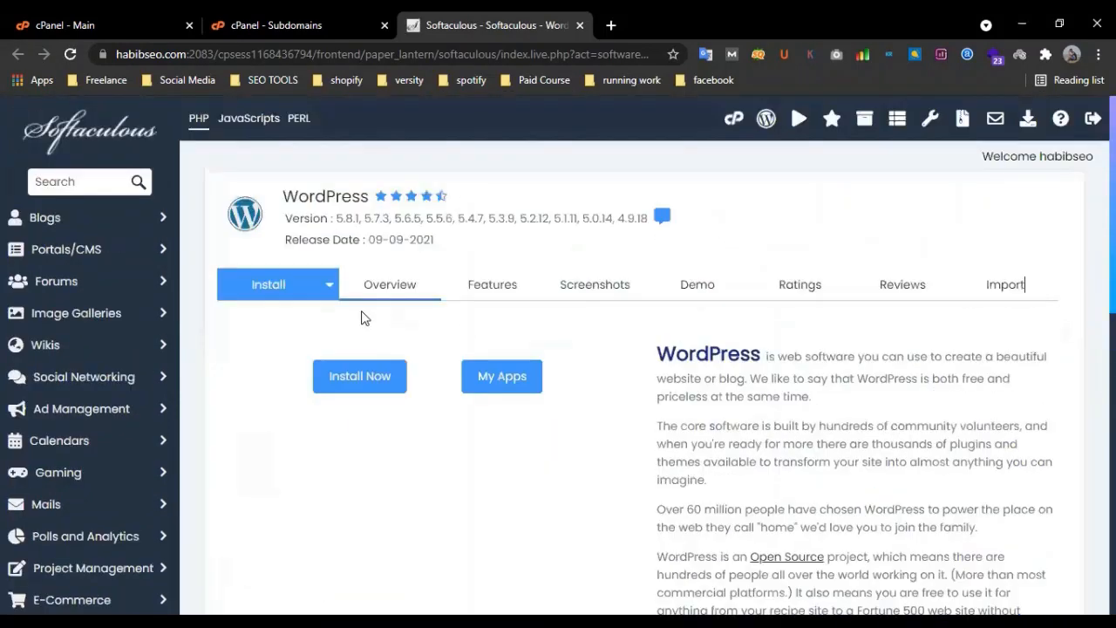
click(279, 288)
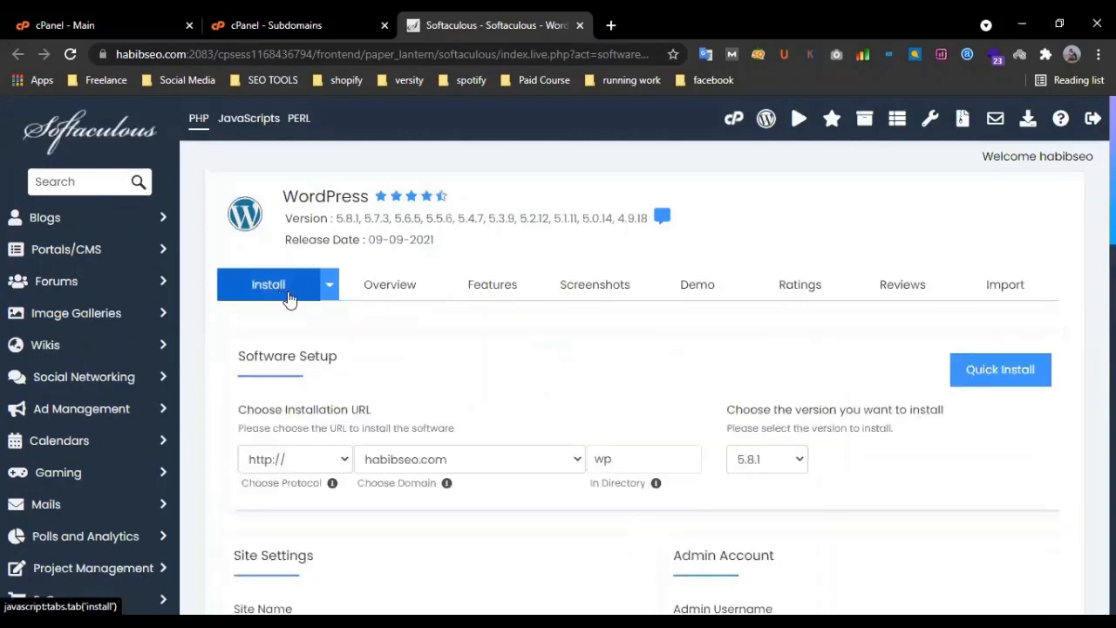
scroll(452, 395, down, 1)
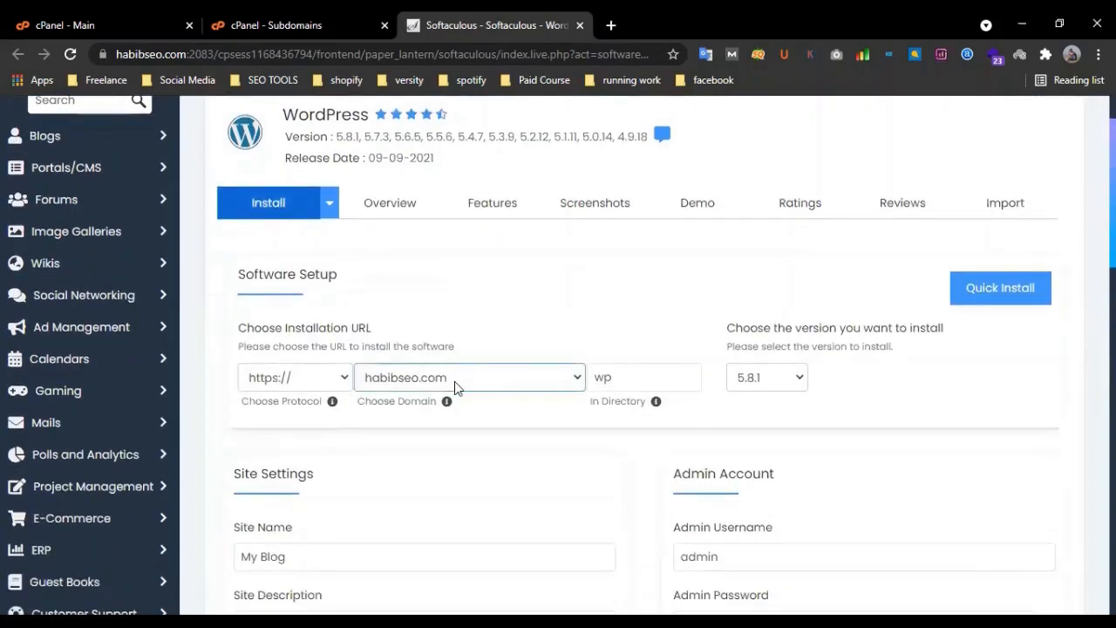
click(450, 391)
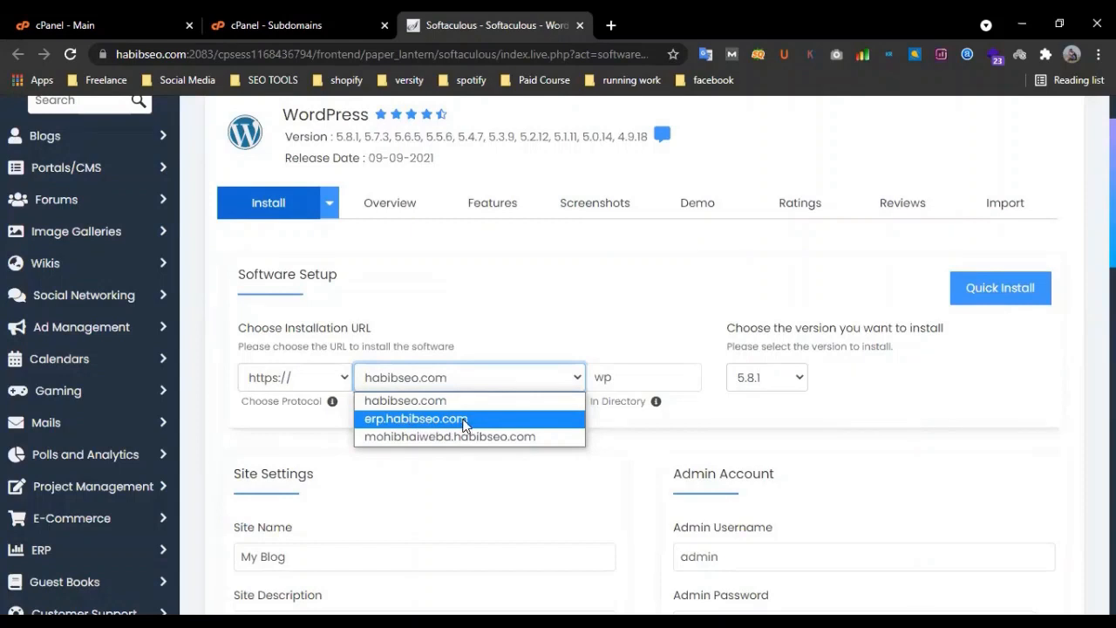
key(Return)
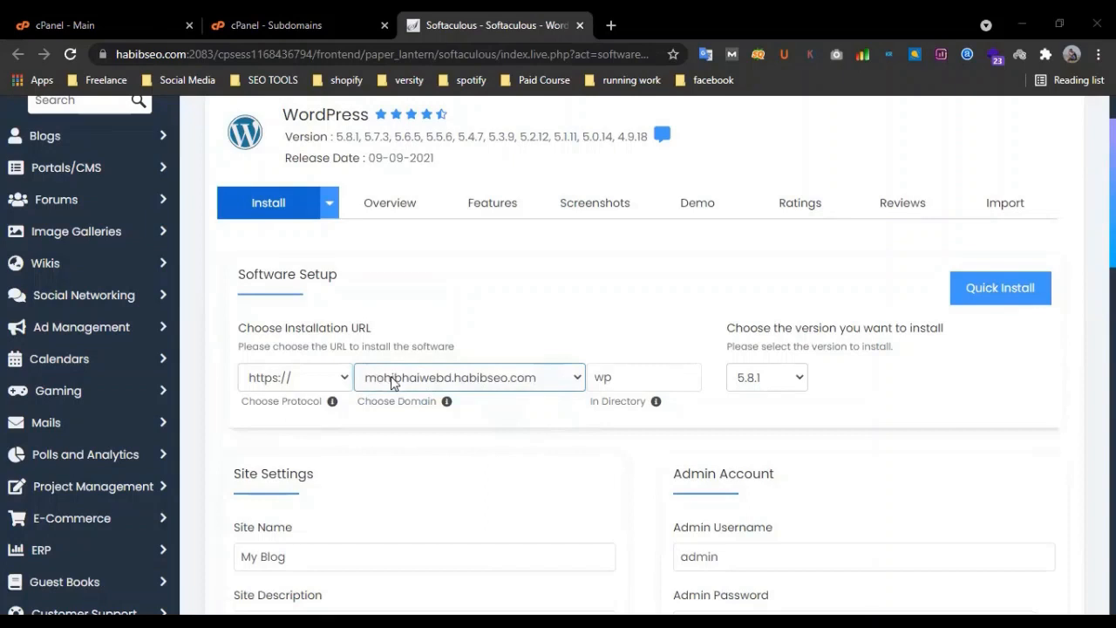
click(634, 377)
drag(638, 377, 578, 380)
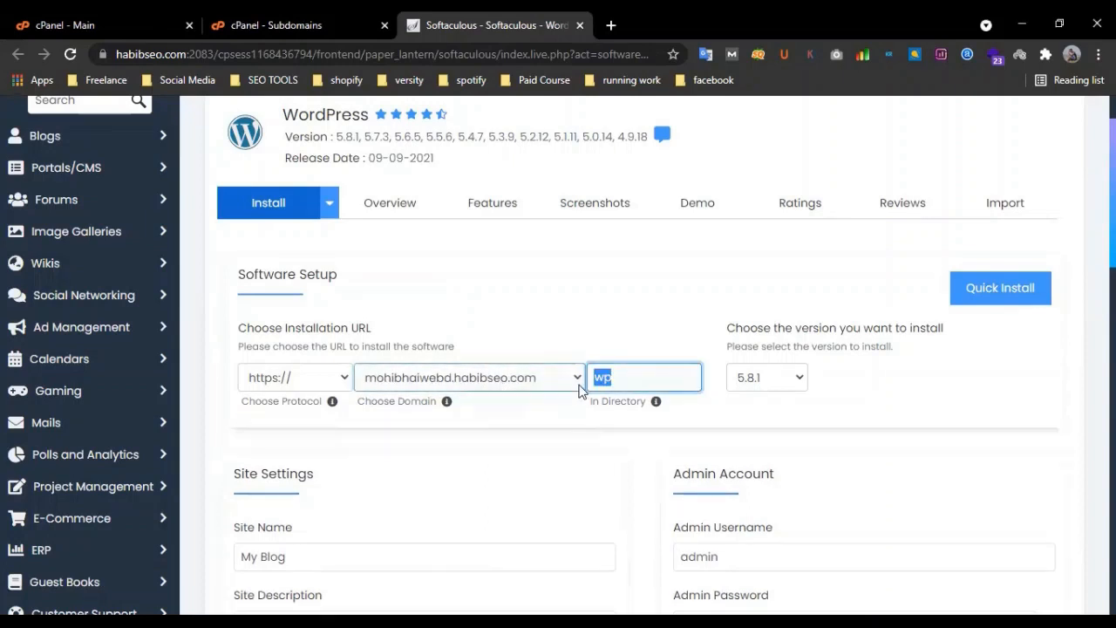
key(BackSpace)
Replace the default WordPress admin password with a new strong password, keeping admin as the username.
scroll(618, 404, down, 2)
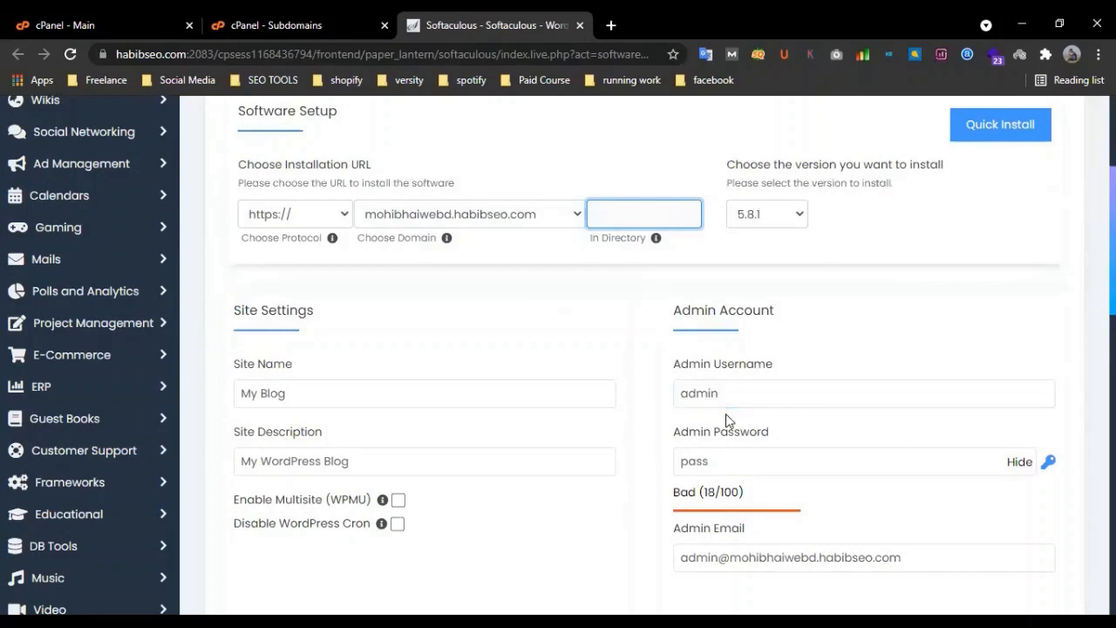
click(735, 392)
click(723, 461)
drag(723, 461, 660, 473)
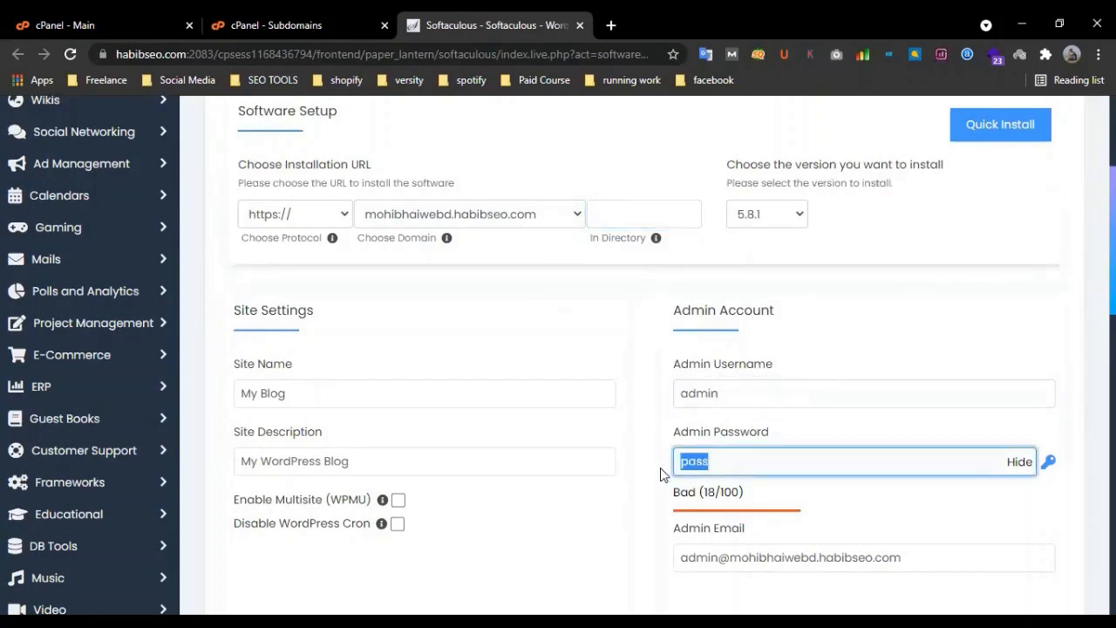
key(BackSpace)
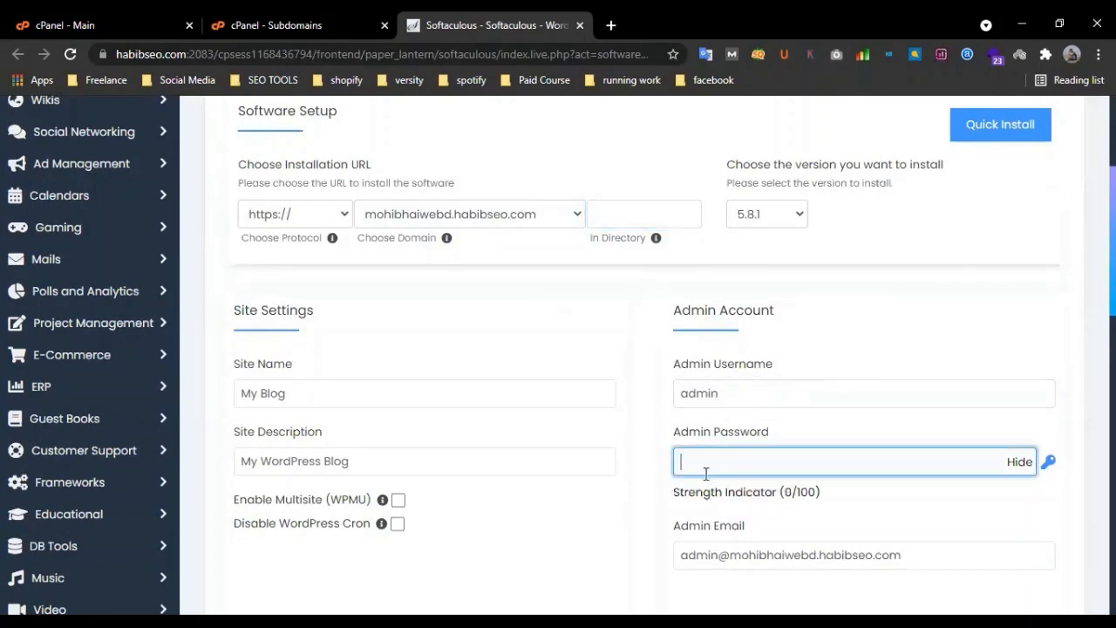
click(729, 392)
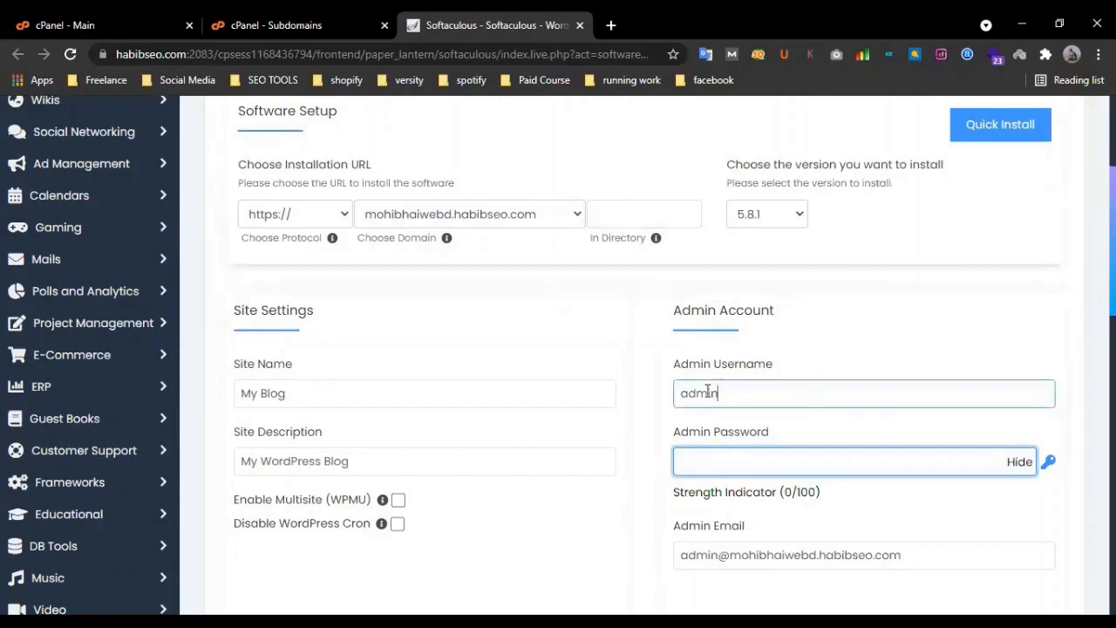
drag(706, 392, 658, 406)
click(726, 454)
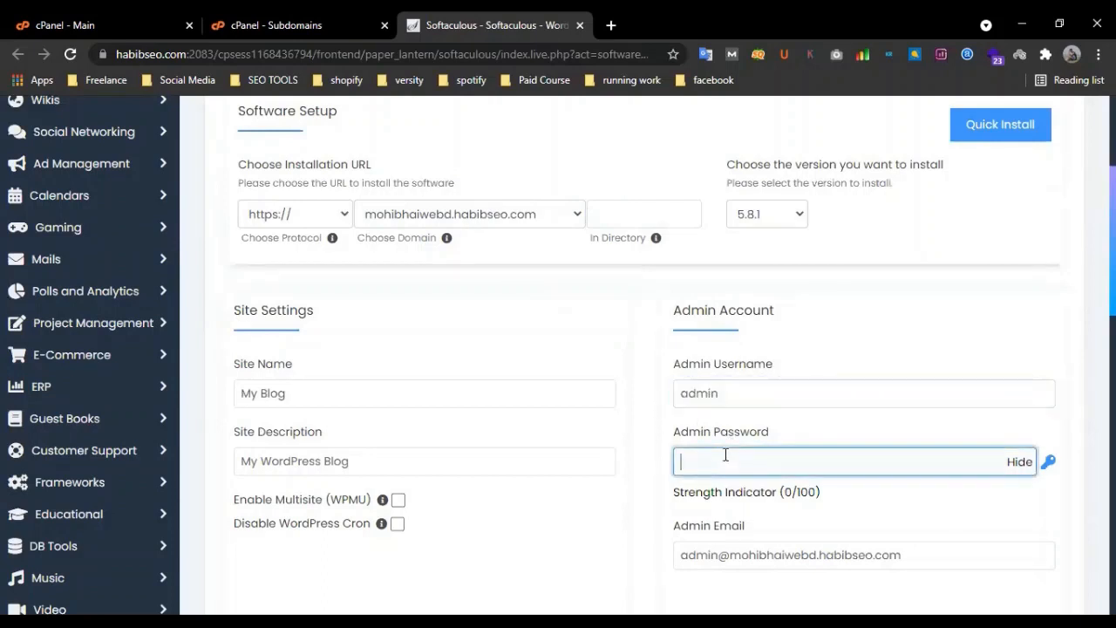
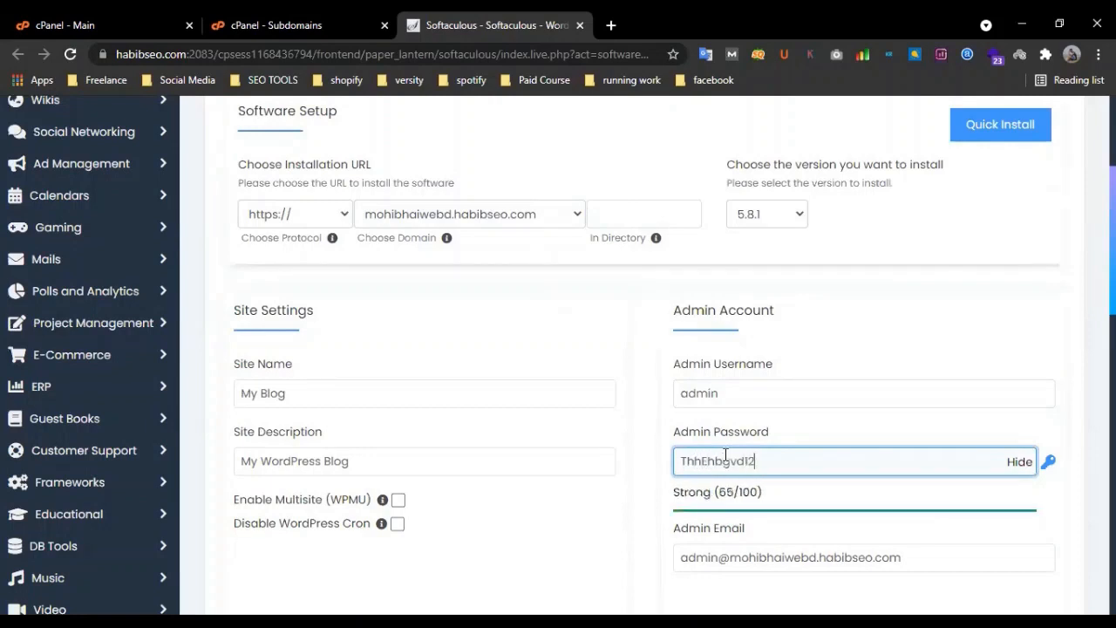
key(ctrl+a)
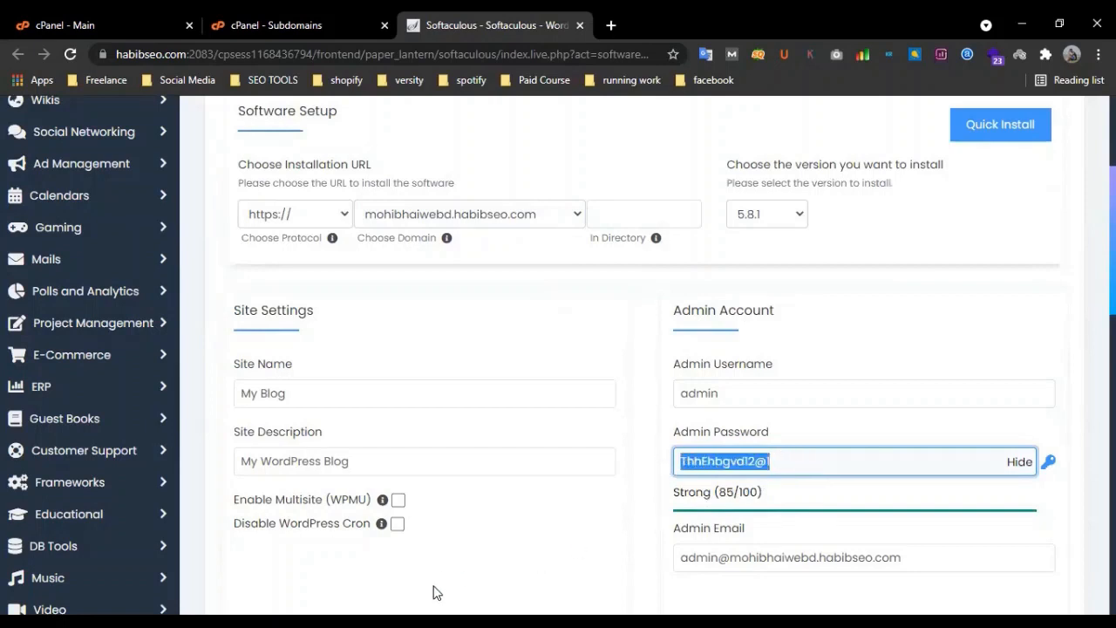
key(super)
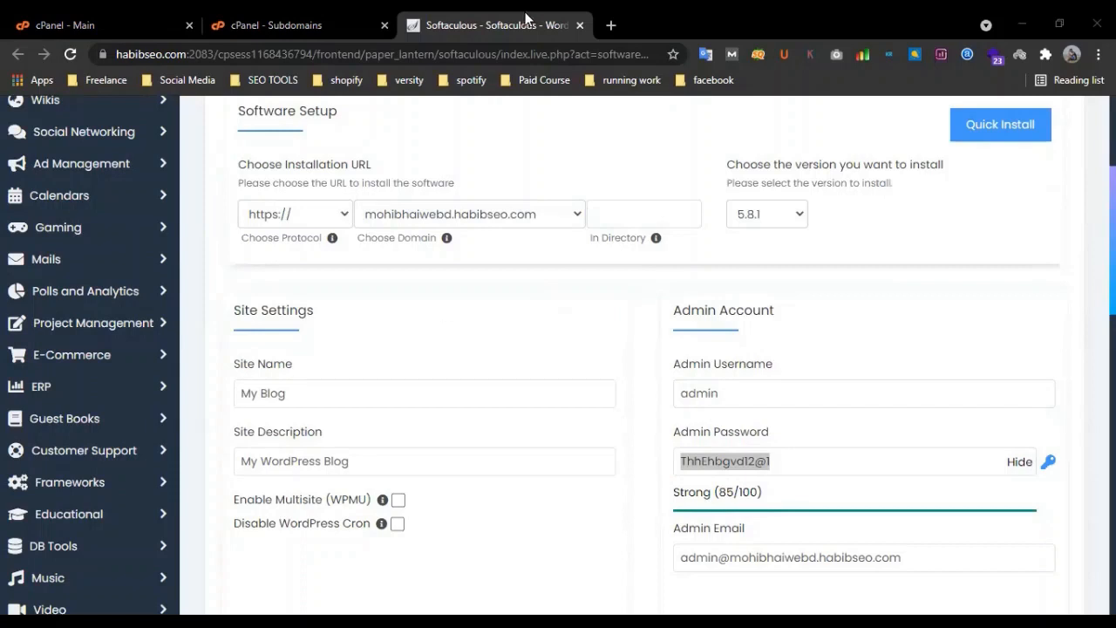
click(599, 291)
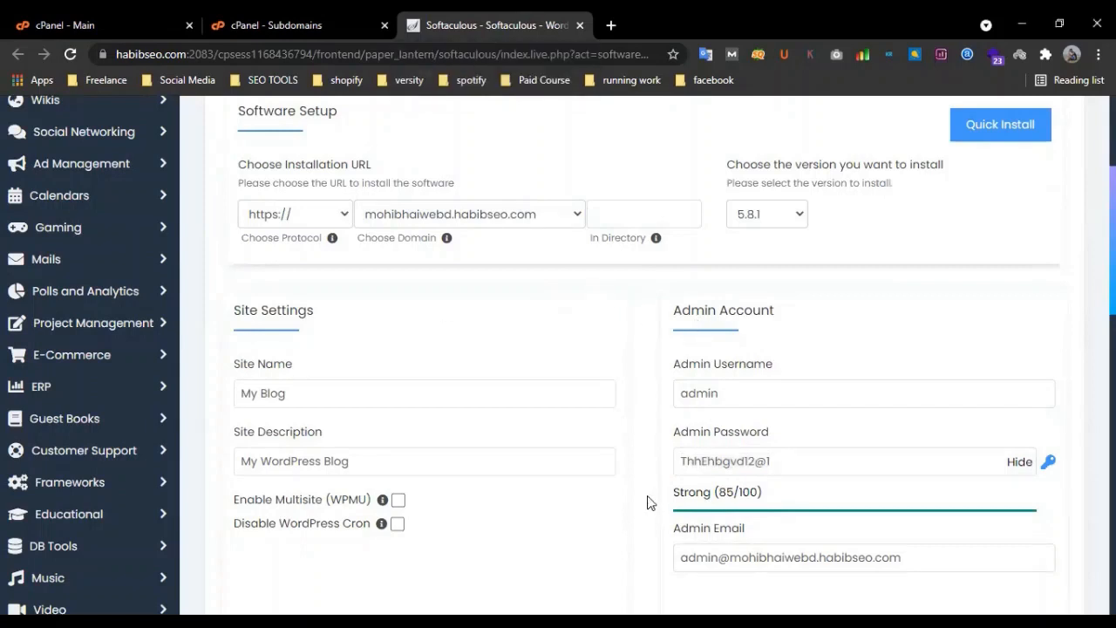
Review the username, password and email entered for the WordPress admin account.
scroll(652, 405, down, 2)
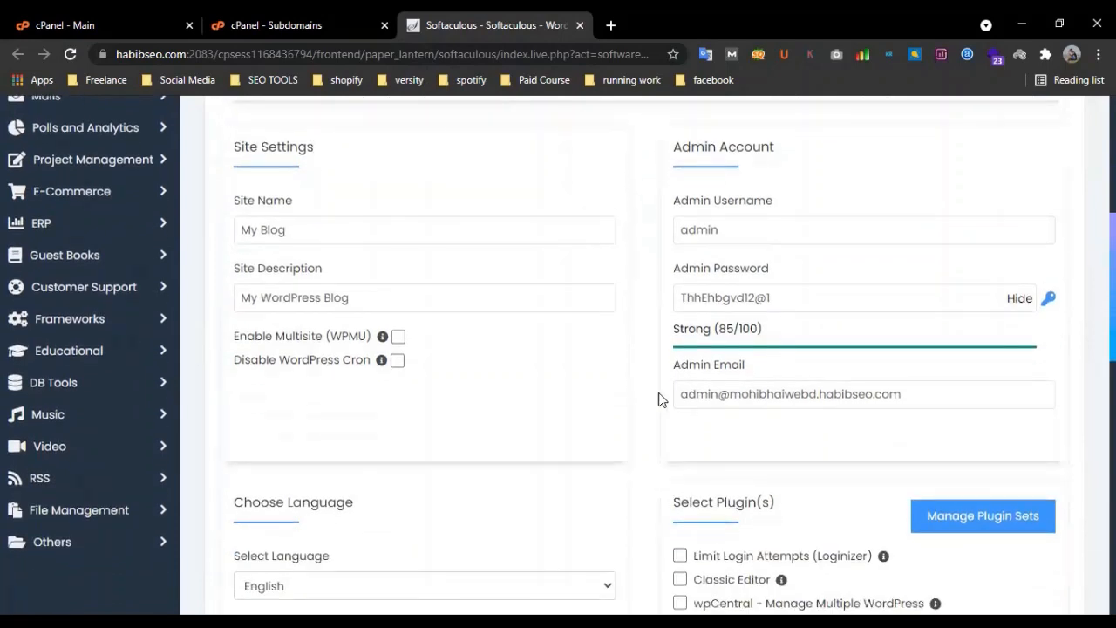
click(780, 401)
scroll(659, 376, up, 1)
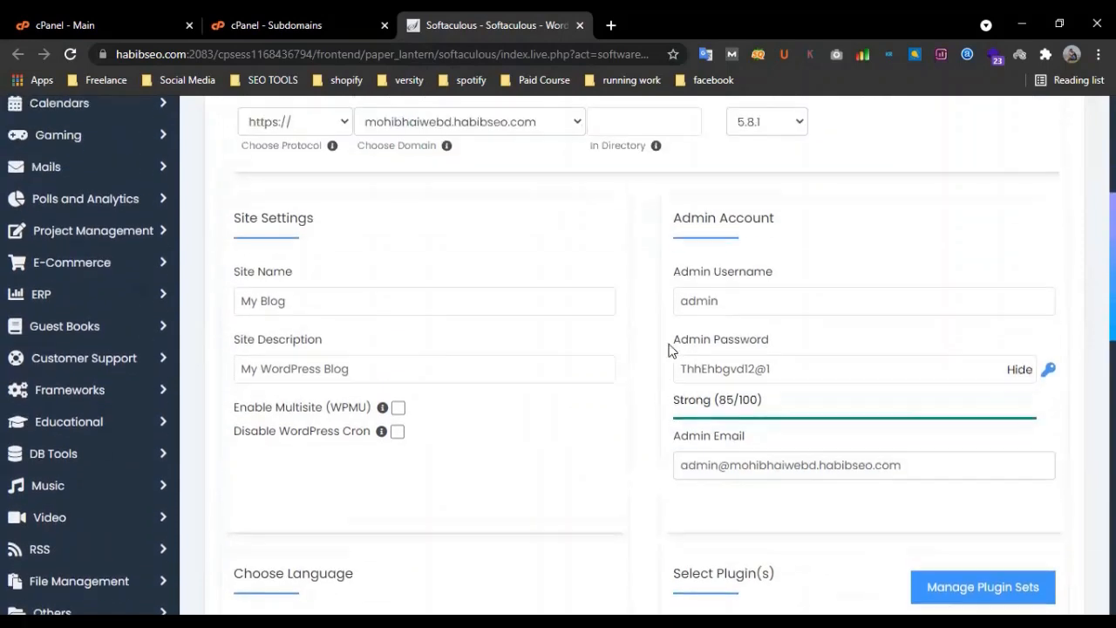
click(789, 380)
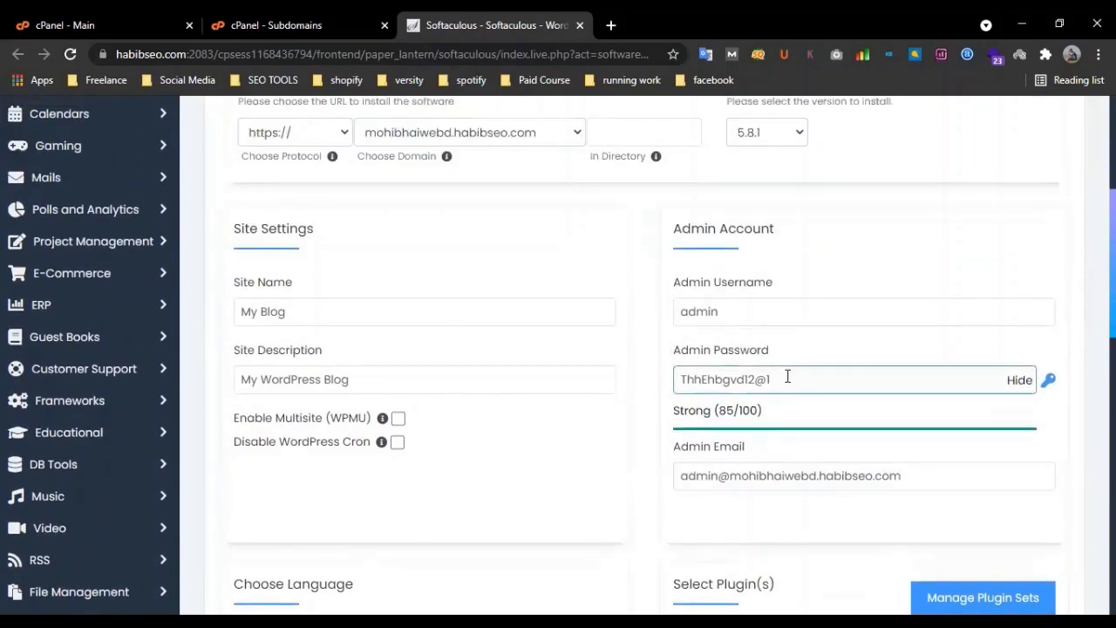
click(733, 311)
double_click(710, 311)
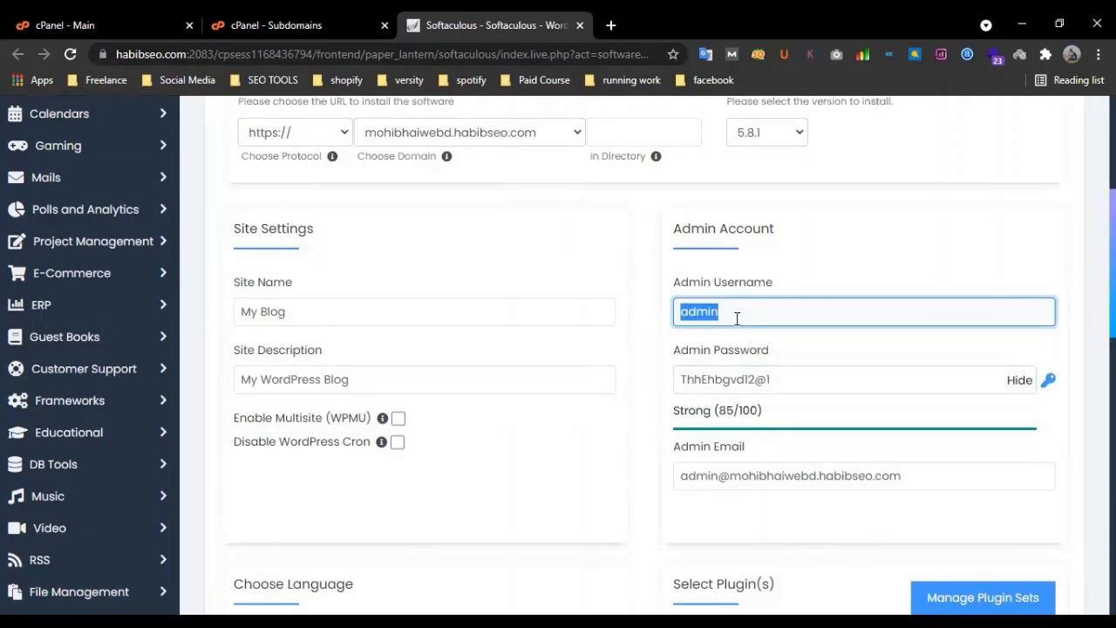
scroll(737, 339, down, 1)
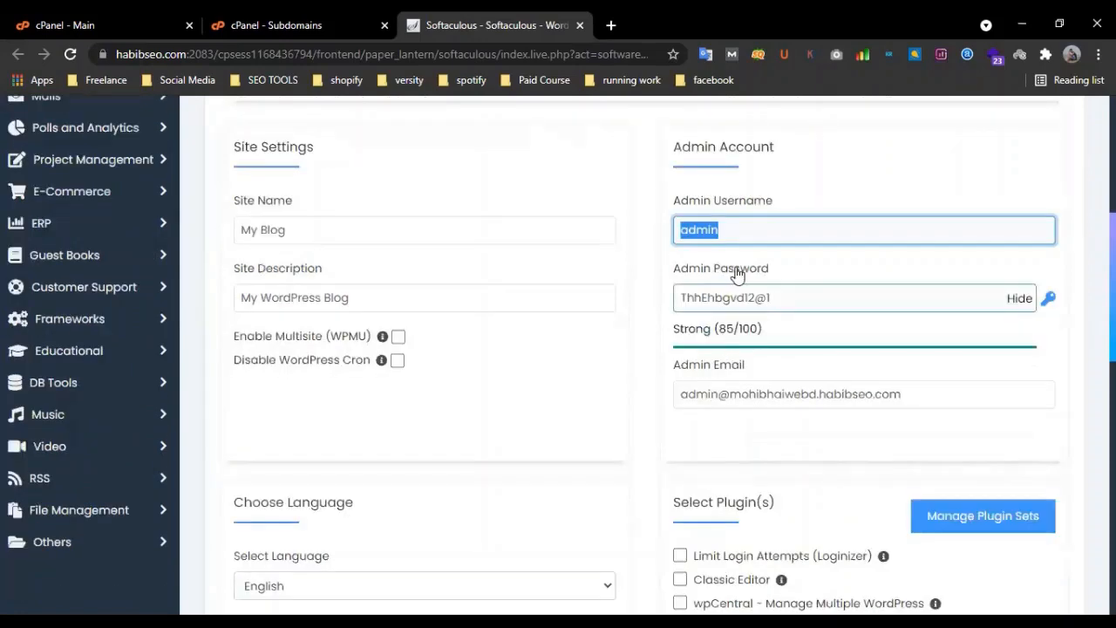
drag(779, 301, 652, 326)
click(633, 378)
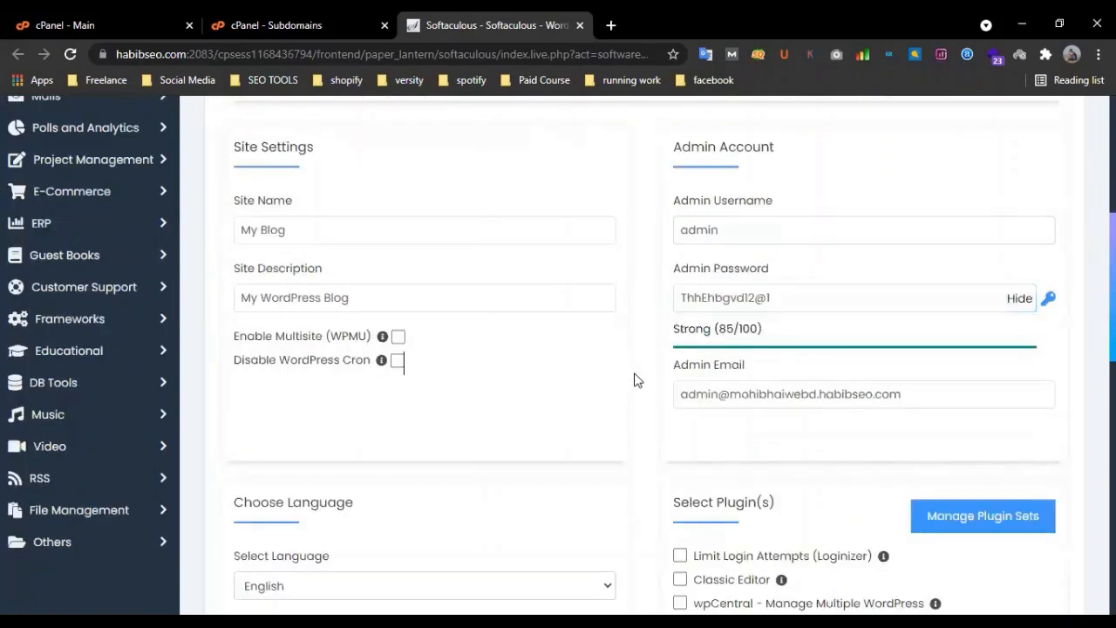
Install WordPress with English as the language, no extra plugins and the default theme.
scroll(645, 384, down, 2)
scroll(560, 373, down, 2)
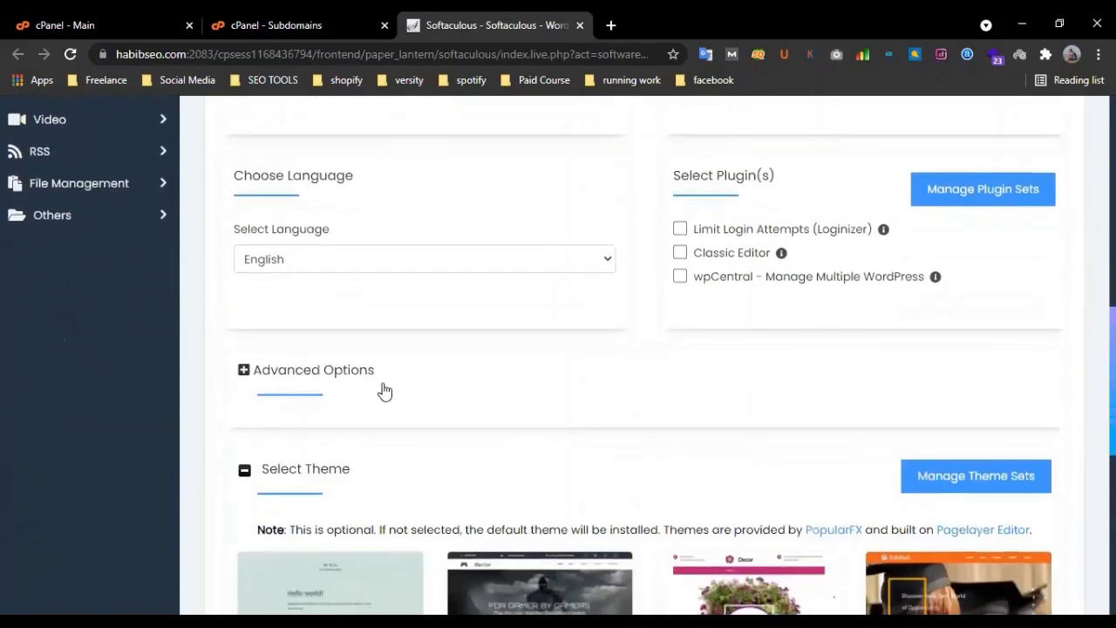
scroll(633, 409, down, 6)
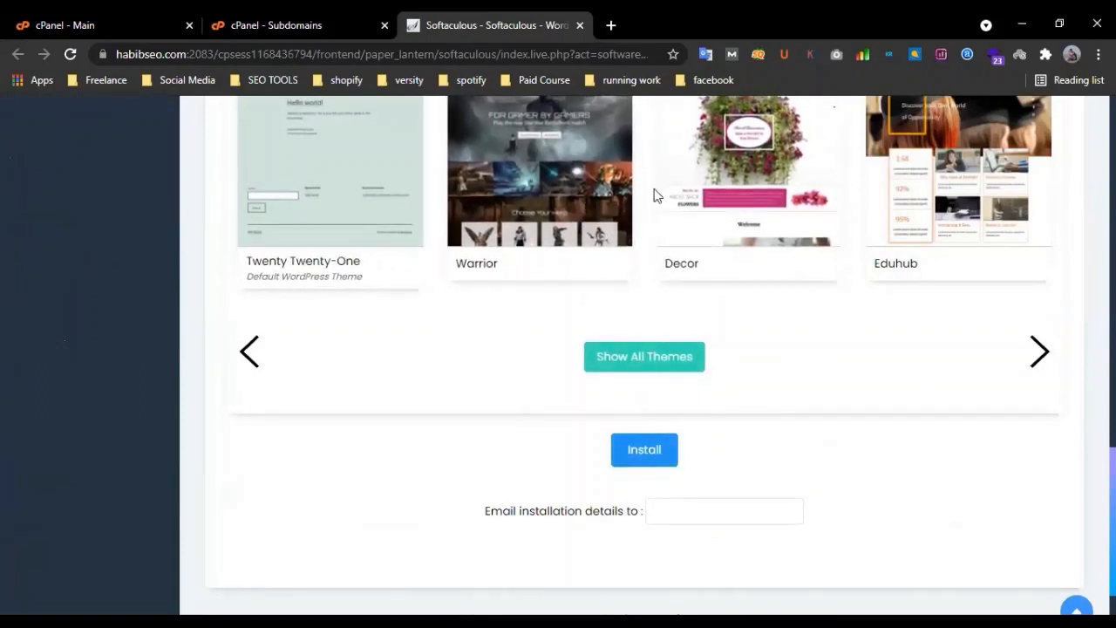
click(645, 450)
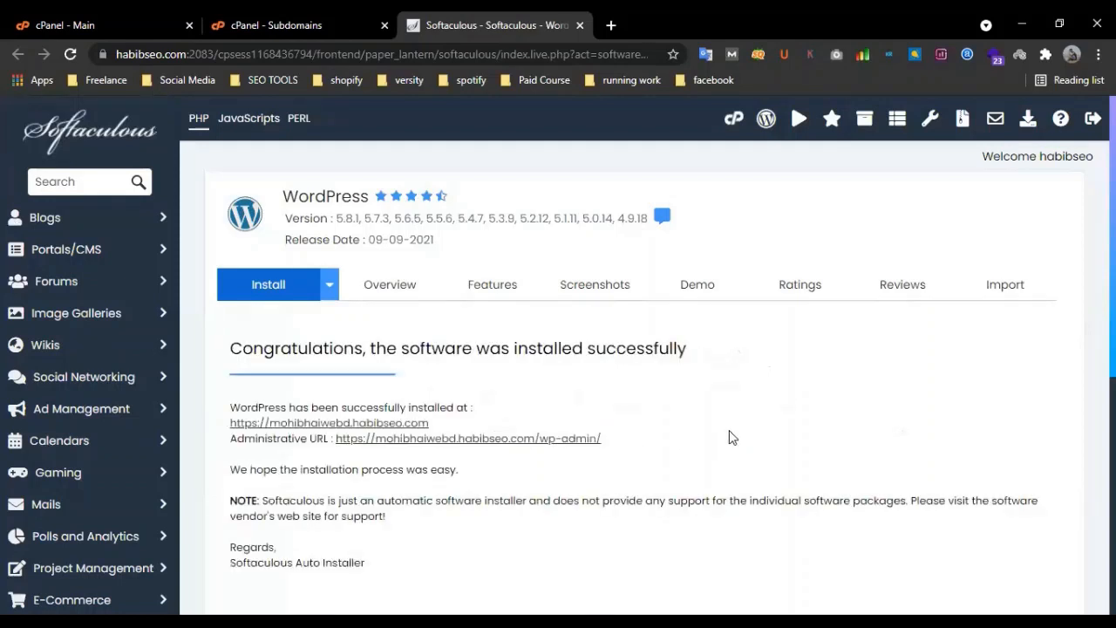
Open the new site's WordPress dashboard from its administrative URL in a separate browser tab.
scroll(641, 420, down, 1)
scroll(639, 419, down, 1)
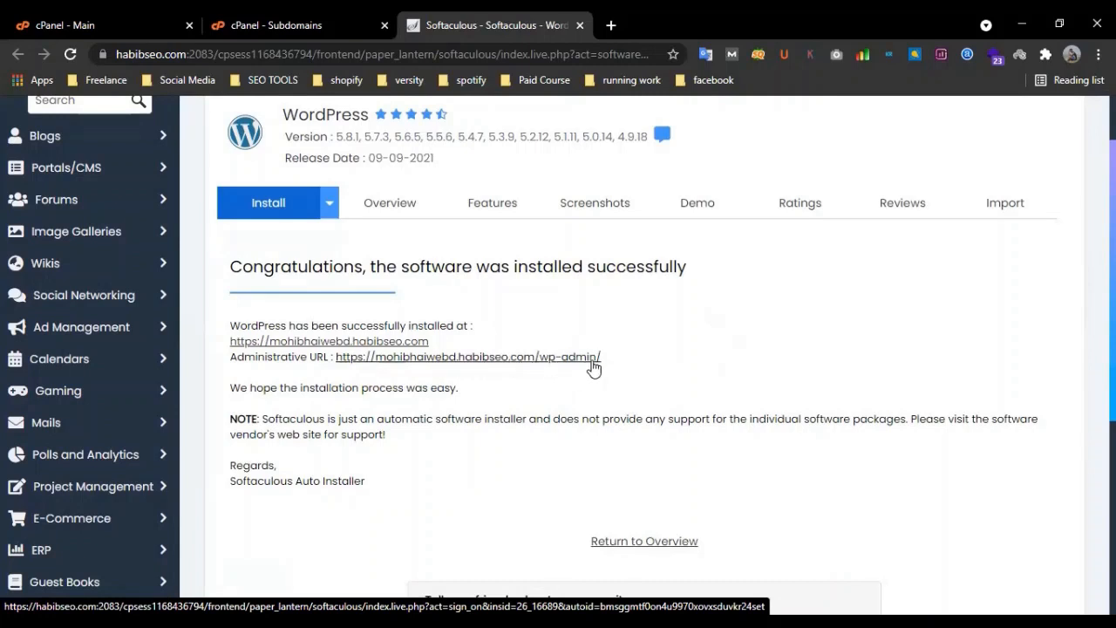
middle_click(484, 365)
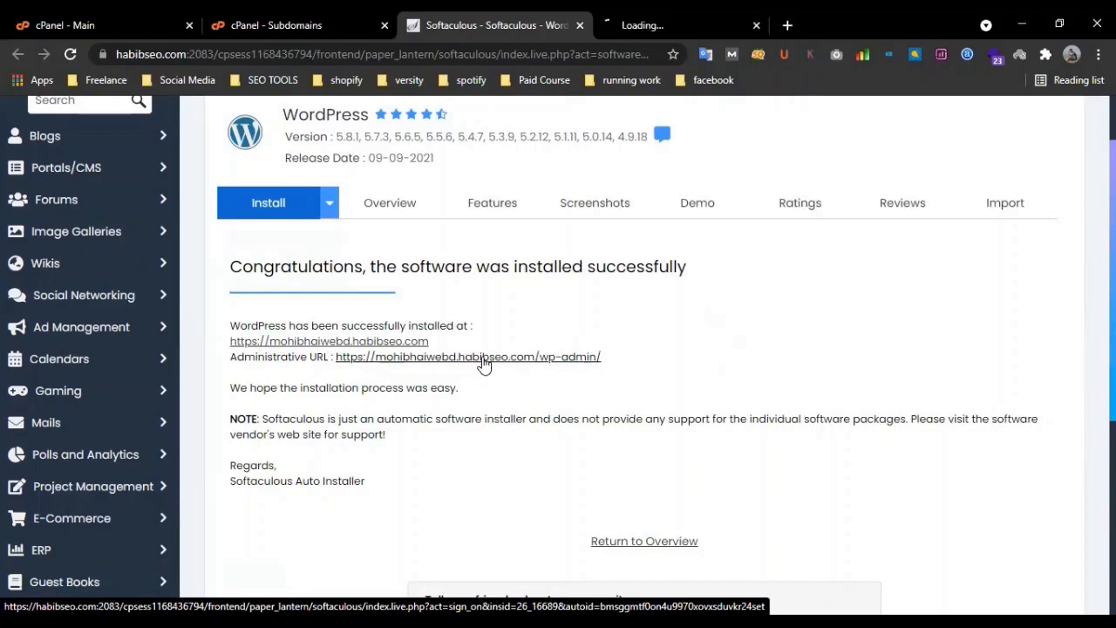
click(654, 15)
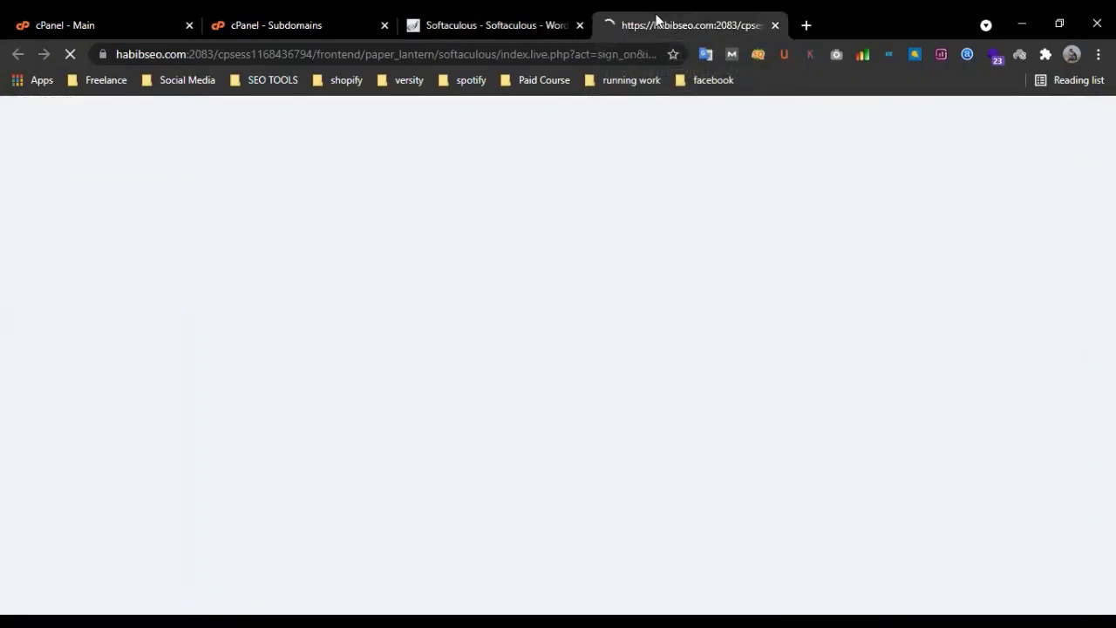
click(518, 16)
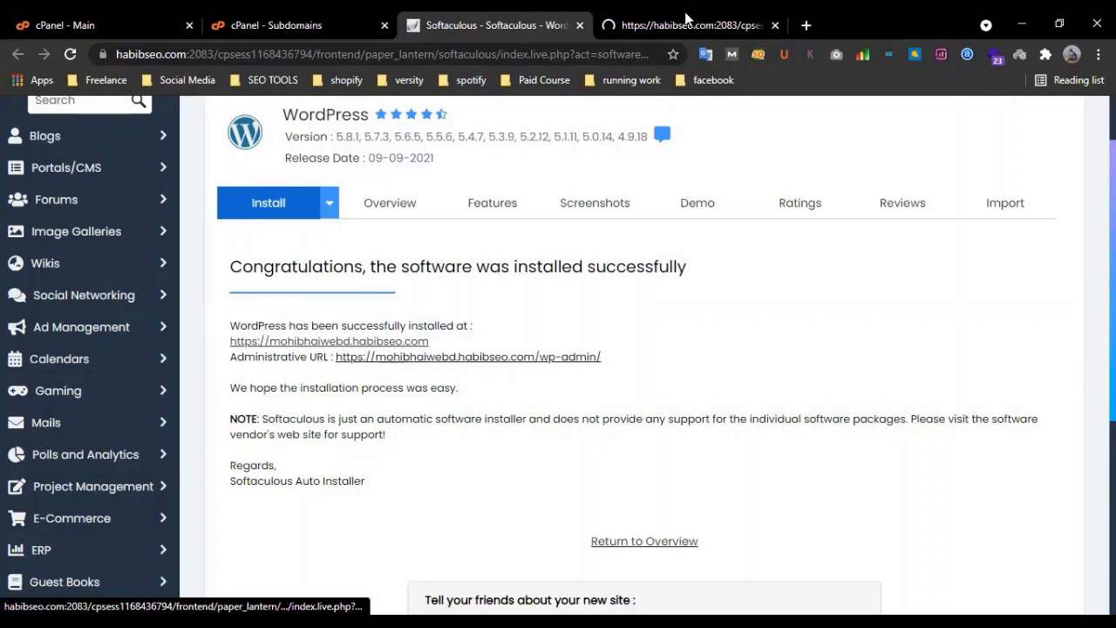
click(687, 17)
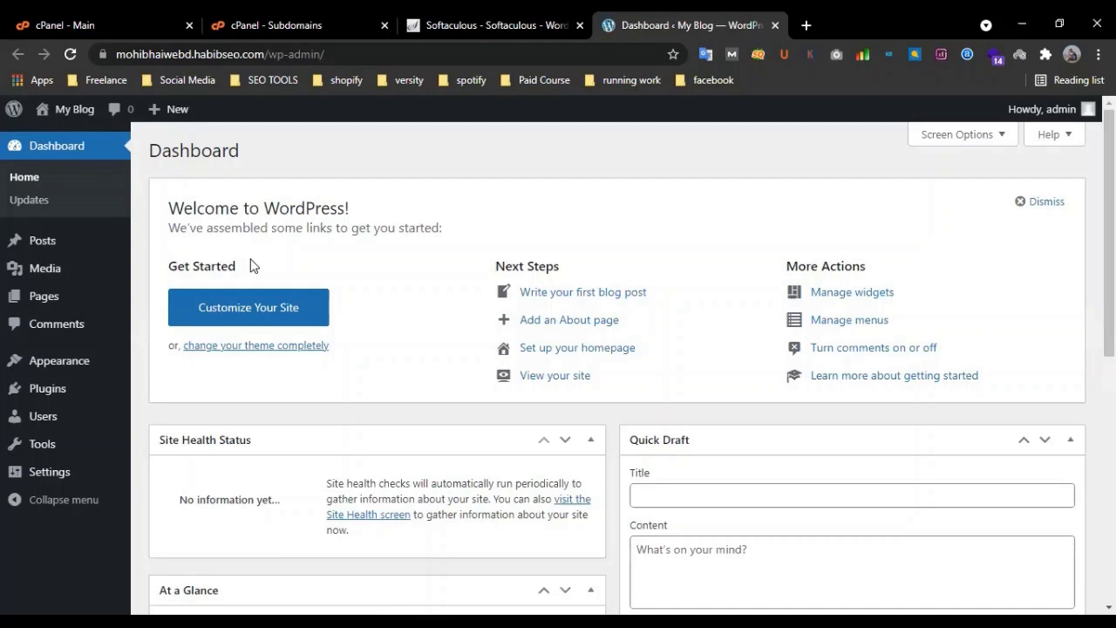
Open the live My Blog site in a separate browser tab and look over its home page.
mouse_move(96, 111)
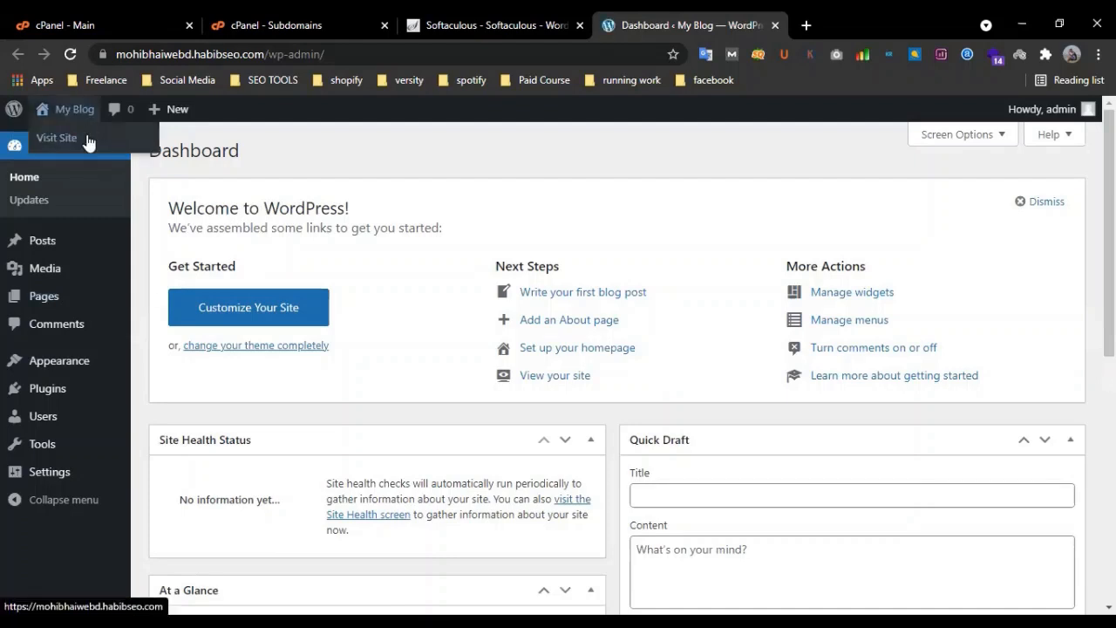
middle_click(86, 135)
click(768, 12)
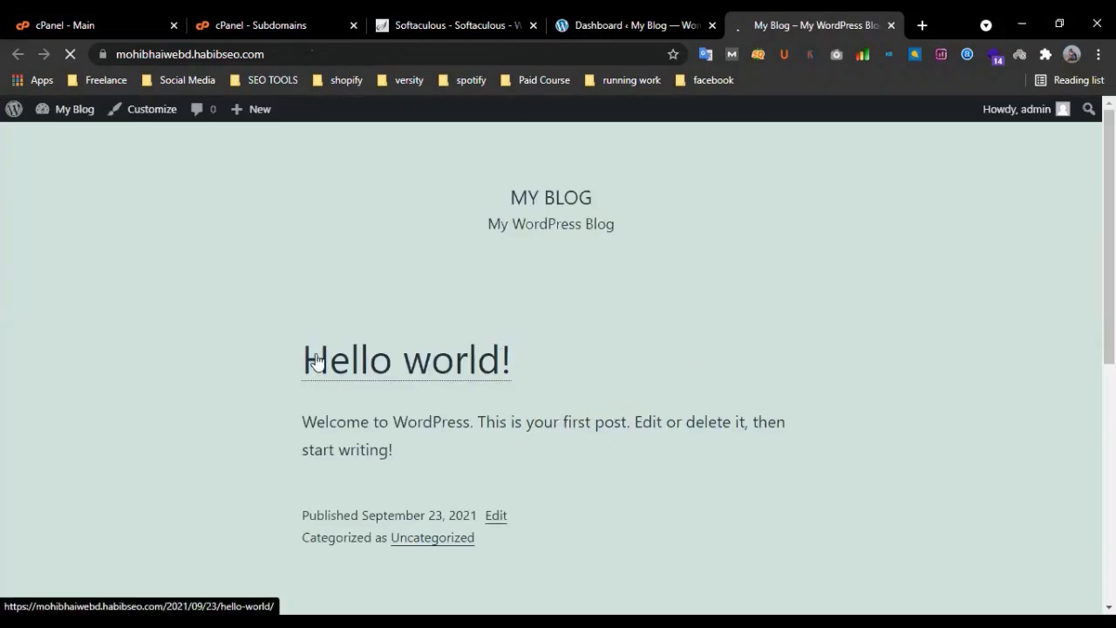
scroll(431, 349, down, 1)
scroll(442, 357, up, 1)
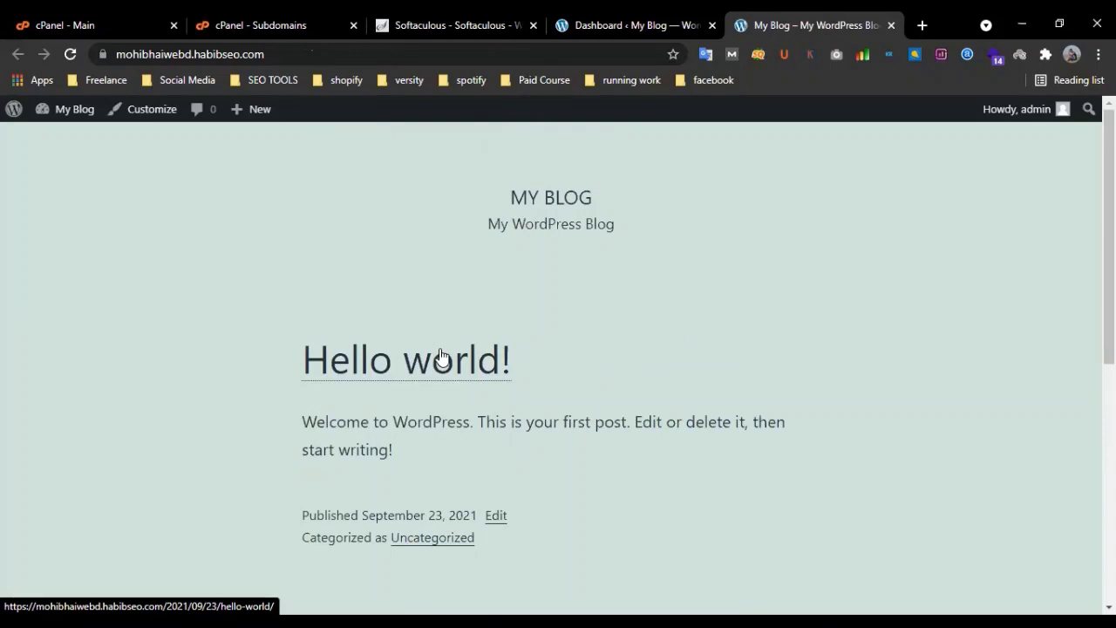
Return to the WordPress dashboard and view the available Appearance options.
click(595, 28)
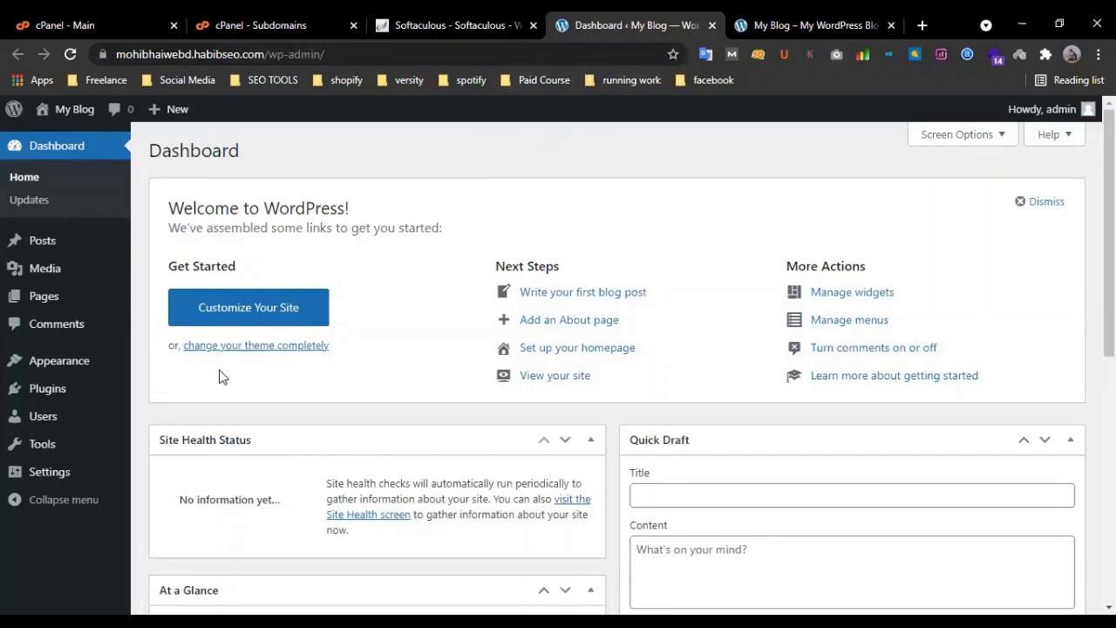
mouse_move(77, 358)
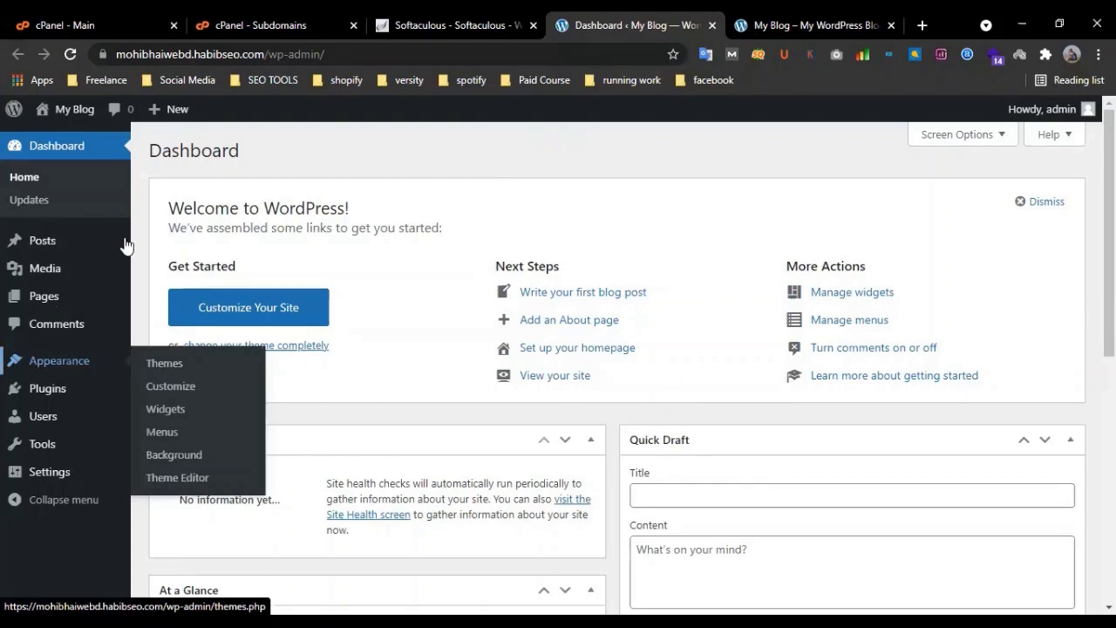
mouse_move(126, 248)
mouse_move(80, 270)
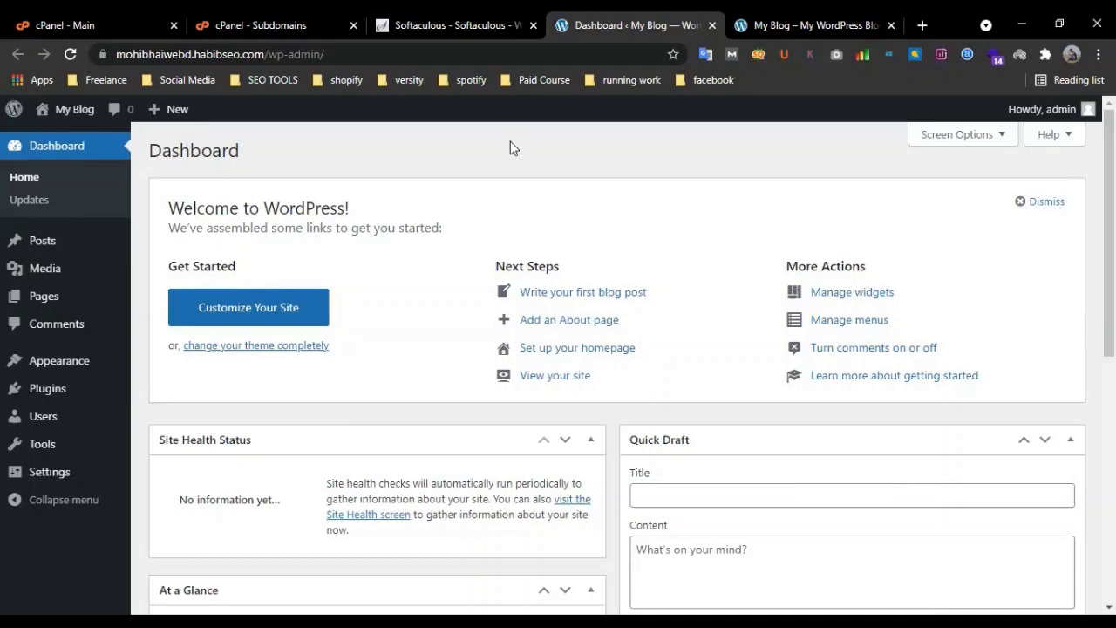
mouse_move(103, 382)
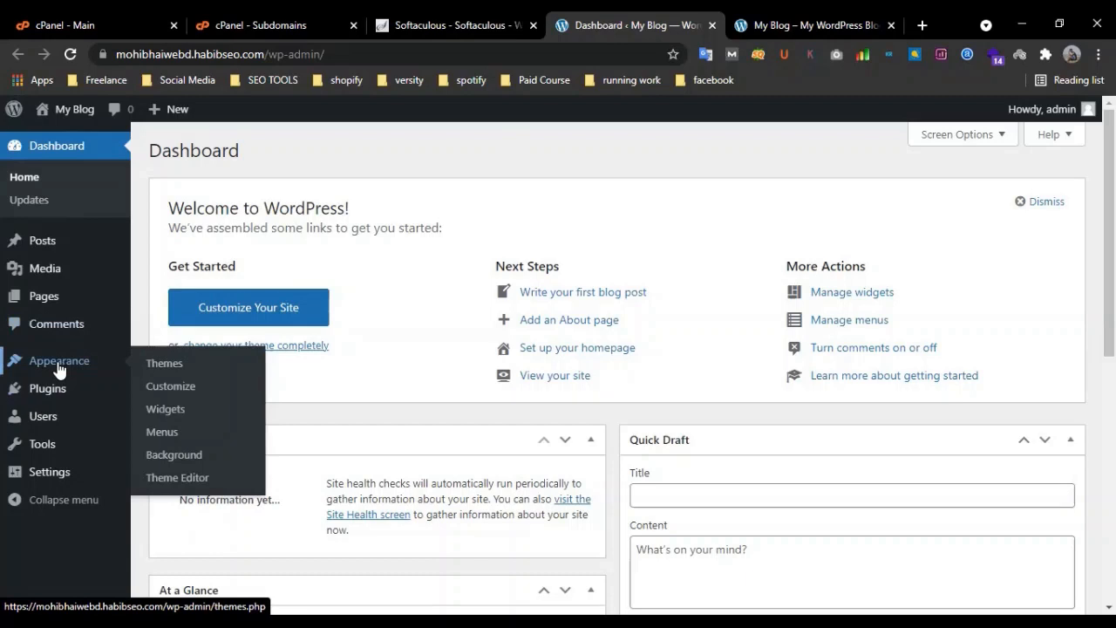
Open the Reading settings in a separate browser tab, enable discouraging search engines from indexing the site, and save the change.
mouse_move(59, 479)
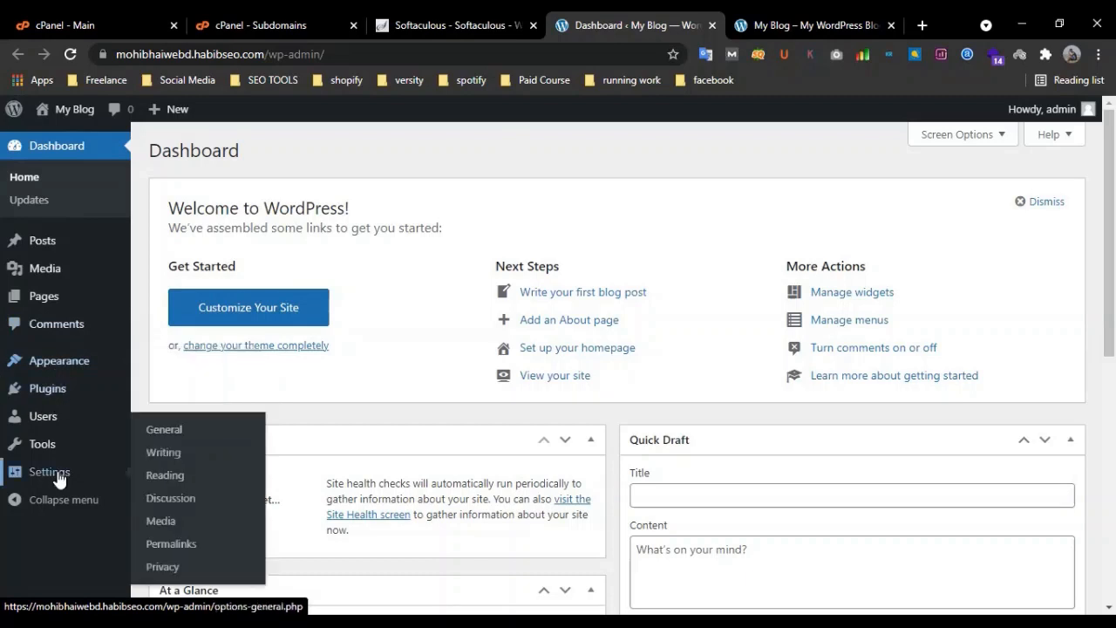
middle_click(169, 481)
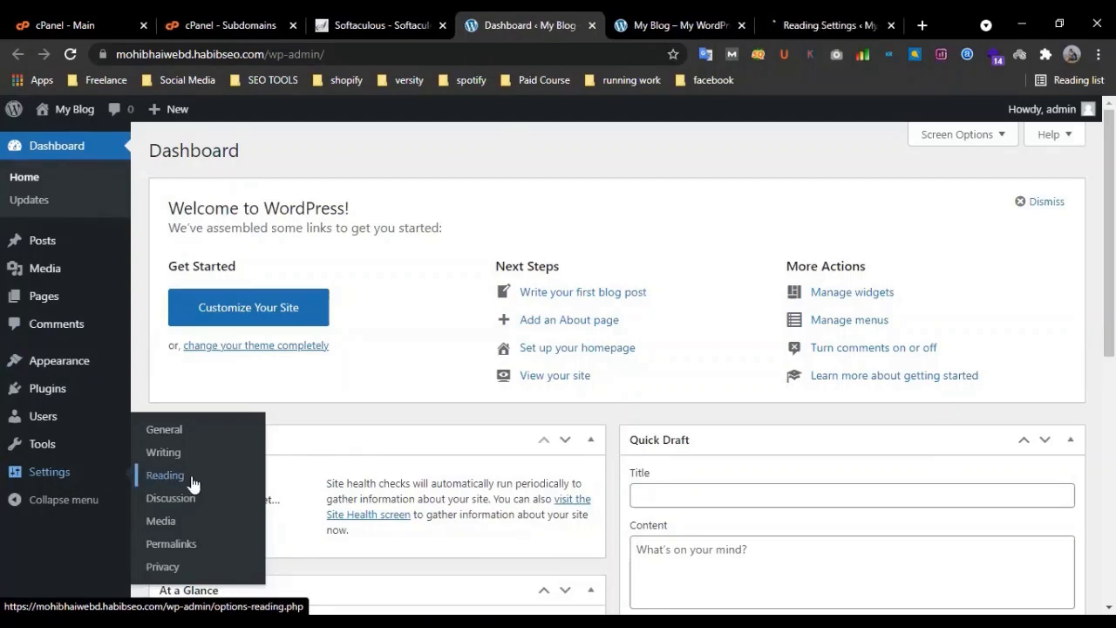
click(812, 20)
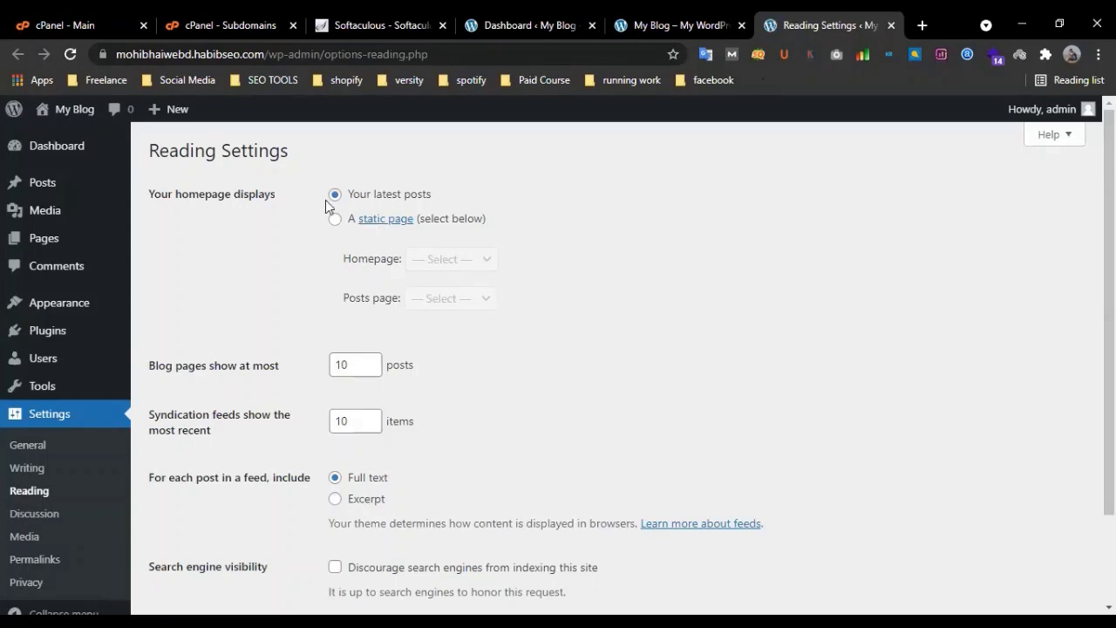
scroll(381, 279, down, 1)
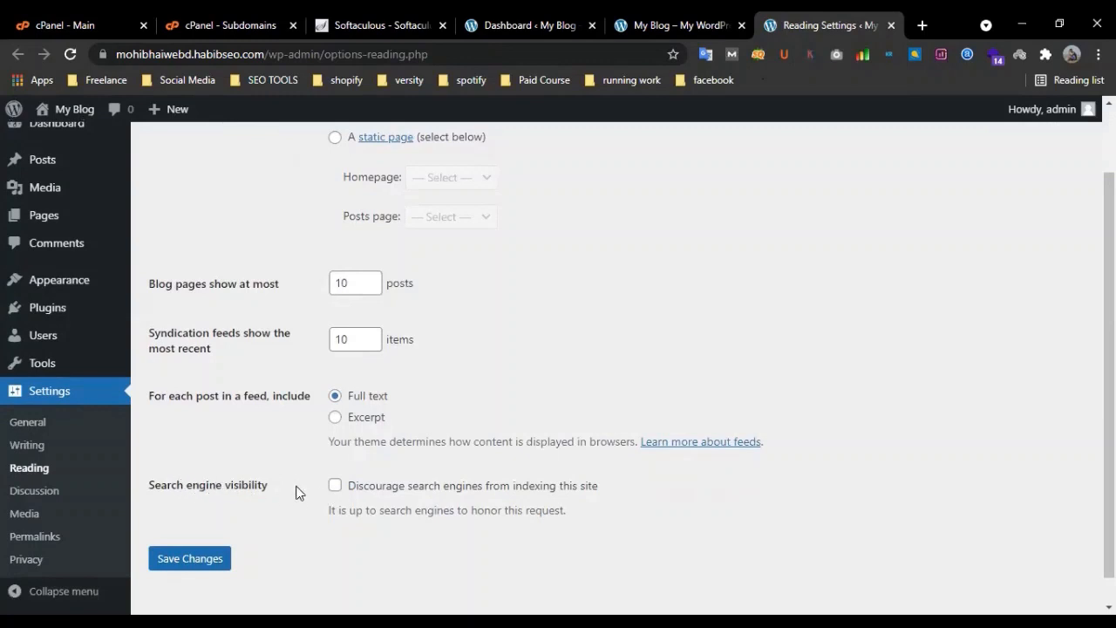
click(335, 489)
click(206, 564)
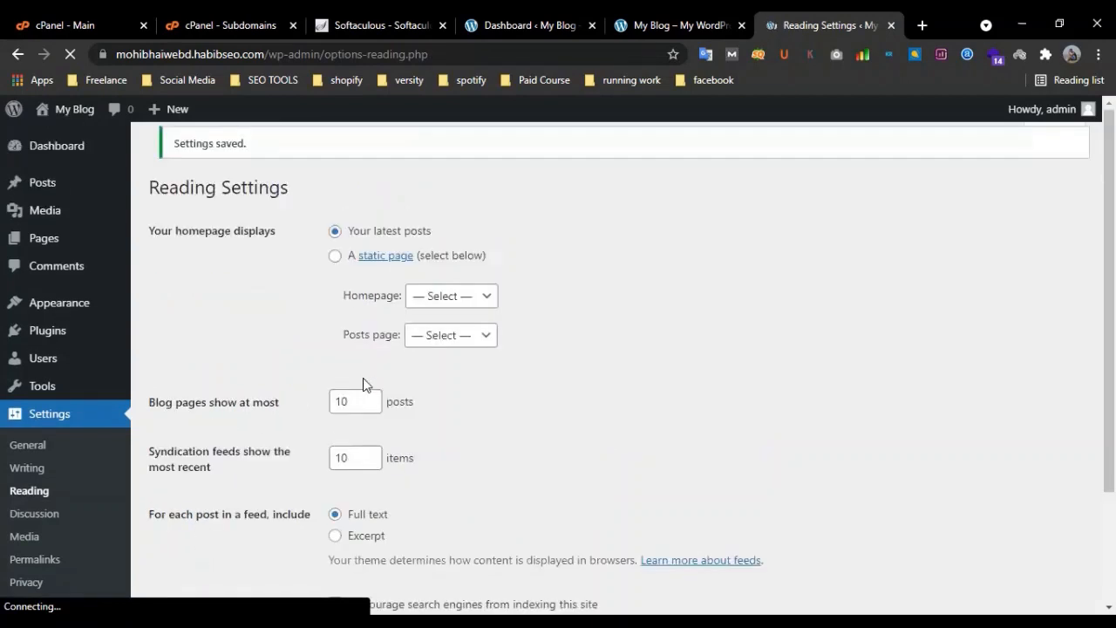
scroll(362, 384, down, 3)
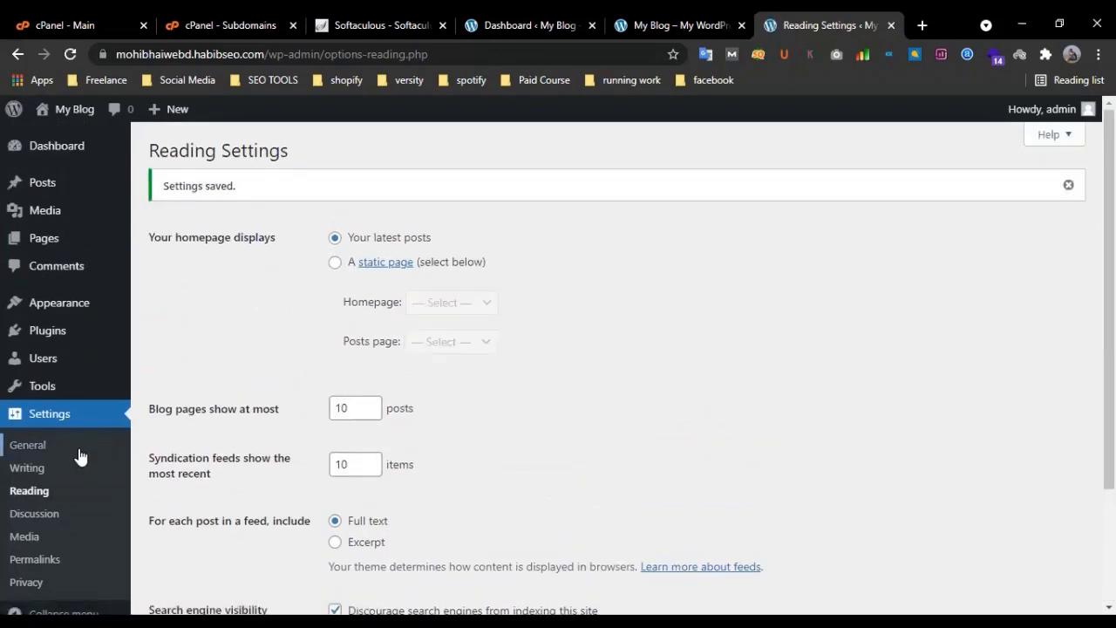
Open the Writing settings and look over the default post, post via email and update service options.
click(43, 475)
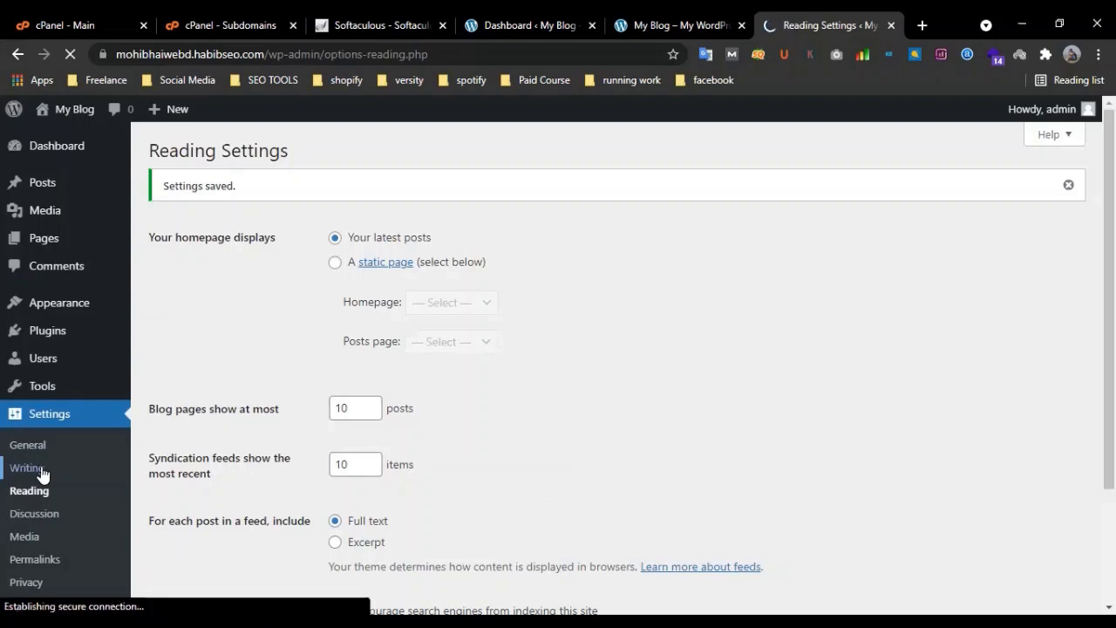
scroll(361, 433, down, 1)
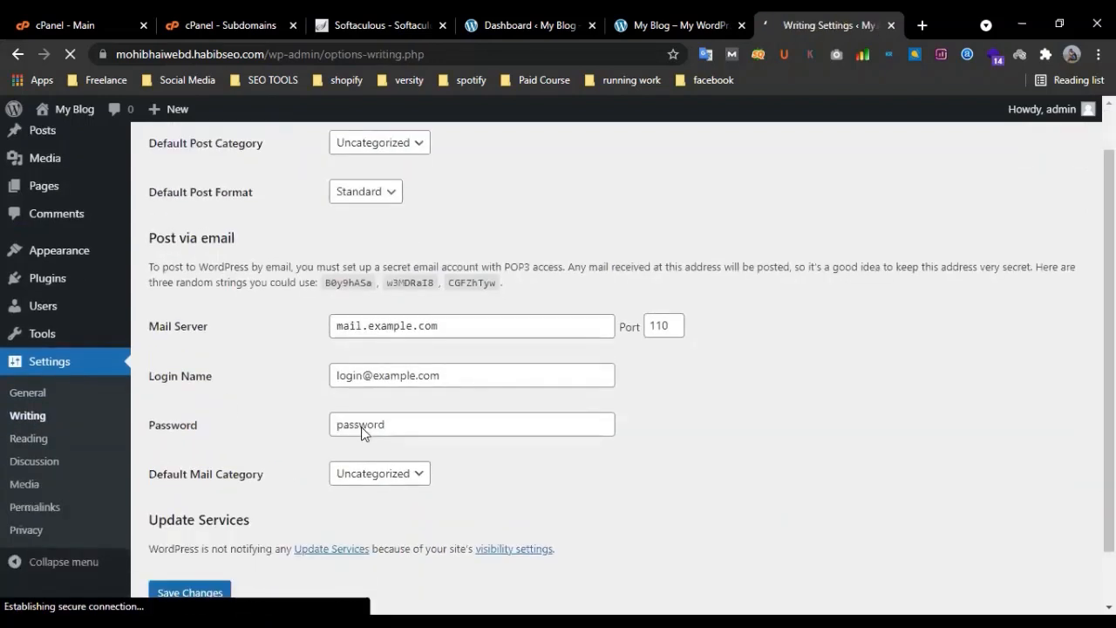
scroll(359, 428, down, 1)
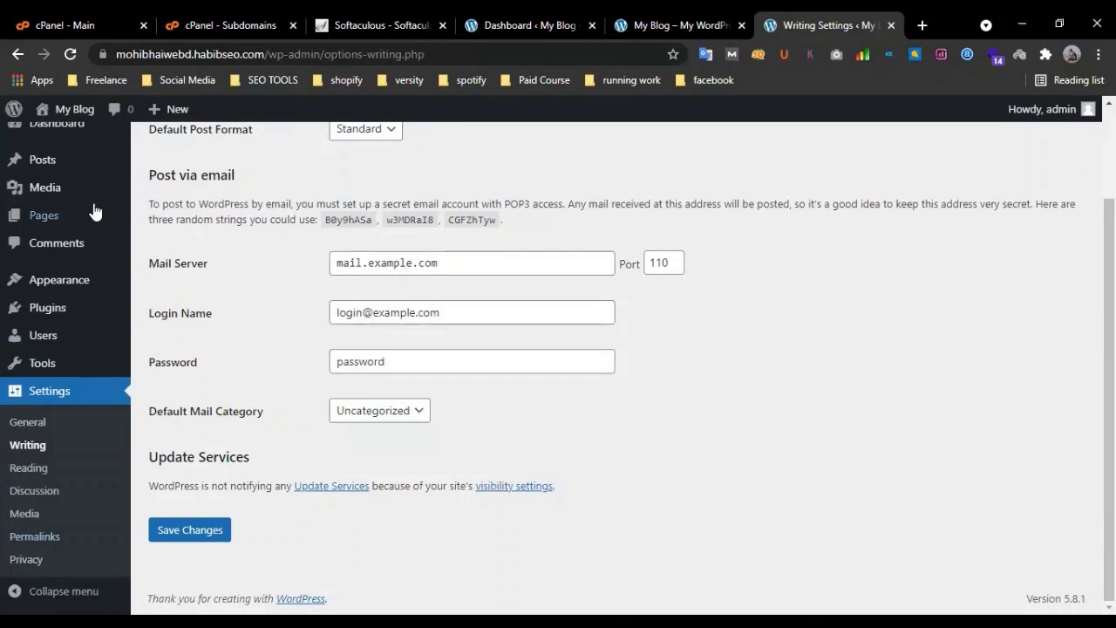
Change the site title to "Learn with Mohi" in the General settings.
click(42, 424)
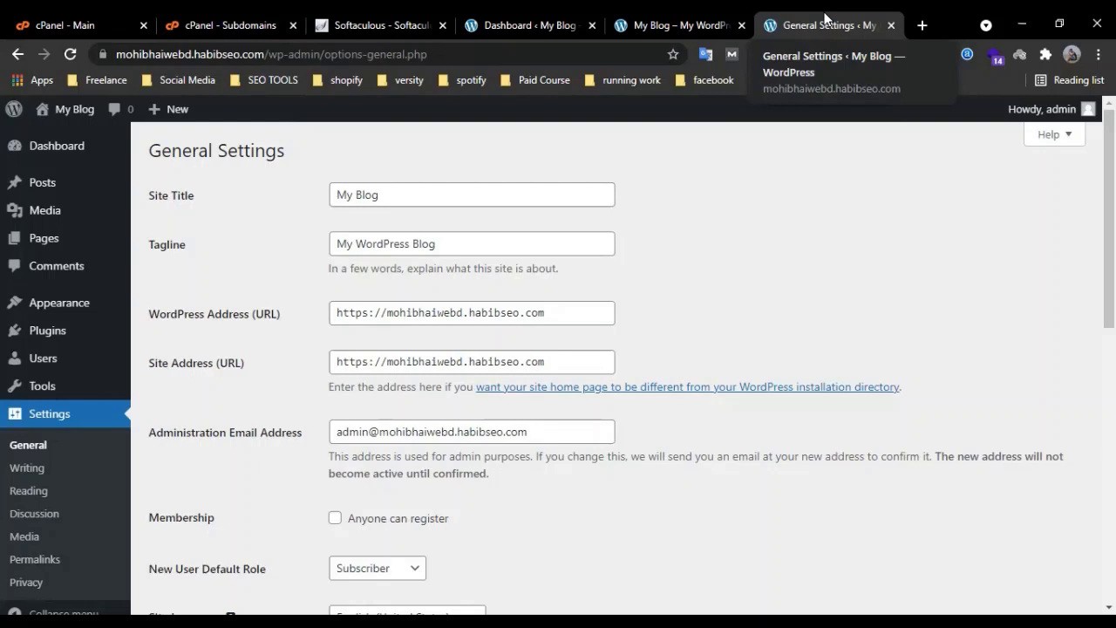
click(399, 187)
drag(383, 193, 294, 215)
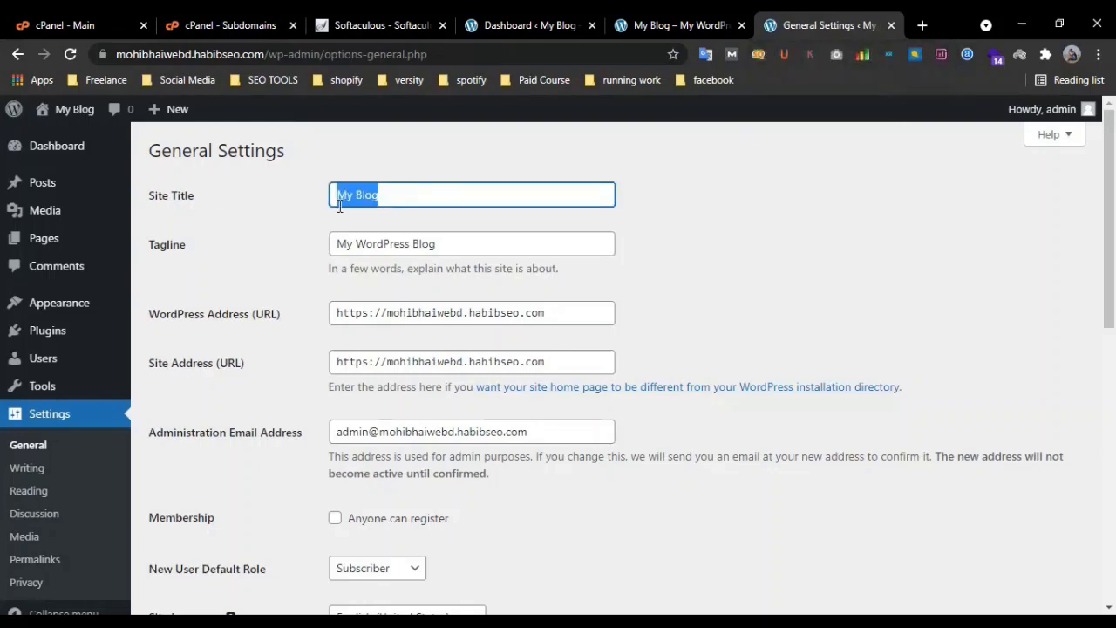
text(Li)
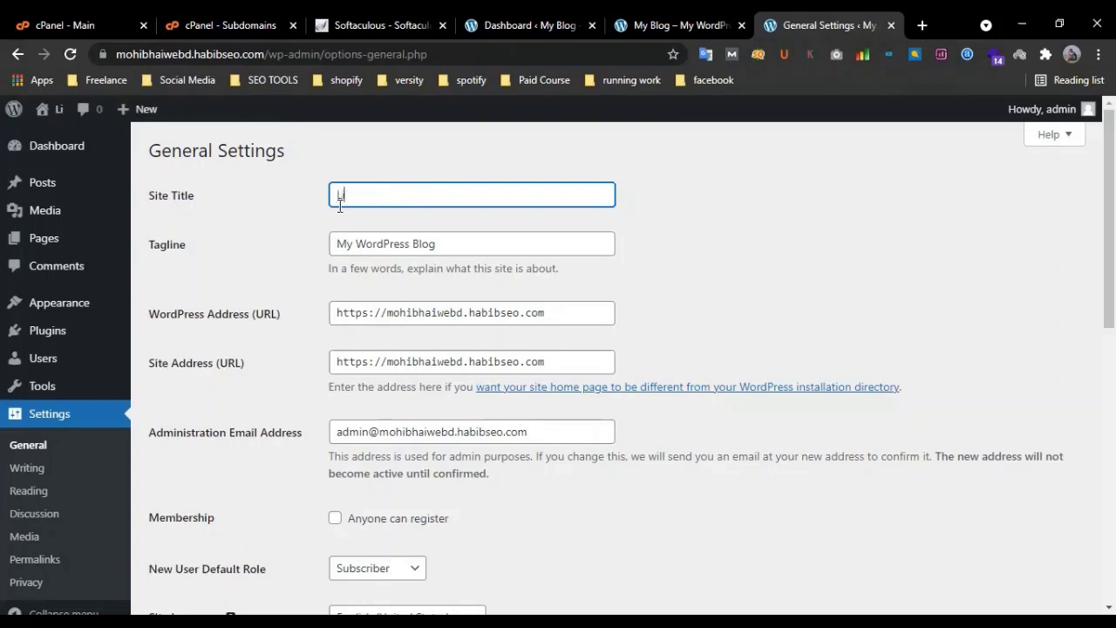
key(BackSpace)
text(ea)
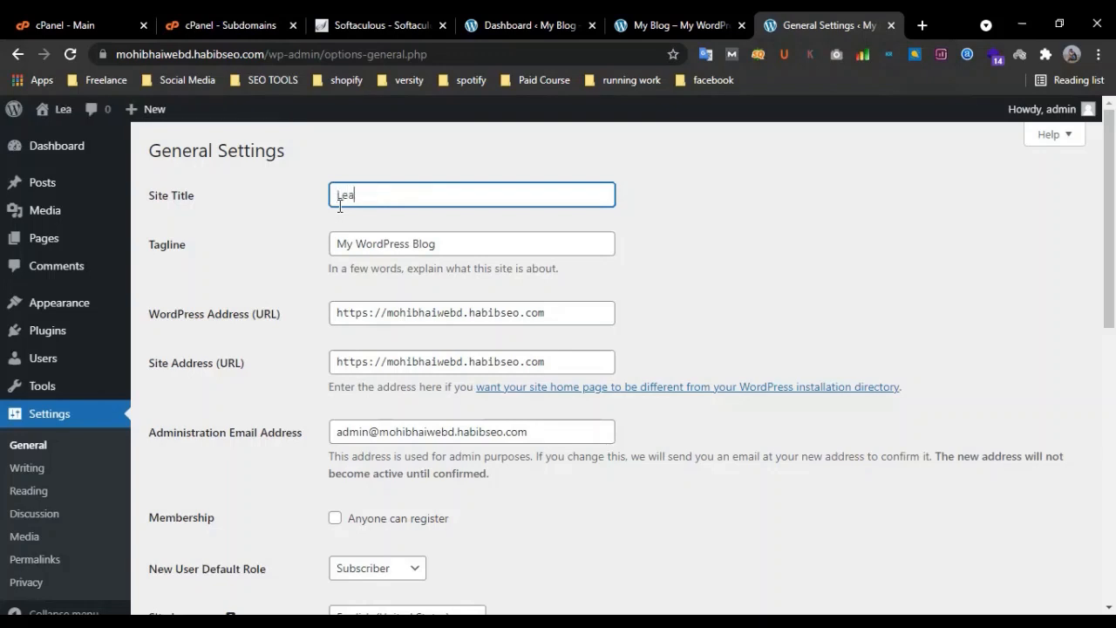
text(rn w)
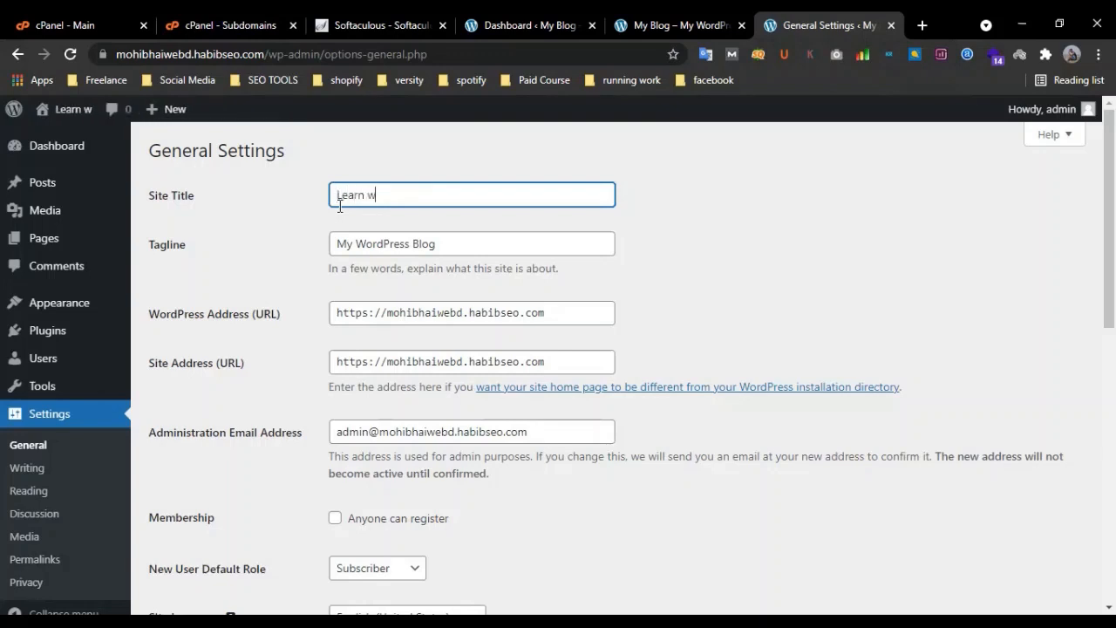
text(ith Mohi)
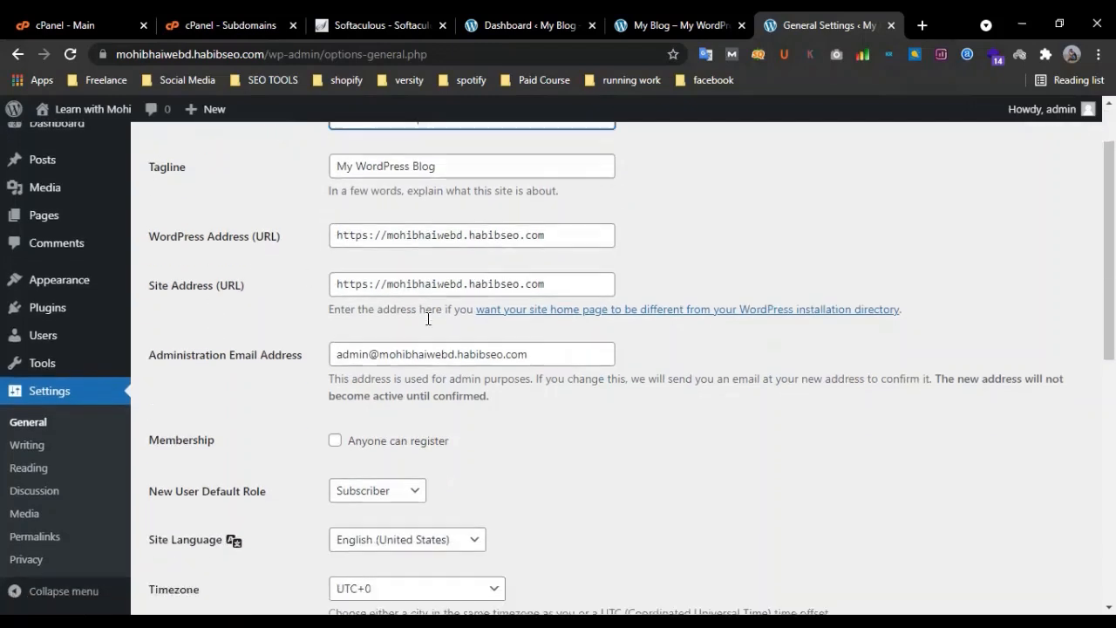
Save the General settings so that the result loads in a separate browser tab, and switch to that tab.
scroll(427, 318, down, 1)
scroll(282, 361, down, 1)
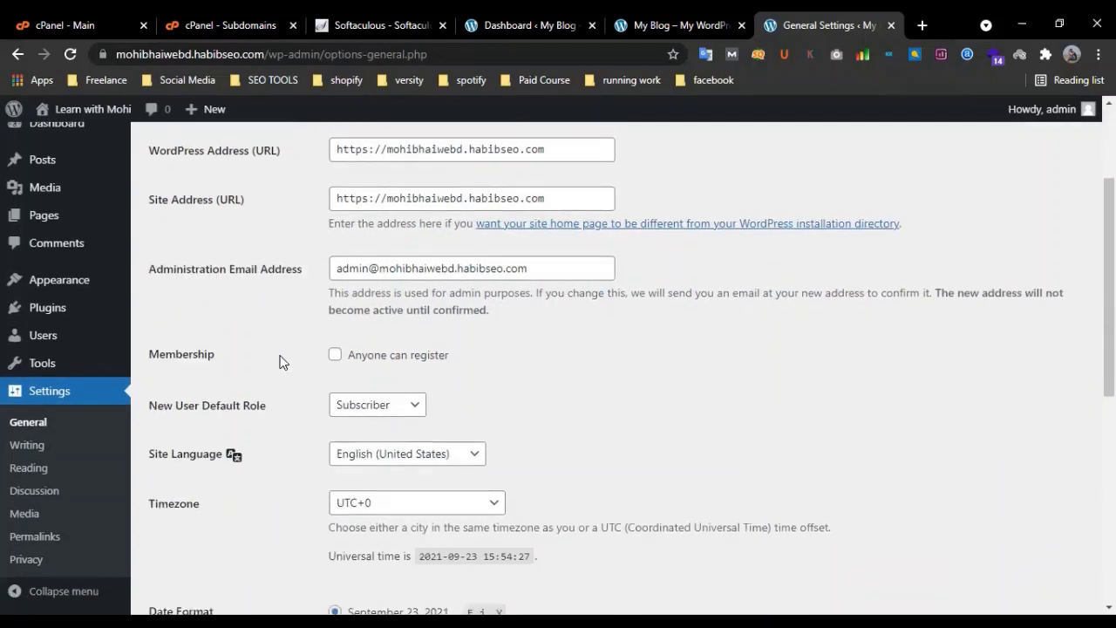
scroll(383, 406, down, 1)
scroll(409, 414, down, 5)
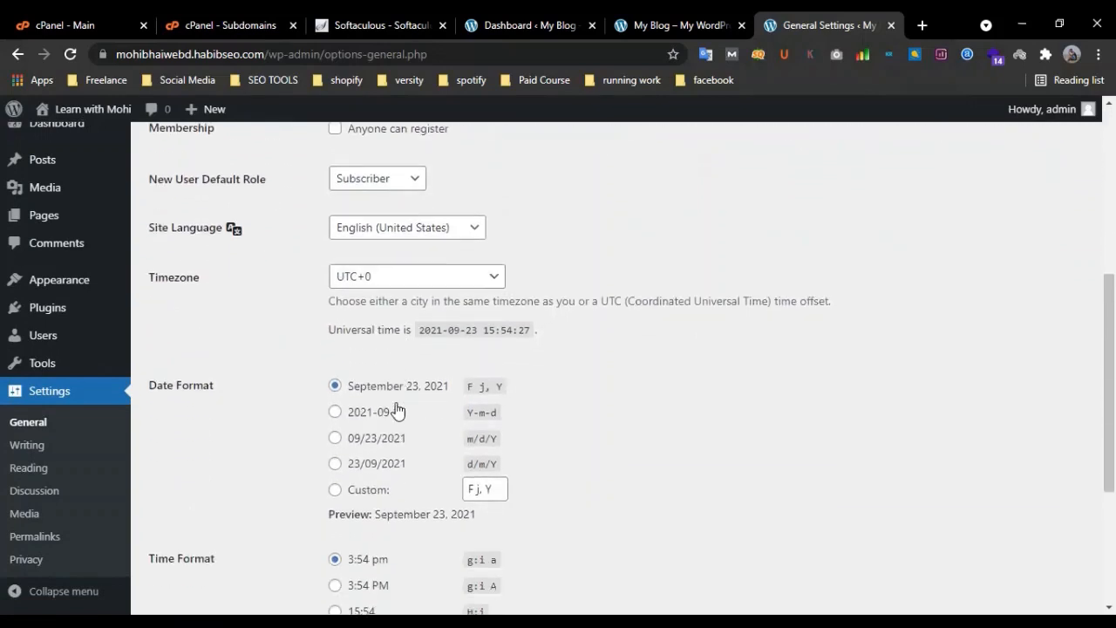
scroll(358, 428, down, 1)
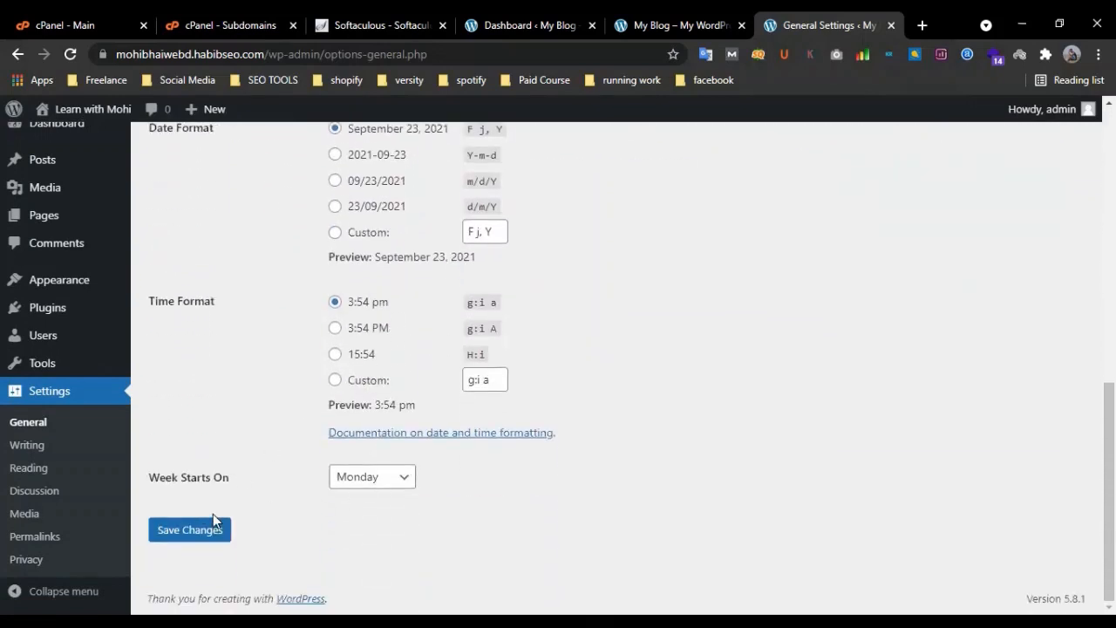
ctrl+click(195, 540)
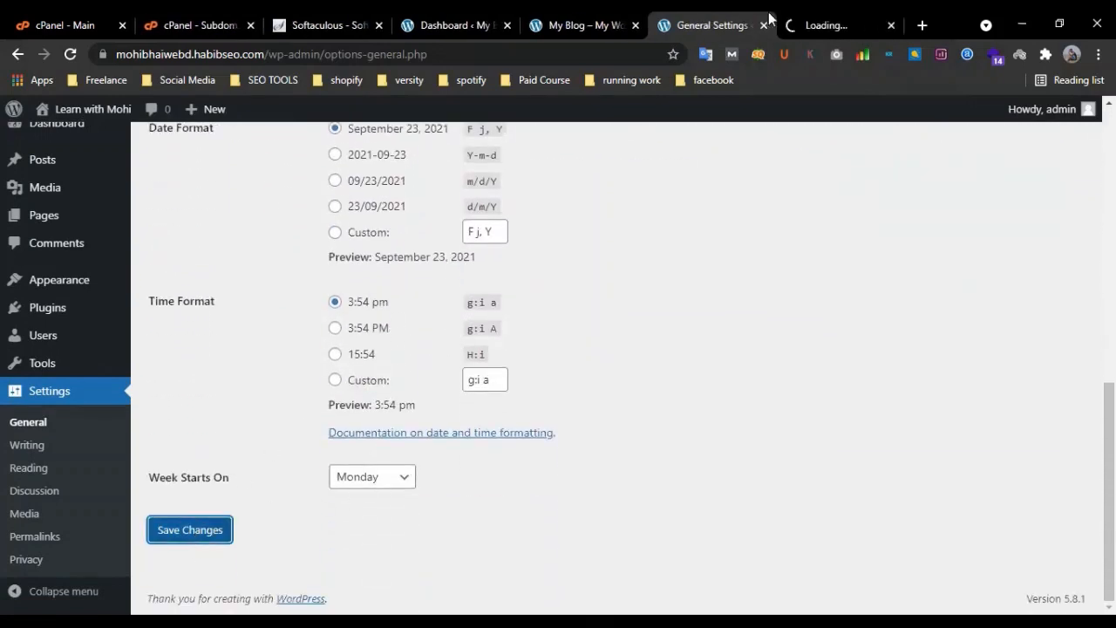
click(837, 18)
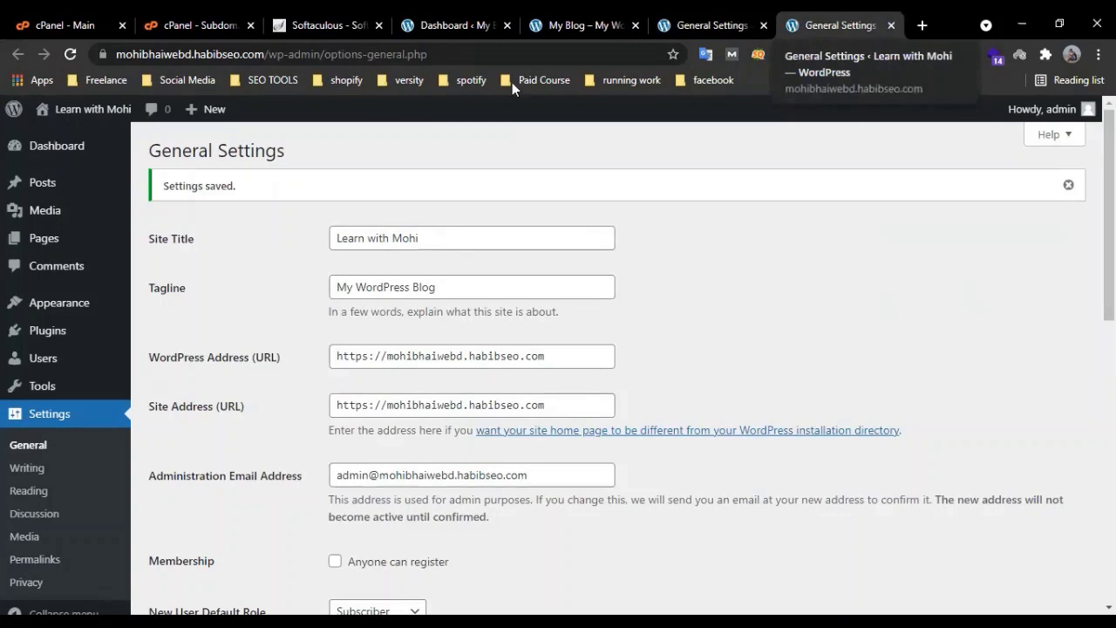
Visit the live site in a separate browser tab and check the title in its header.
mouse_move(77, 115)
middle_click(59, 137)
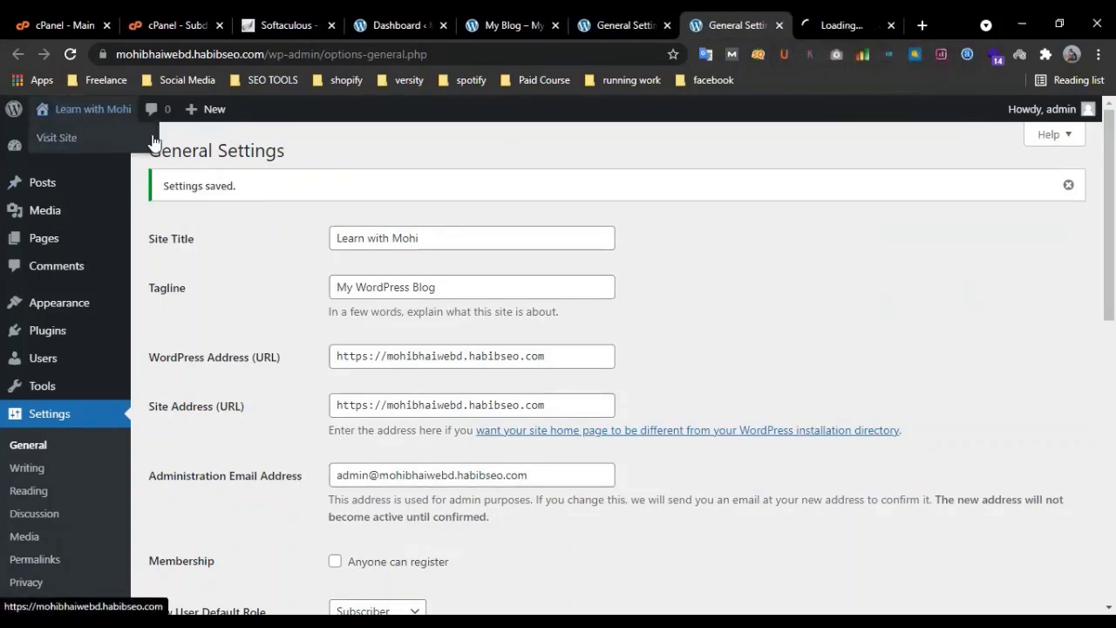
click(830, 19)
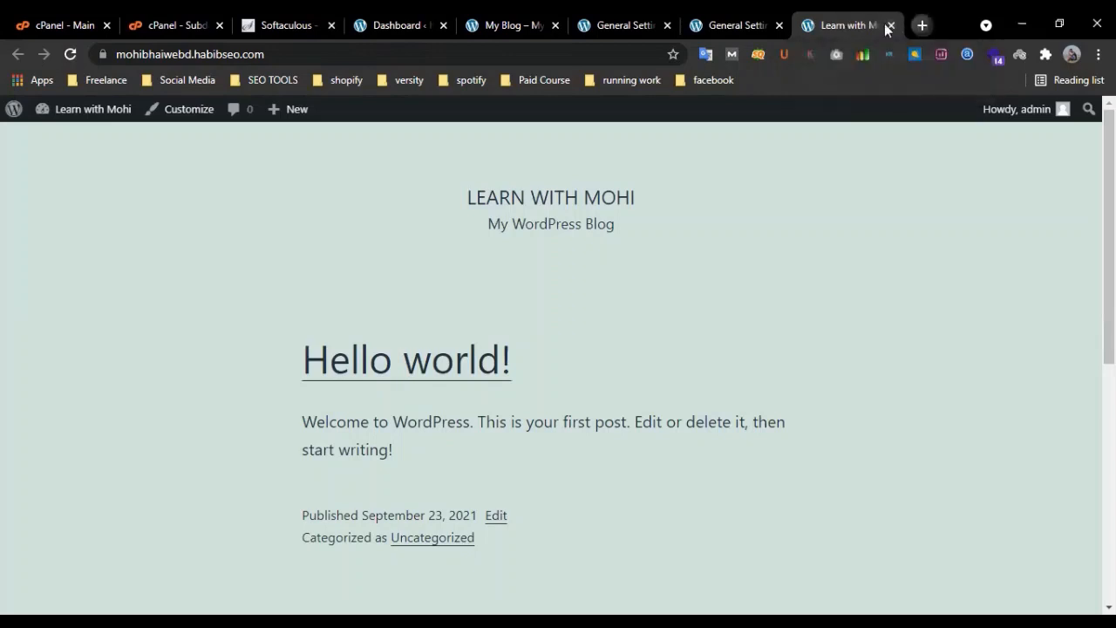
Search Google for "cat food" in a new browser tab and look through the results.
click(923, 26)
click(523, 55)
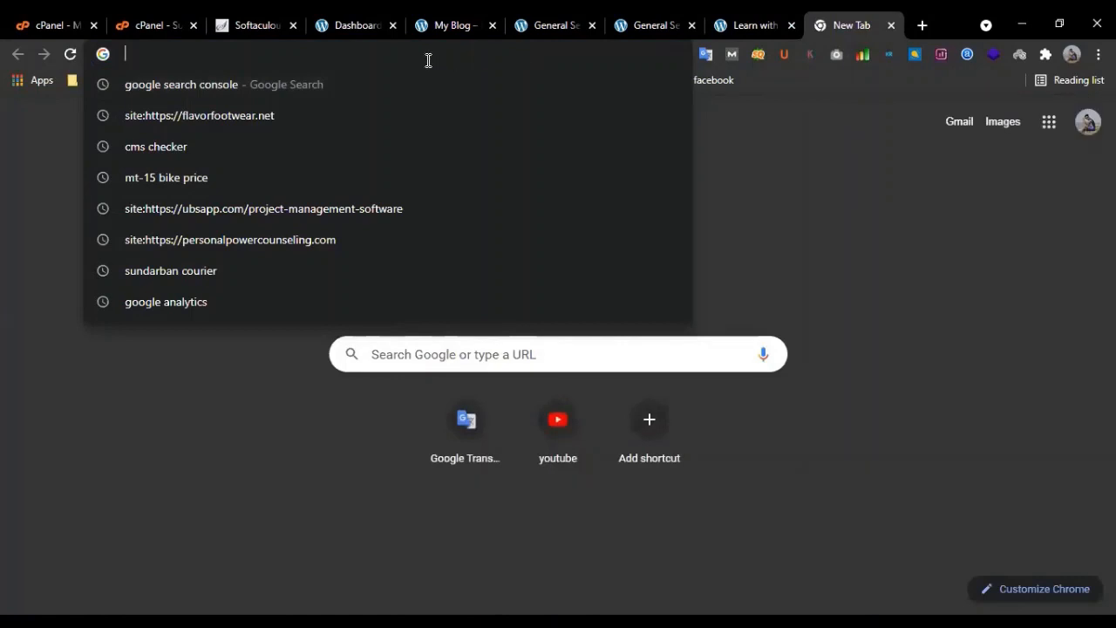
text(cat foo)
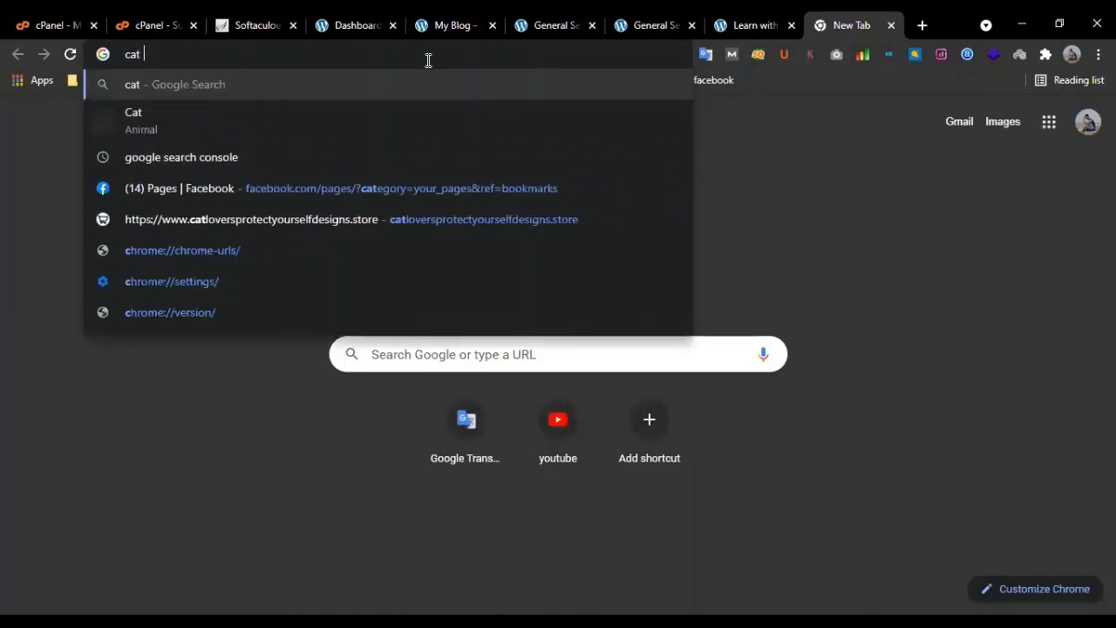
text(d)
key(Return)
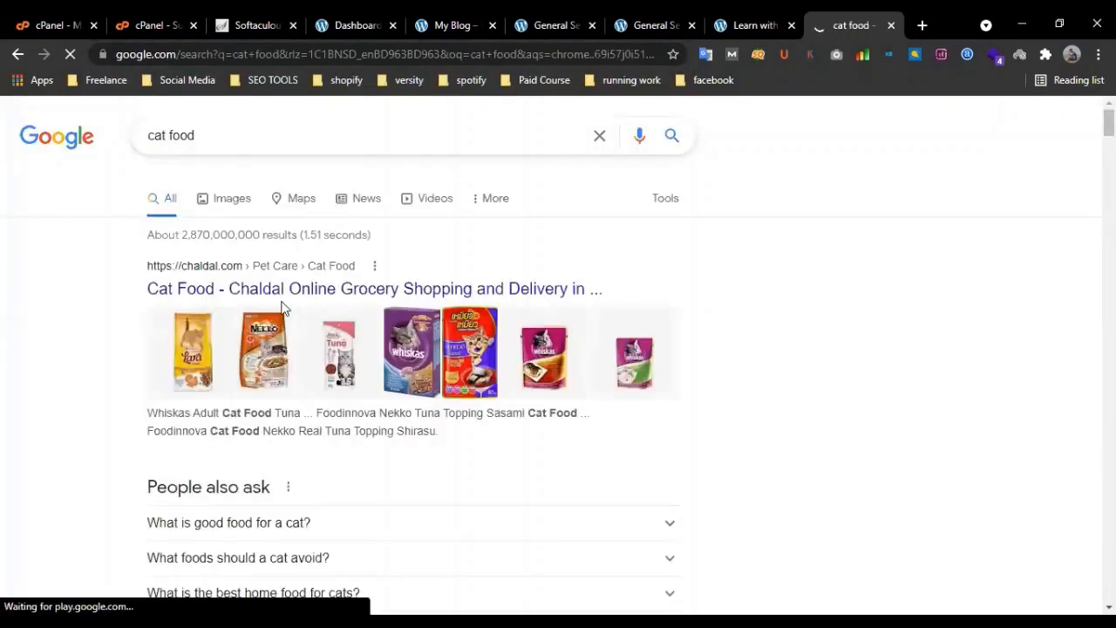
scroll(282, 308, down, 5)
scroll(287, 327, down, 15)
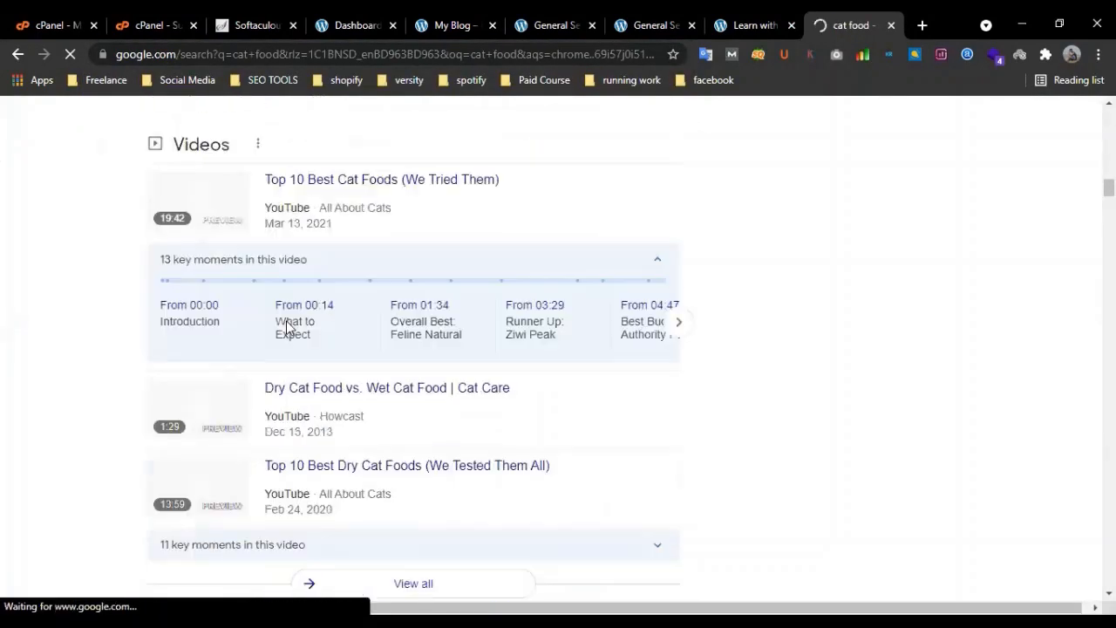
scroll(284, 338, down, 3)
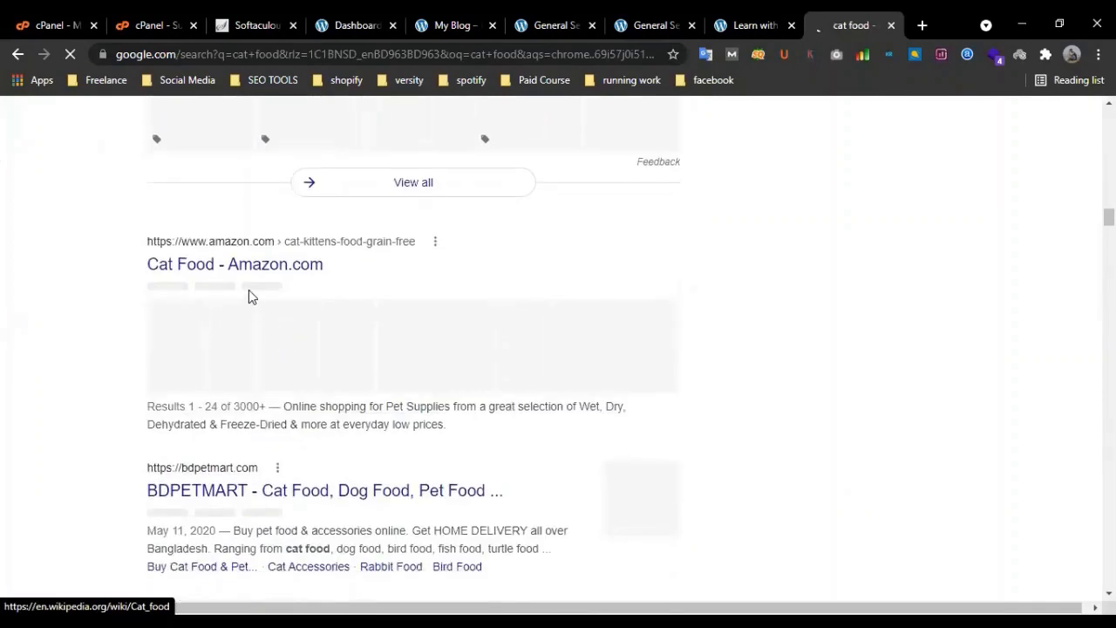
scroll(205, 361, down, 2)
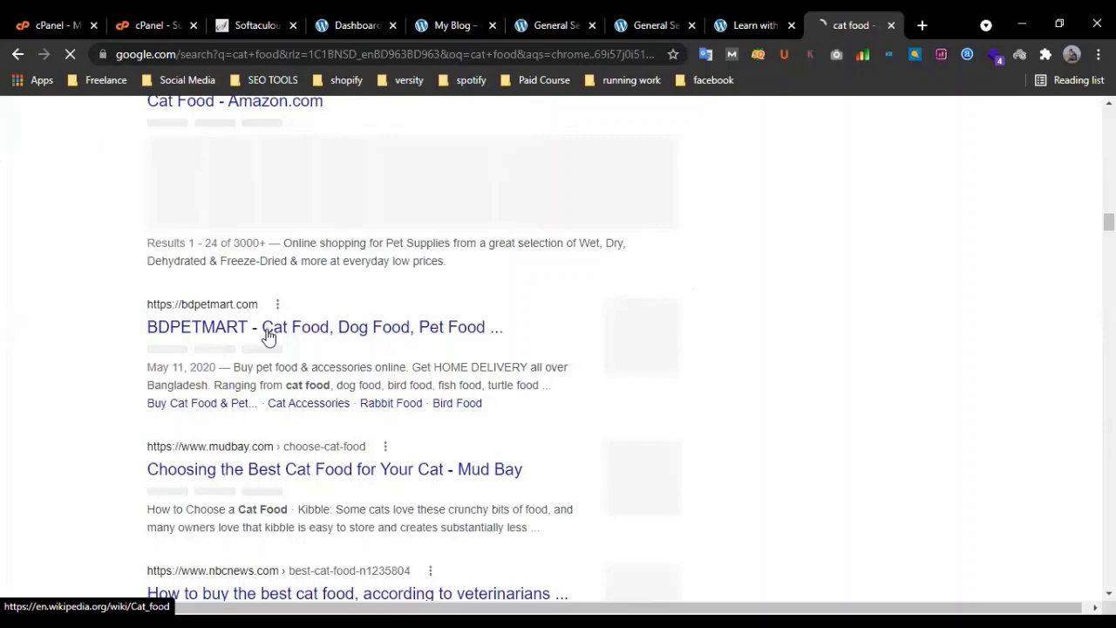
View the Amazon cat food result in a separate browser tab, then close that tab.
scroll(267, 337, up, 3)
middle_click(253, 369)
click(863, 19)
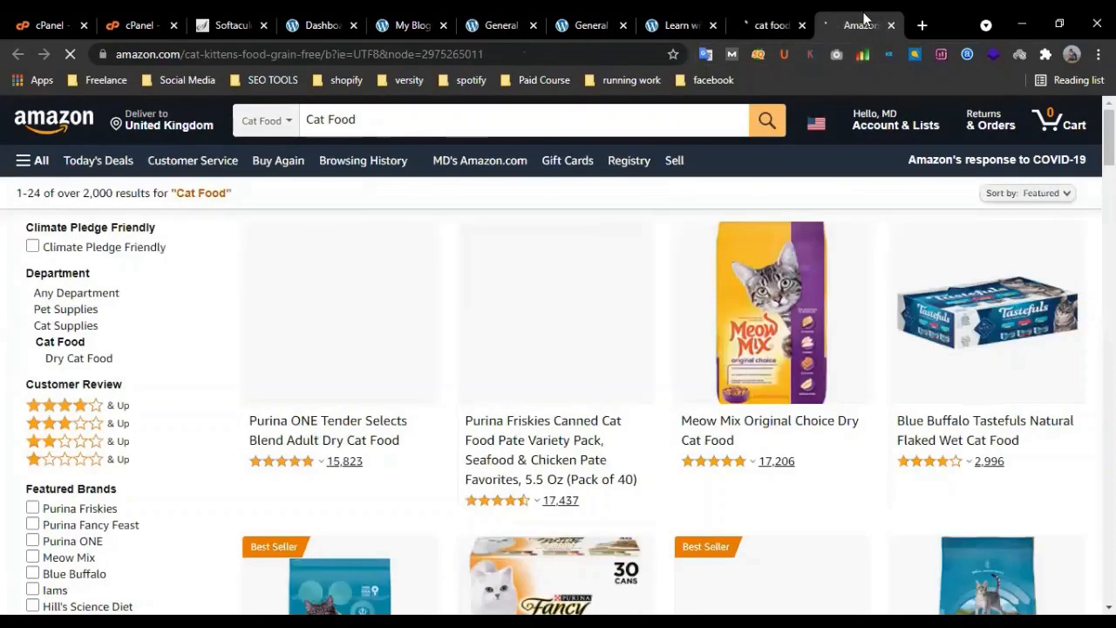
click(891, 25)
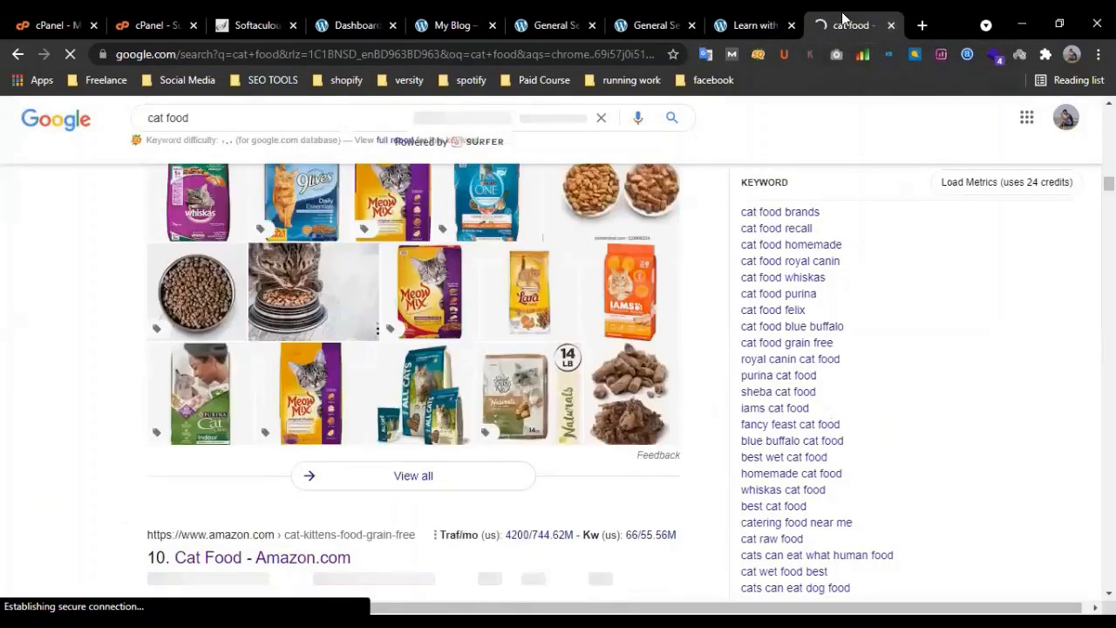
Open the bookmarked Blogger Theme page from the SEO TOOLS Website bookmarks in a separate browser tab.
click(923, 25)
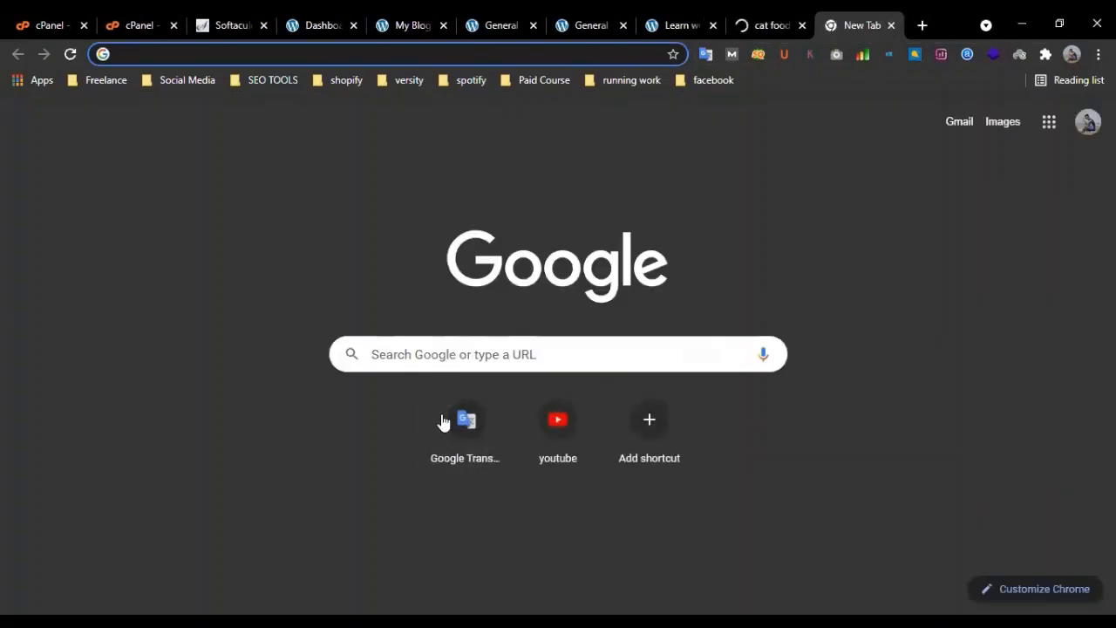
click(274, 86)
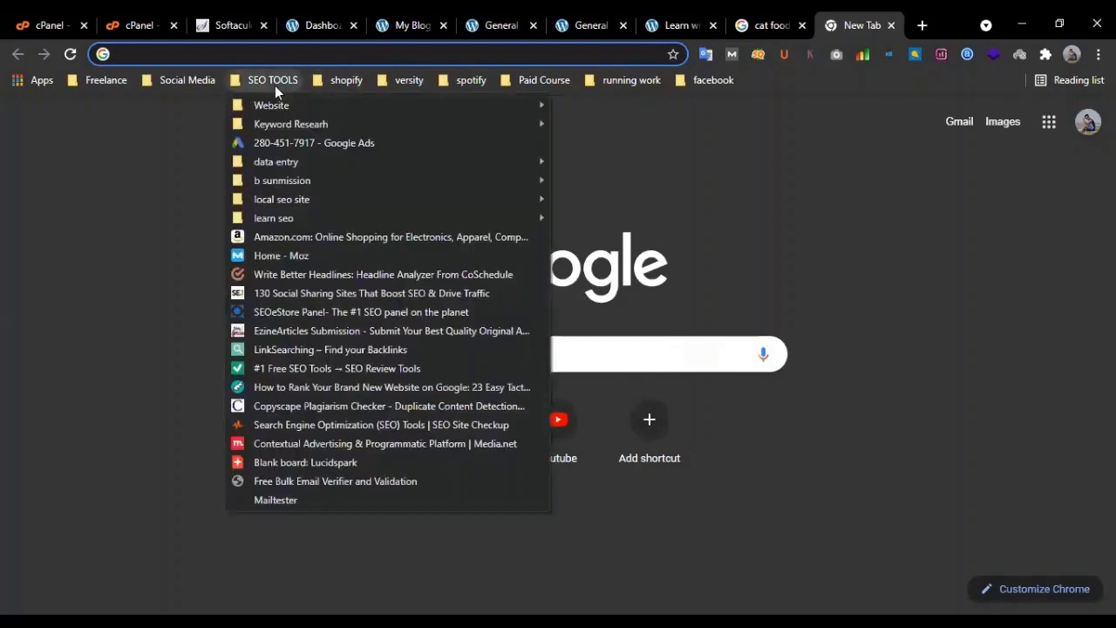
mouse_move(281, 105)
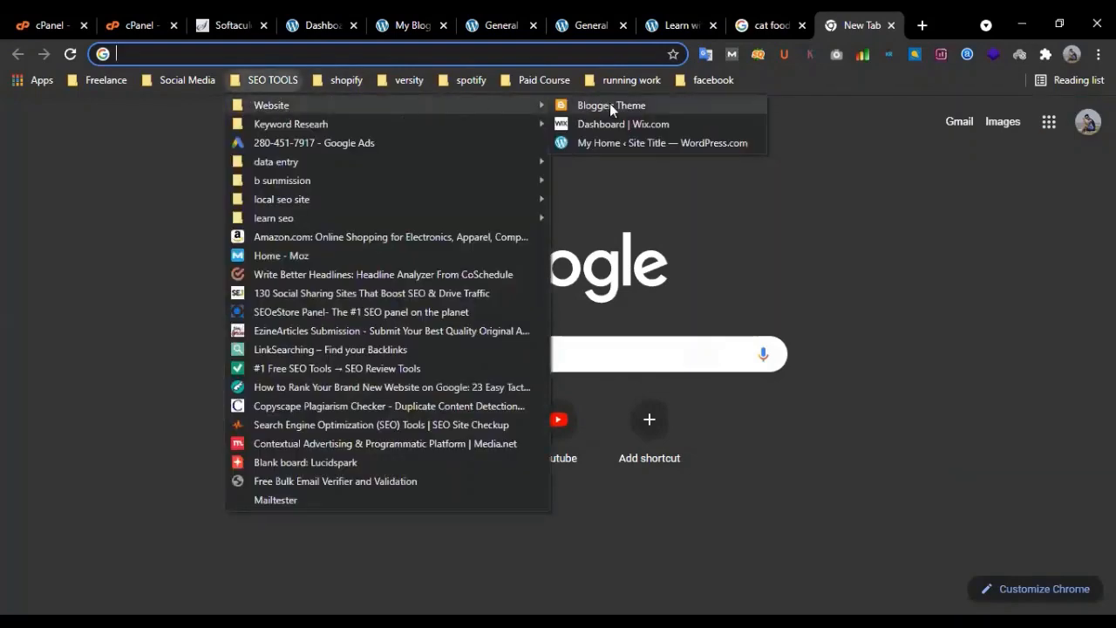
click(811, 26)
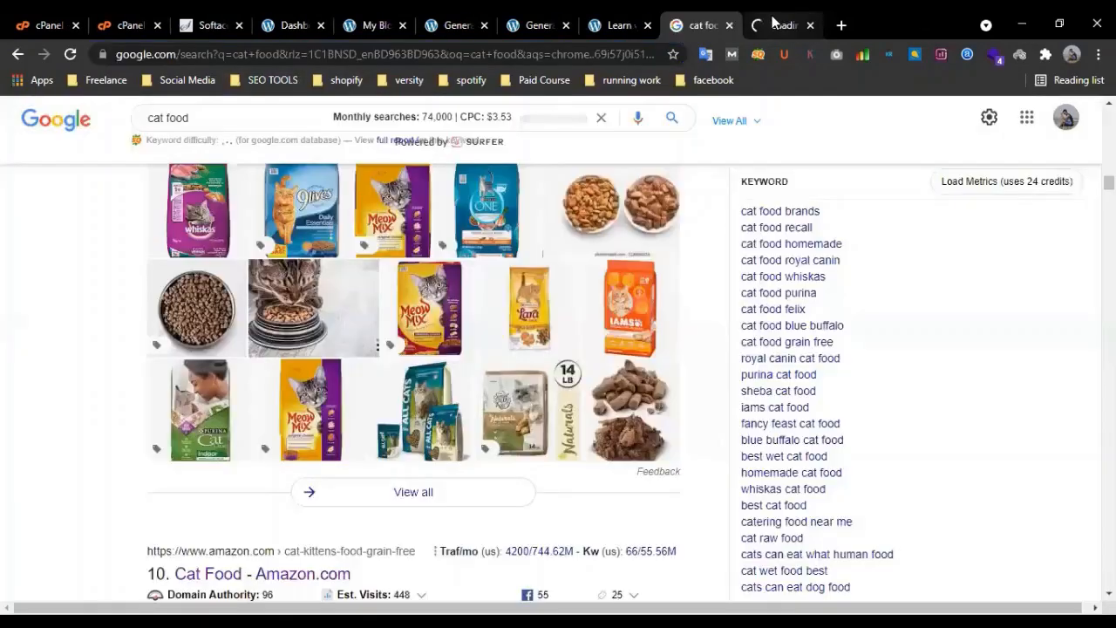
click(776, 20)
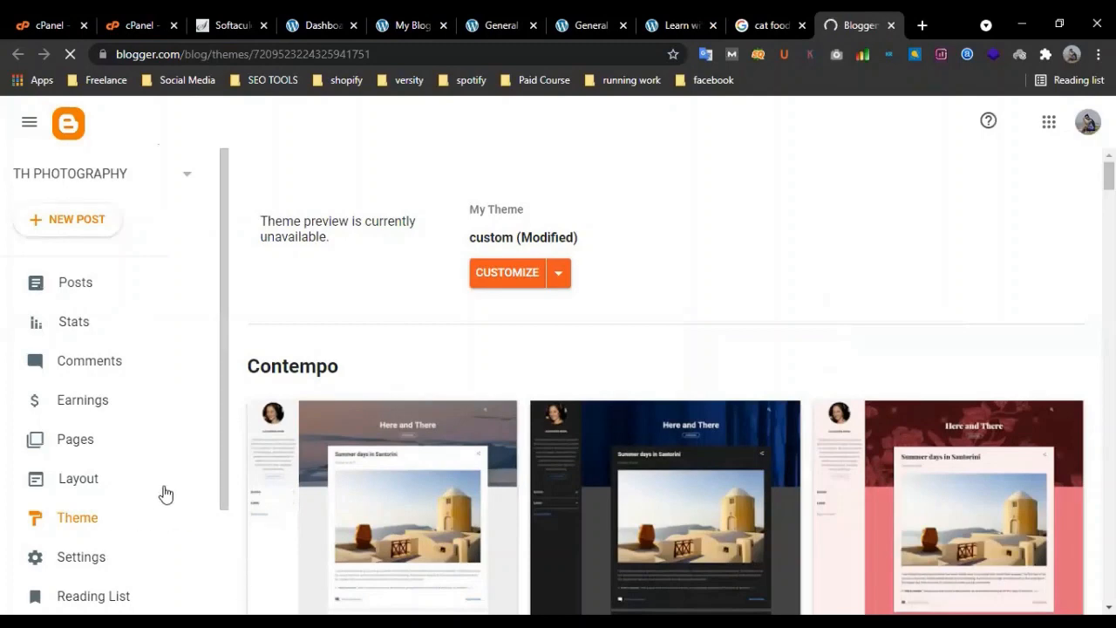
Open the live TH PHOTOGRAPHY blog from Blogger in its own browser tab, then close the Blogger Theme tab.
scroll(92, 511, down, 2)
click(96, 503)
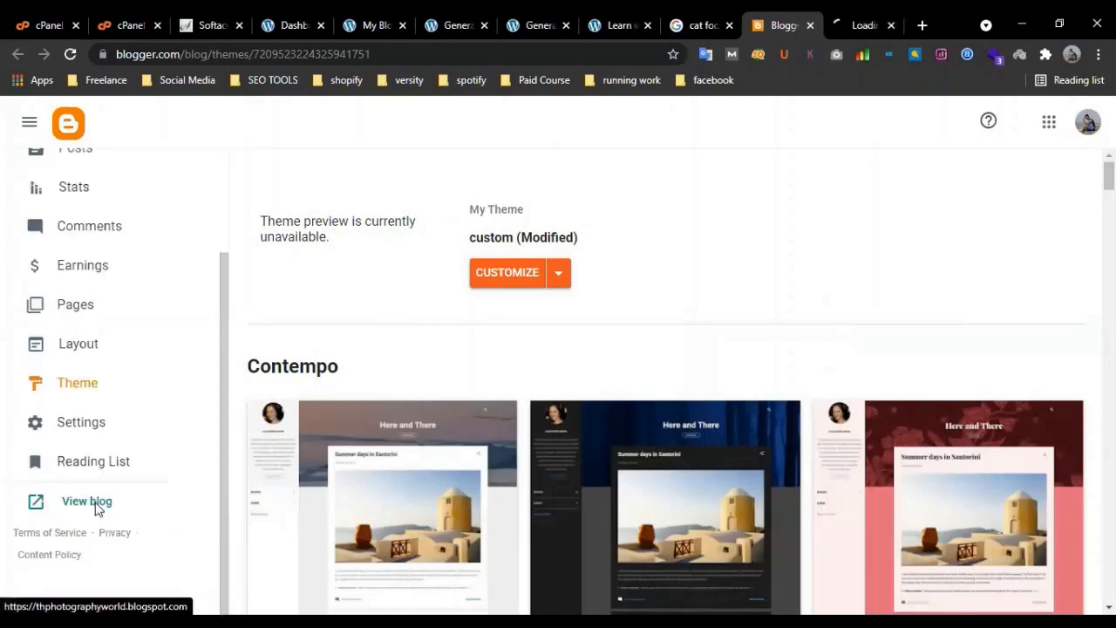
click(865, 22)
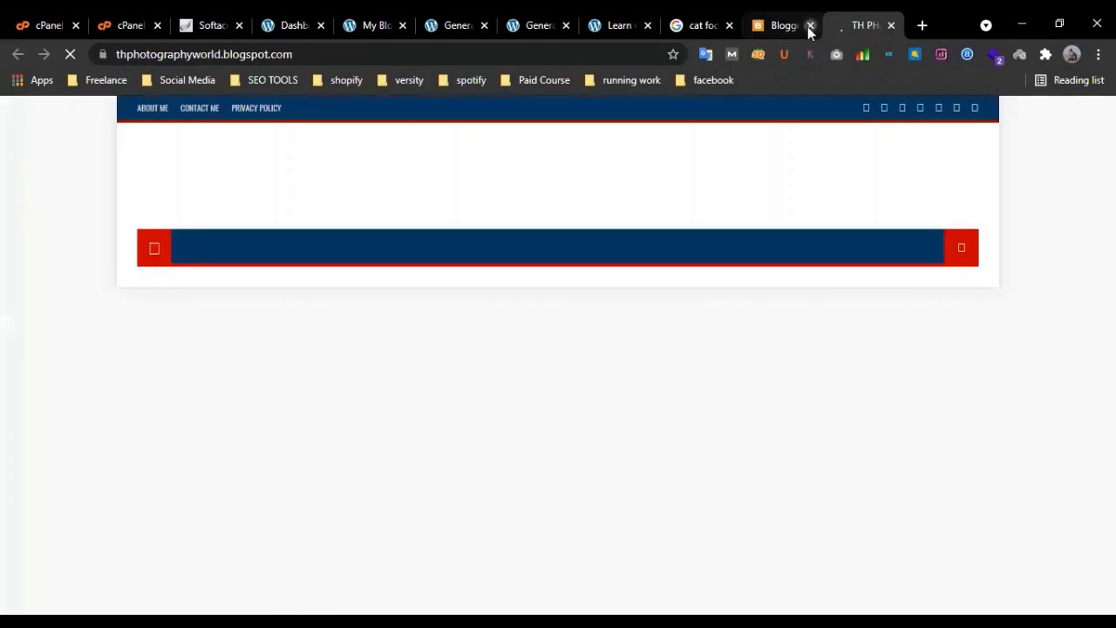
click(809, 26)
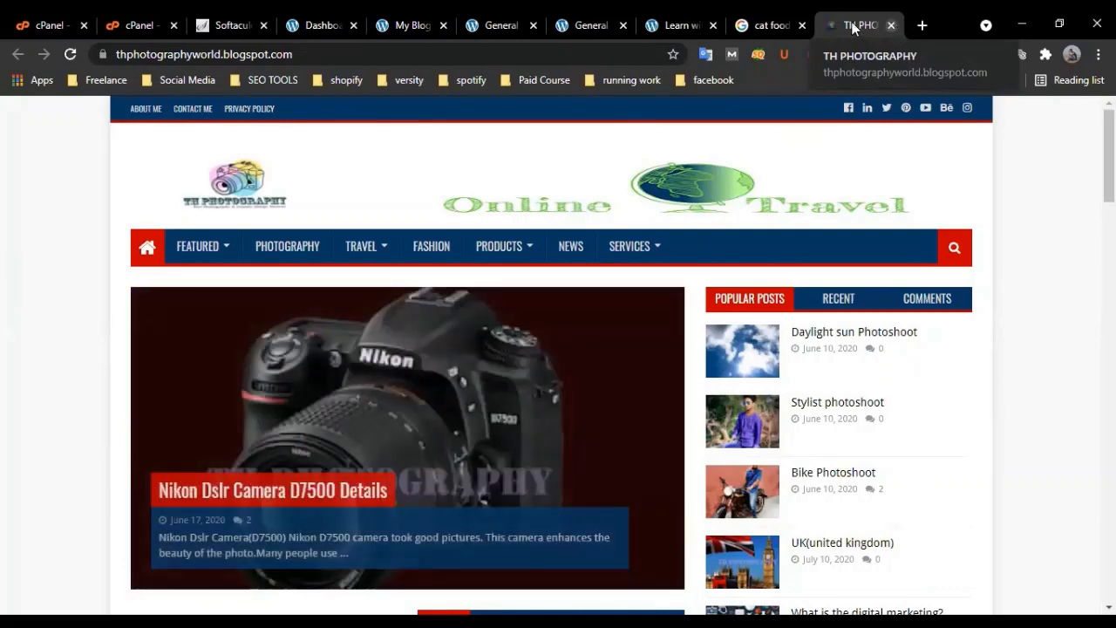
Check the saved WordPress General Settings page against the live Learn with Mohi site, ending on the settings page.
click(580, 25)
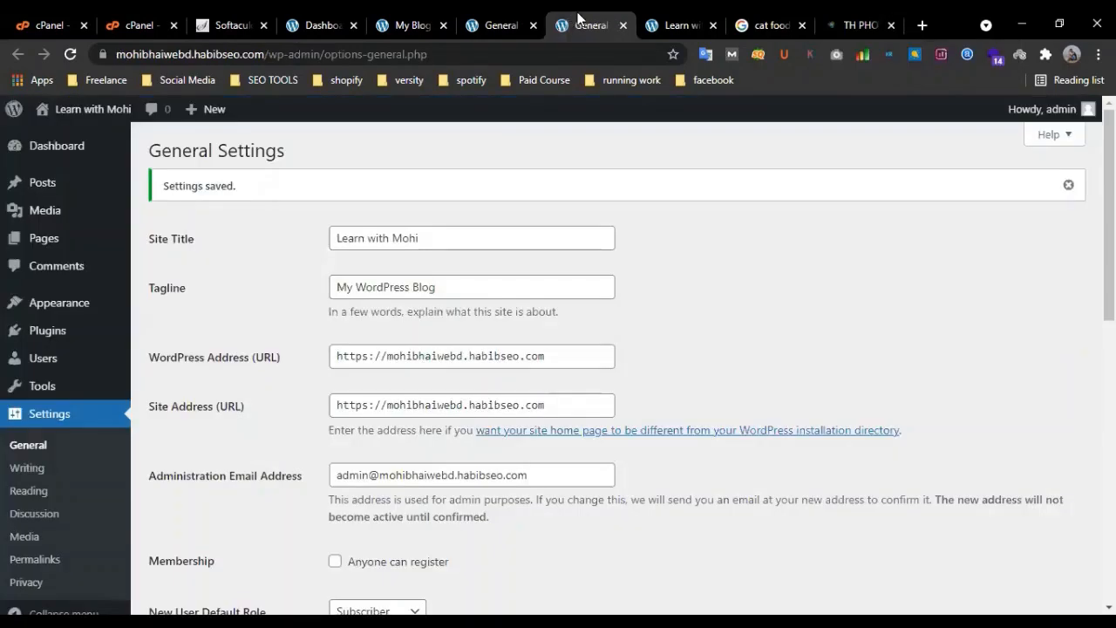
click(673, 25)
click(566, 20)
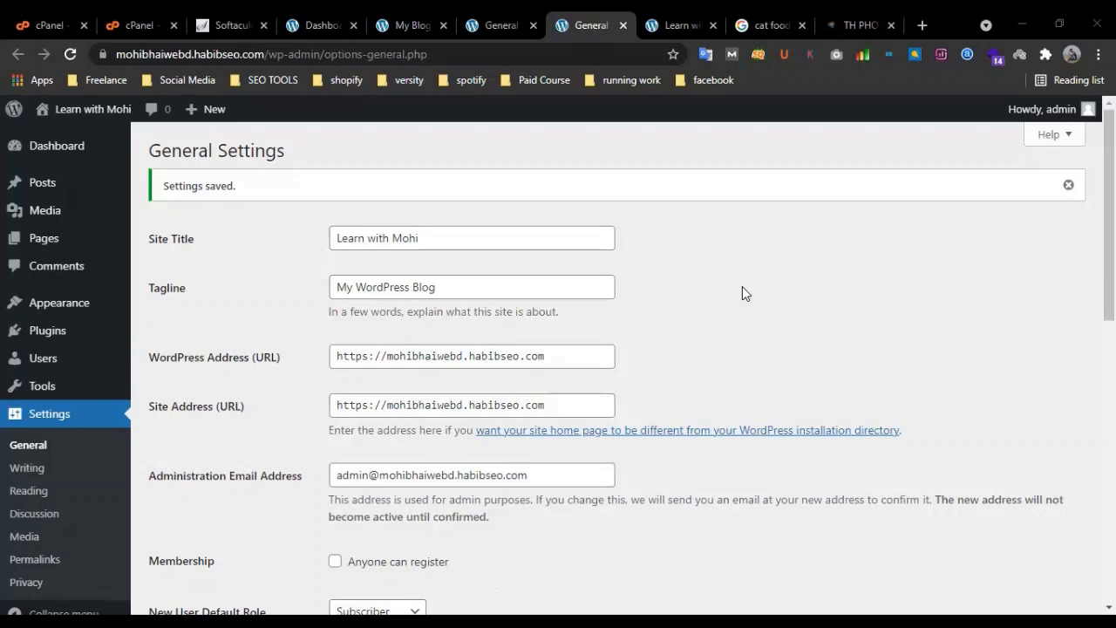
Copy the habibseo.com domain from the cPanel address, load it in a new browser tab and look through its home page.
click(48, 25)
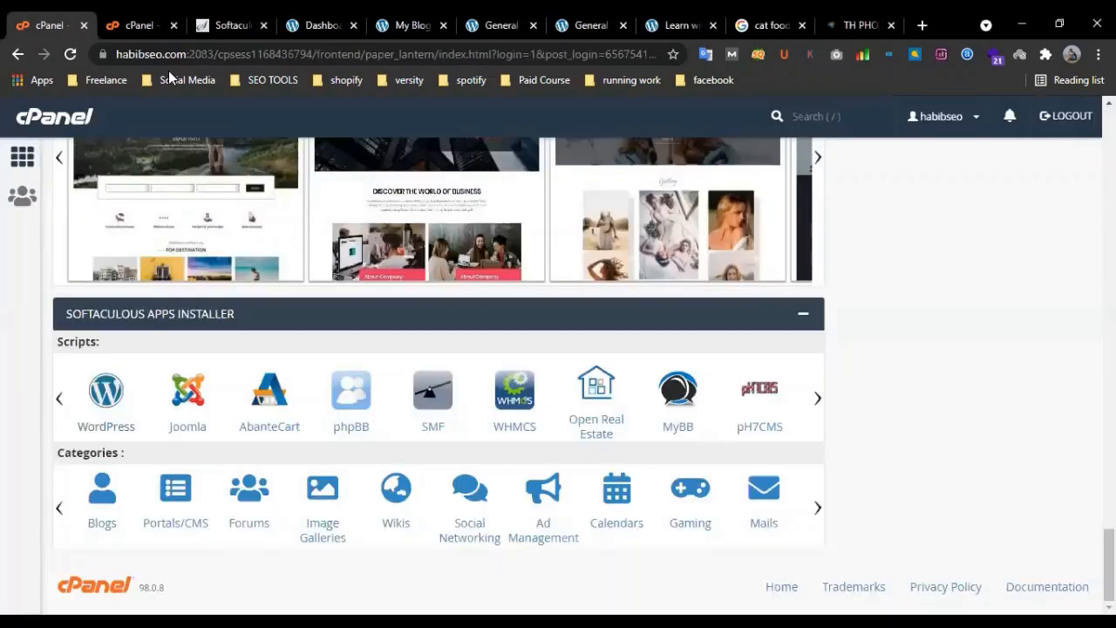
drag(185, 54, 114, 55)
key(ctrl+c)
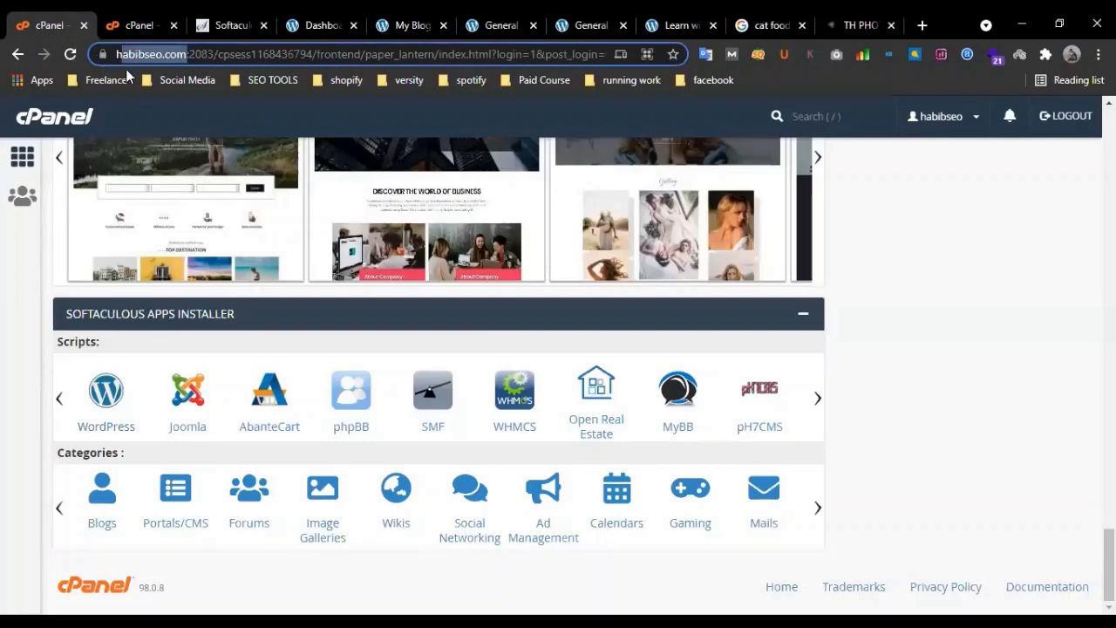
click(922, 25)
click(537, 53)
key(ctrl+v)
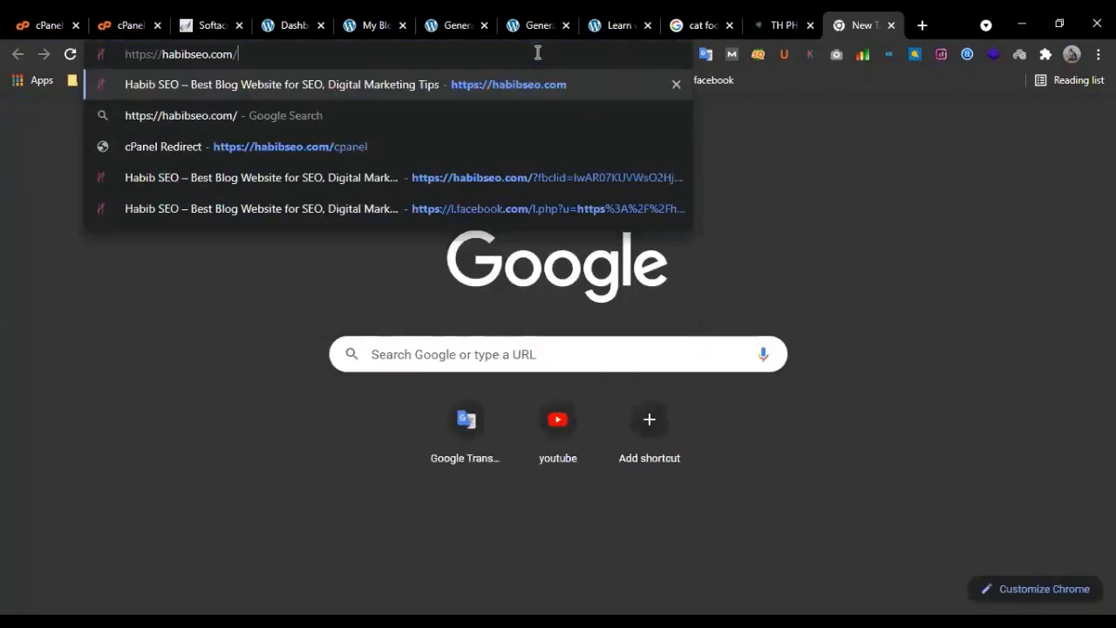
key(Return)
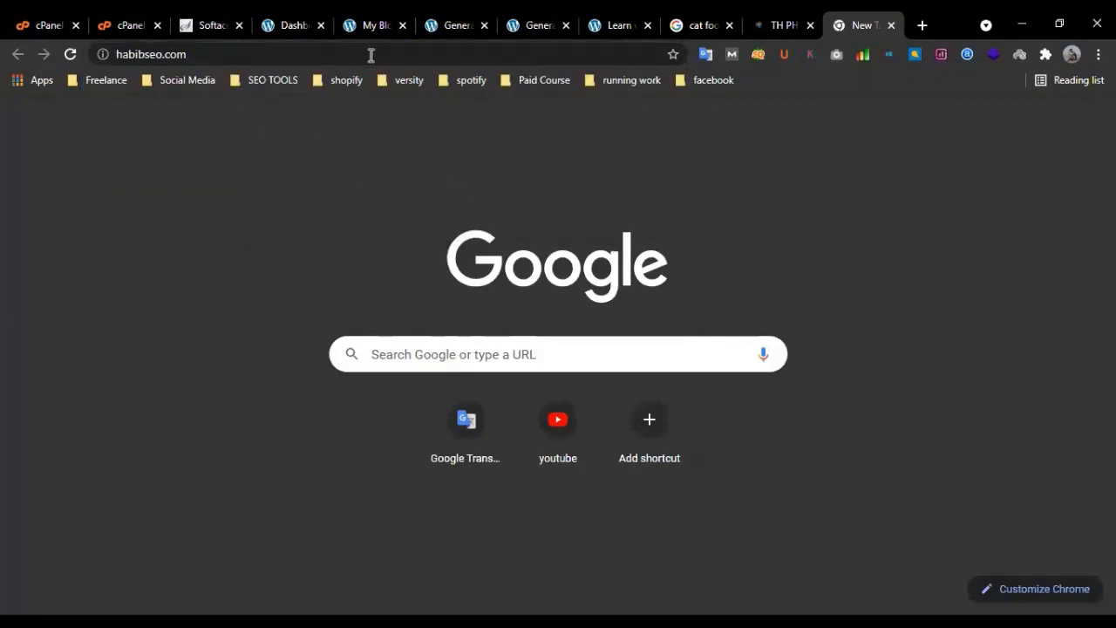
click(265, 57)
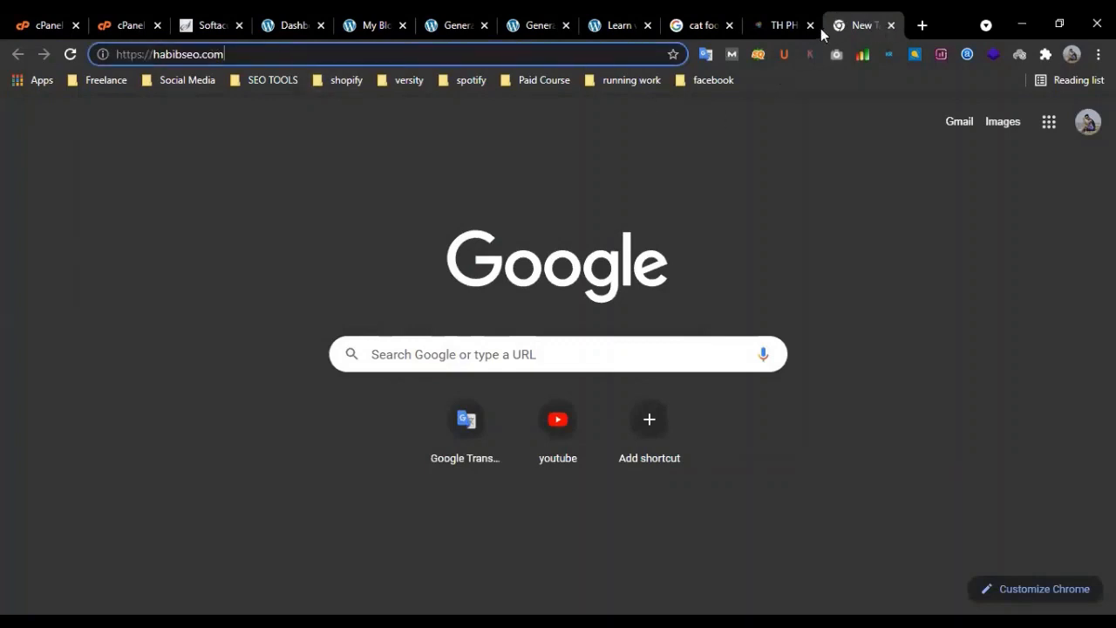
key(Return)
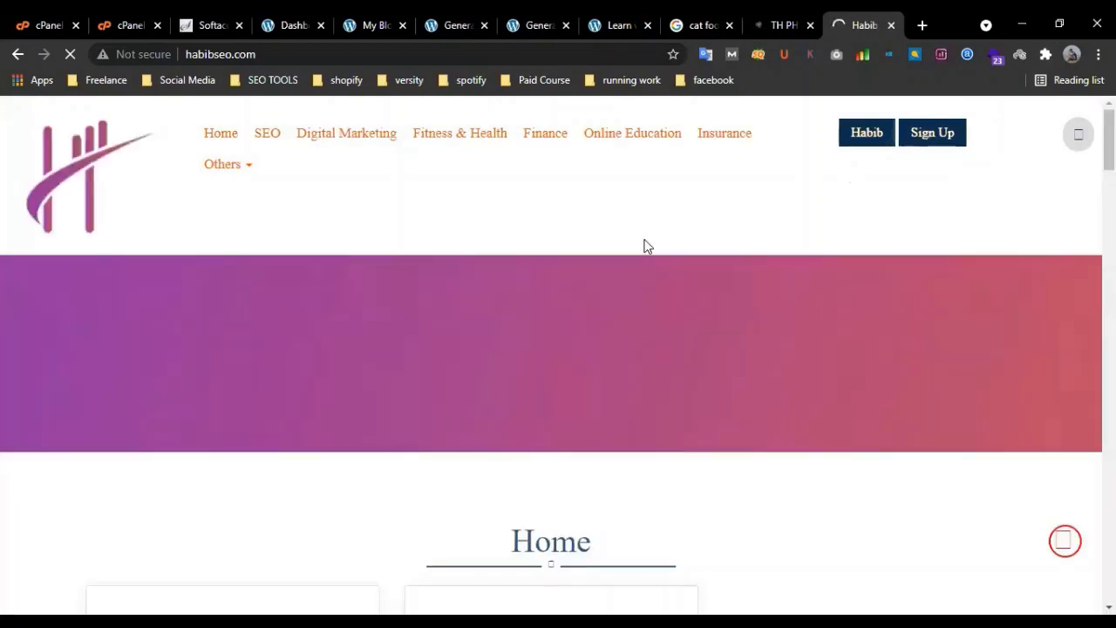
scroll(501, 240, down, 1)
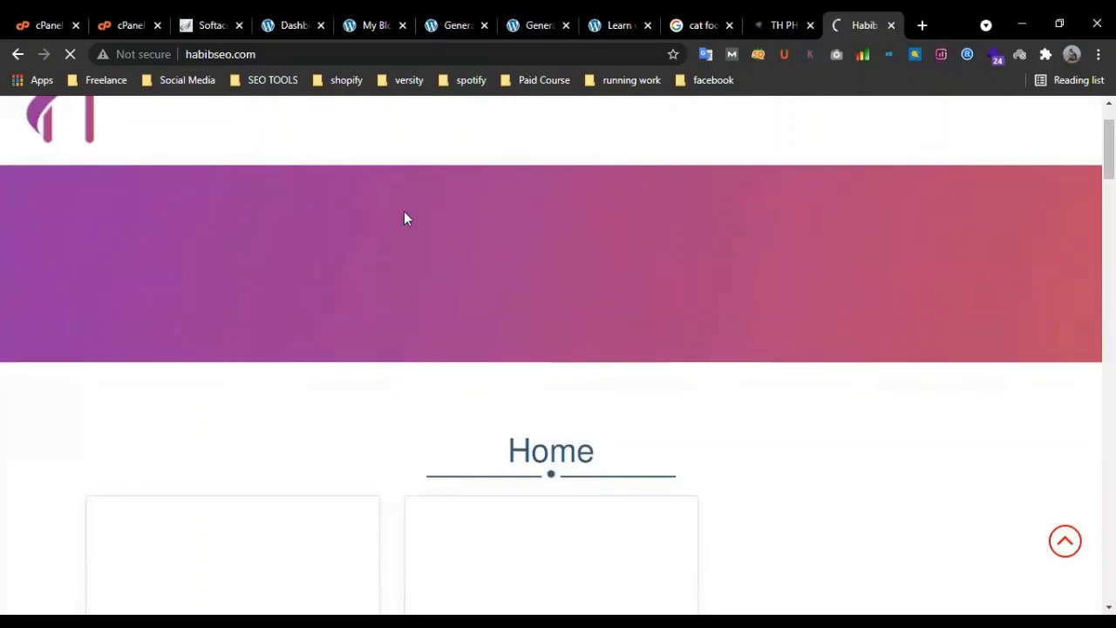
scroll(304, 242, down, 1)
scroll(406, 259, down, 1)
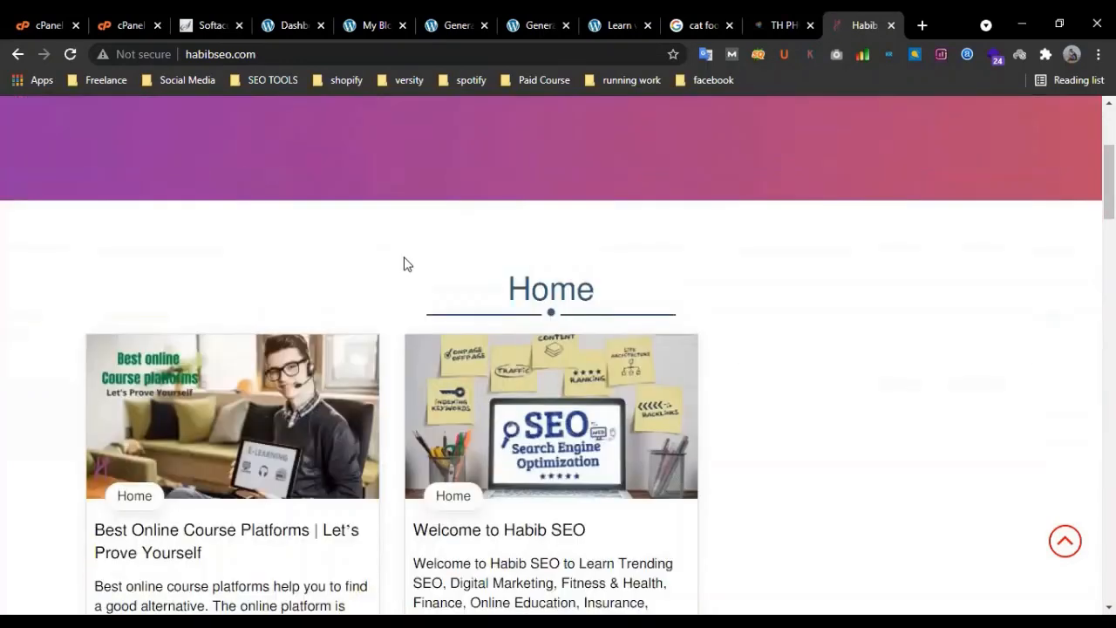
scroll(410, 265, up, 4)
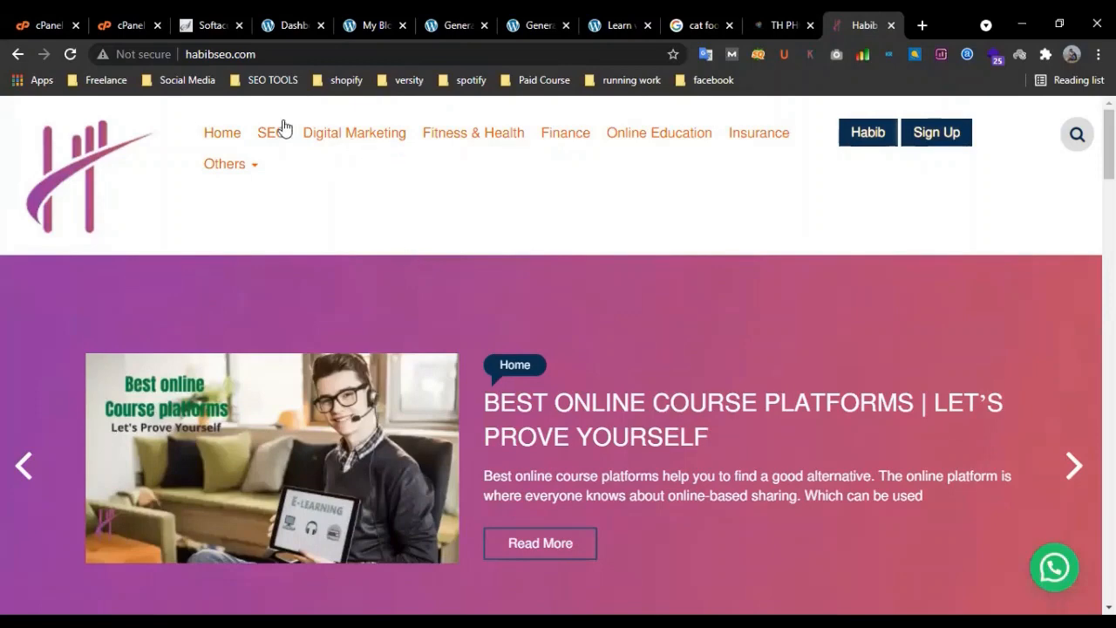
Review the cPanel main page's tool sections and account statistics, including Email, JetBackup, Domains, Metrics, Security, Preferences and the SitePad themes.
key(ctrl+1)
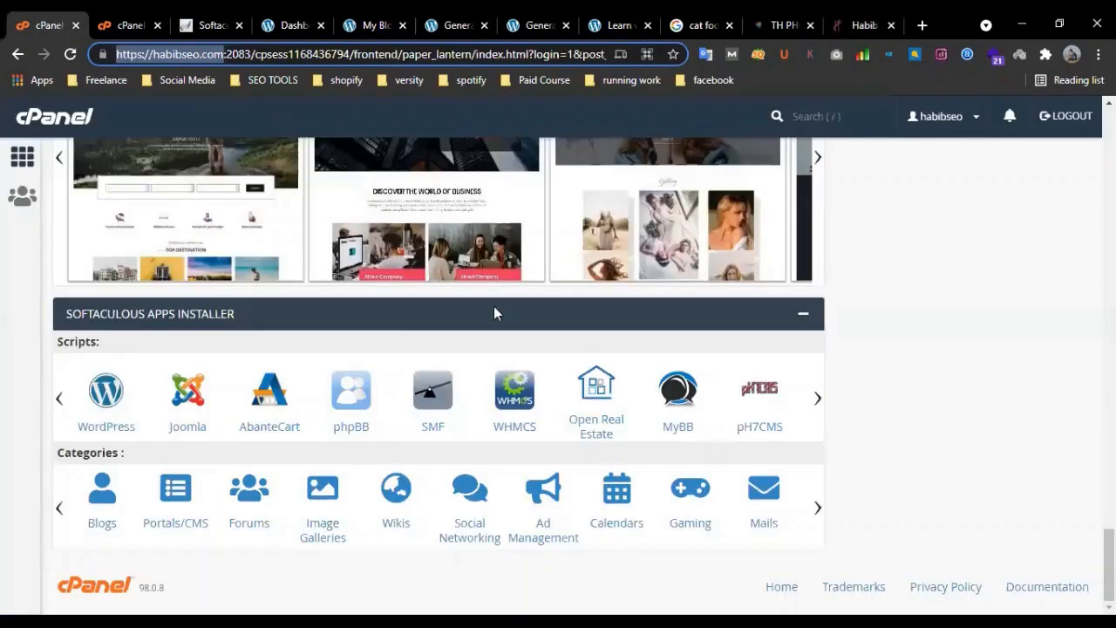
scroll(510, 564, up, 10)
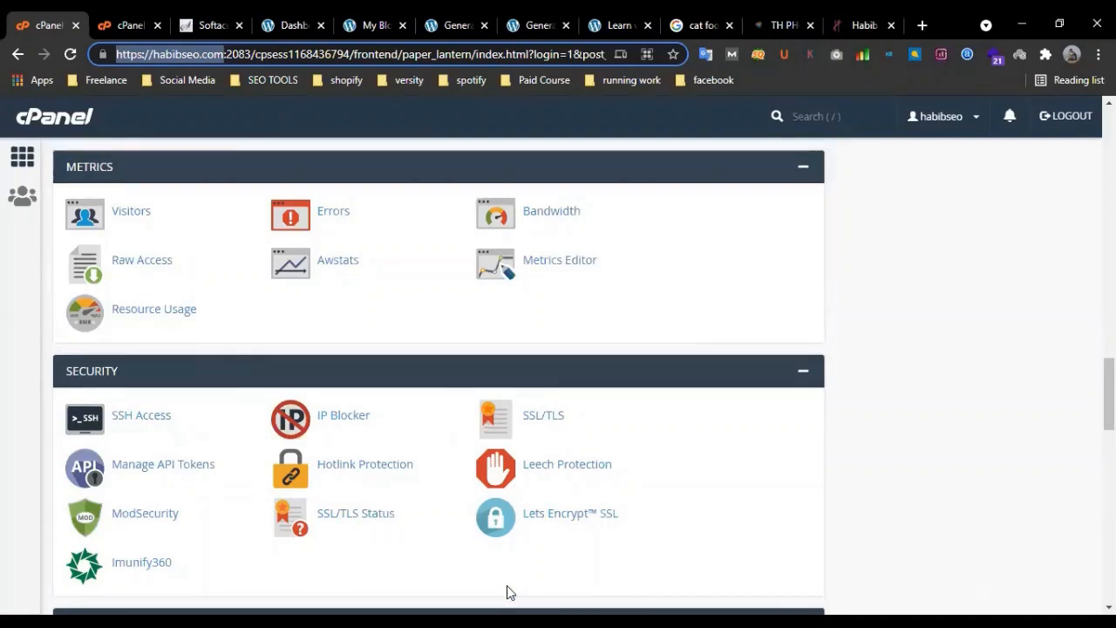
scroll(635, 288, up, 15)
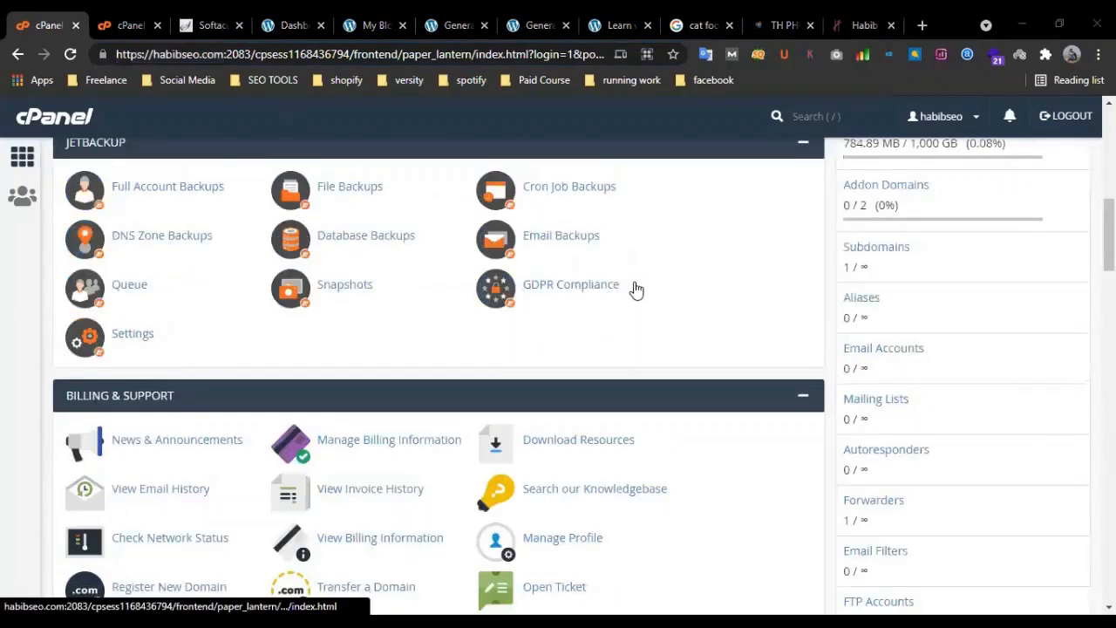
scroll(633, 288, up, 10)
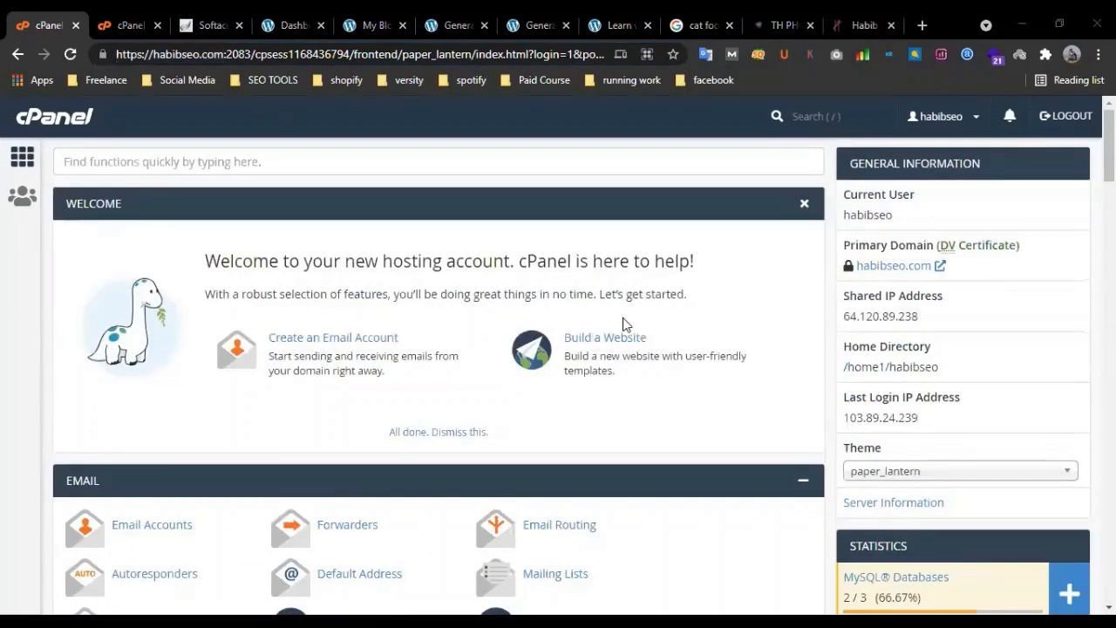
scroll(623, 317, down, 5)
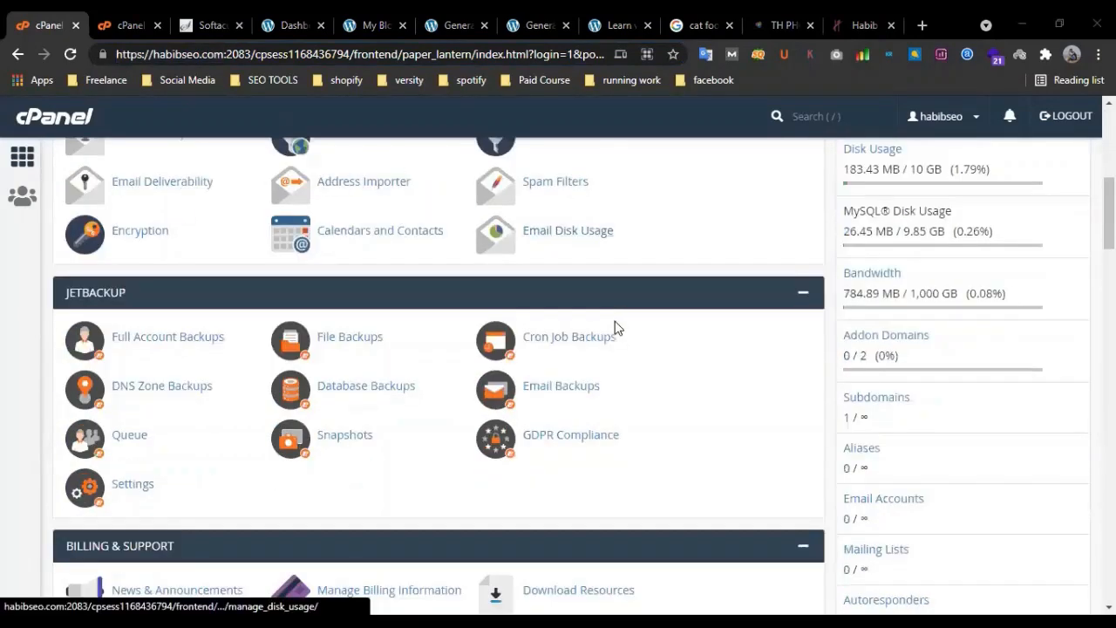
scroll(600, 321, up, 5)
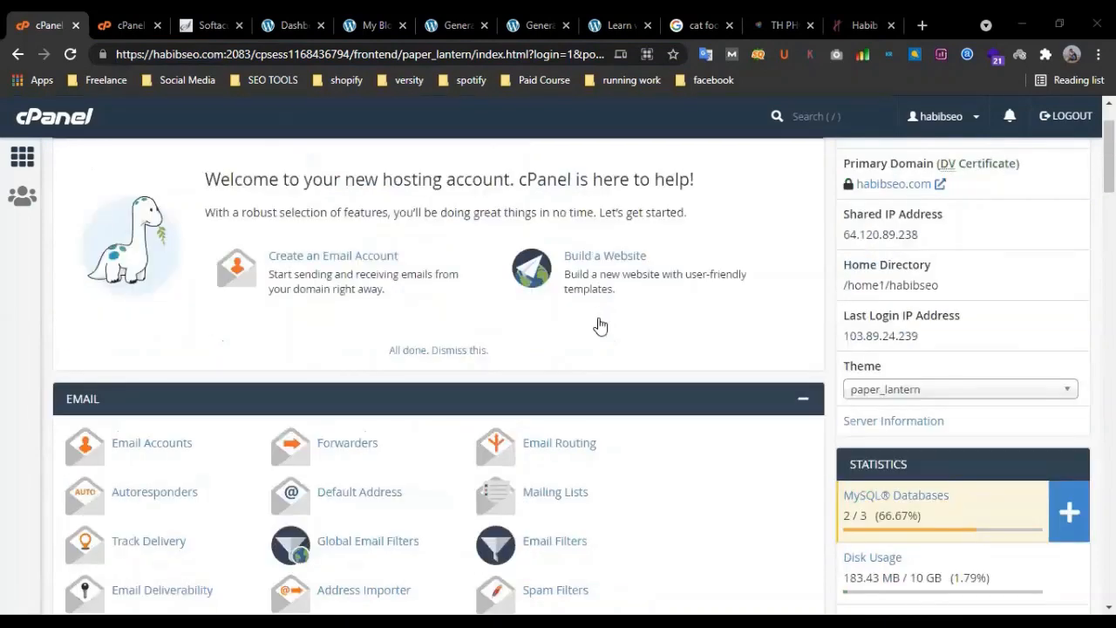
scroll(600, 325, down, 3)
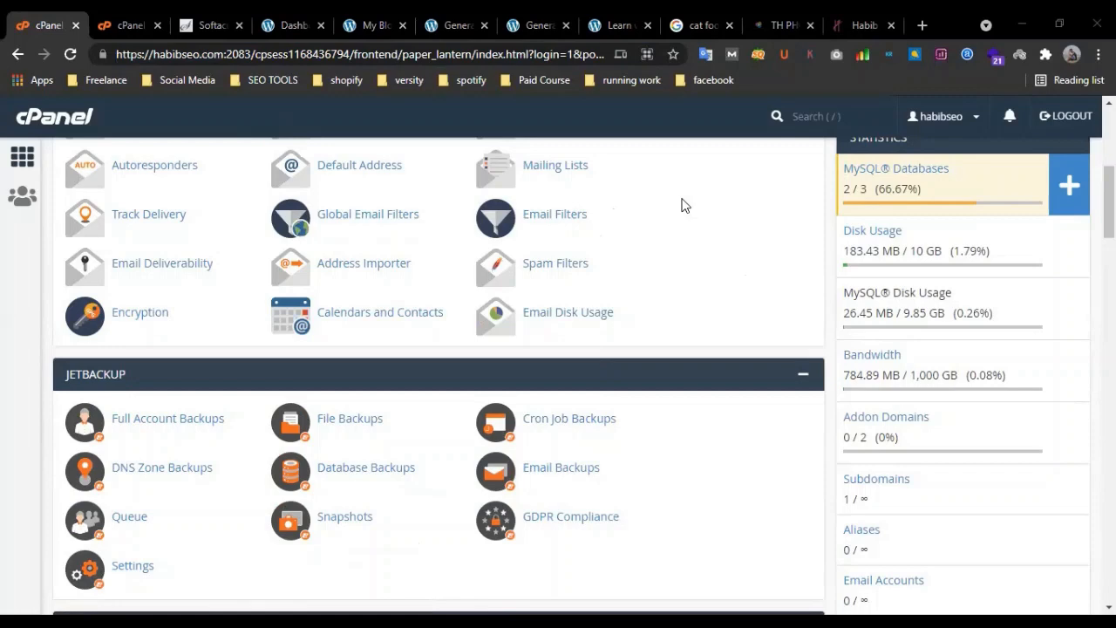
scroll(657, 294, down, 8)
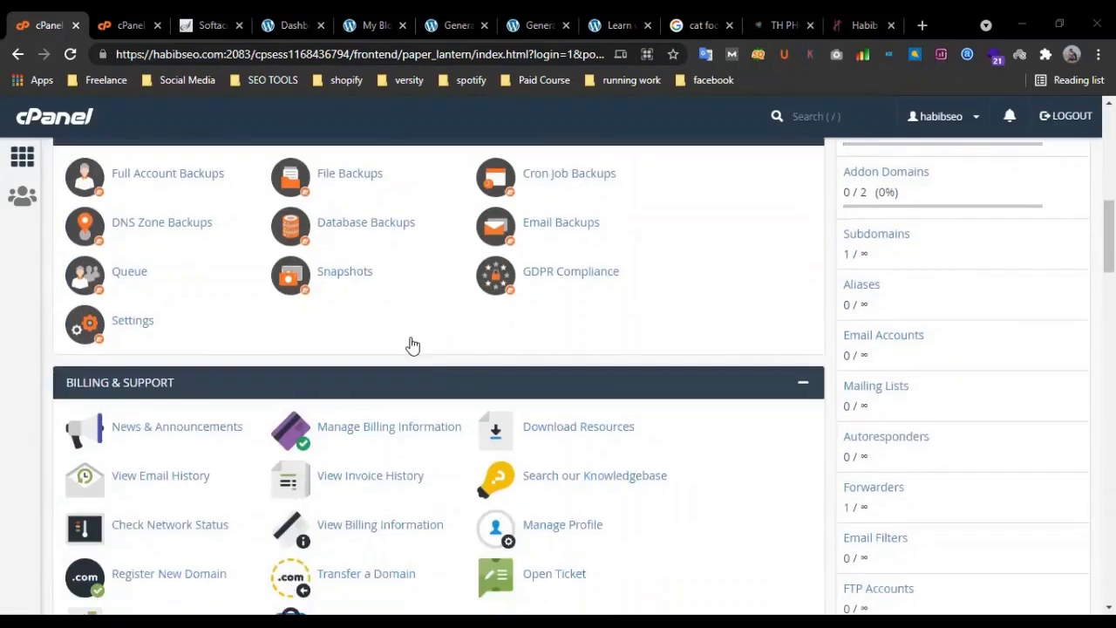
scroll(229, 415, down, 8)
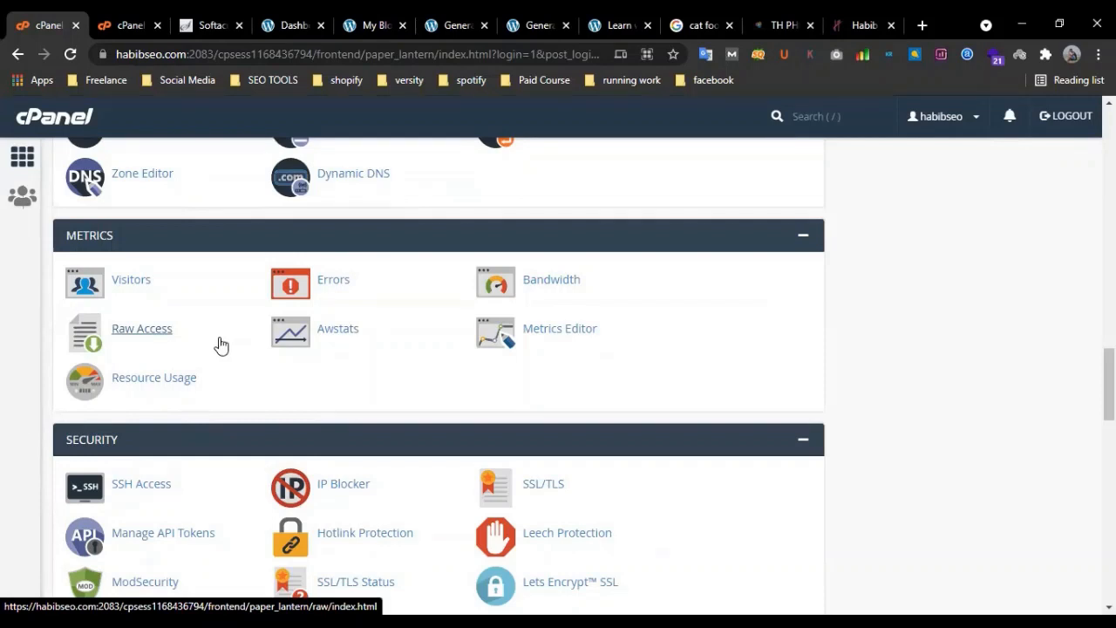
scroll(221, 345, down, 1)
scroll(219, 344, up, 2)
scroll(205, 340, up, 1)
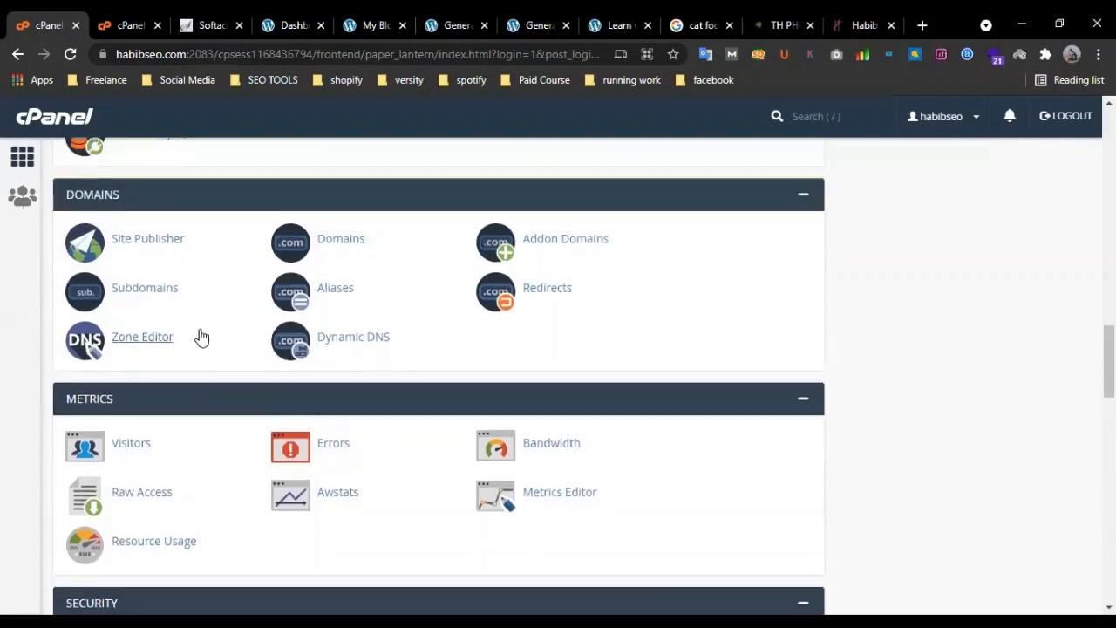
scroll(183, 323, down, 2)
scroll(215, 409, down, 3)
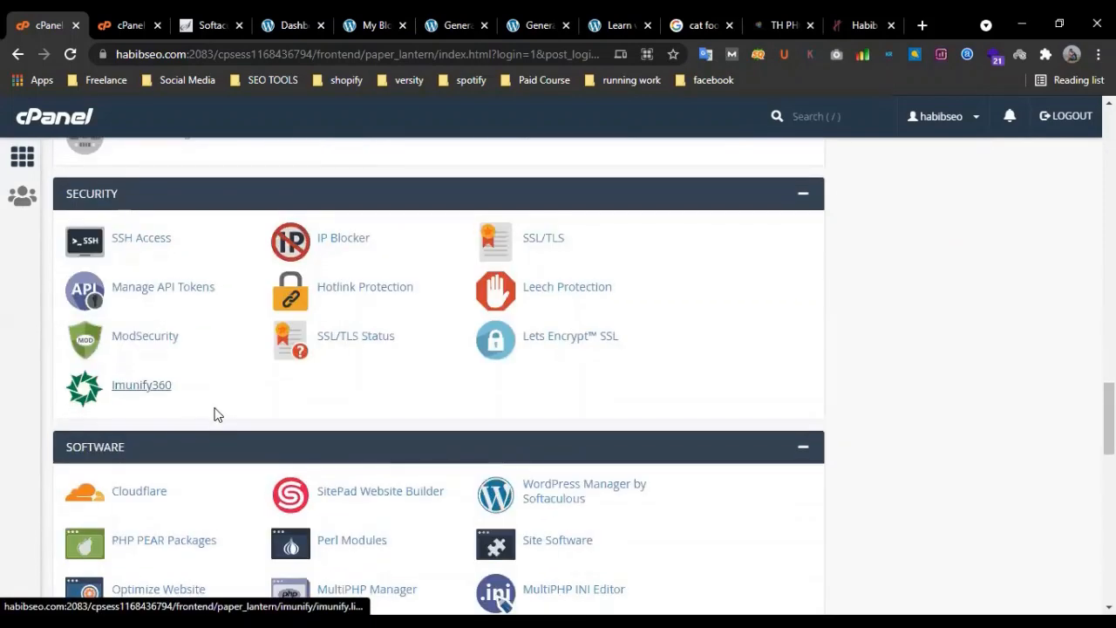
scroll(210, 425, down, 6)
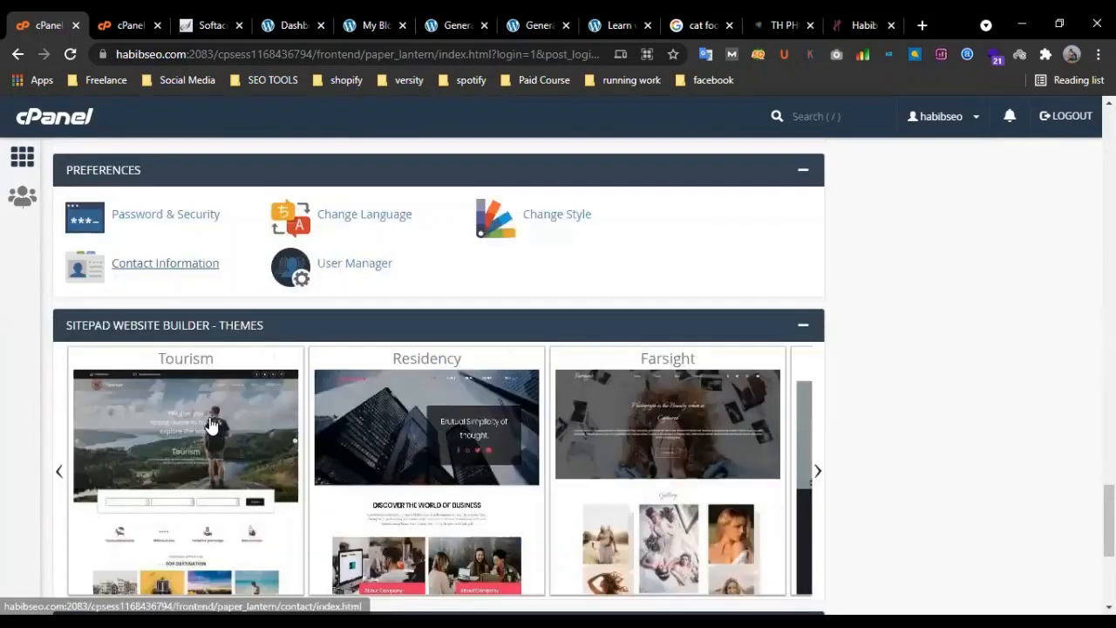
scroll(95, 366, down, 4)
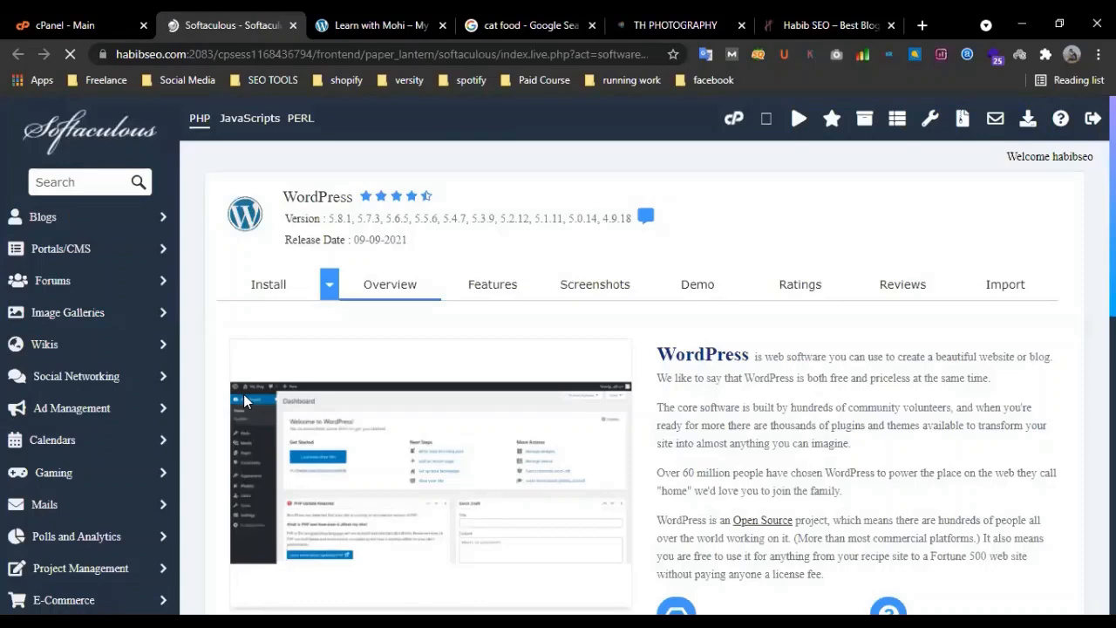
Return to the cPanel main page and locate the Subdomains tool in the Domains section.
click(54, 26)
scroll(209, 316, up, 10)
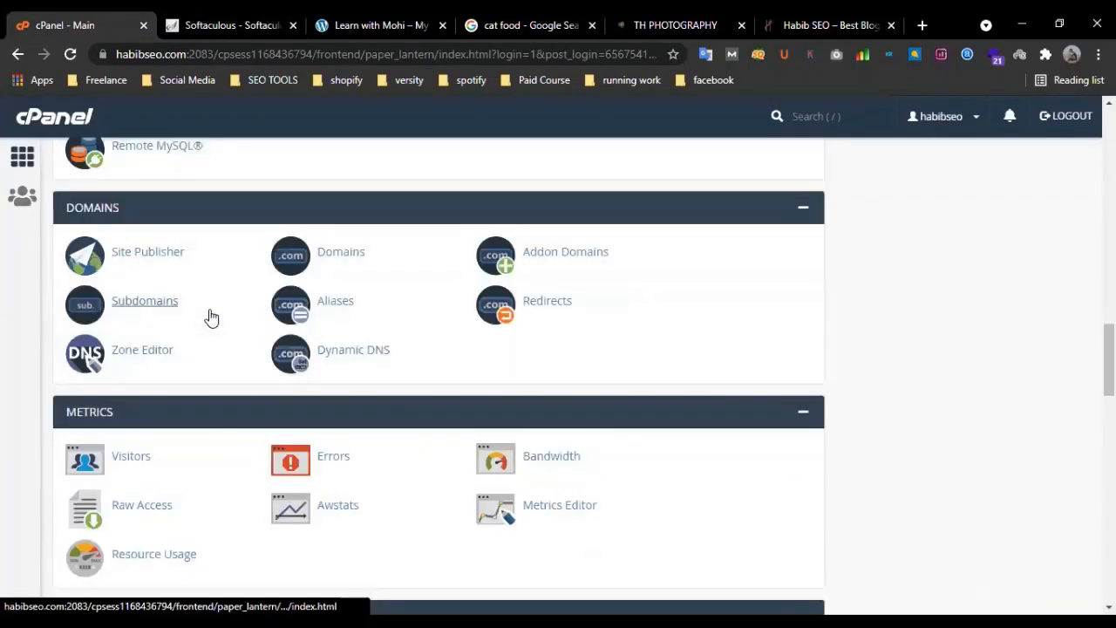
scroll(214, 317, down, 2)
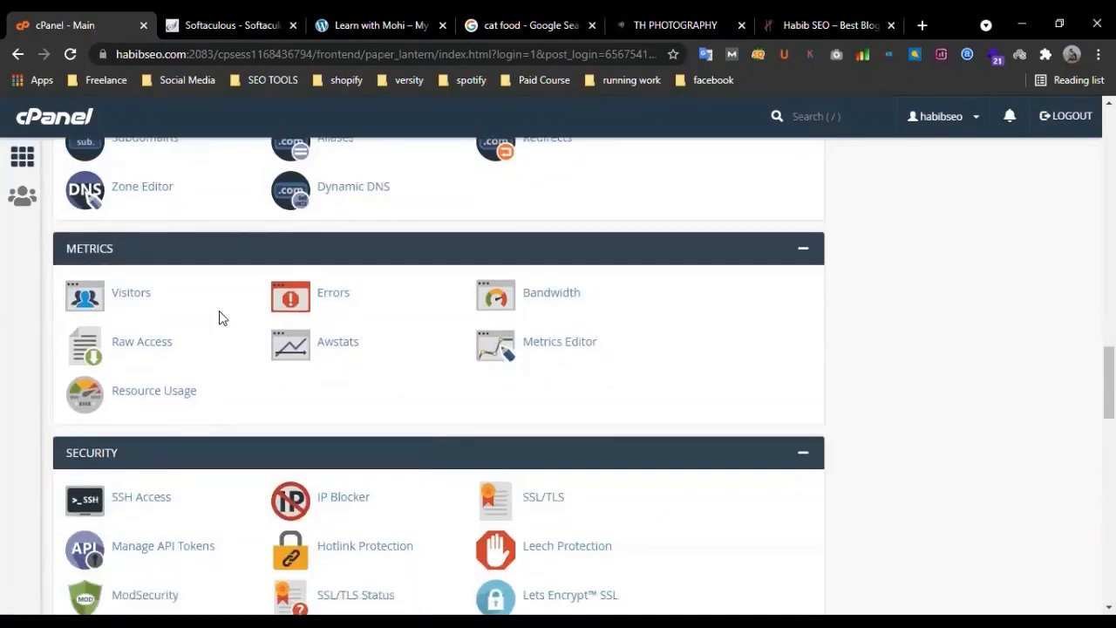
Open the WordPress installation form from the Softaculous Apps Installer and show its Software Setup and Site Settings sections.
scroll(220, 319, down, 3)
scroll(219, 318, down, 12)
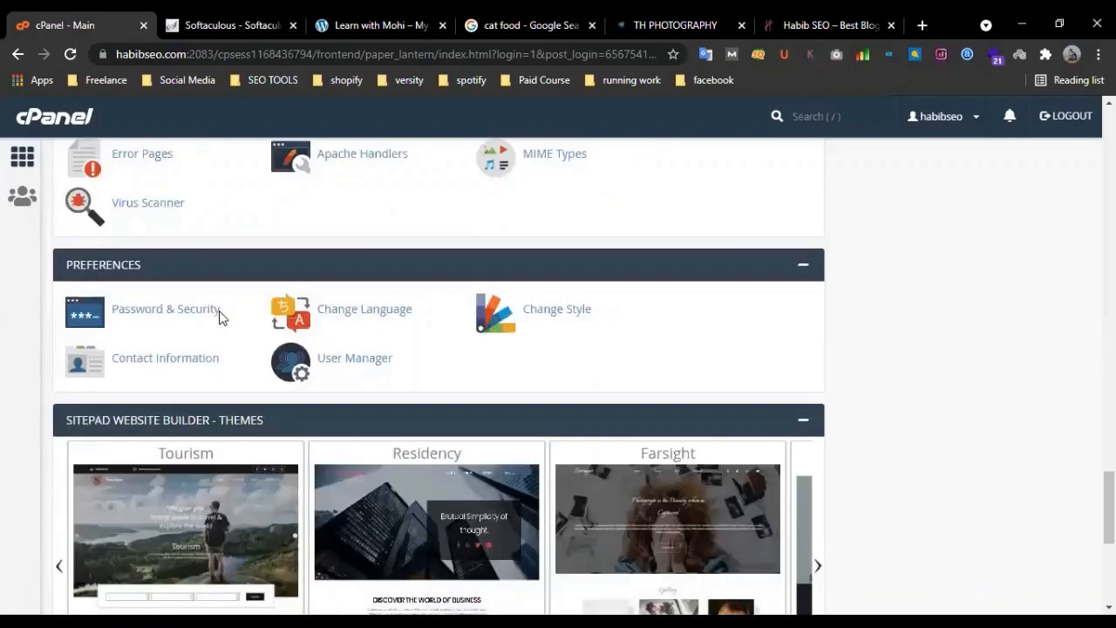
scroll(220, 317, down, 1)
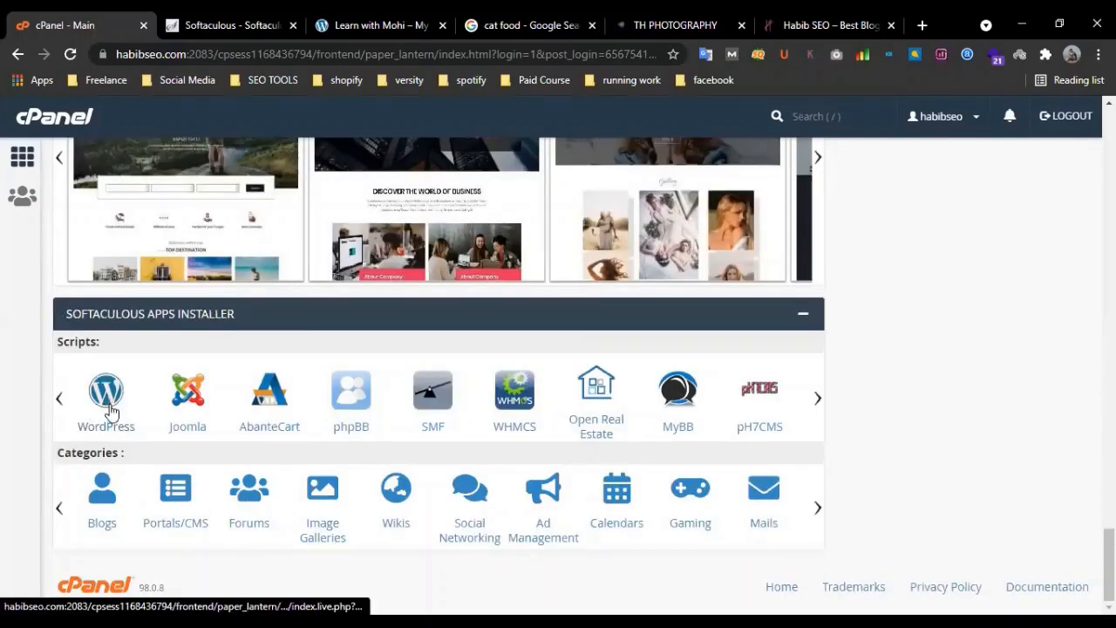
click(107, 399)
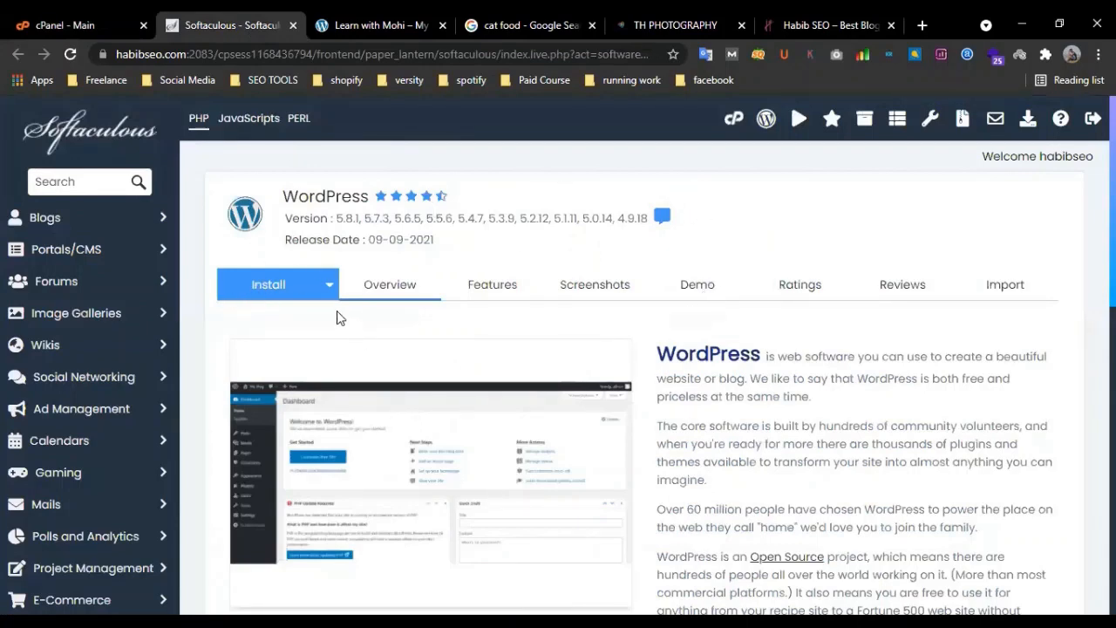
click(267, 290)
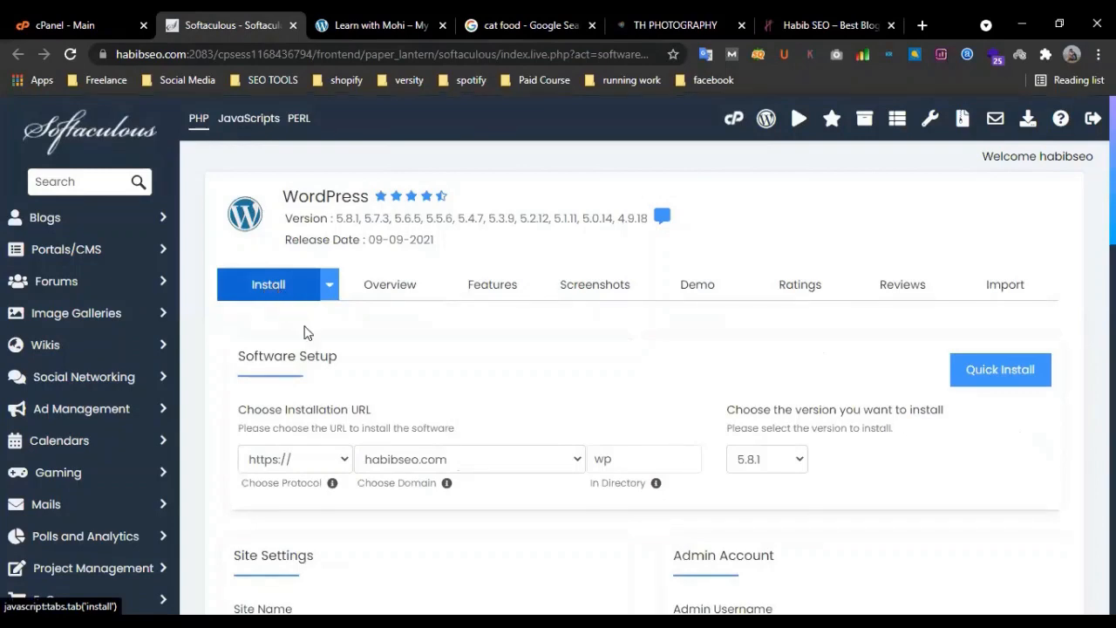
scroll(420, 312, down, 2)
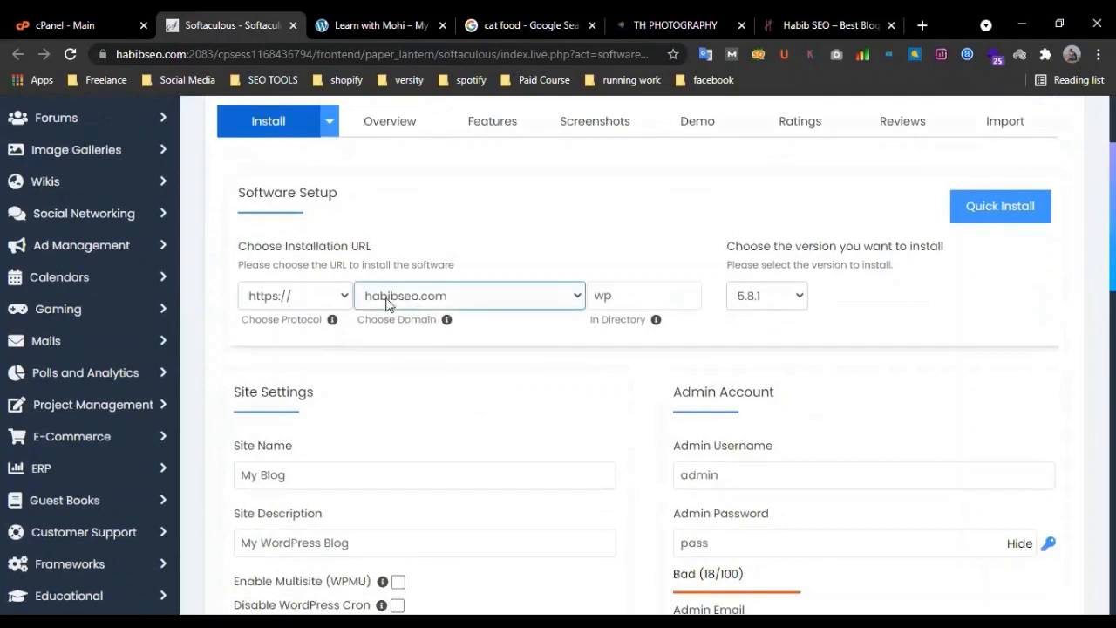
Choose mohibhaiwebd.habibseo.com as the WordPress installation domain and clear the installation directory.
click(503, 299)
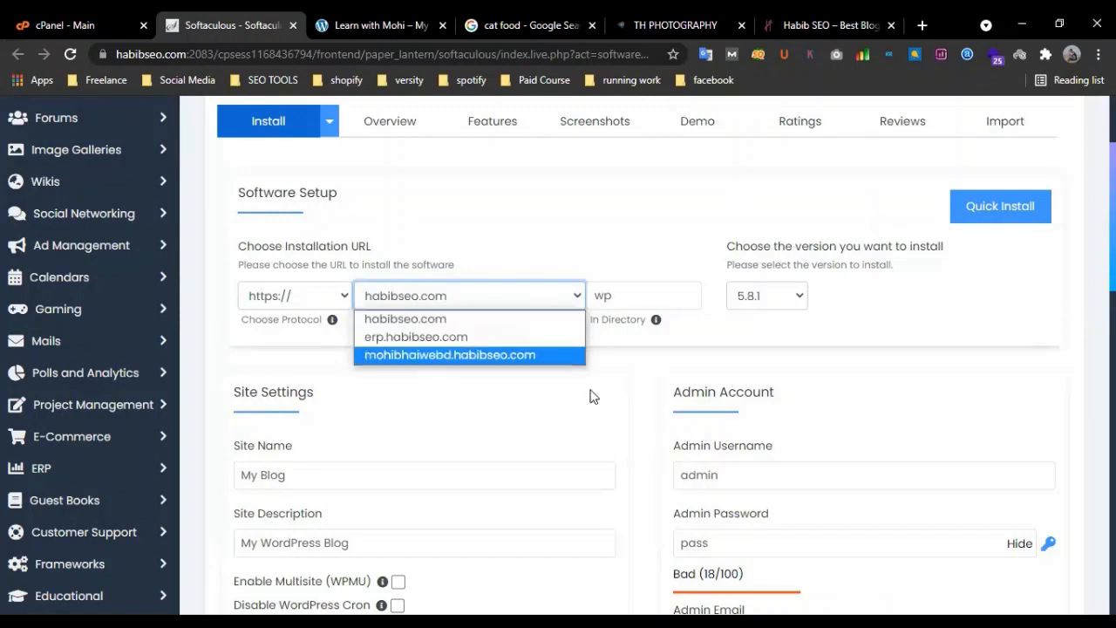
click(505, 351)
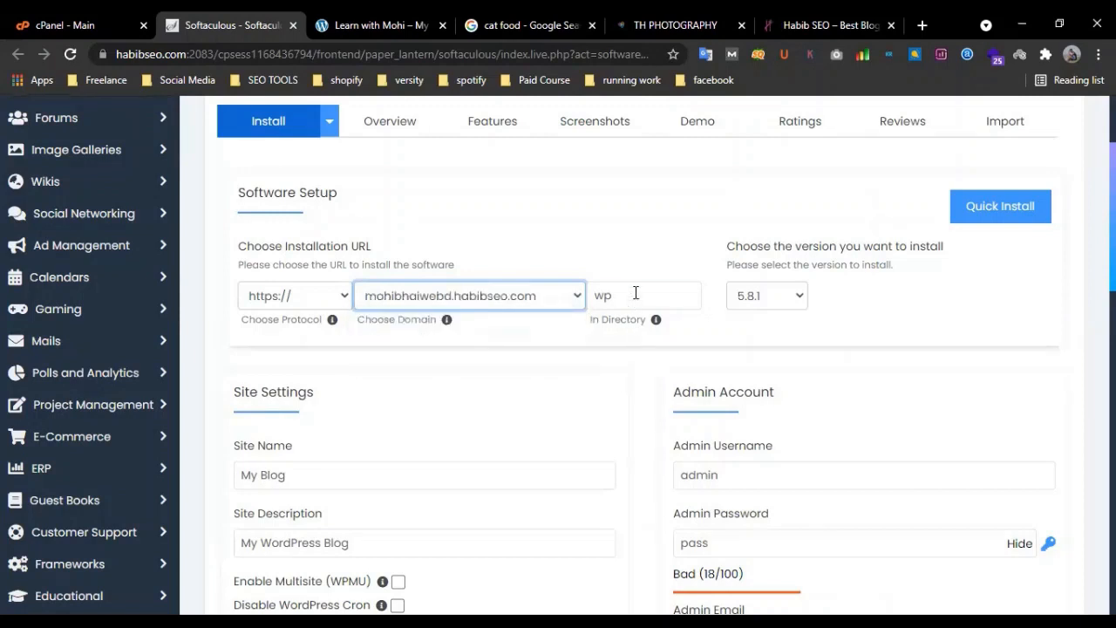
double_click(636, 294)
key(BackSpace)
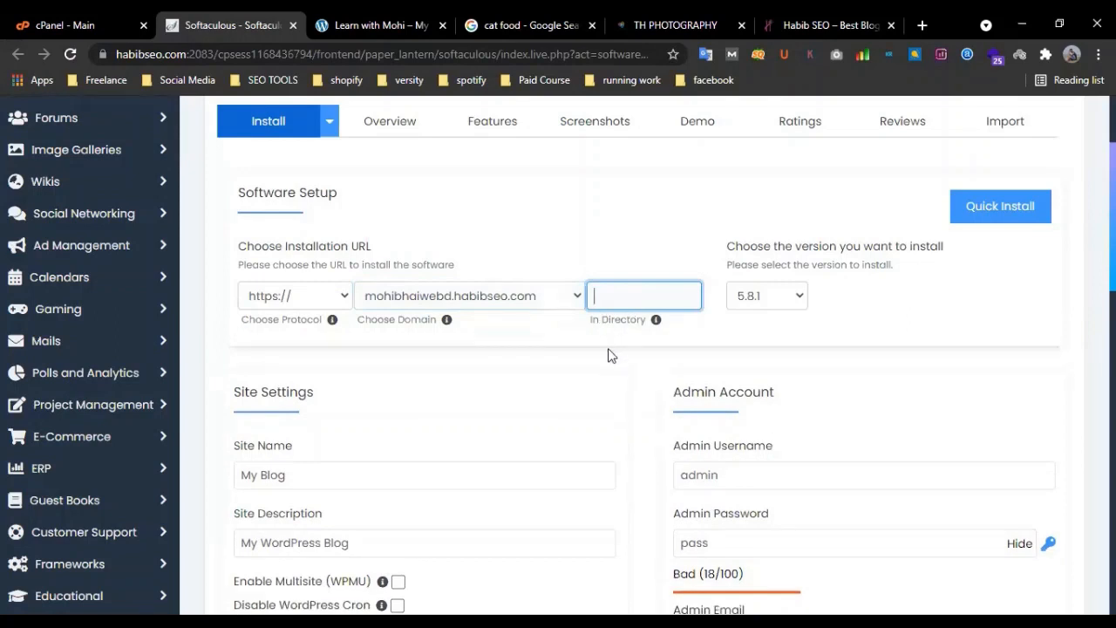
Review the remaining installation form from the site and admin settings to the themes, and check the Learn with Mohi site.
scroll(628, 356, down, 2)
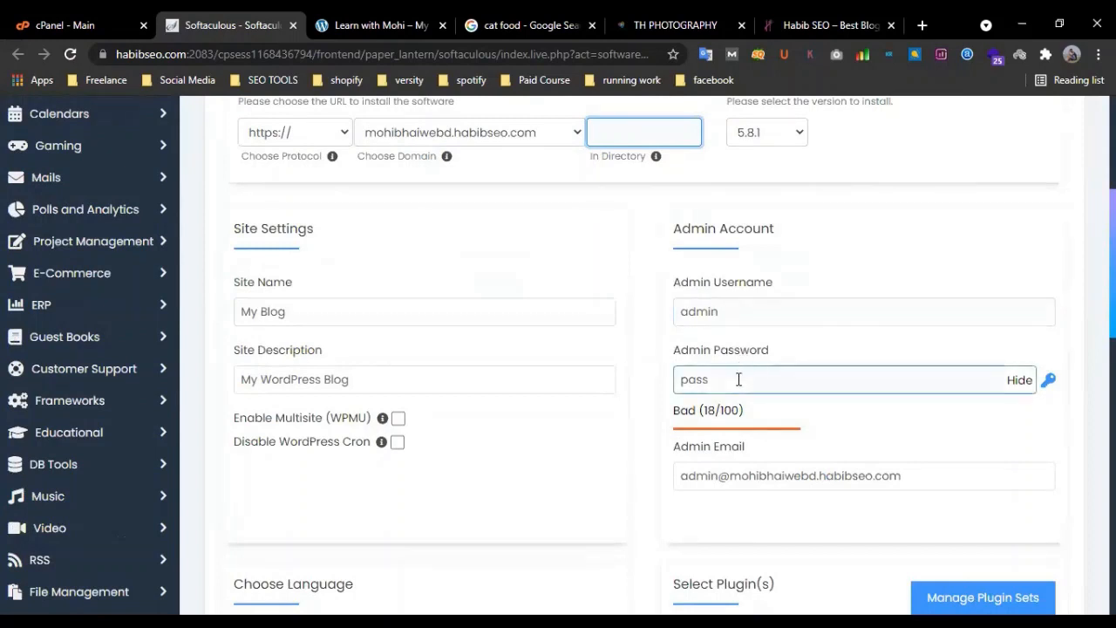
scroll(737, 379, down, 5)
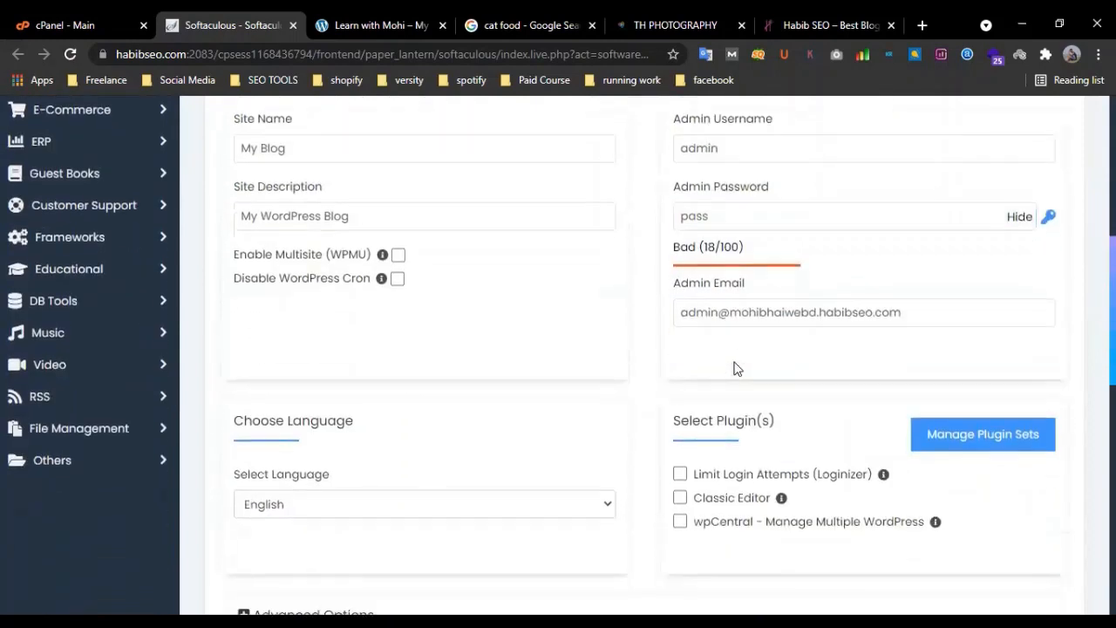
scroll(651, 449, down, 5)
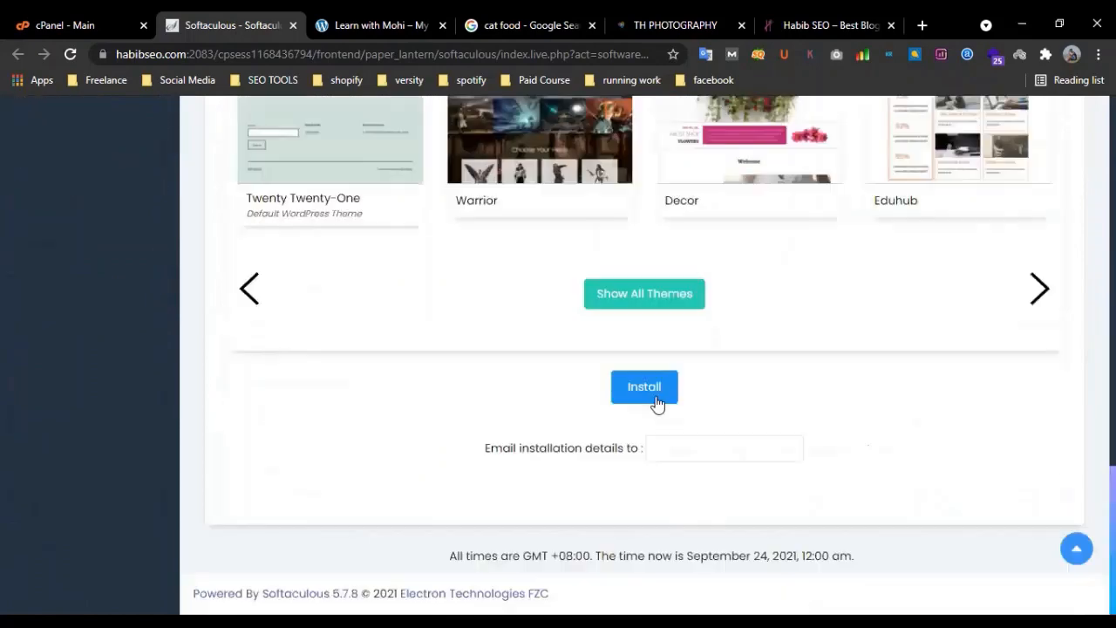
click(402, 25)
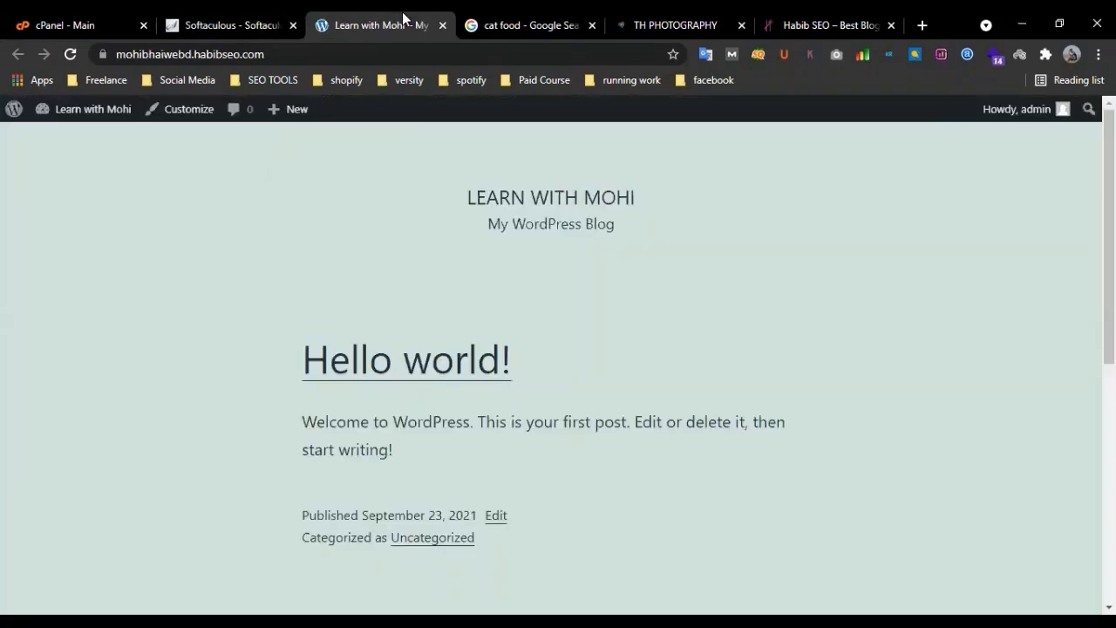
click(259, 22)
scroll(569, 314, up, 3)
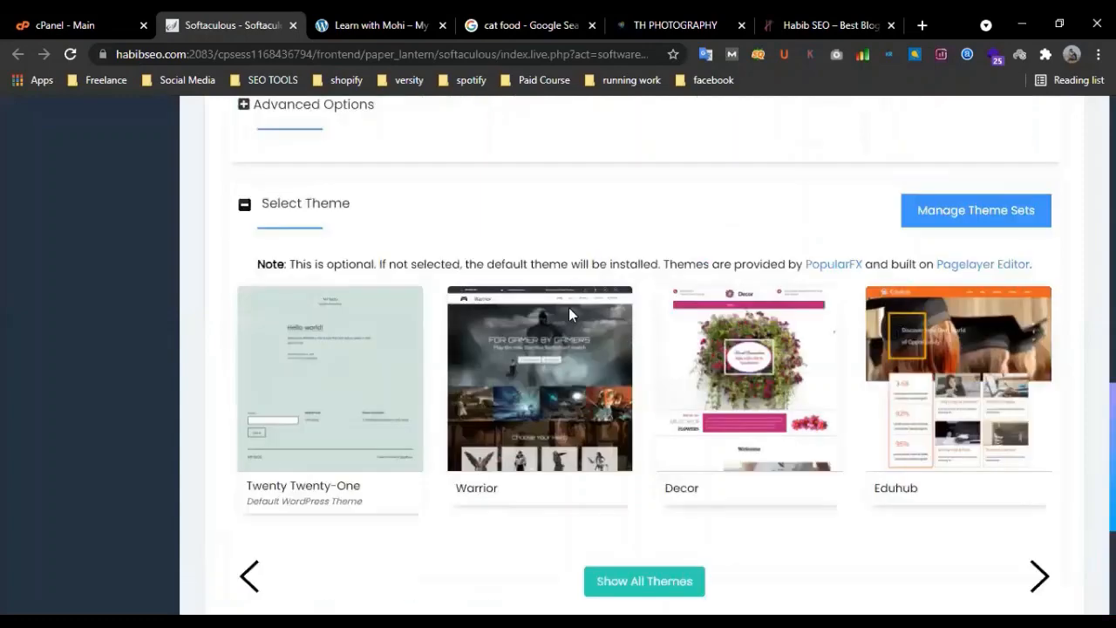
Return to the Learn with Mohi home page and copy its full web address.
click(523, 24)
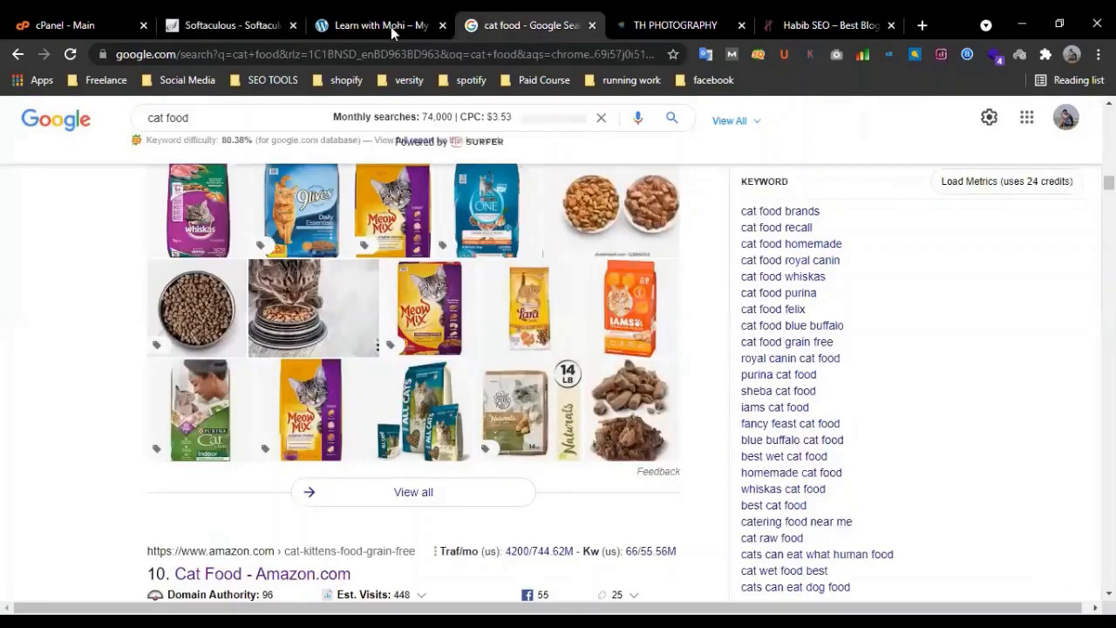
click(391, 26)
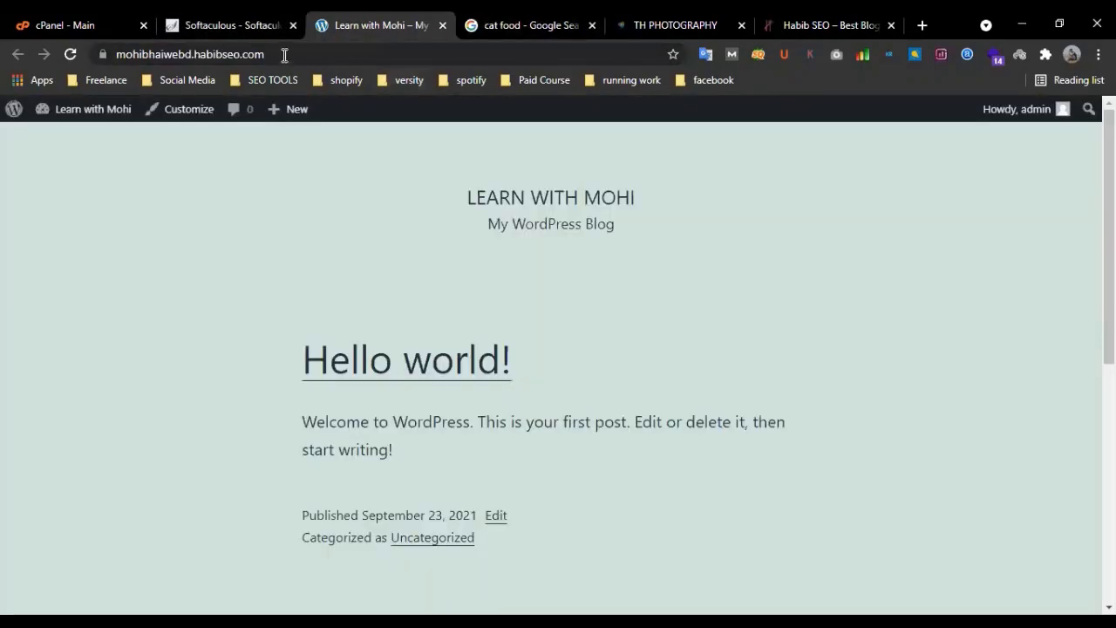
click(285, 55)
key(ctrl+c)
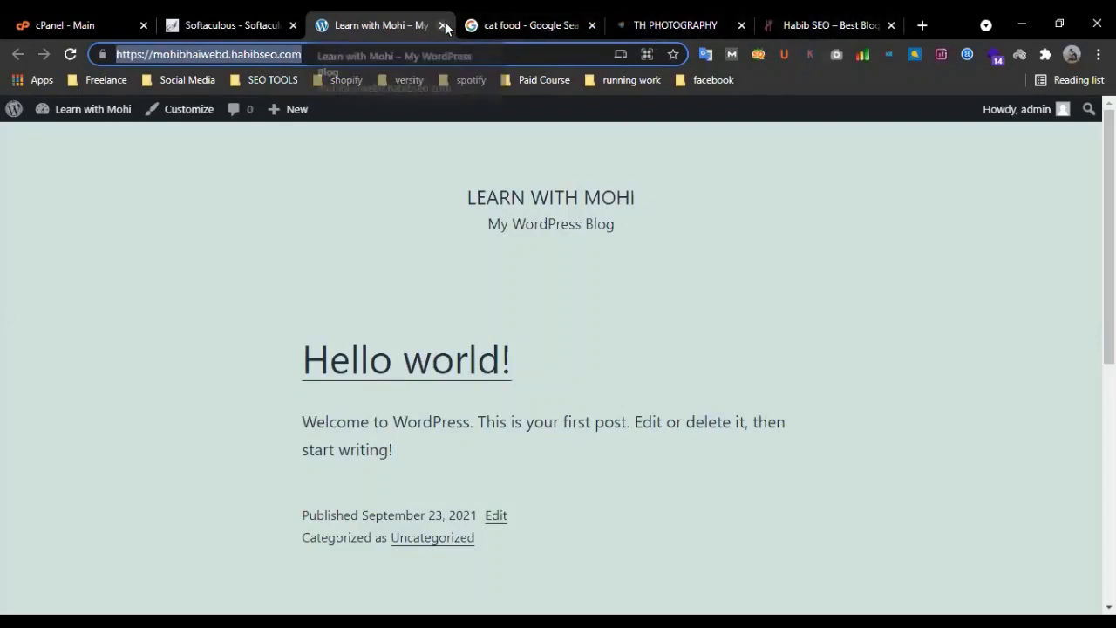
key(alt+f)
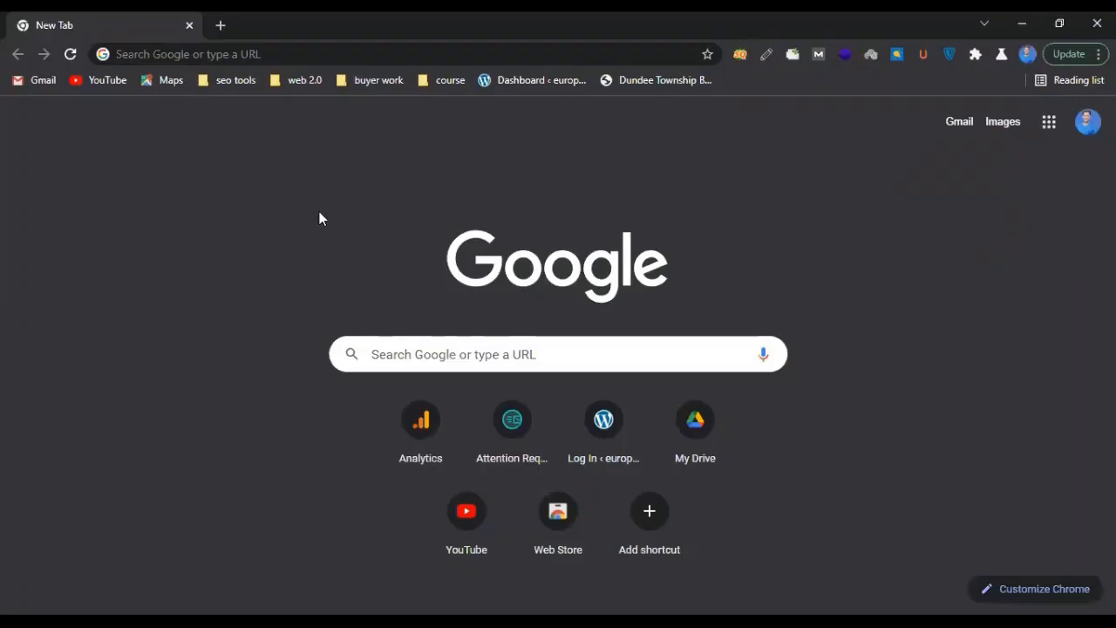
click(207, 39)
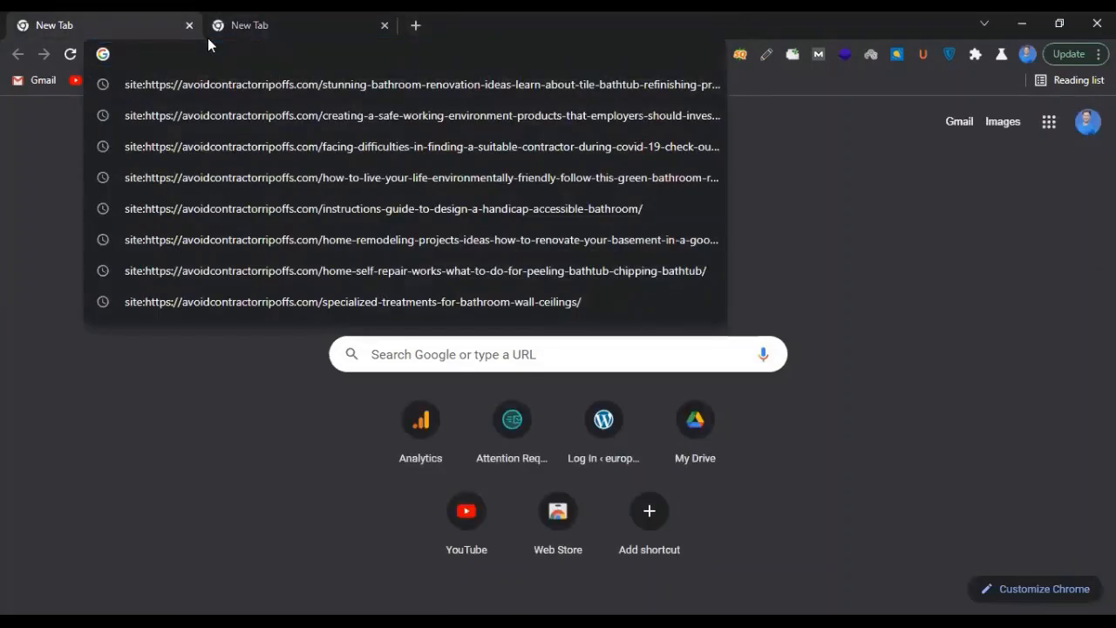
key(ctrl+v)
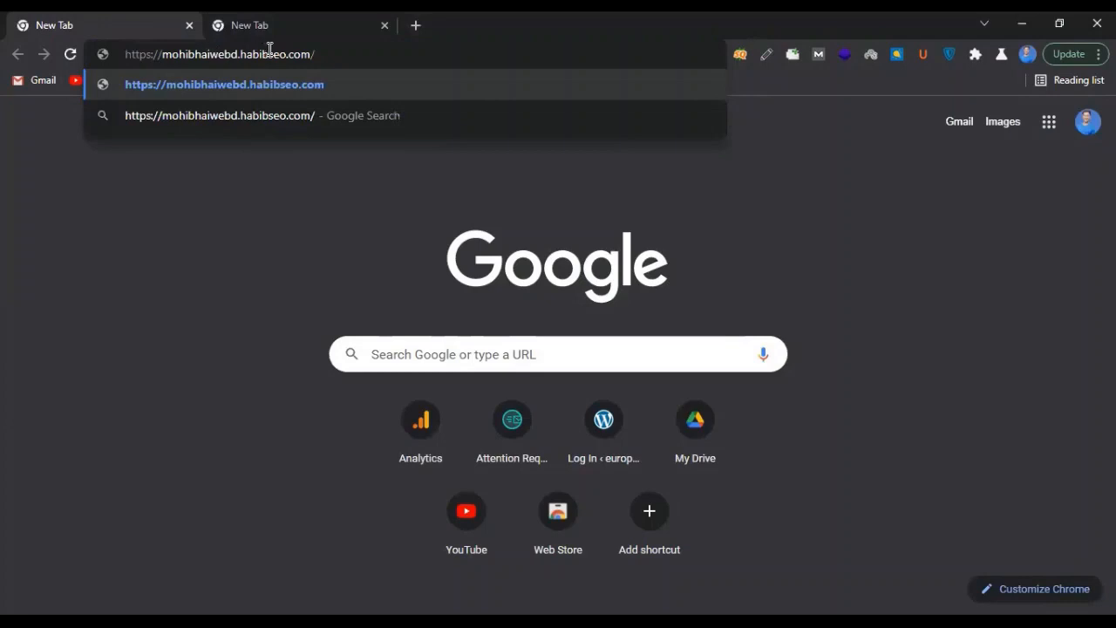
key(Escape)
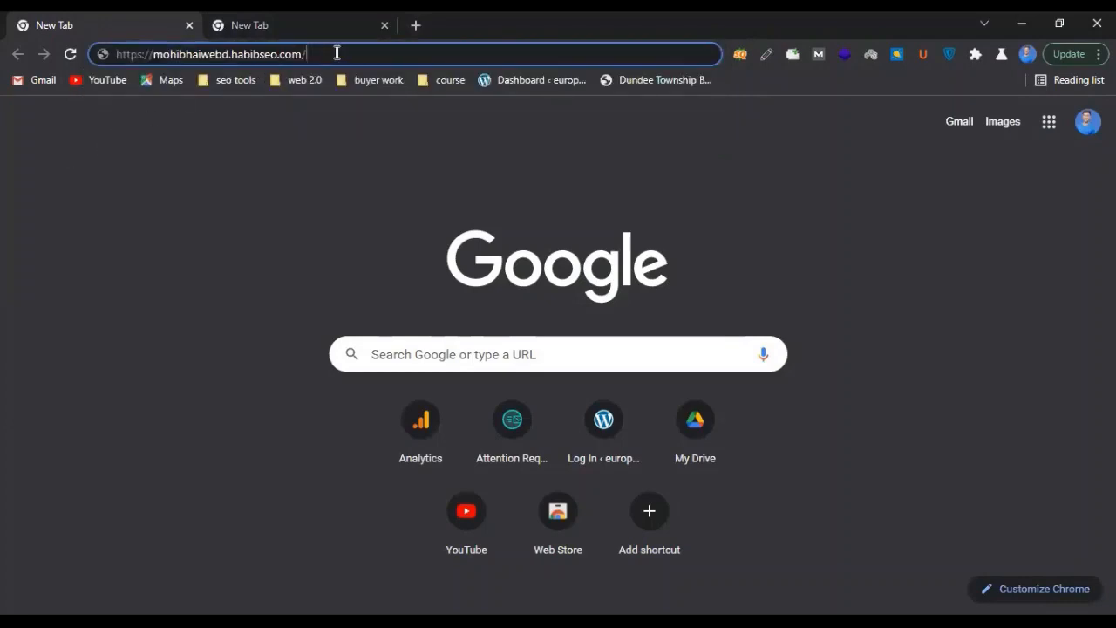
text(wp)
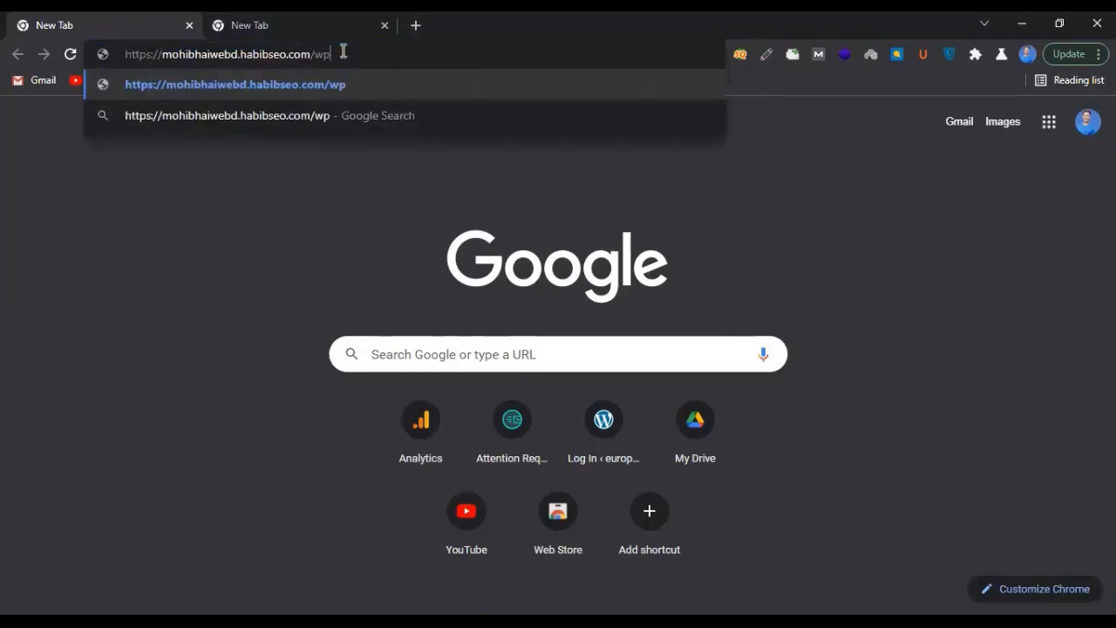
text(-admin)
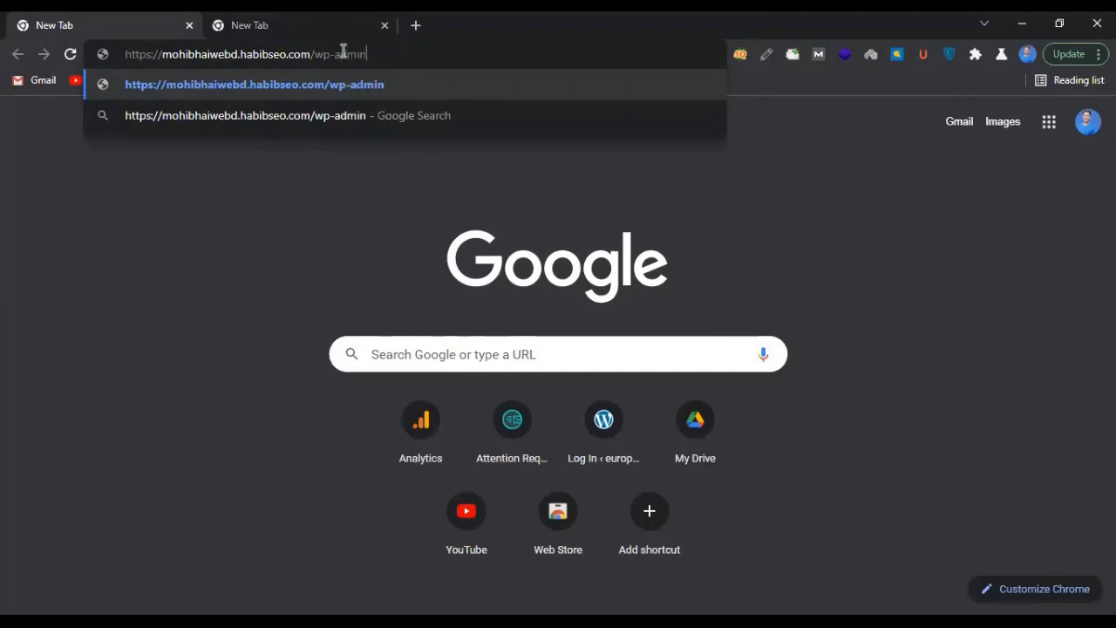
key(Return)
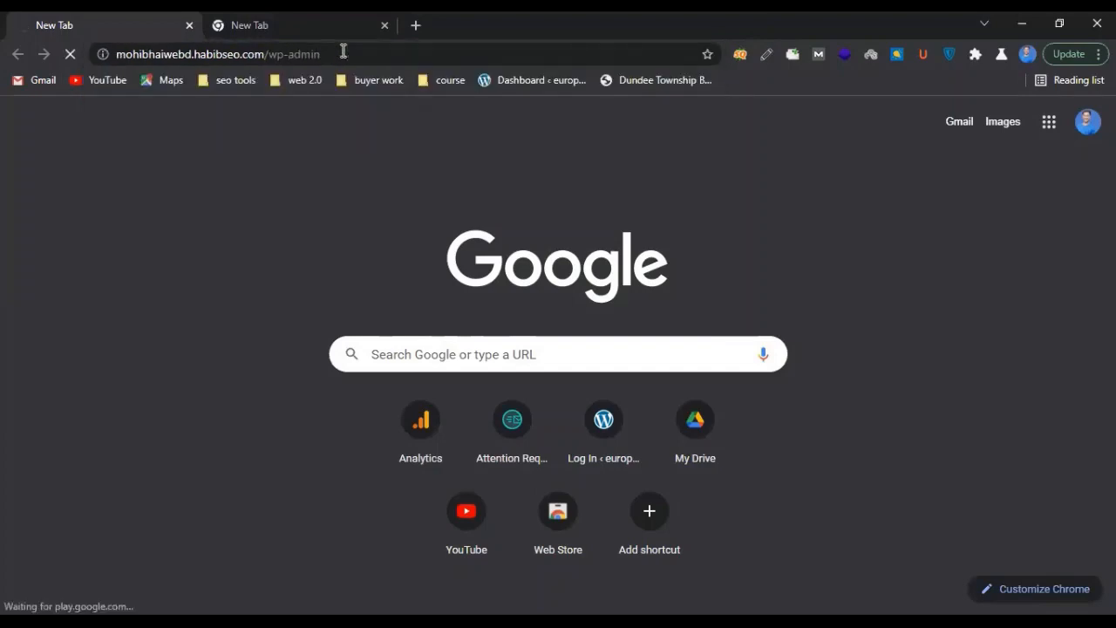
click(385, 26)
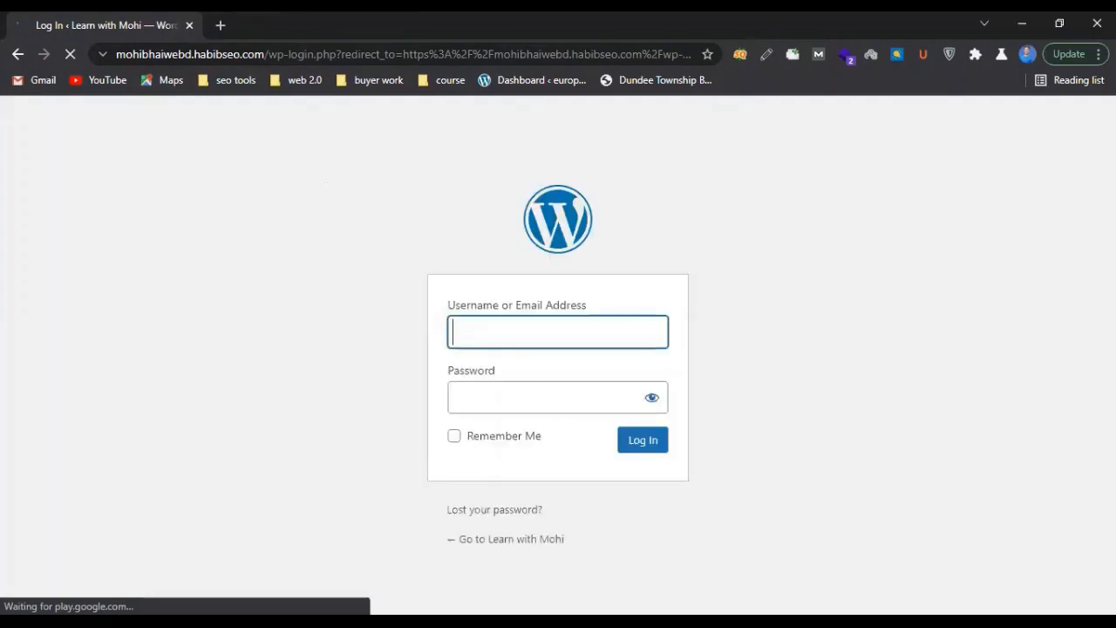
Log in to the WordPress site with the username admin and the account password.
click(557, 323)
click(506, 366)
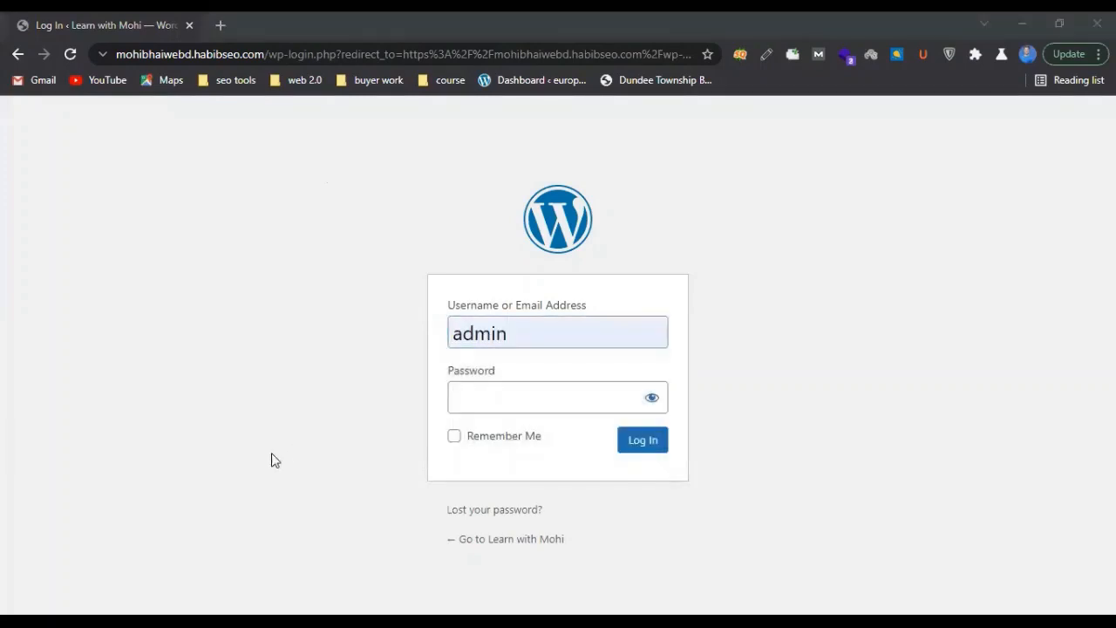
click(503, 395)
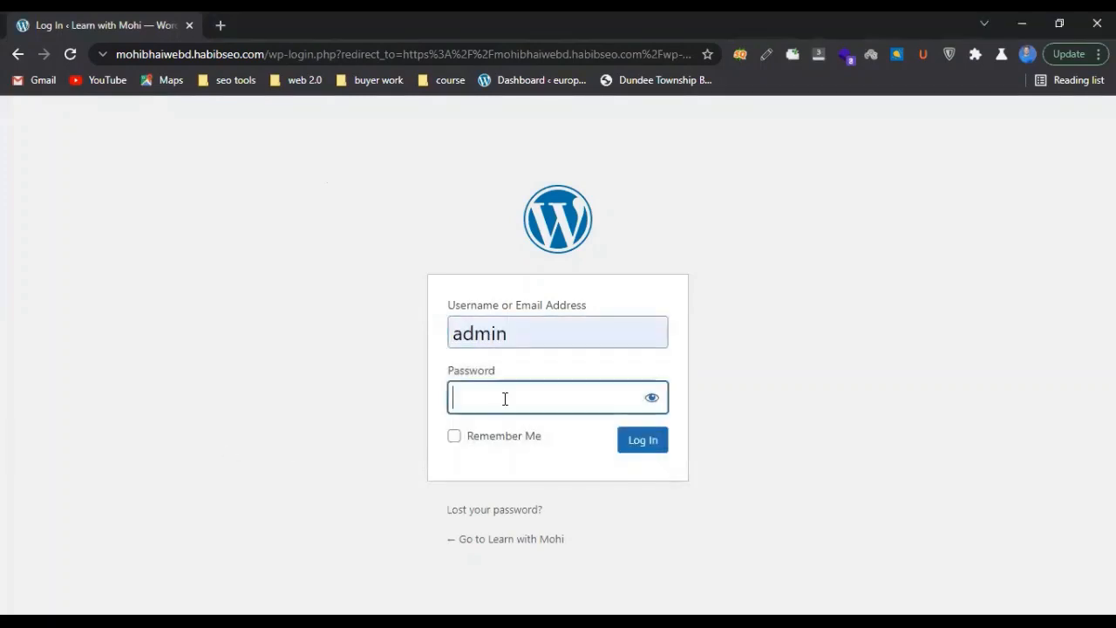
key(ctrl+v)
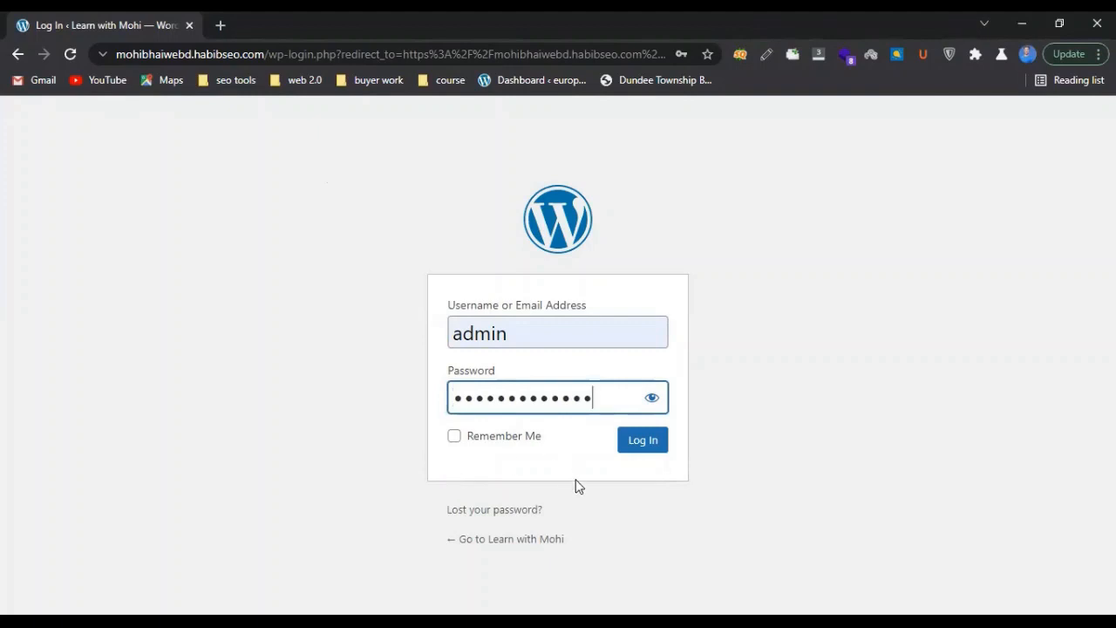
click(632, 445)
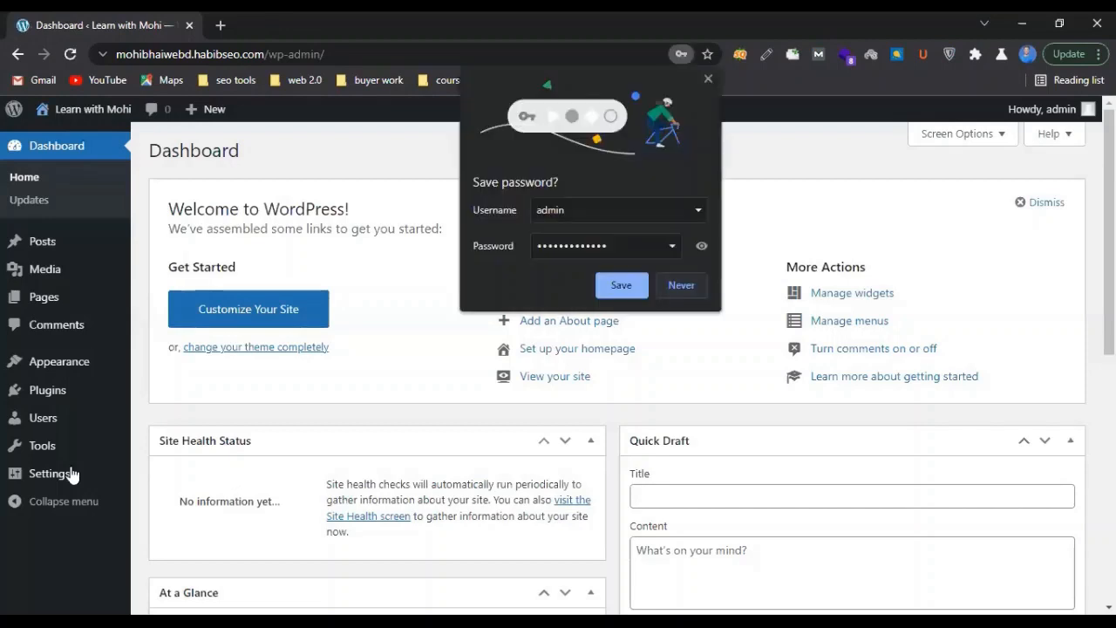
Open the site's Reading Settings in a new tab and save them with search engines discouraged from indexing the site.
mouse_move(63, 470)
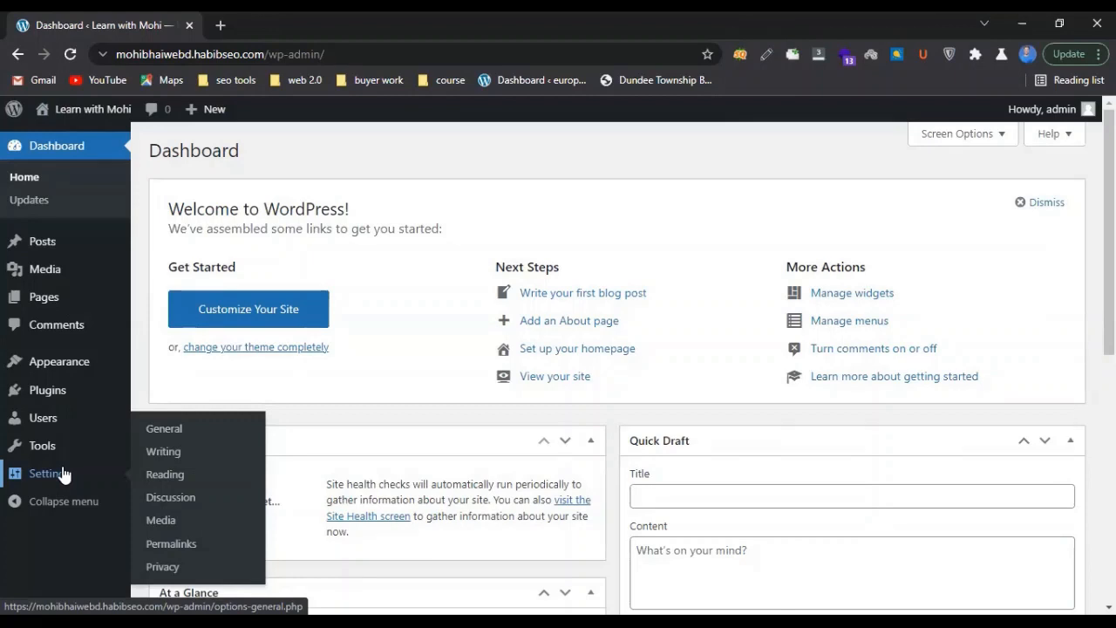
middle_click(166, 476)
click(293, 16)
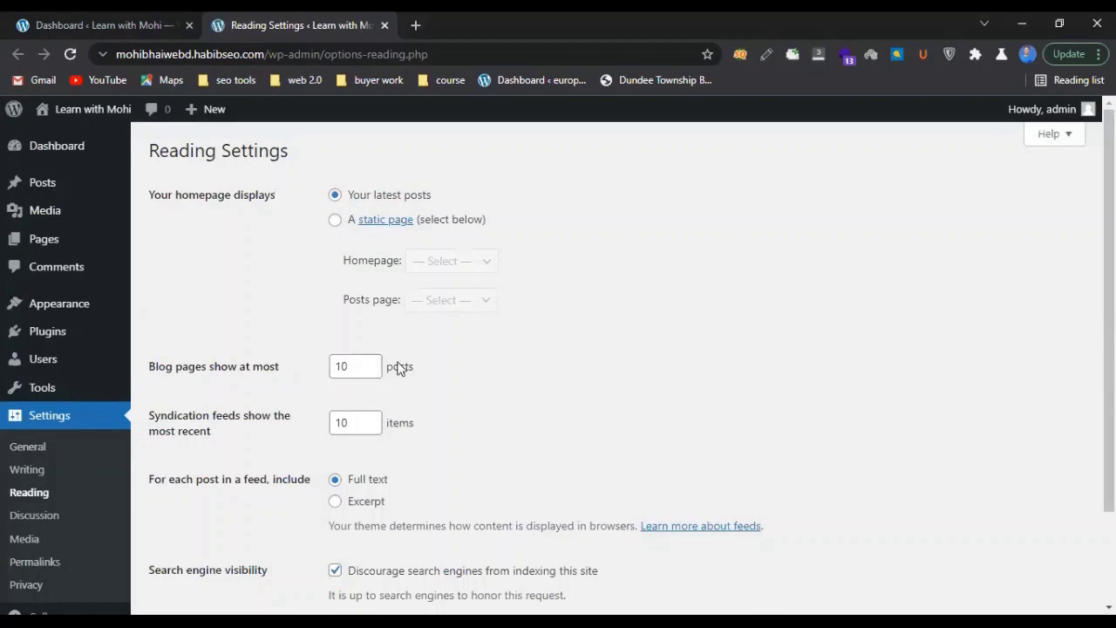
scroll(392, 384, down, 2)
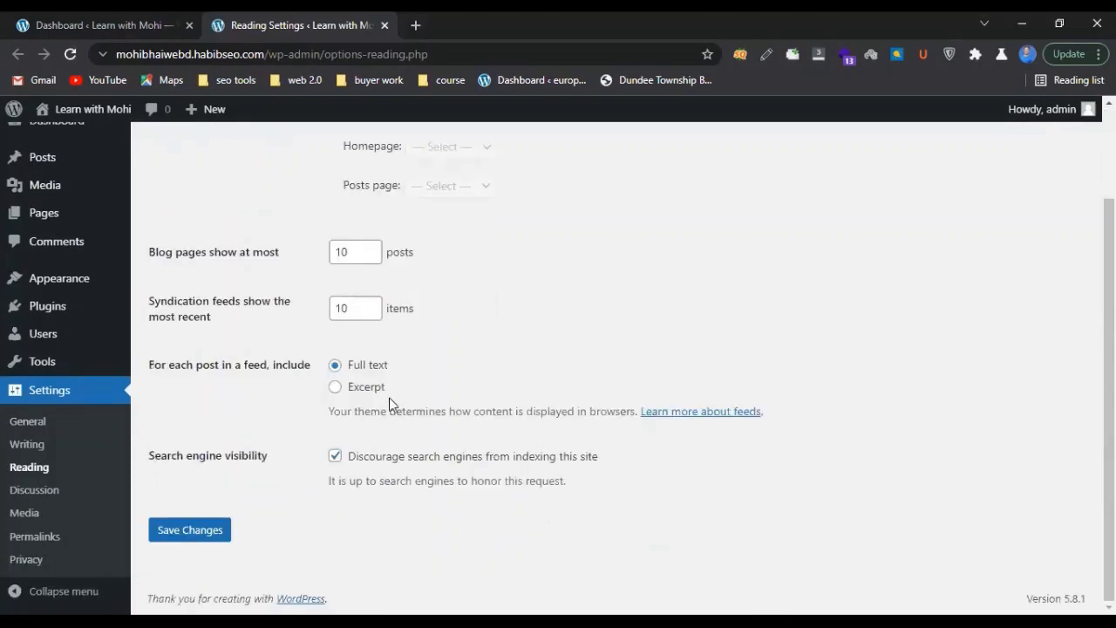
click(338, 462)
click(339, 463)
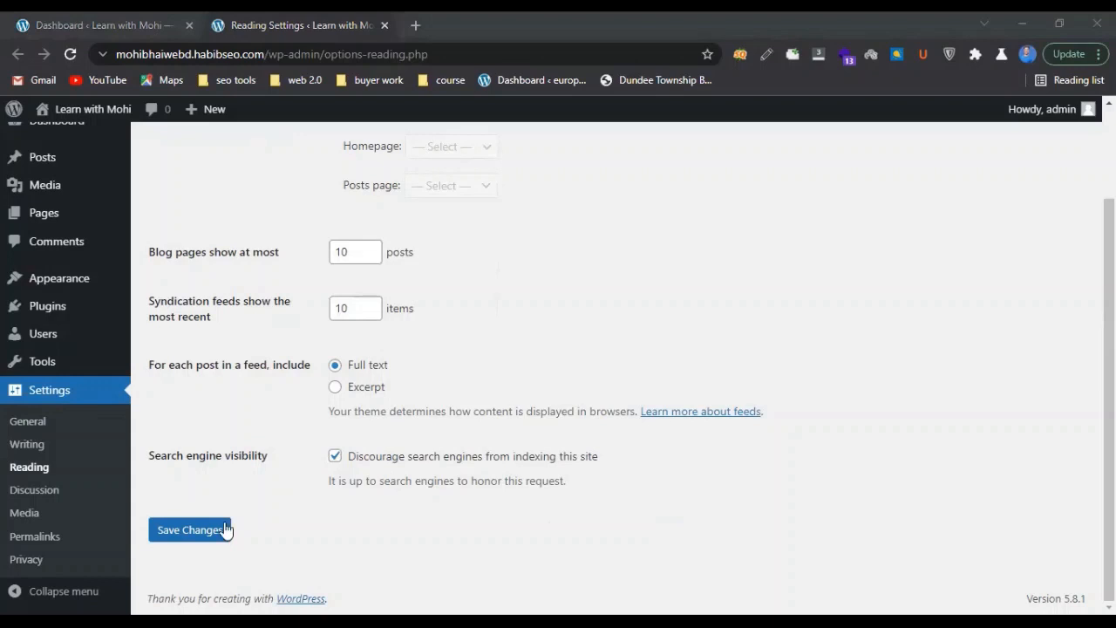
click(189, 530)
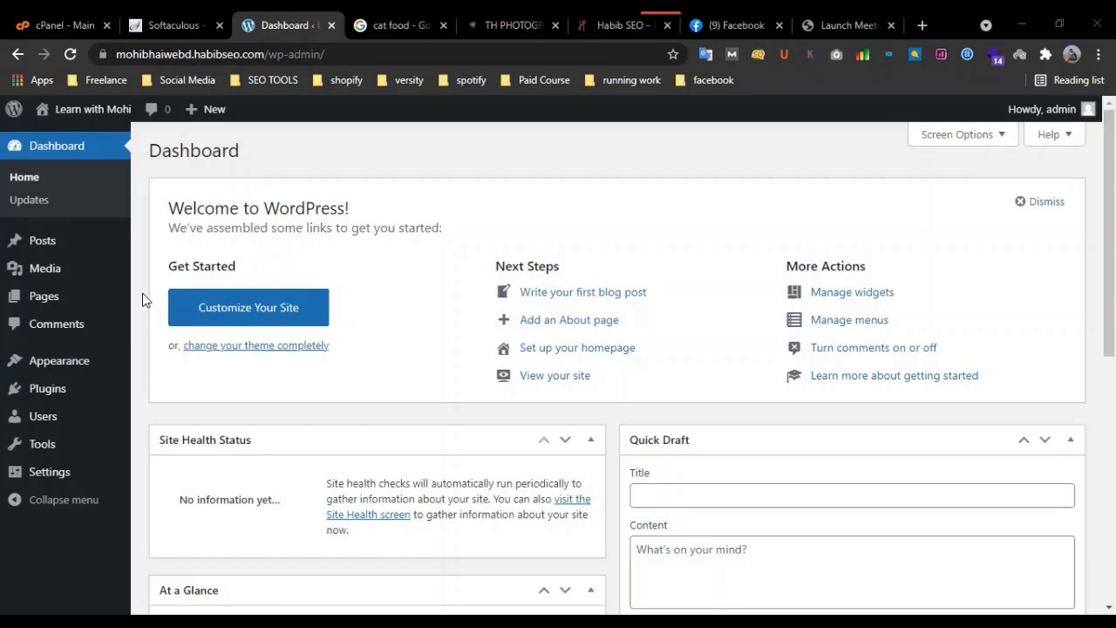
Open the Add Plugins page in a new tab and revisit the dashboard to point out the Plugins section.
mouse_move(74, 393)
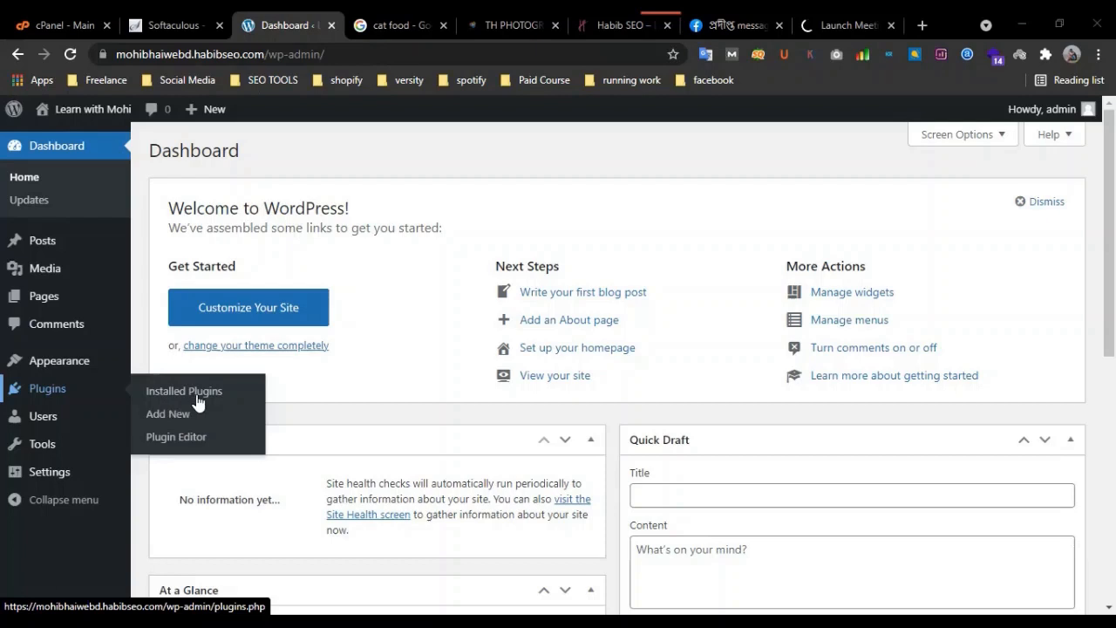
middle_click(190, 447)
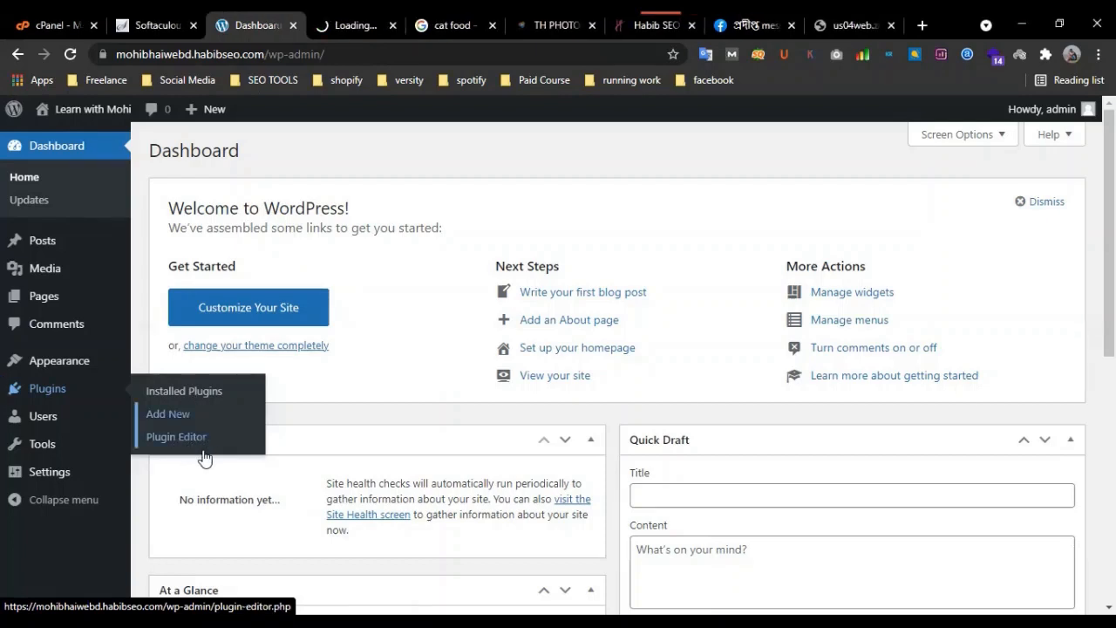
click(351, 28)
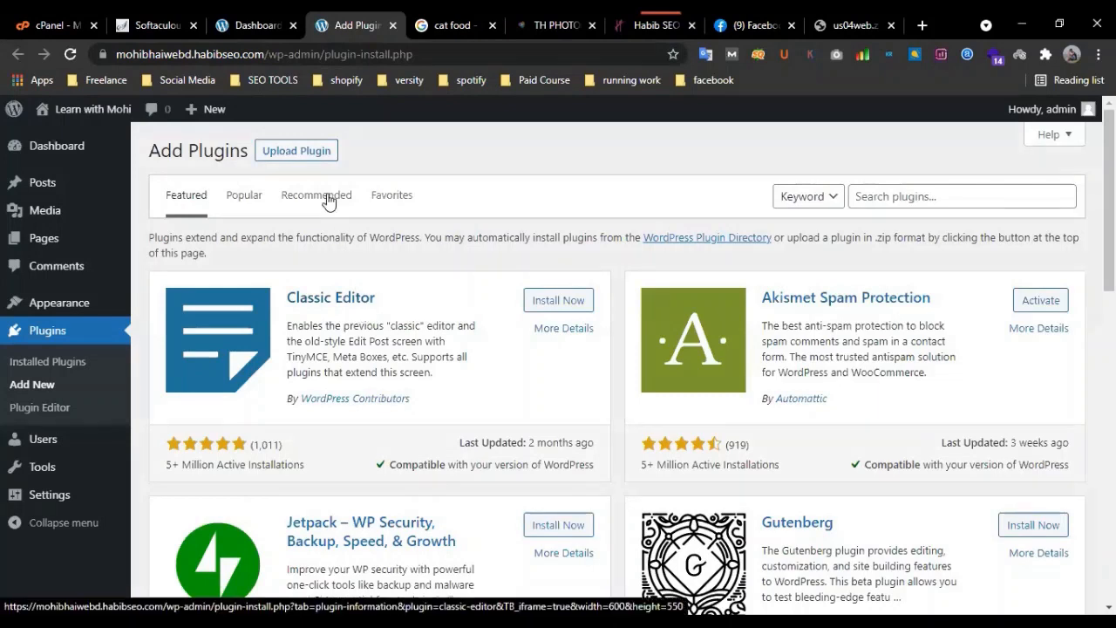
click(279, 30)
mouse_move(122, 388)
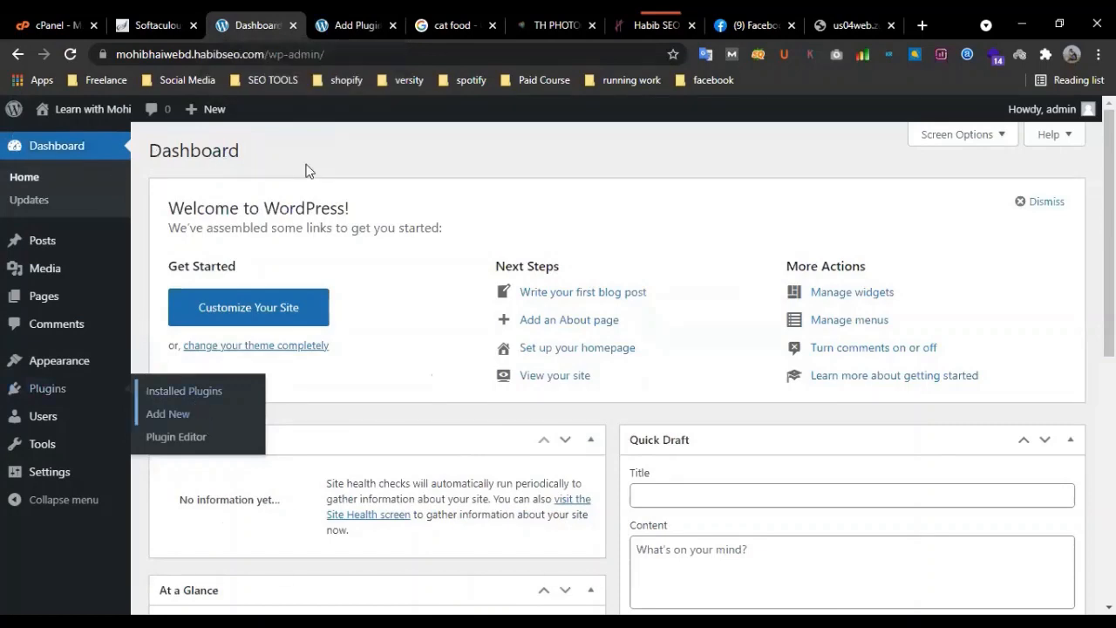
Install the Classic Editor plugin from the featured plugins and activate it.
click(362, 19)
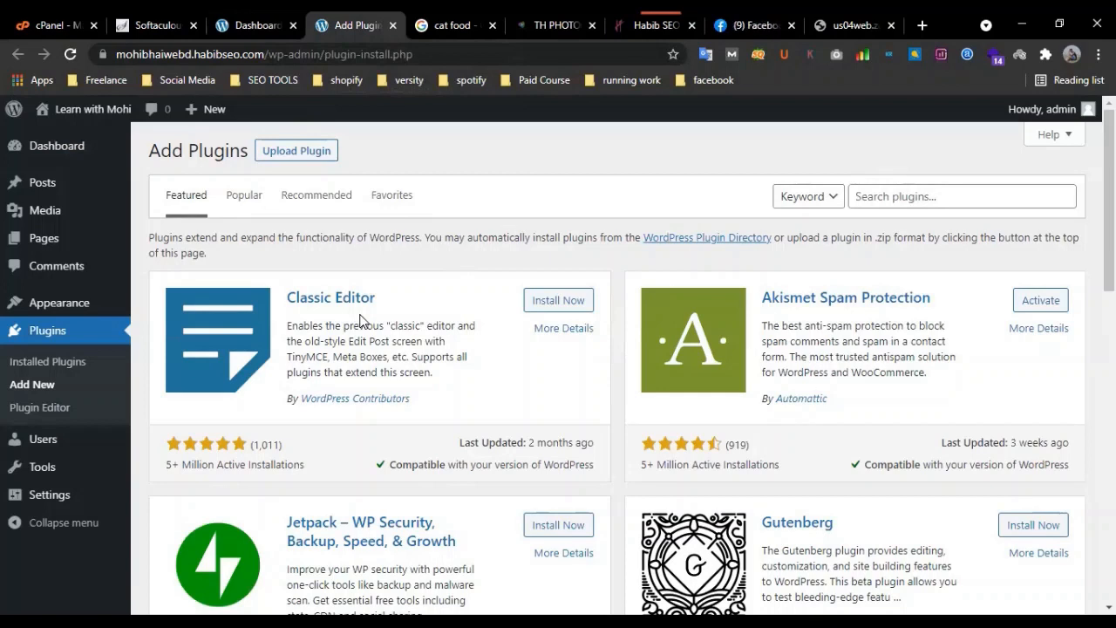
click(559, 313)
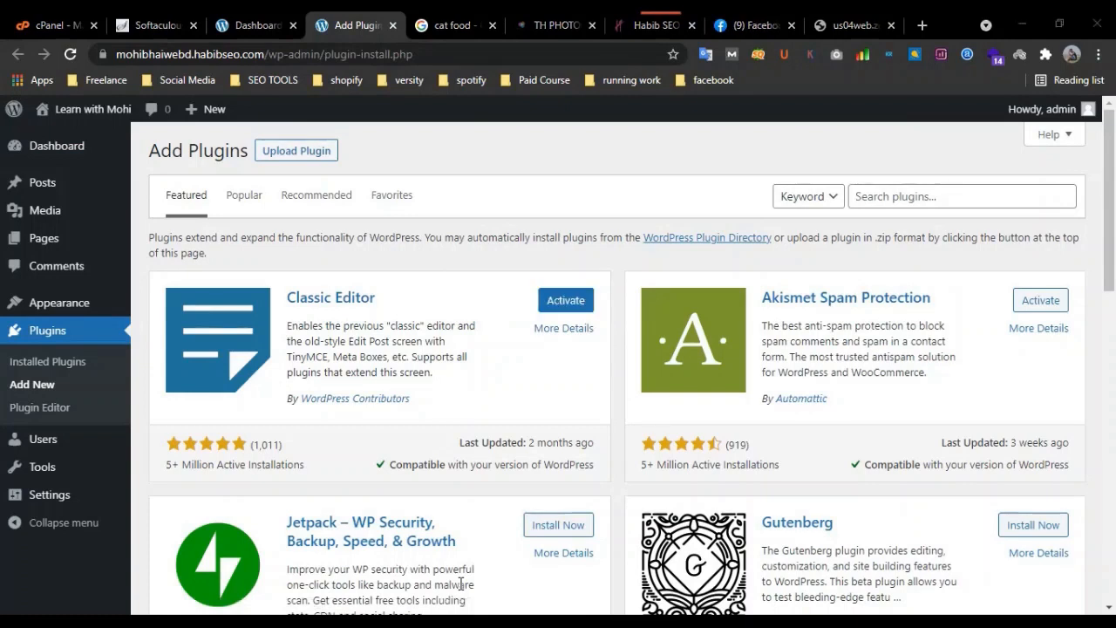
click(566, 301)
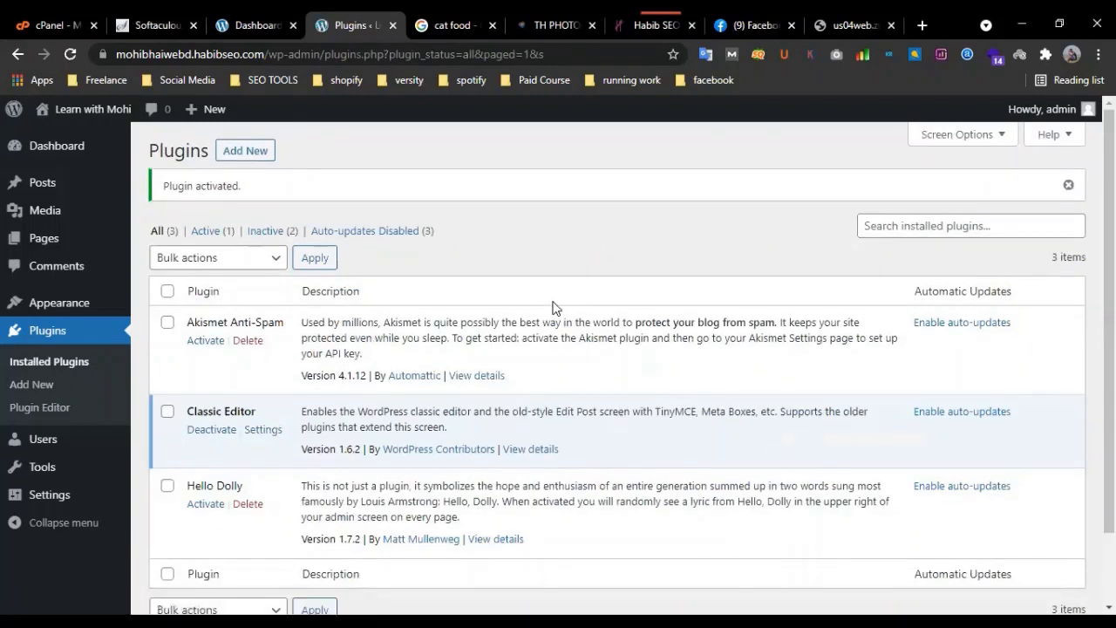
Check the installed plugins list, and open the Add Plugins page in a new tab from the dashboard.
scroll(407, 376, down, 2)
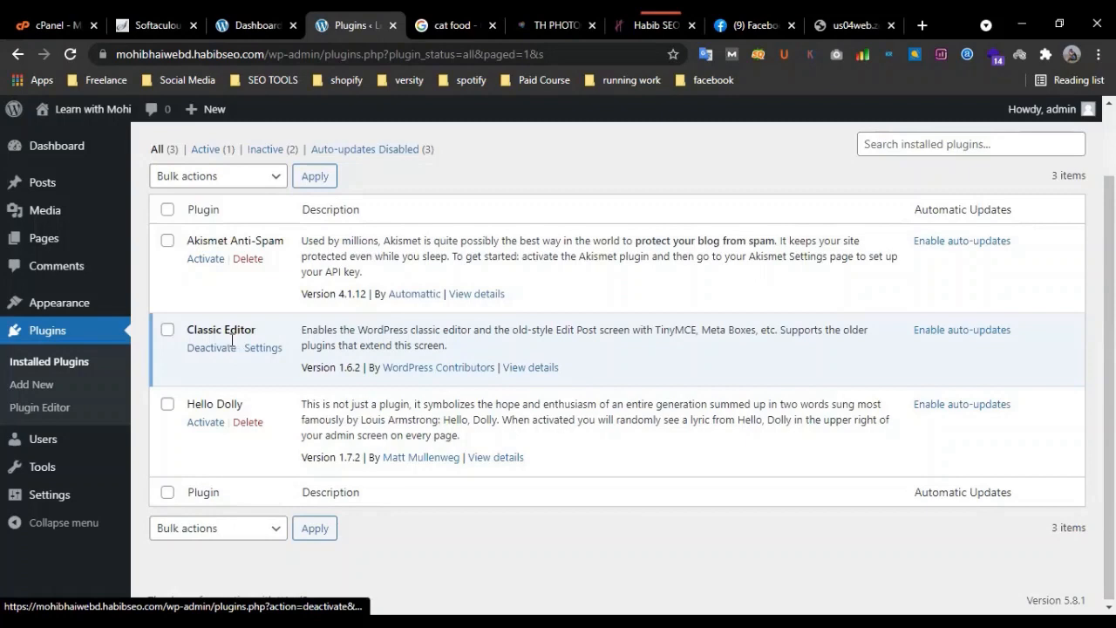
scroll(233, 347, up, 1)
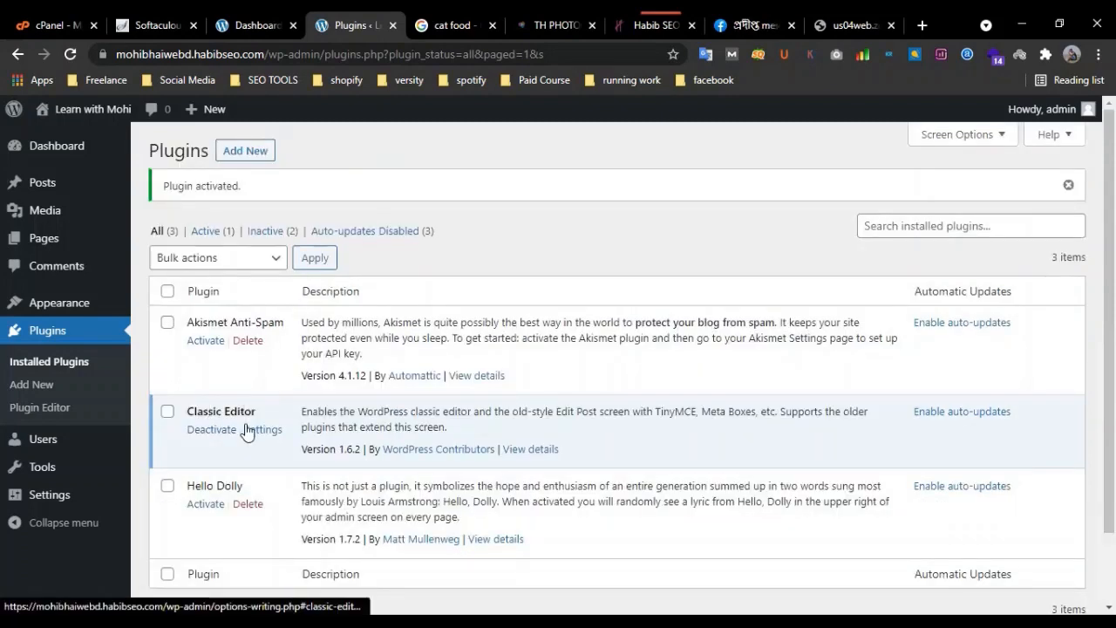
click(268, 20)
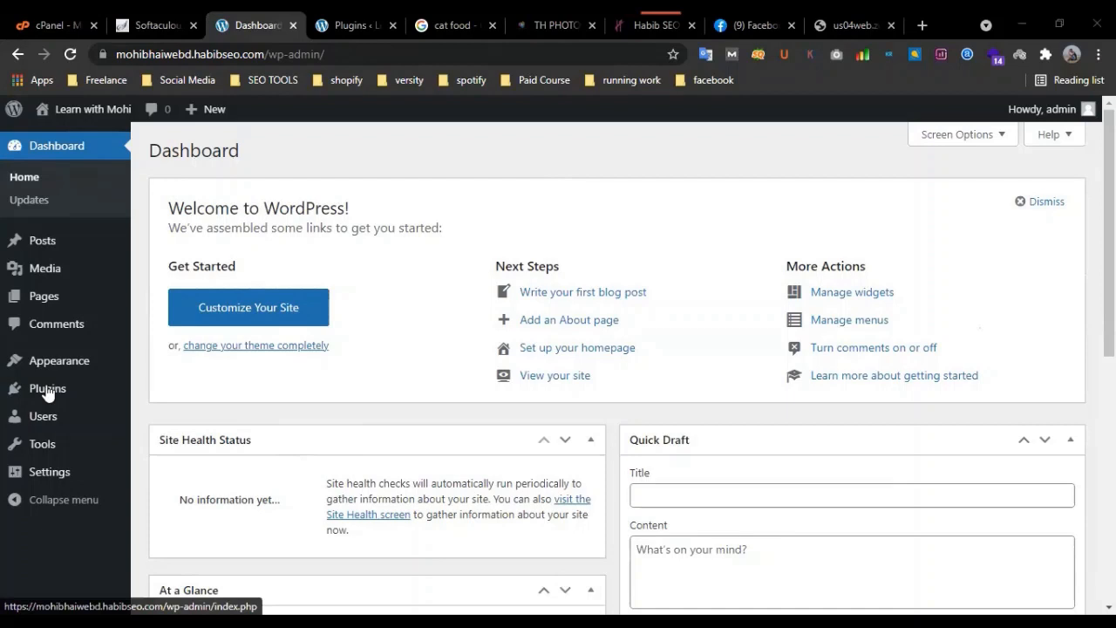
mouse_move(52, 395)
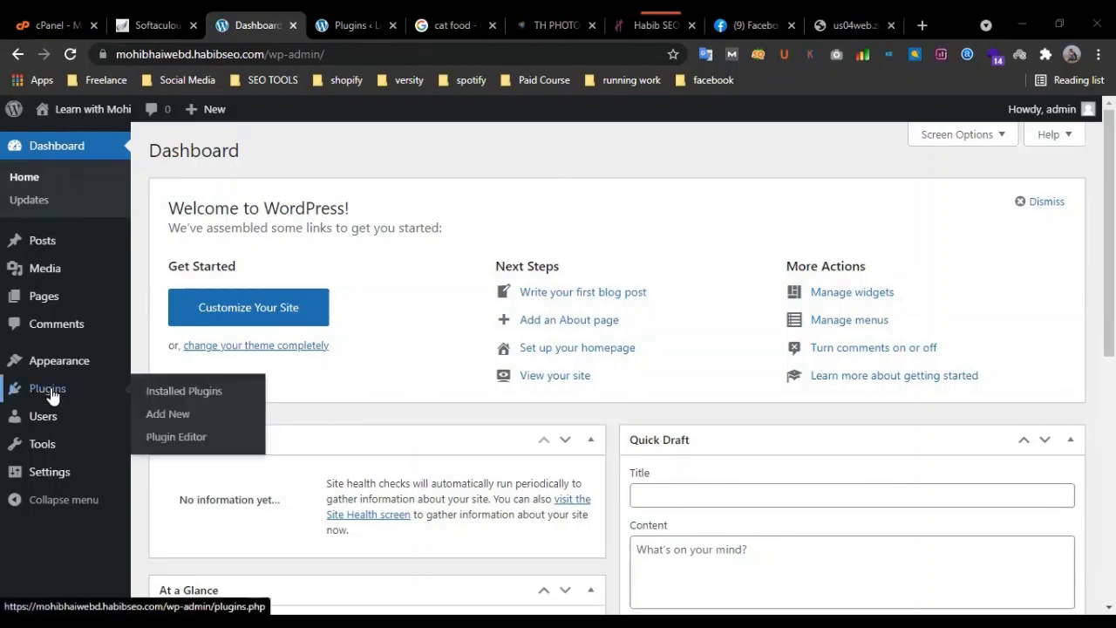
click(172, 417)
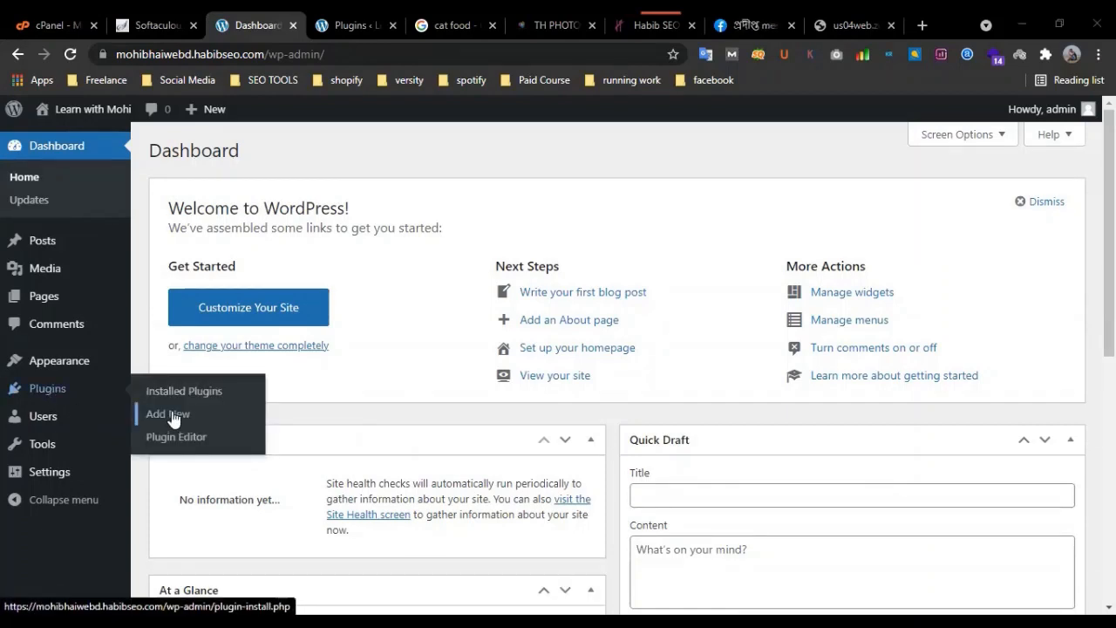
ctrl+click(173, 414)
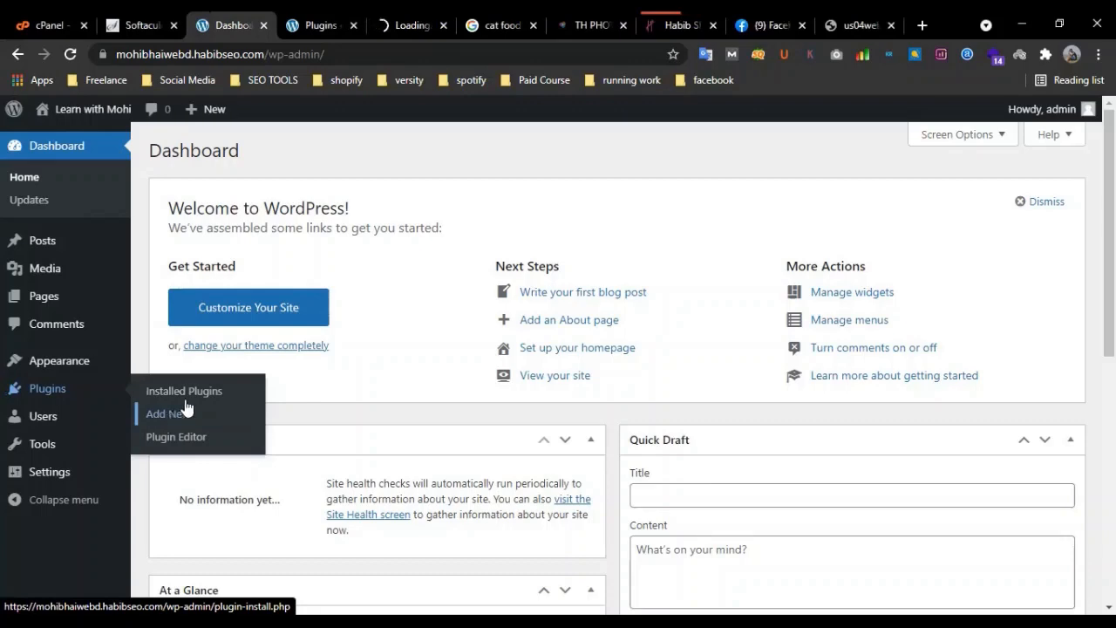
click(403, 21)
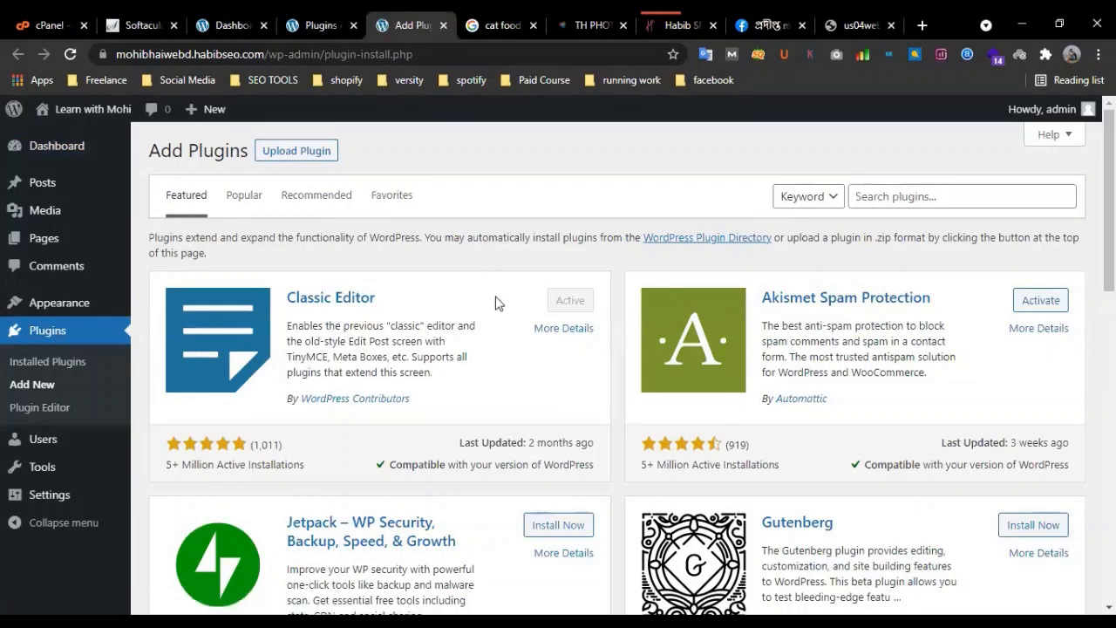
Look through the featured plugins, the popular tags and the plugin search suggestions on the Add Plugins page.
click(905, 195)
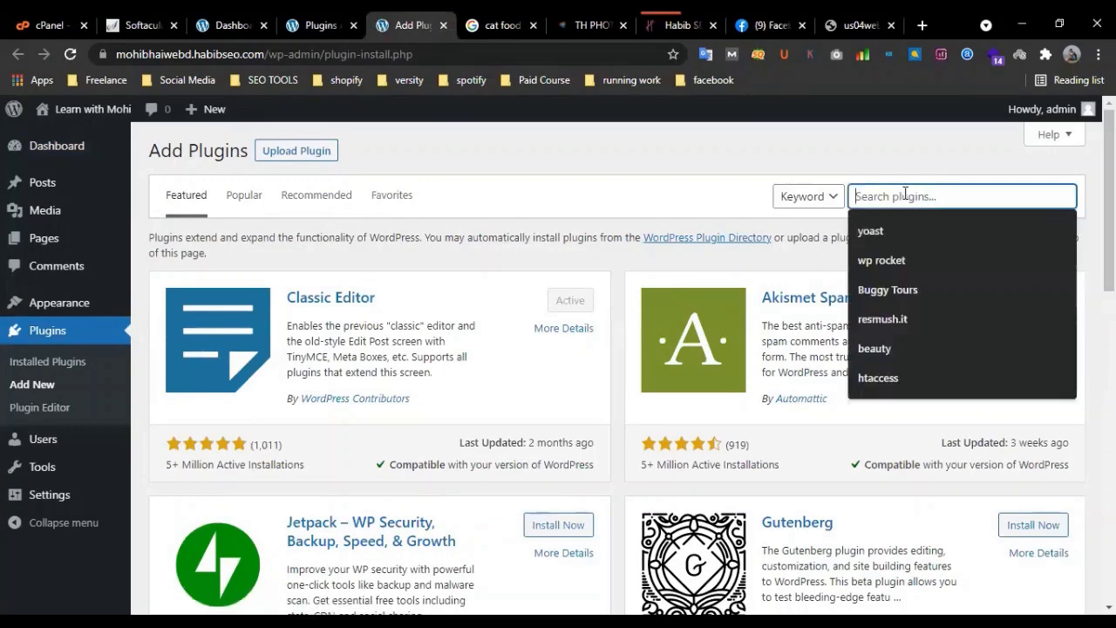
click(661, 171)
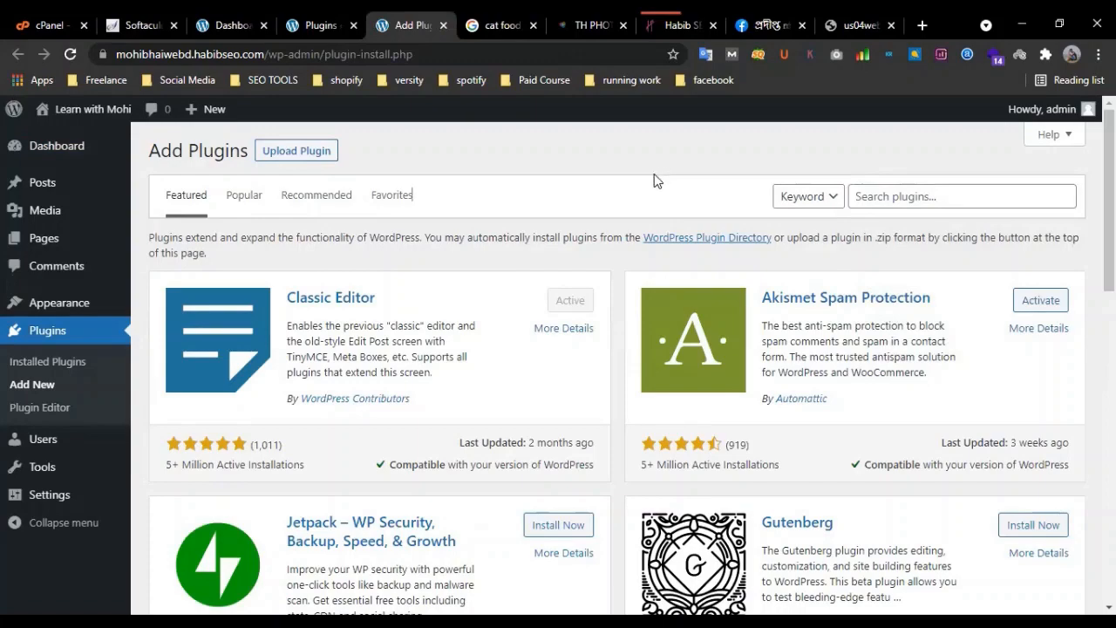
scroll(456, 423, down, 6)
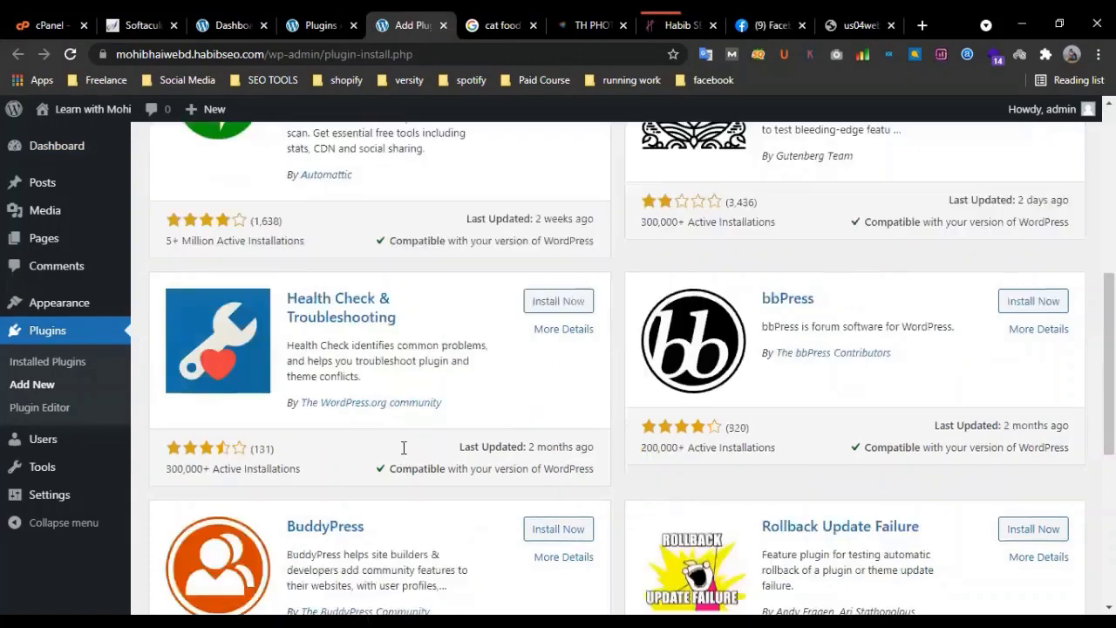
scroll(462, 347, down, 5)
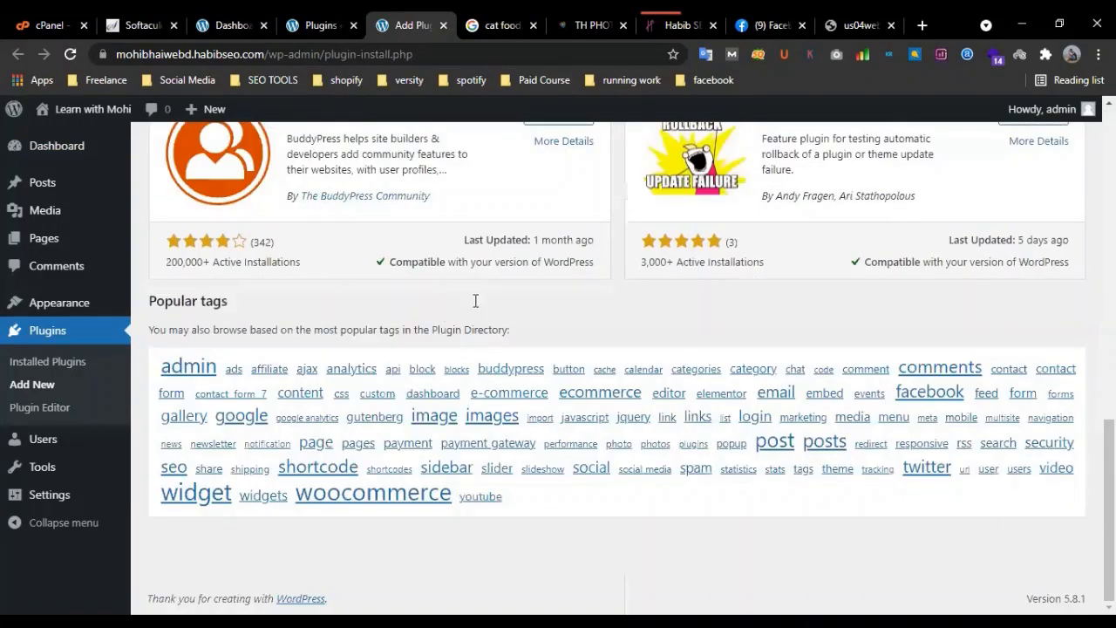
scroll(474, 306, up, 10)
scroll(733, 364, up, 1)
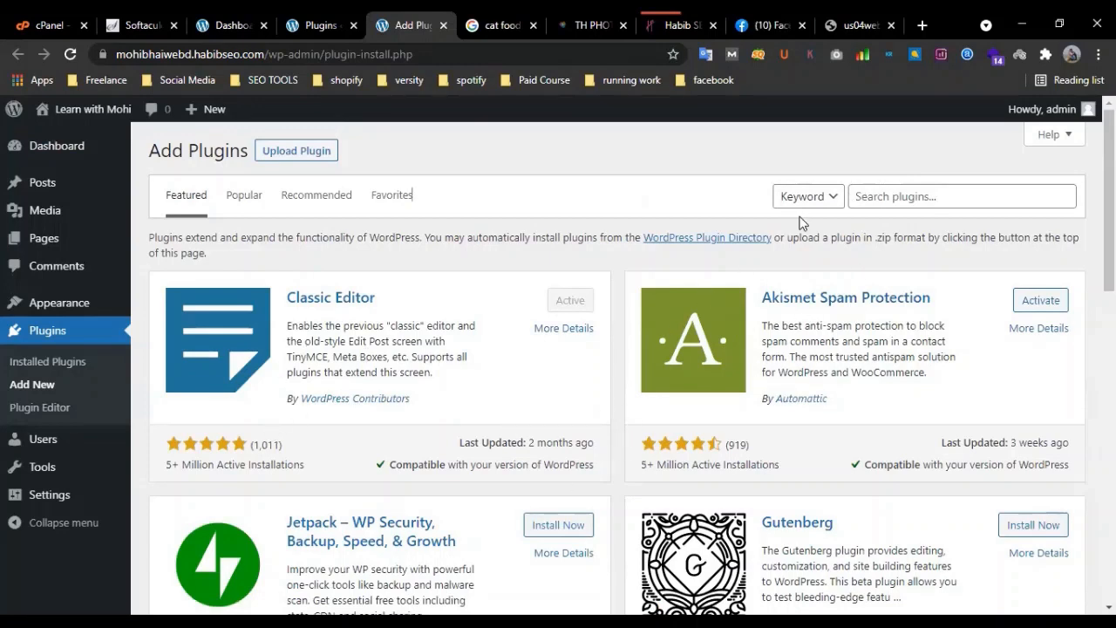
click(888, 192)
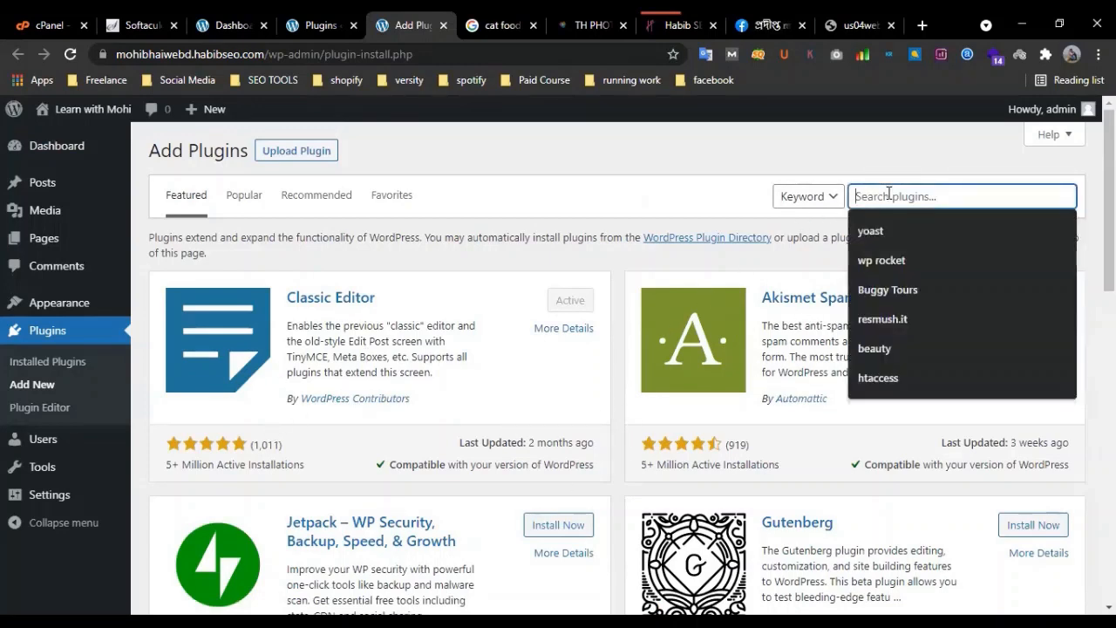
click(705, 197)
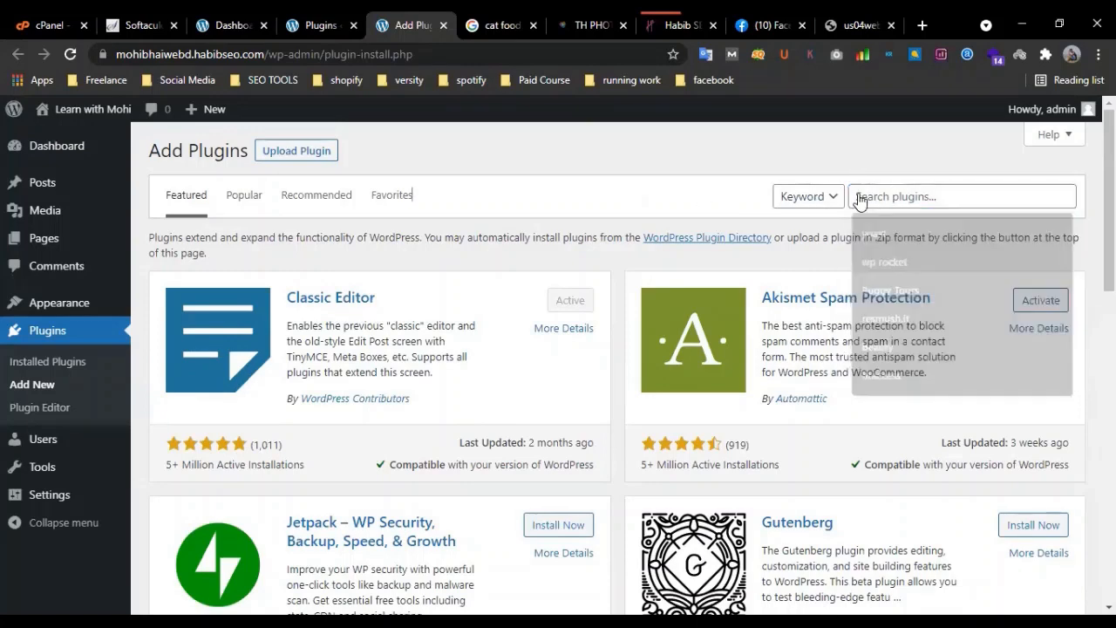
click(909, 201)
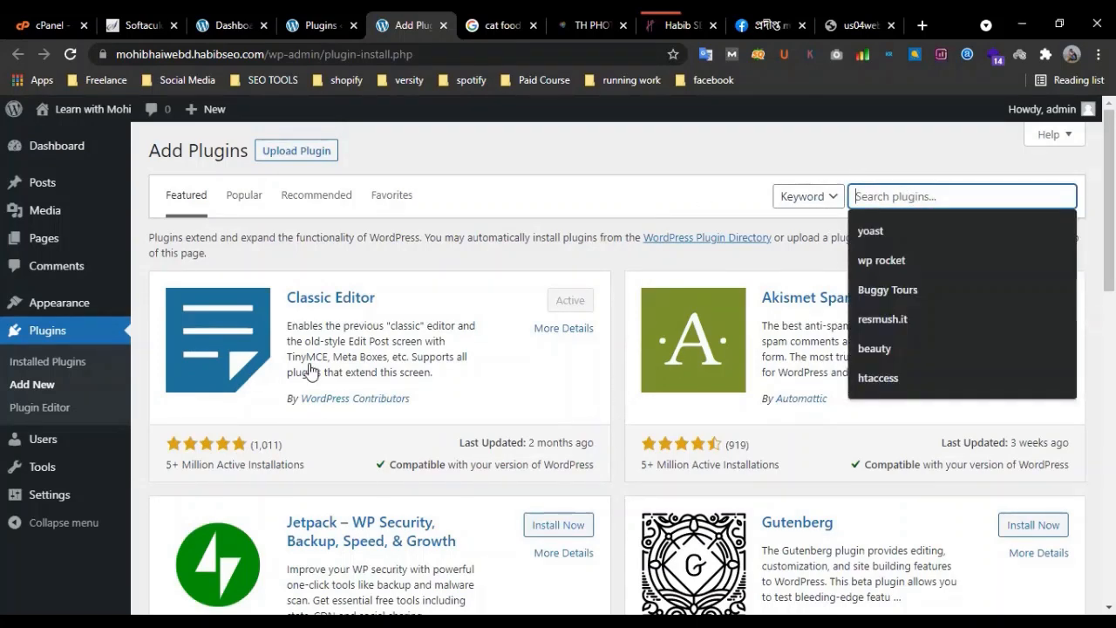
scroll(429, 502, down, 4)
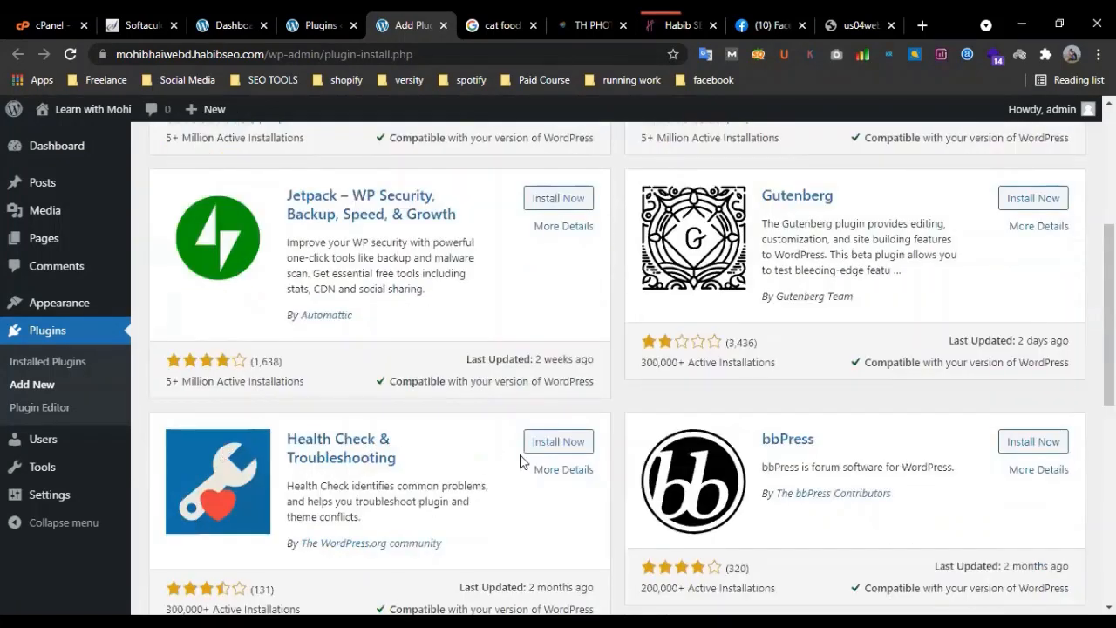
scroll(520, 461, down, 2)
scroll(386, 463, down, 1)
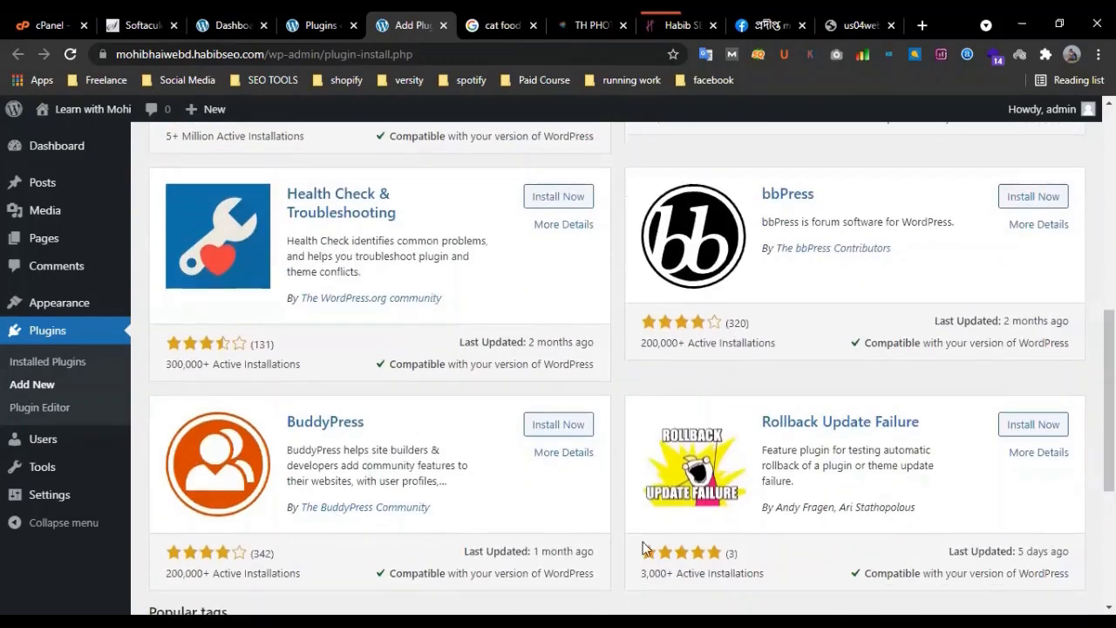
scroll(688, 513, down, 1)
scroll(433, 448, up, 6)
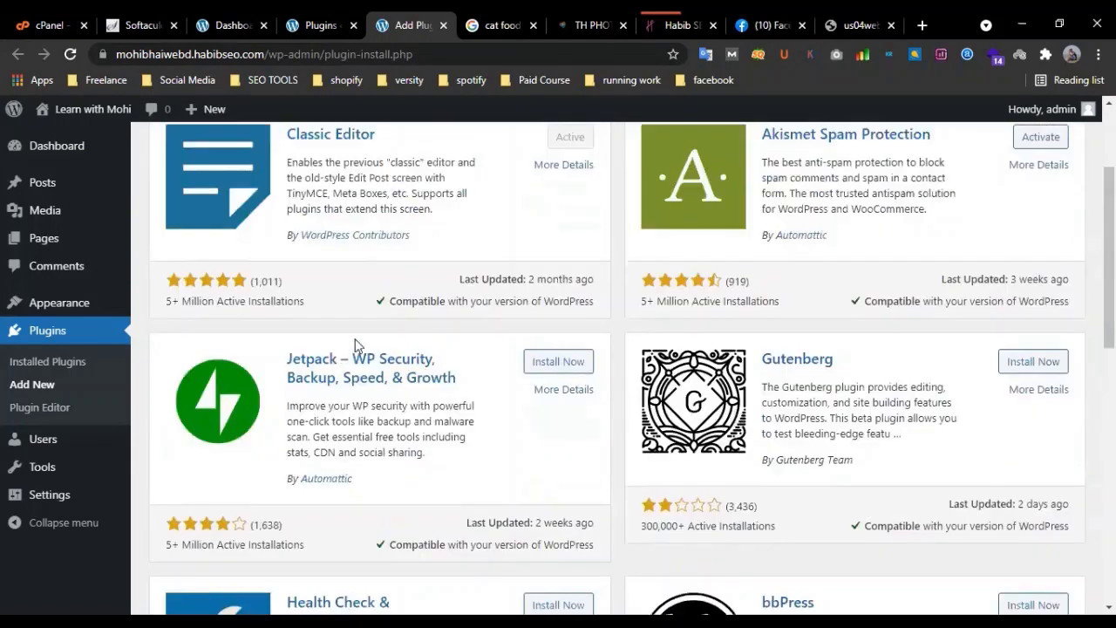
scroll(354, 343, up, 2)
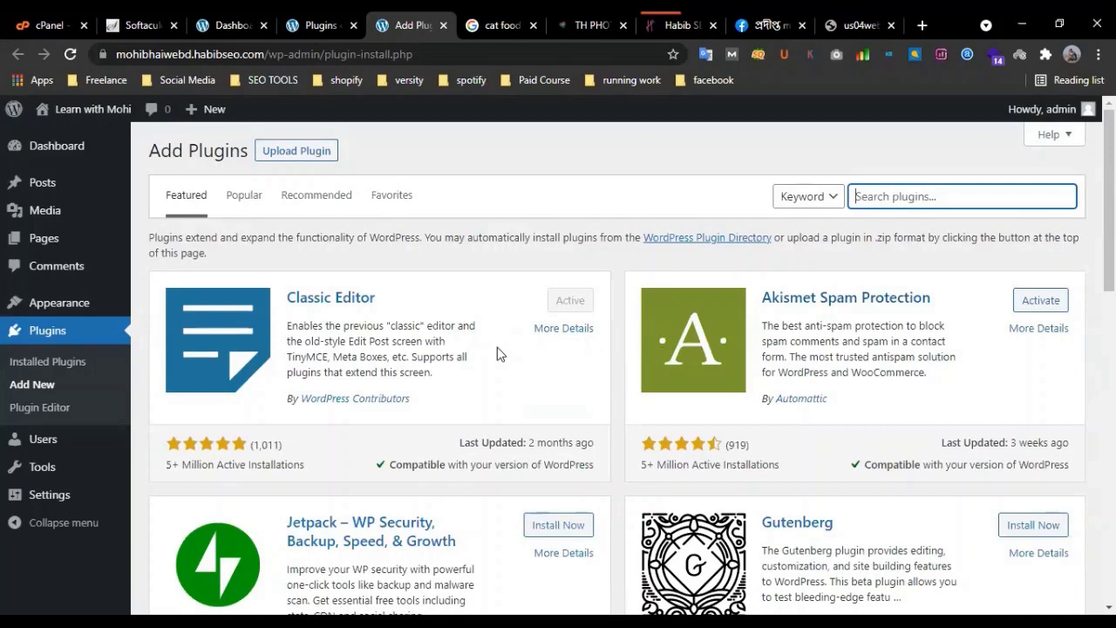
Search the plugin directory for yoast and install the Yoast SEO plugin.
click(901, 196)
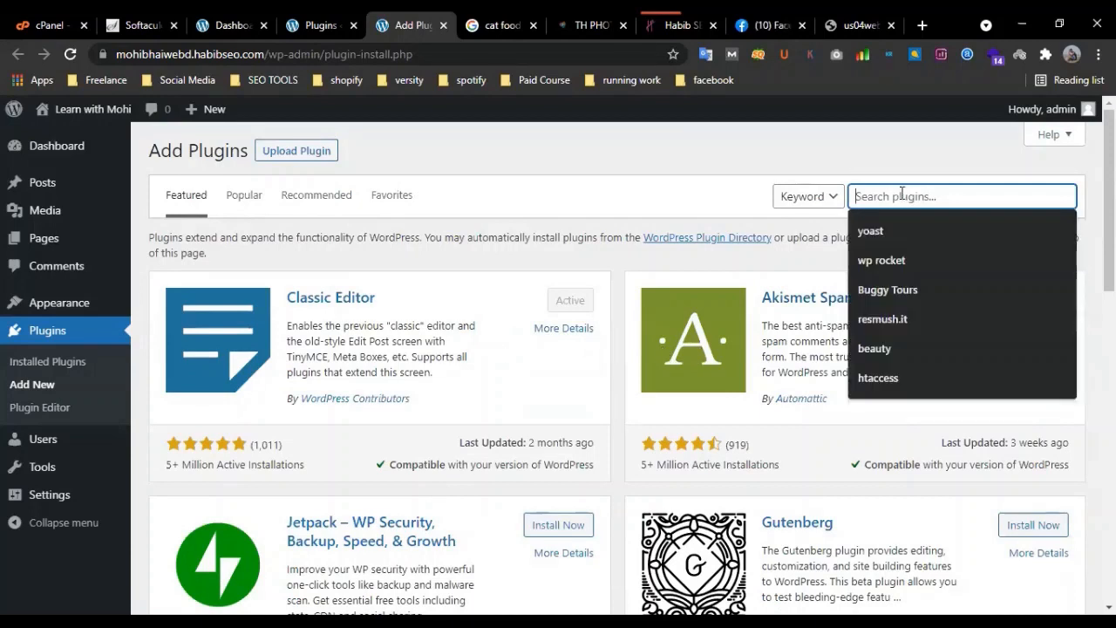
text(yoast)
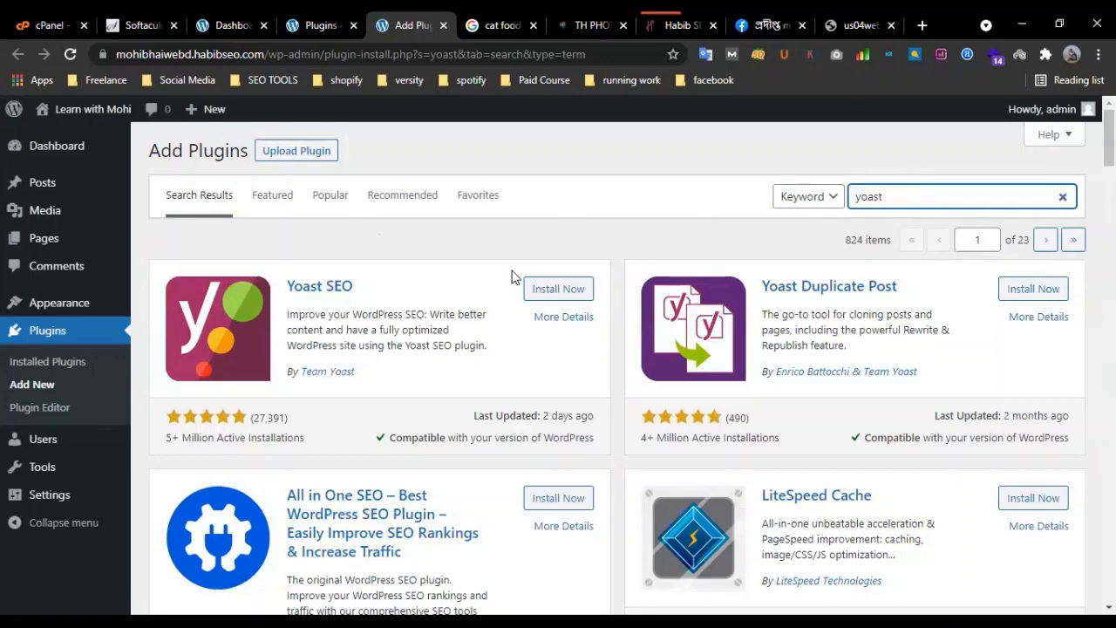
click(541, 290)
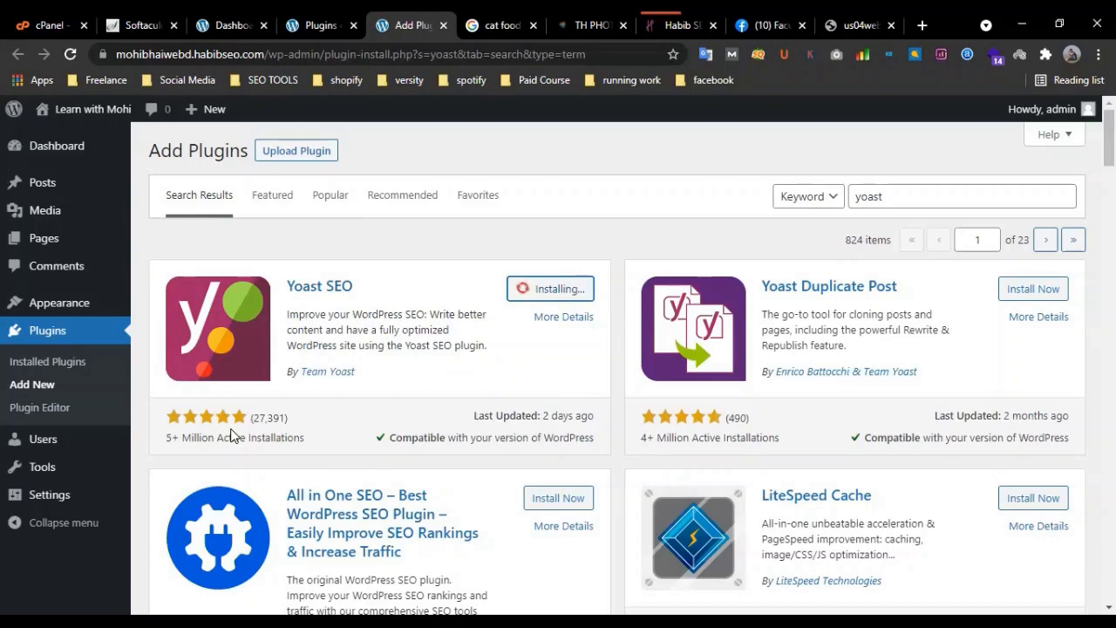
Look over the site's Posts, Media, Pages and Appearance options and revisit the open Dashboard, Plugins and Softaculous pages.
click(311, 19)
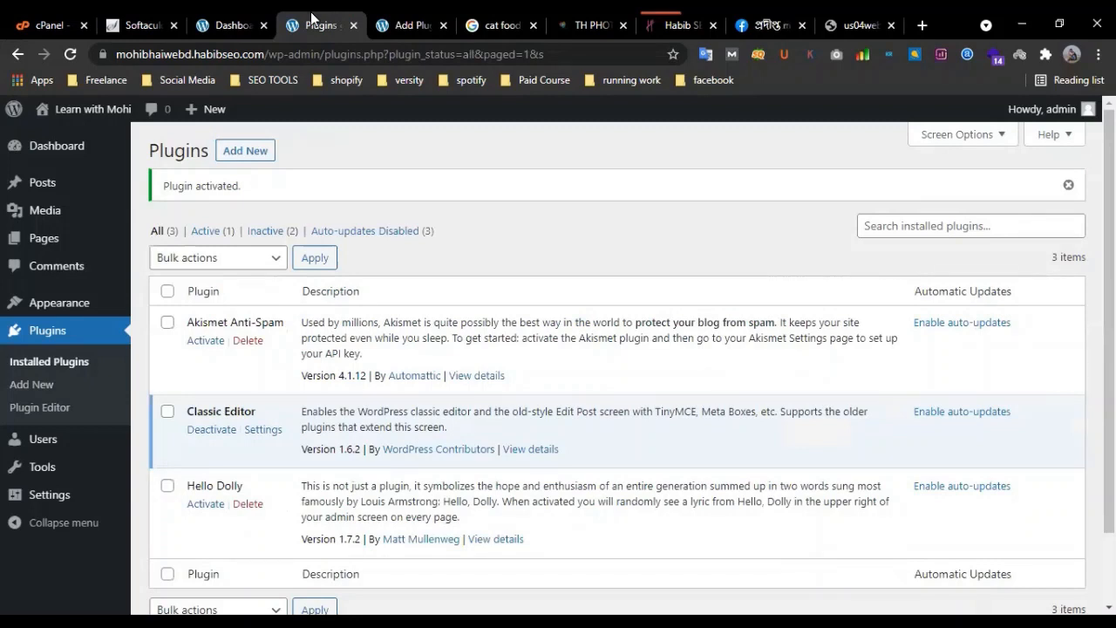
mouse_move(112, 213)
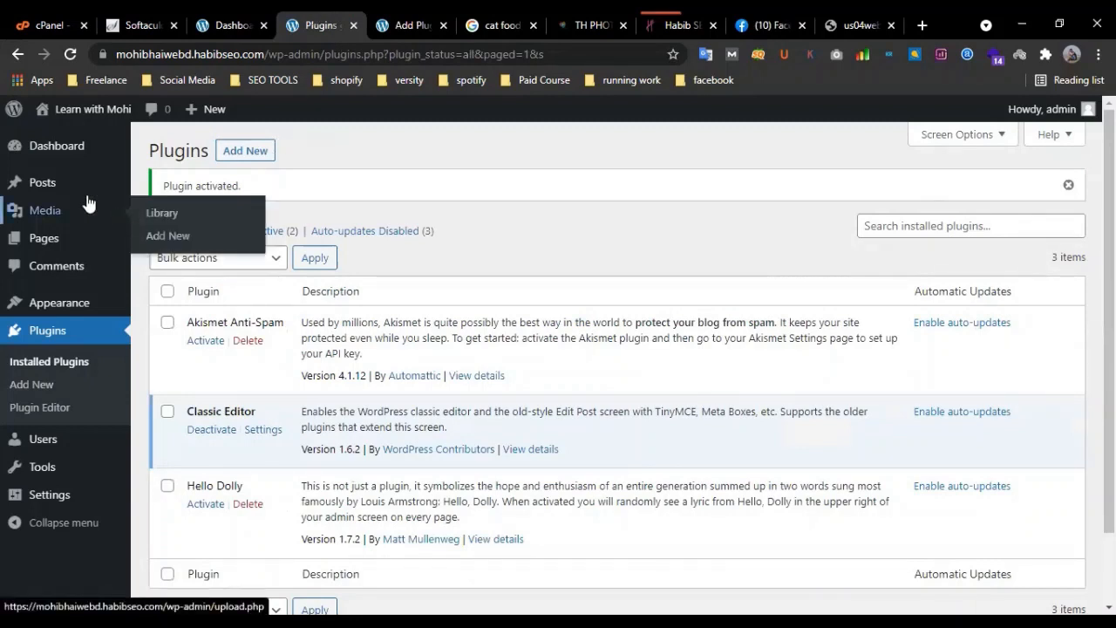
mouse_move(58, 184)
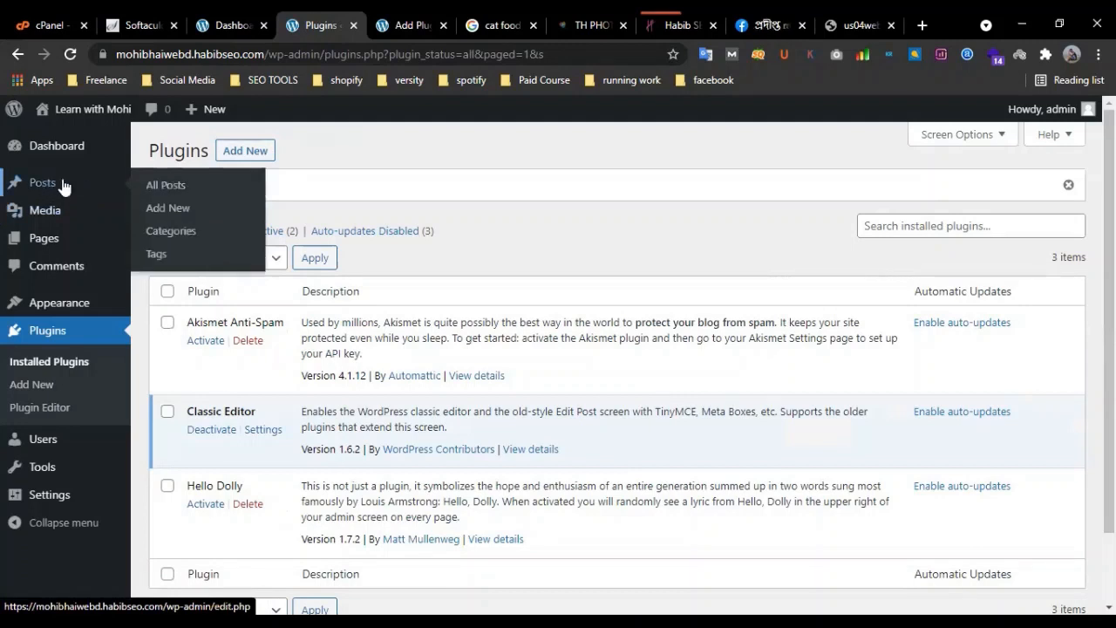
mouse_move(78, 219)
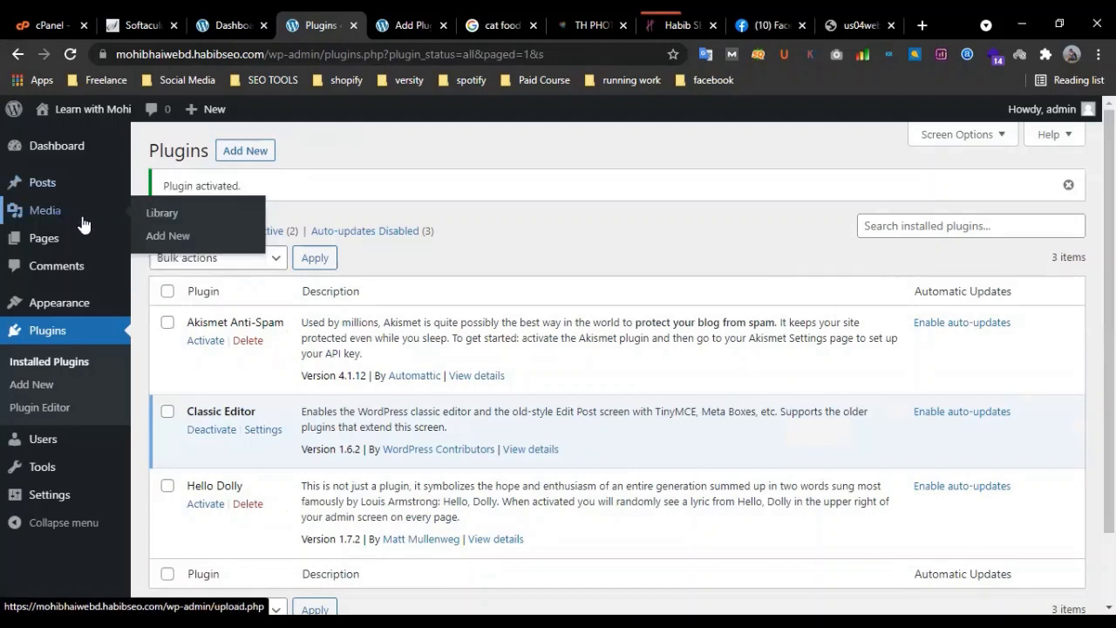
mouse_move(70, 241)
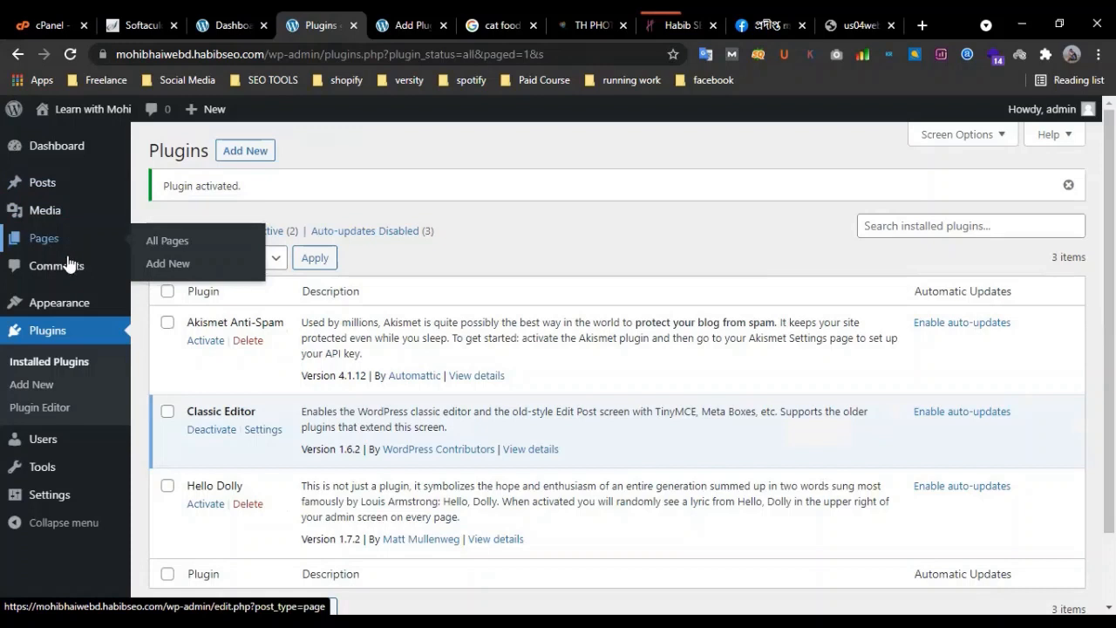
mouse_move(79, 301)
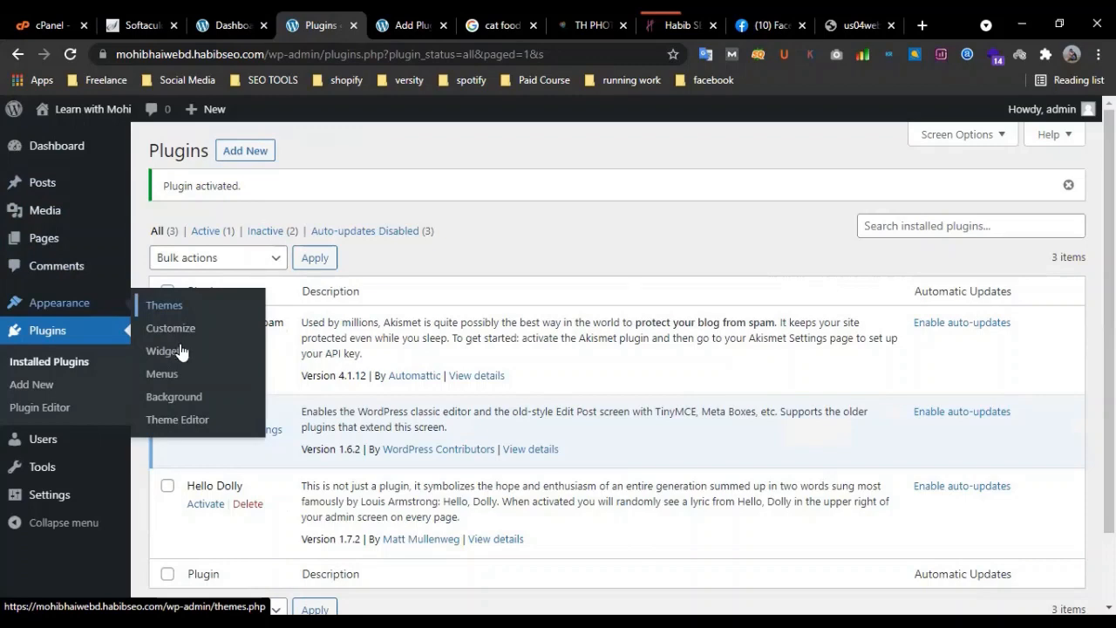
click(410, 24)
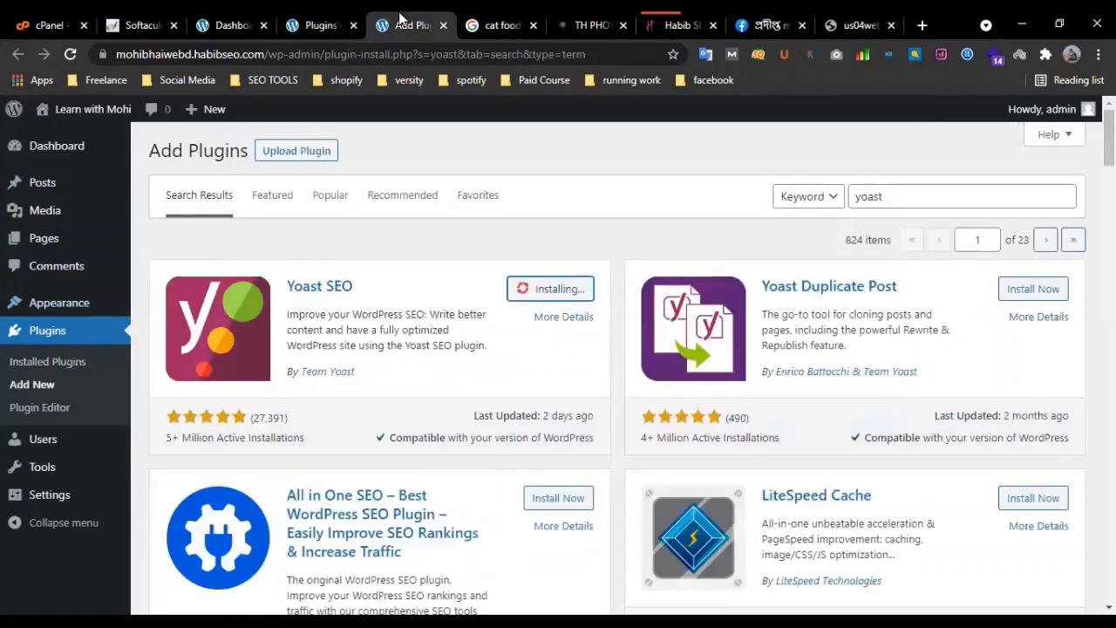
click(301, 24)
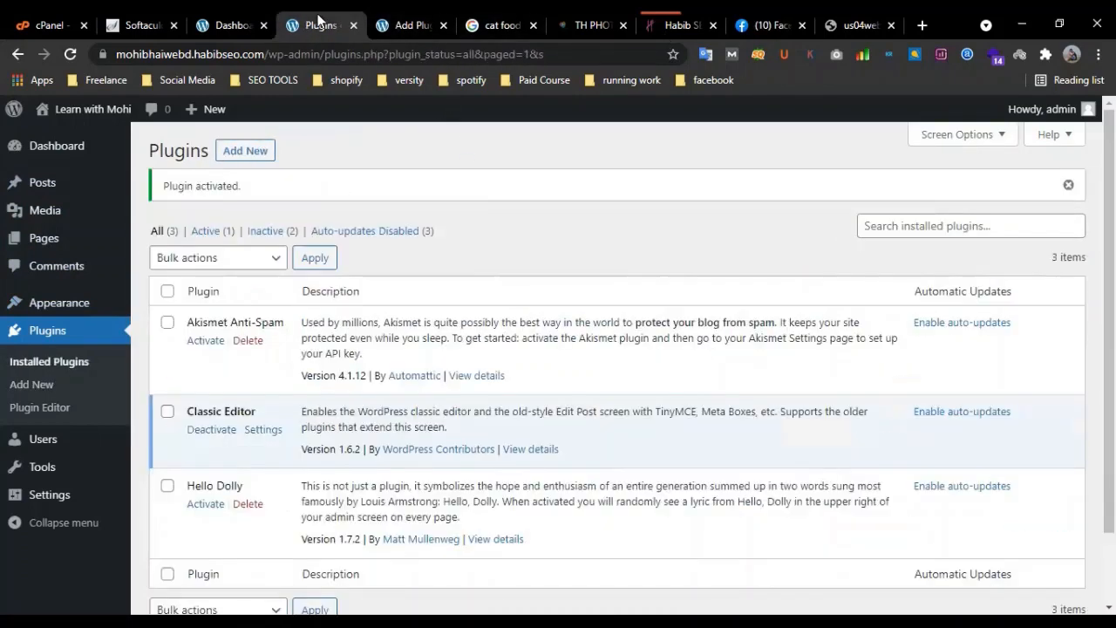
click(235, 25)
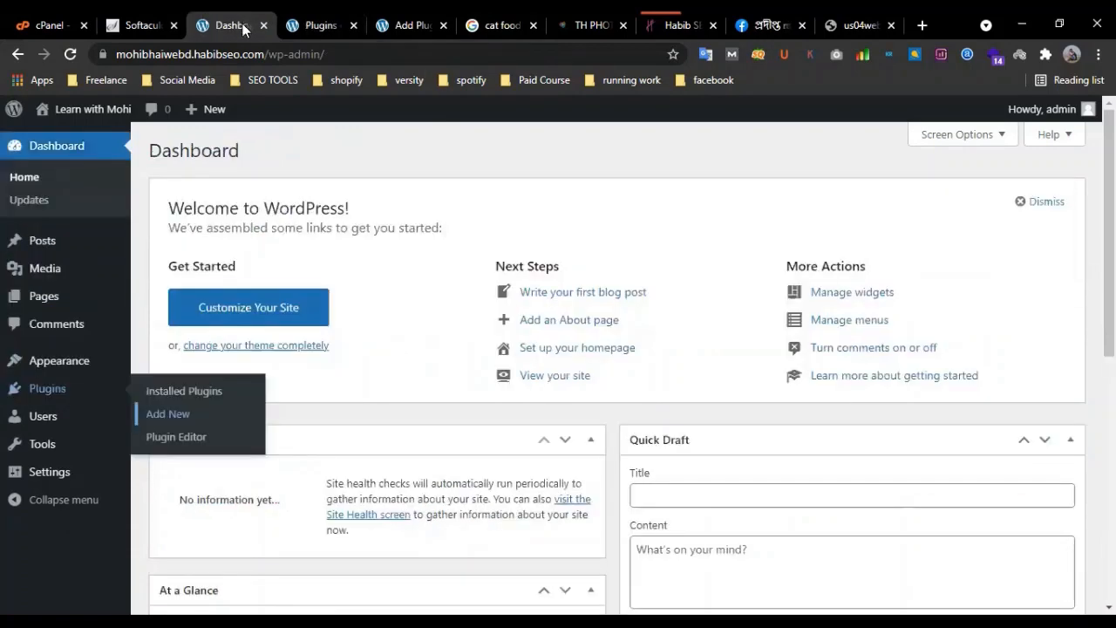
key(ctrl+Page_Up)
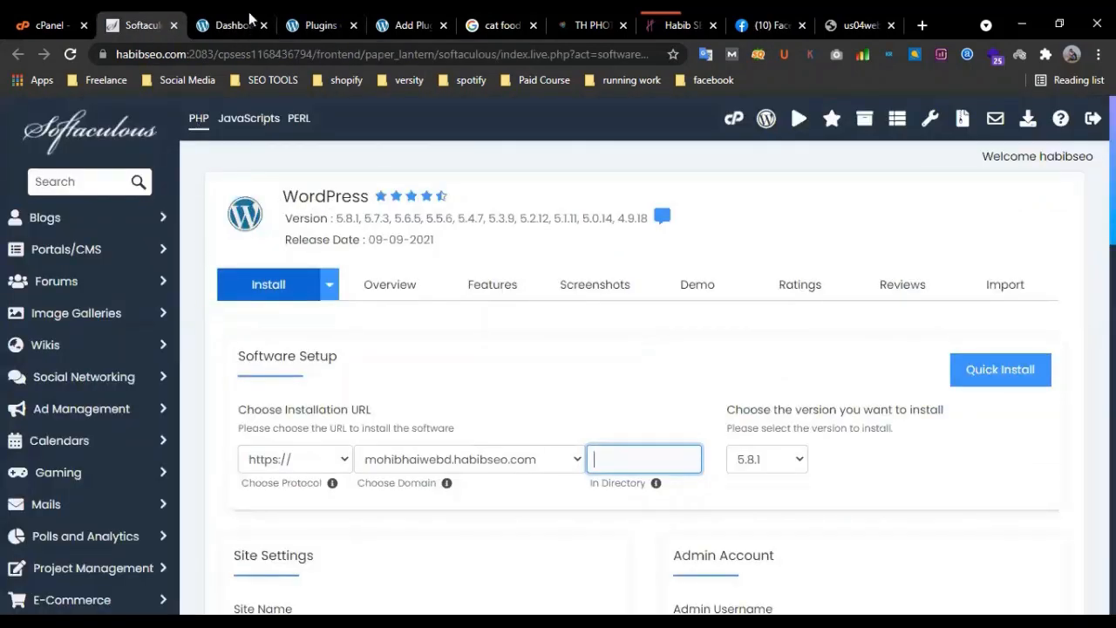
click(245, 25)
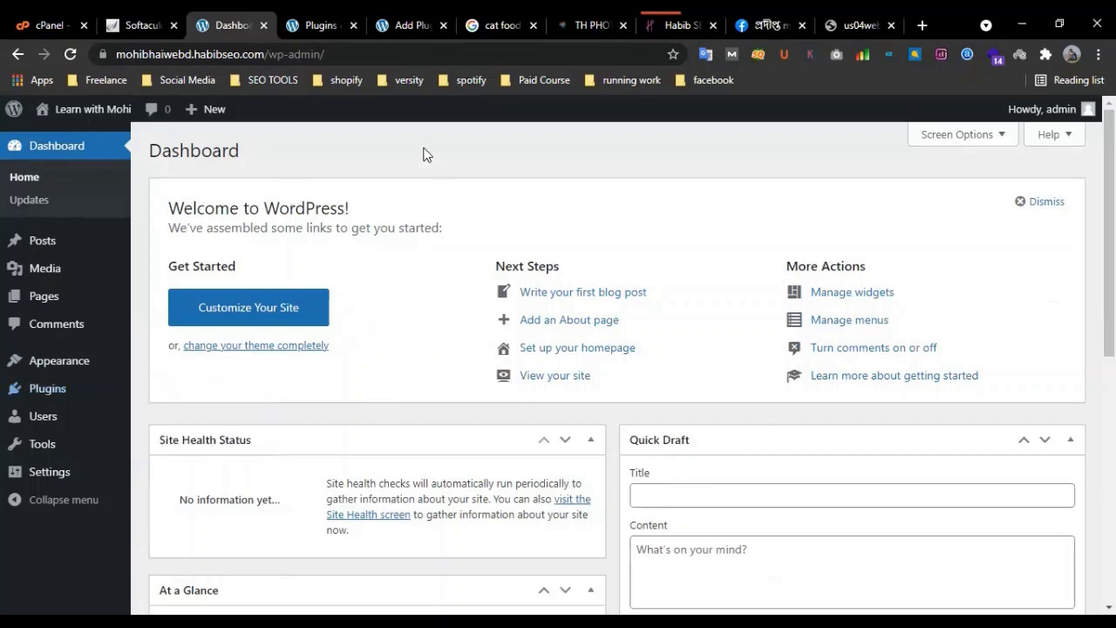
click(318, 24)
Activate the Yoast SEO plugin in a new tab and switch to that tab.
click(416, 25)
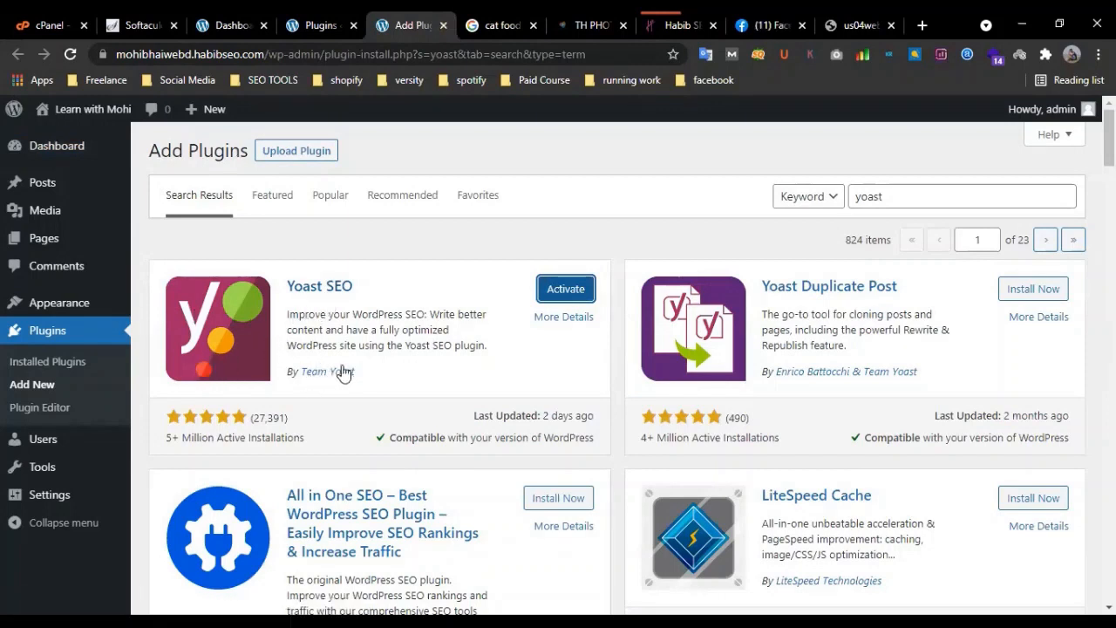
middle_click(563, 298)
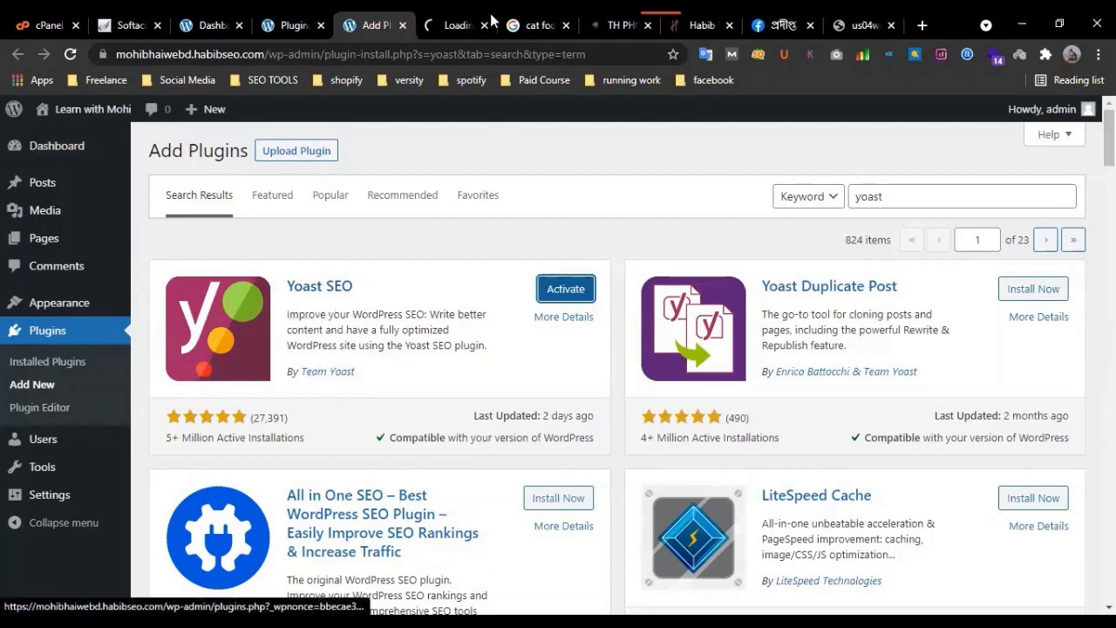
click(465, 19)
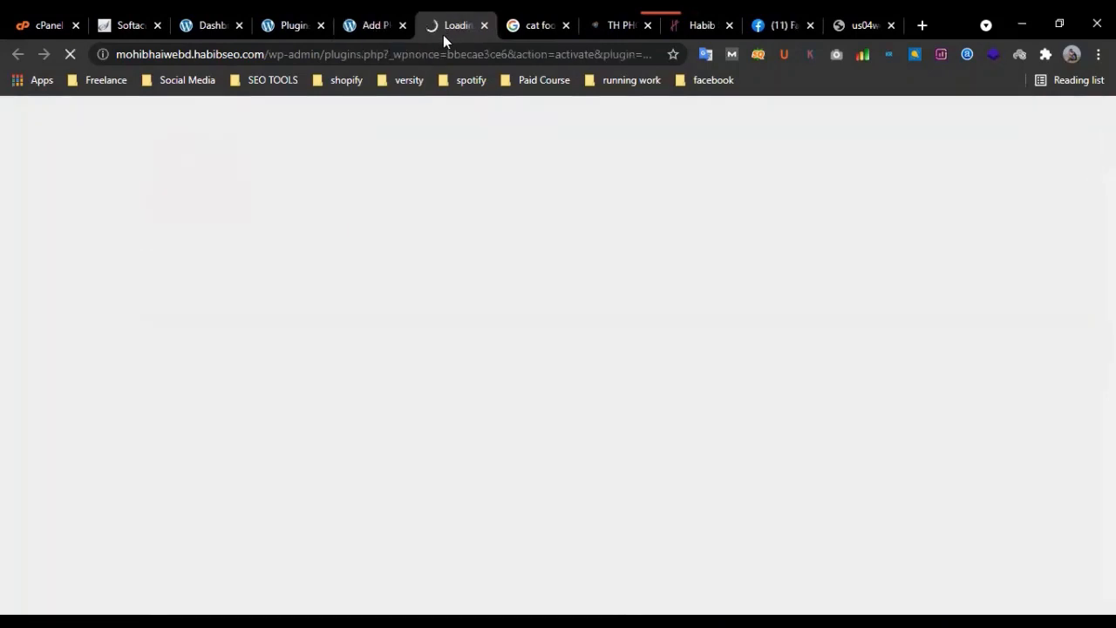
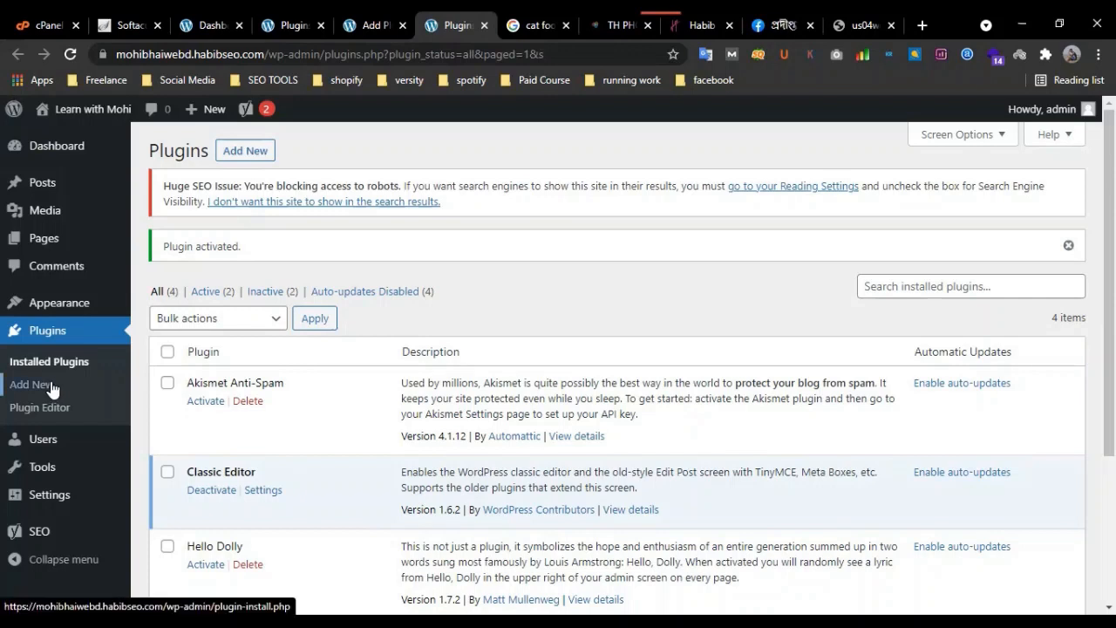
ctrl+click(52, 389)
click(493, 25)
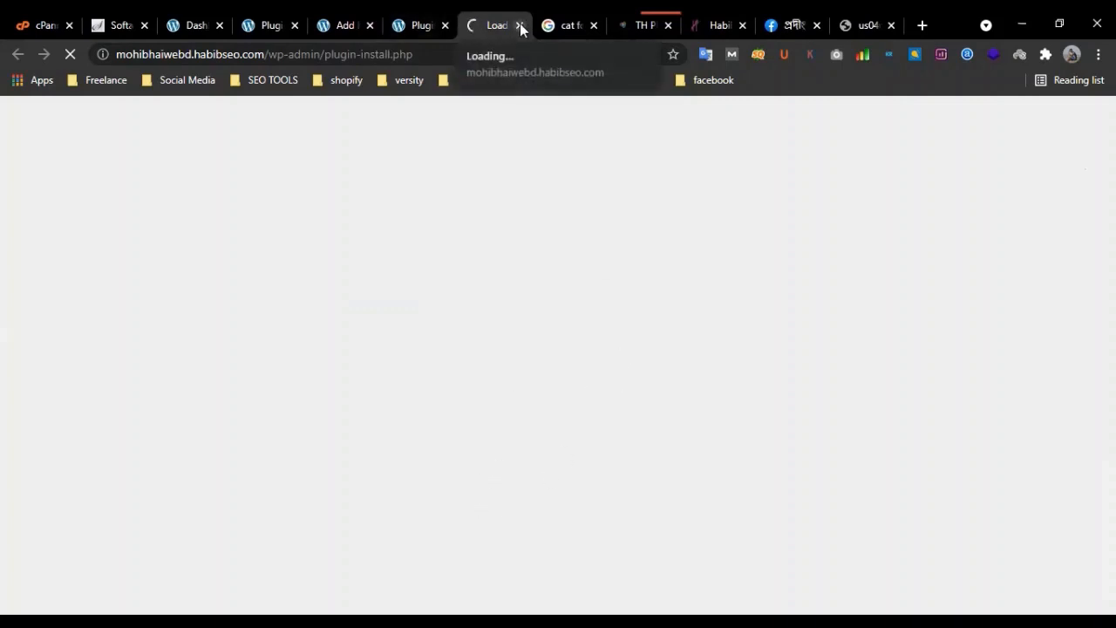
click(419, 25)
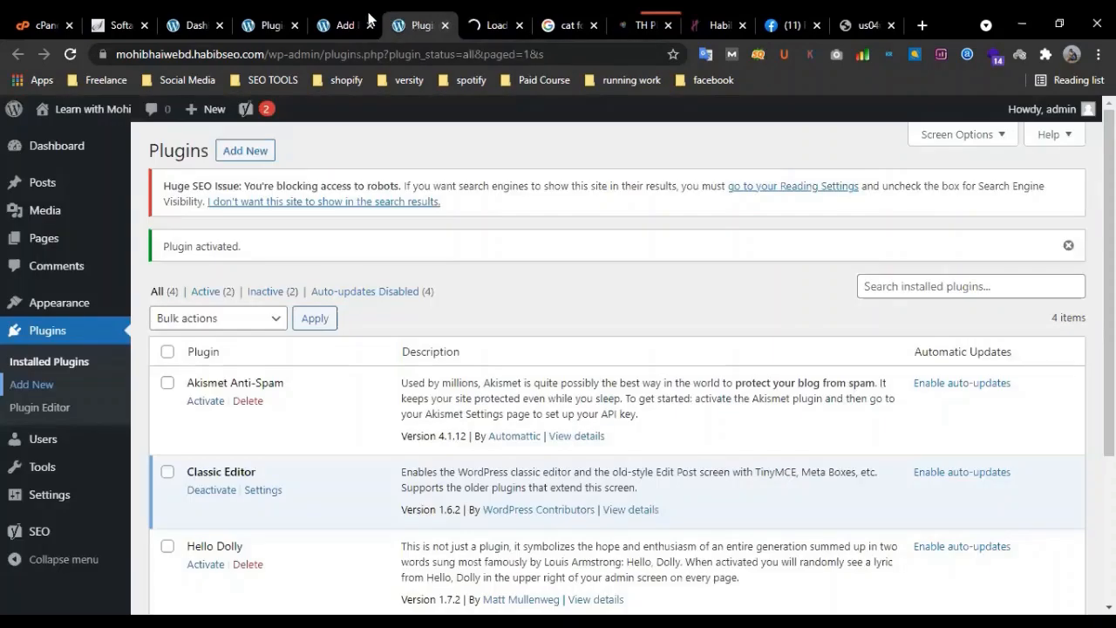
click(368, 19)
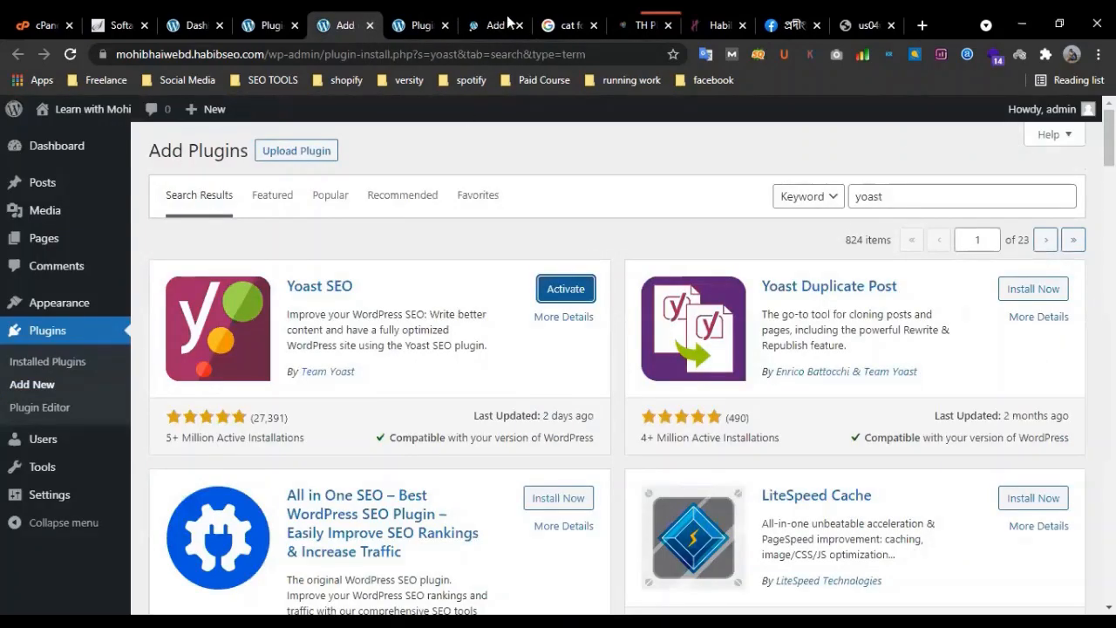
click(495, 25)
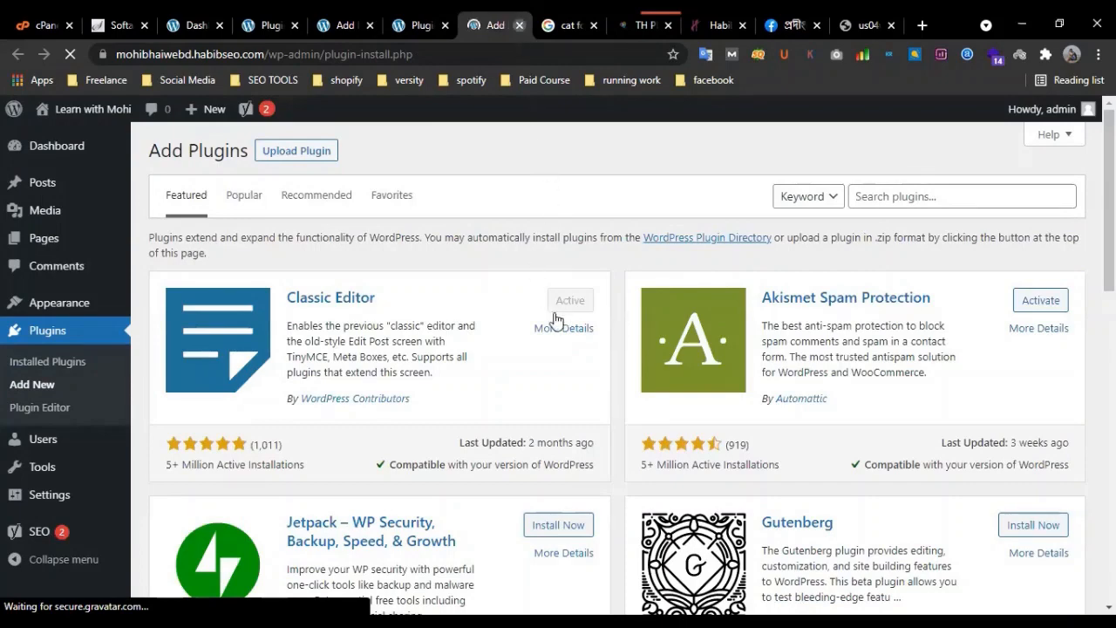
key(ctrl+w)
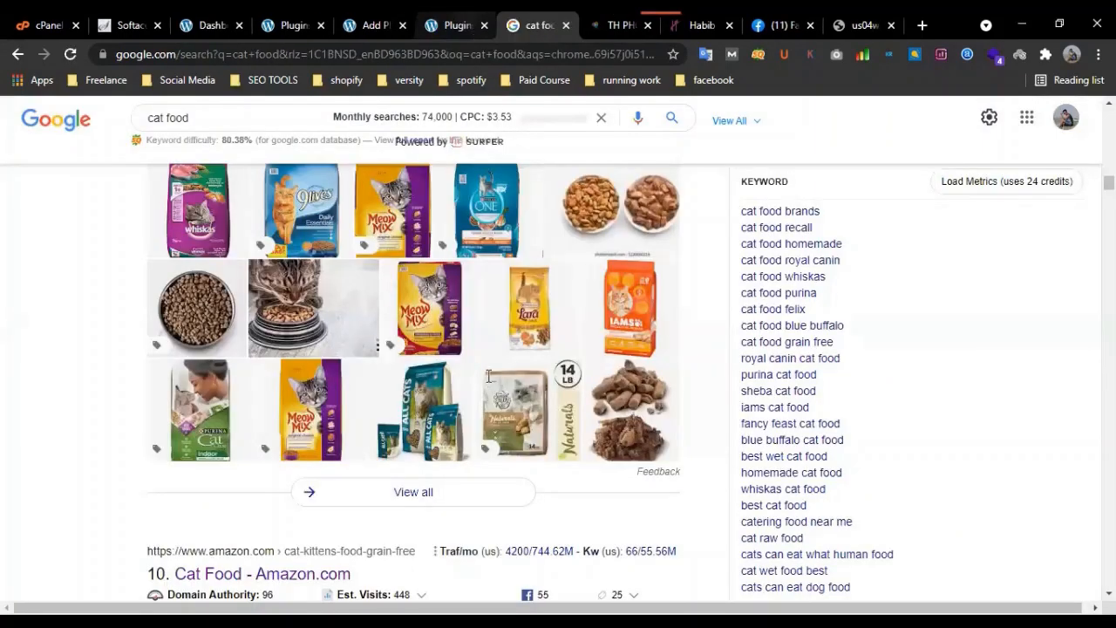
Close the surplus Add Plugins and Plugins tabs and reload the Installed Plugins list in the remaining one.
click(399, 28)
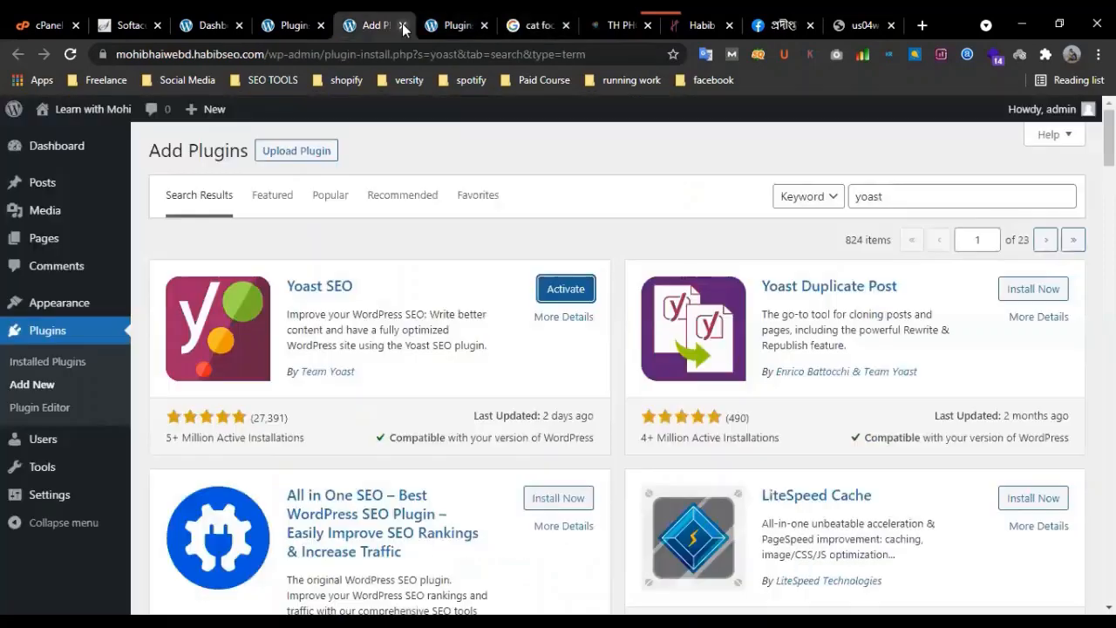
click(403, 26)
click(294, 26)
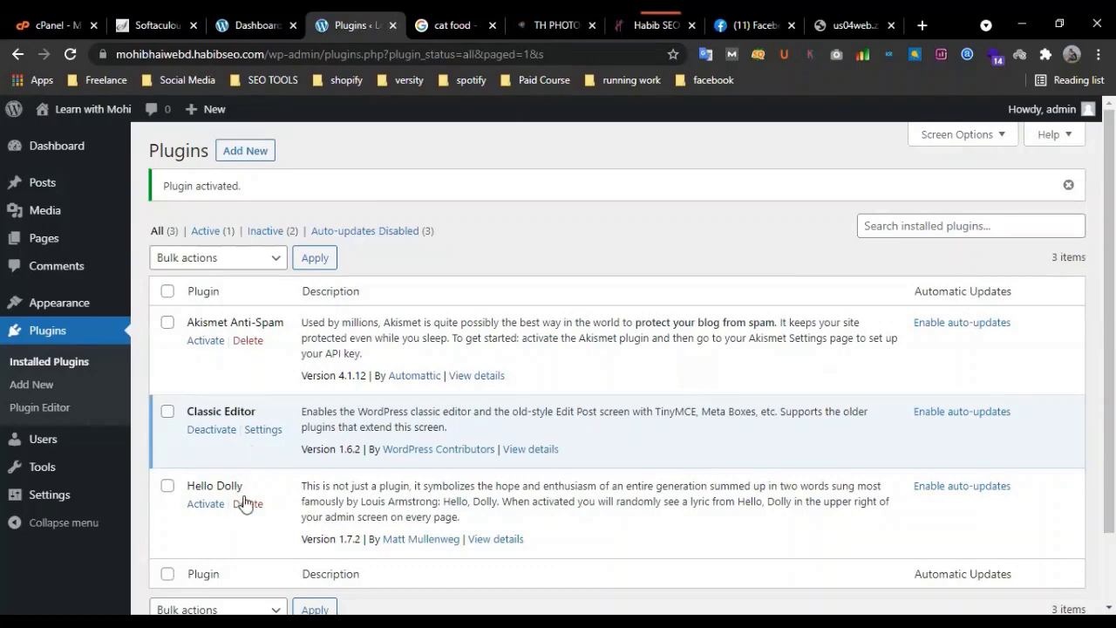
scroll(242, 486, down, 2)
scroll(243, 486, up, 2)
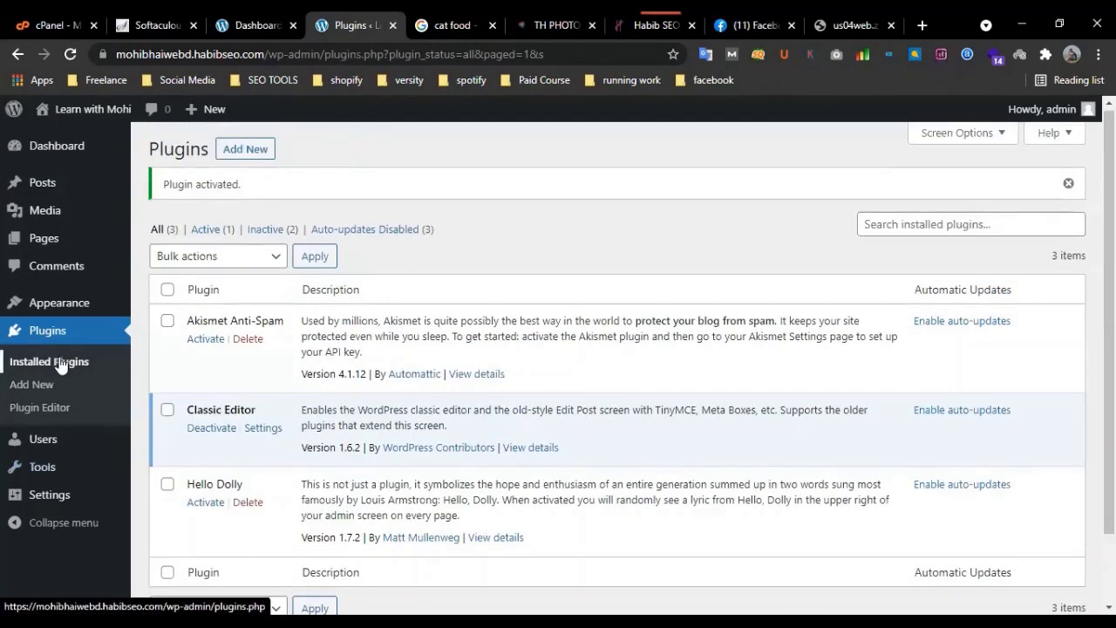
click(92, 364)
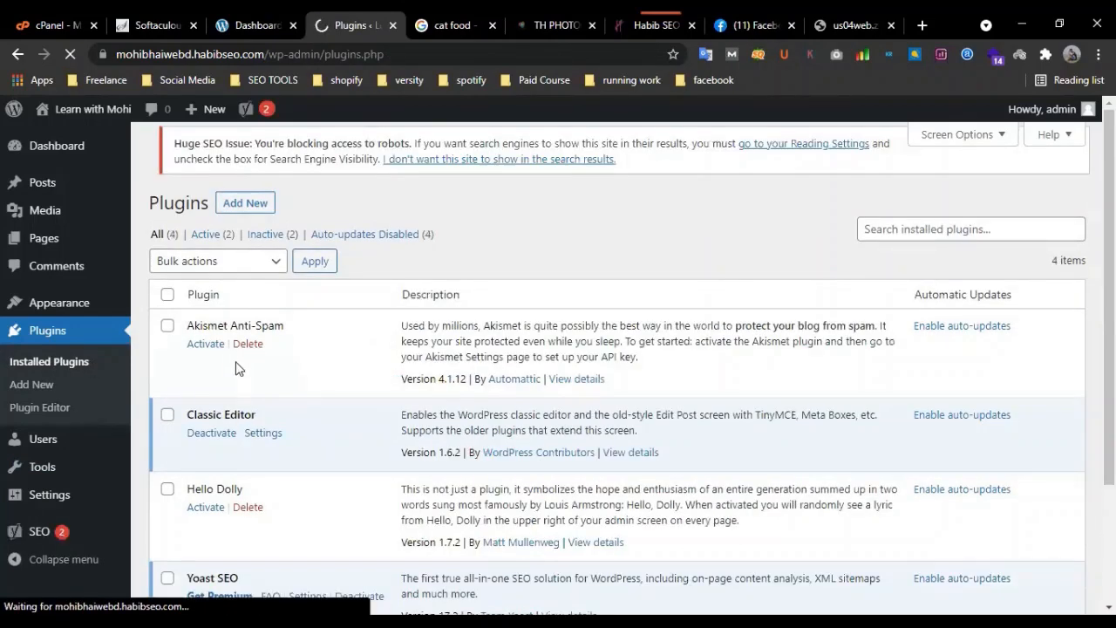
Deactivate the Classic Editor and Yoast SEO plugins in new tabs and switch to the last of those tabs.
scroll(244, 420, down, 1)
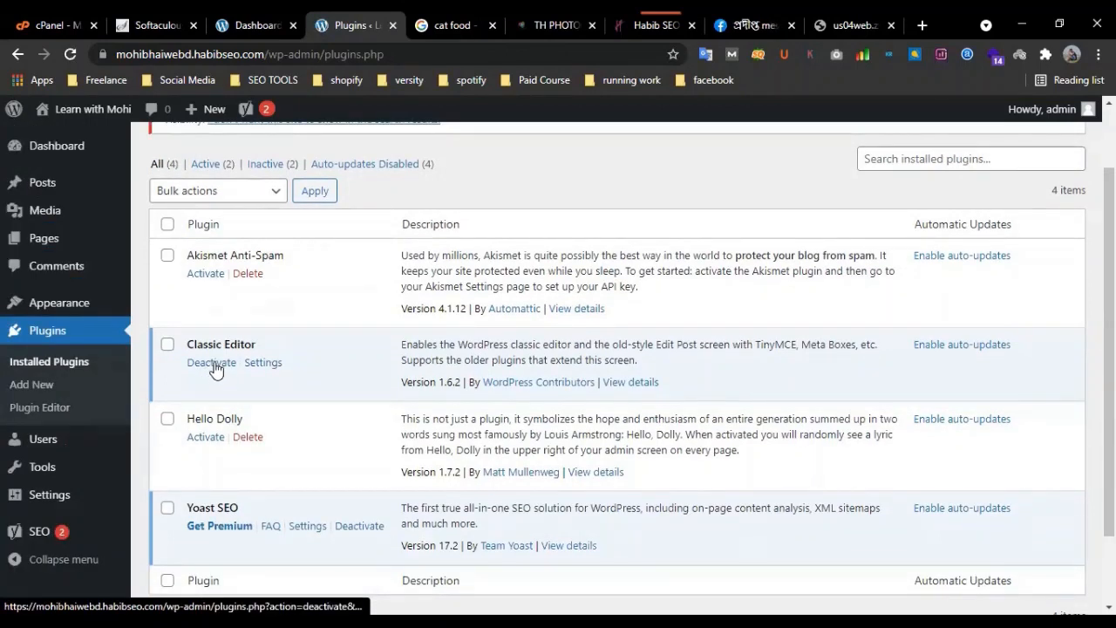
ctrl+click(217, 370)
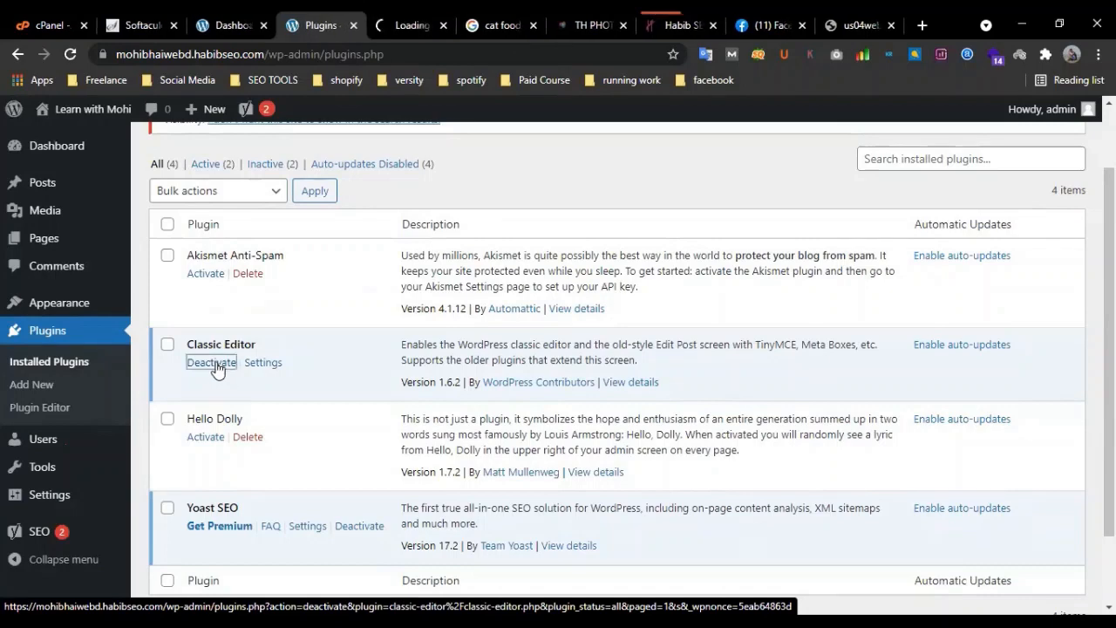
click(398, 15)
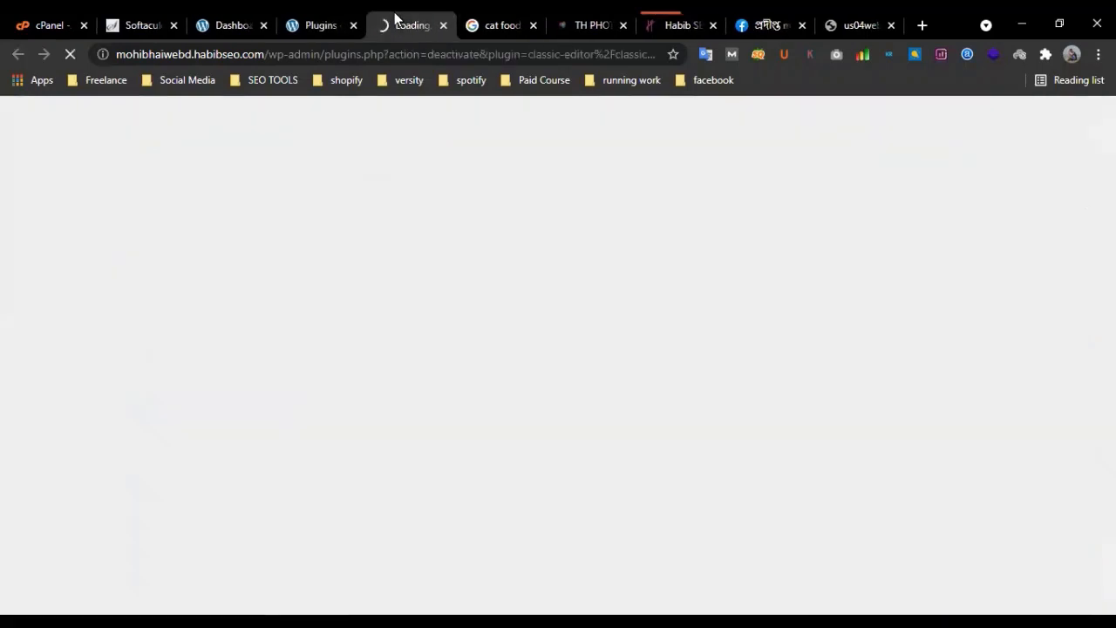
click(350, 15)
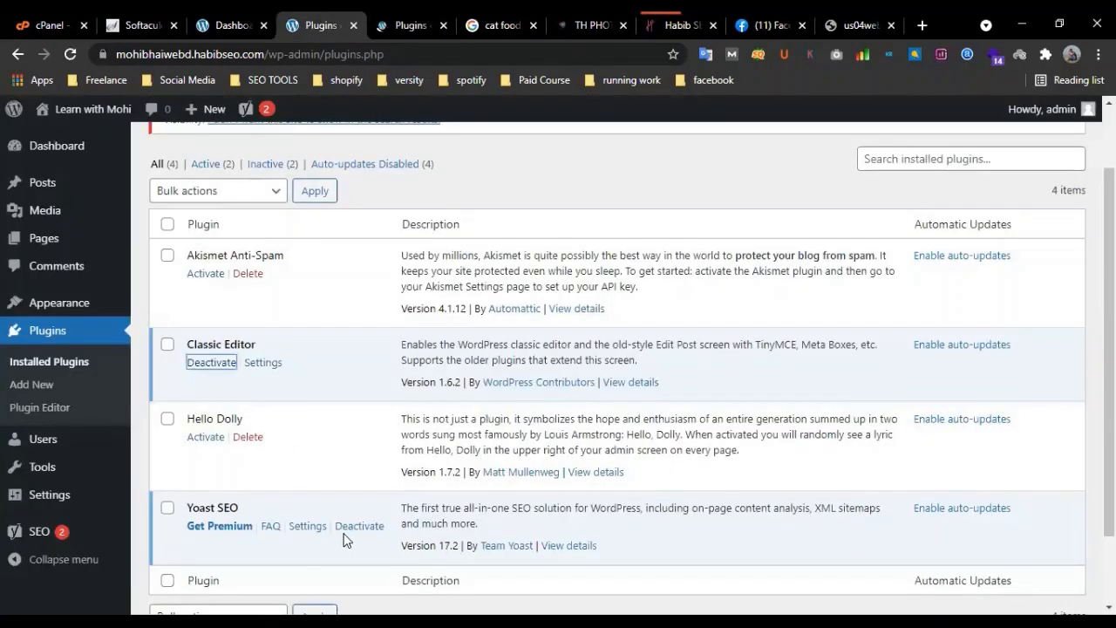
ctrl+click(350, 530)
click(381, 16)
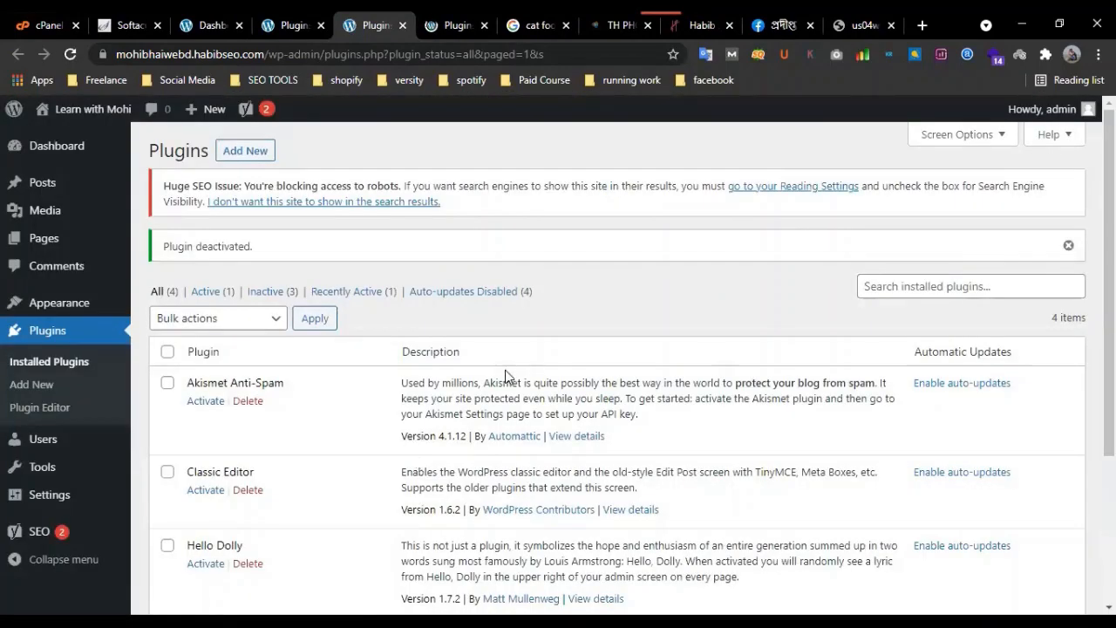
scroll(323, 455, down, 1)
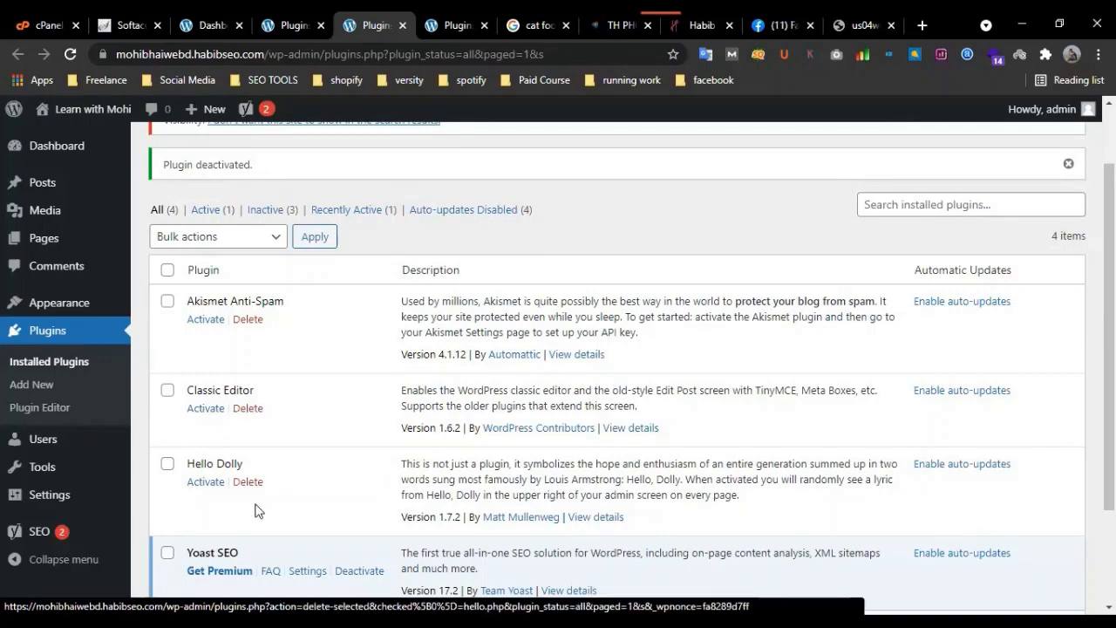
scroll(282, 524, down, 2)
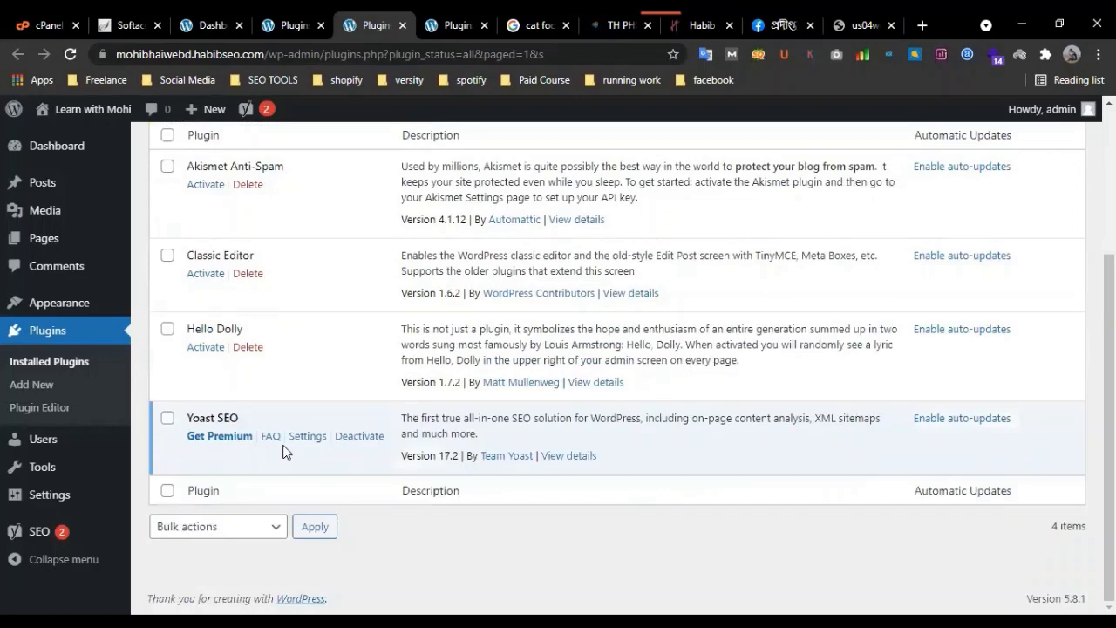
click(344, 439)
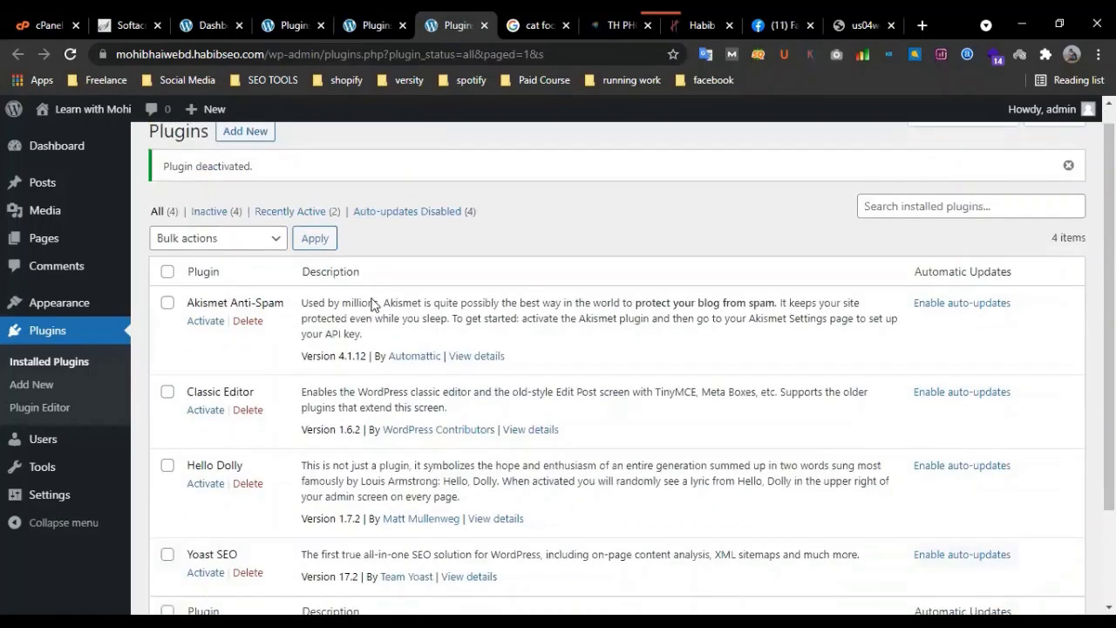
Delete the Yoast SEO and Classic Editor plugins from the installed plugins list.
scroll(291, 451, down, 2)
click(248, 451)
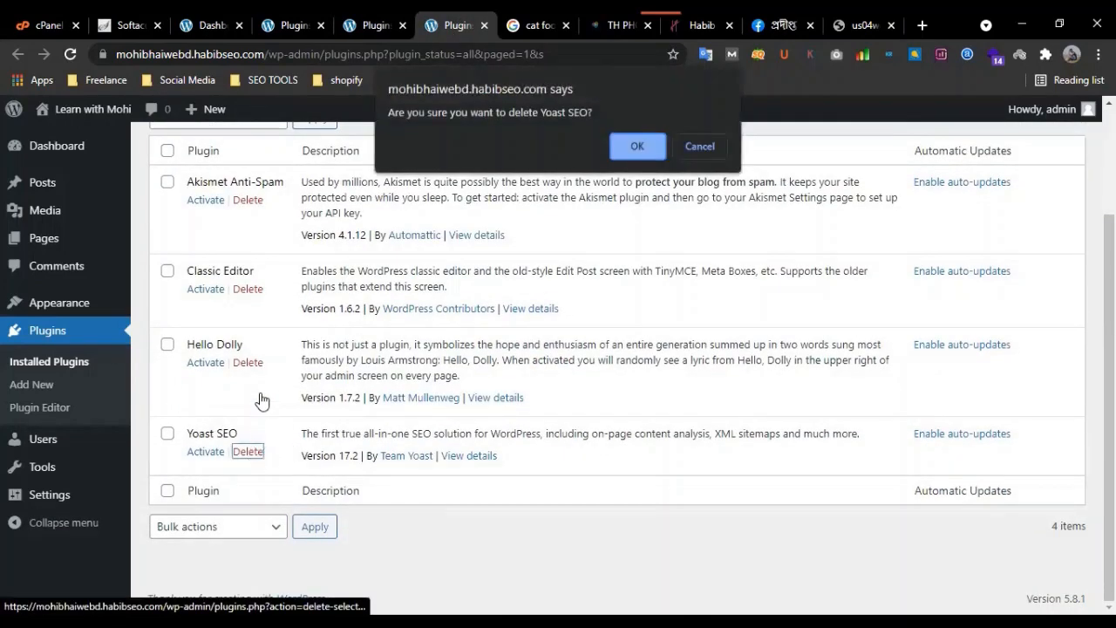
click(634, 140)
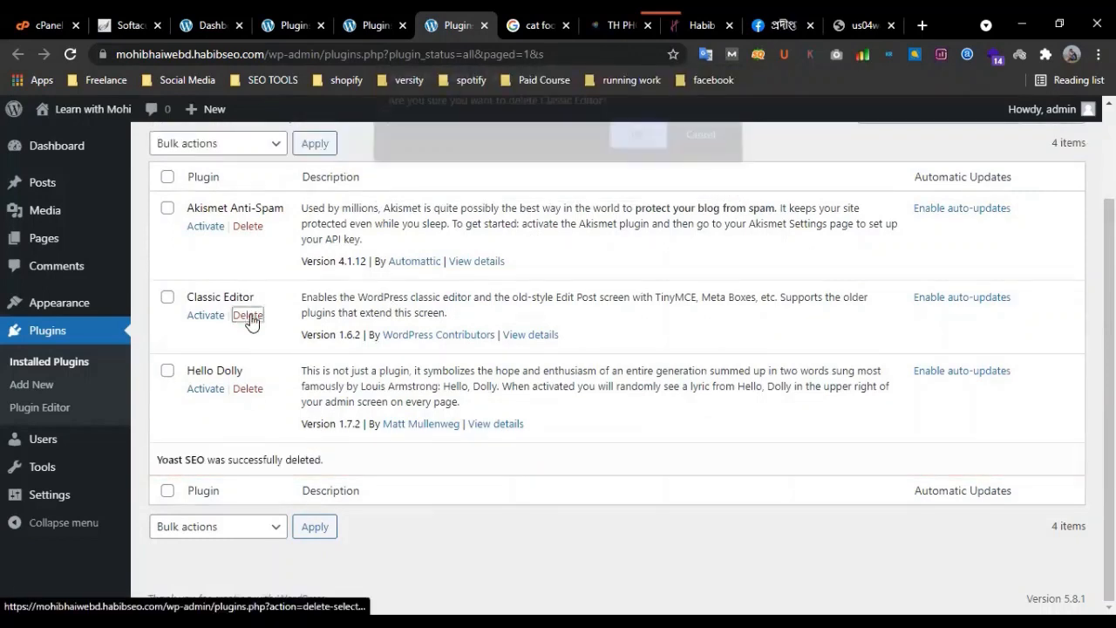
click(248, 316)
click(639, 146)
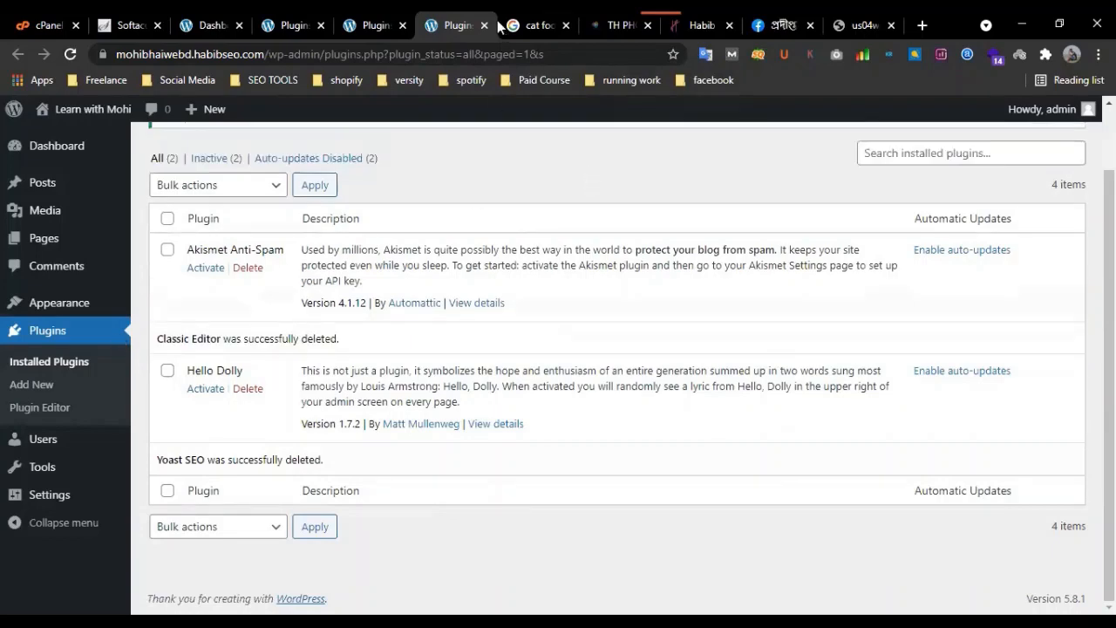
Open the Add Plugins page from the other Plugins tab and close the tab used for the deletions.
click(394, 26)
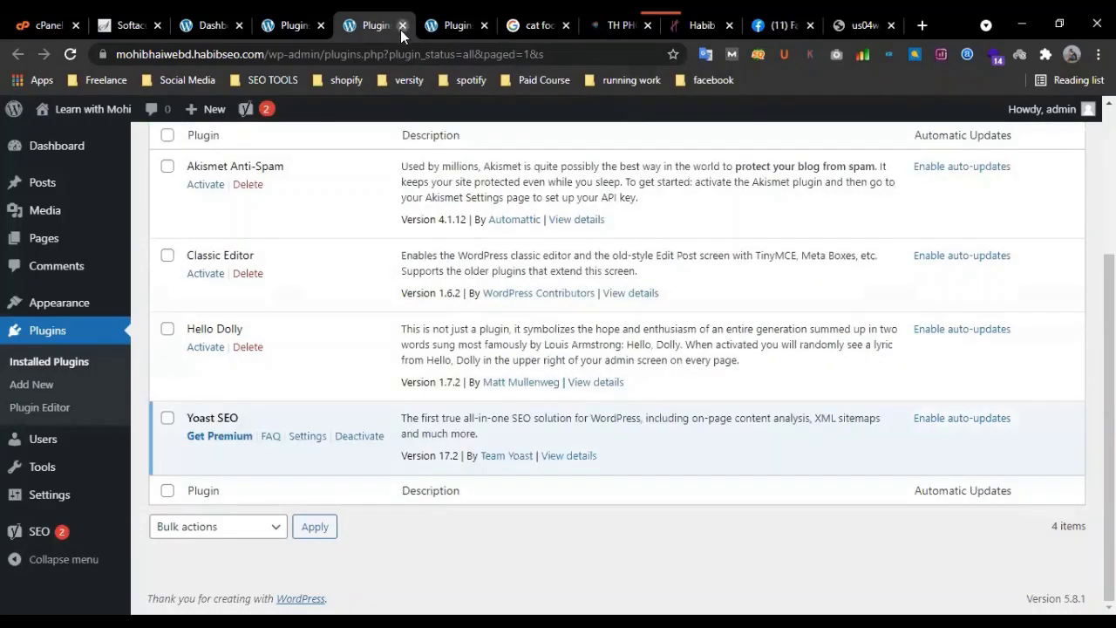
scroll(410, 185, up, 3)
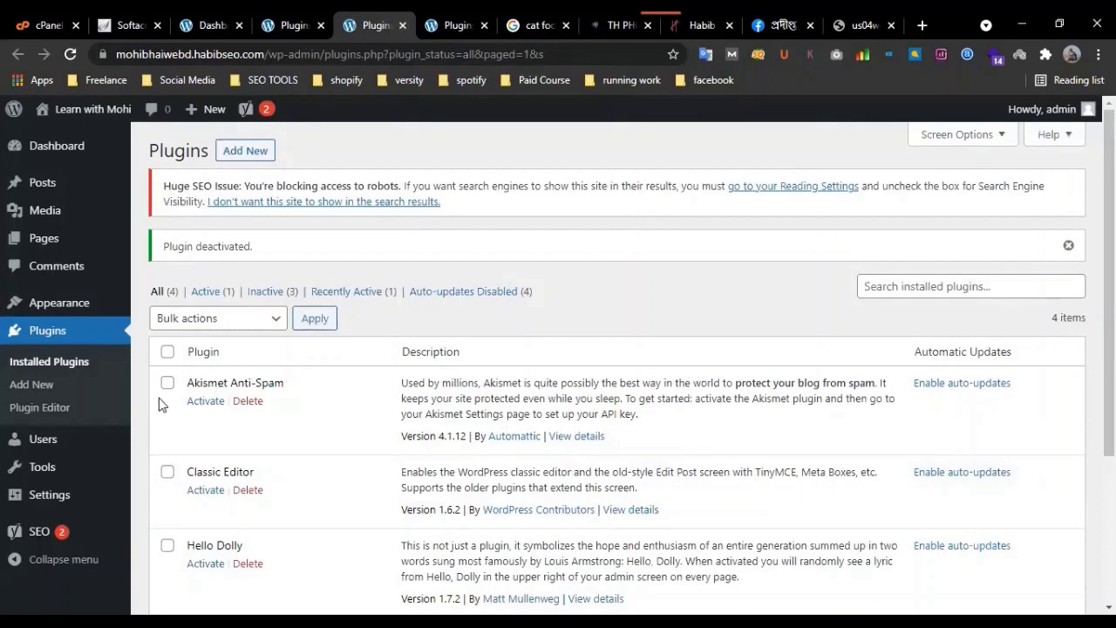
click(39, 394)
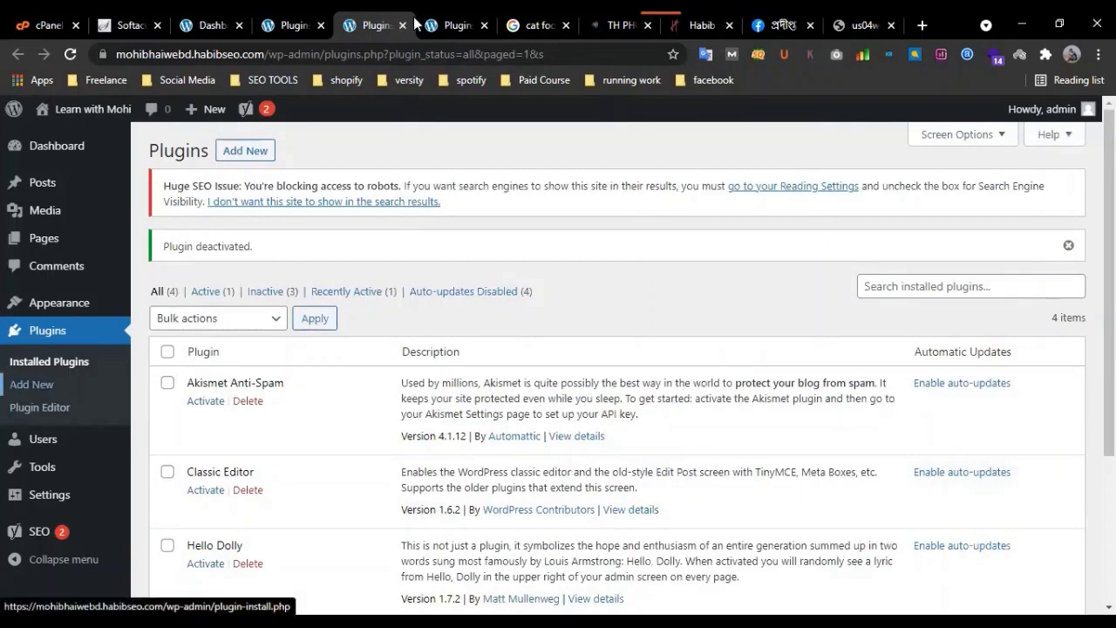
click(458, 25)
click(484, 25)
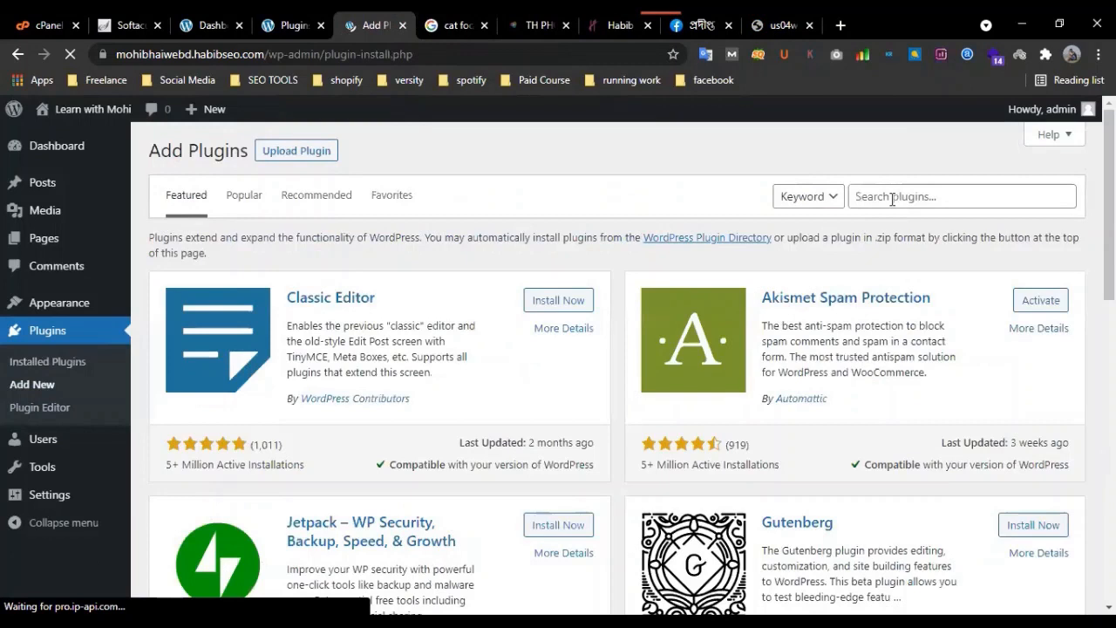
Search the plugin directory for "wp maintains".
click(892, 199)
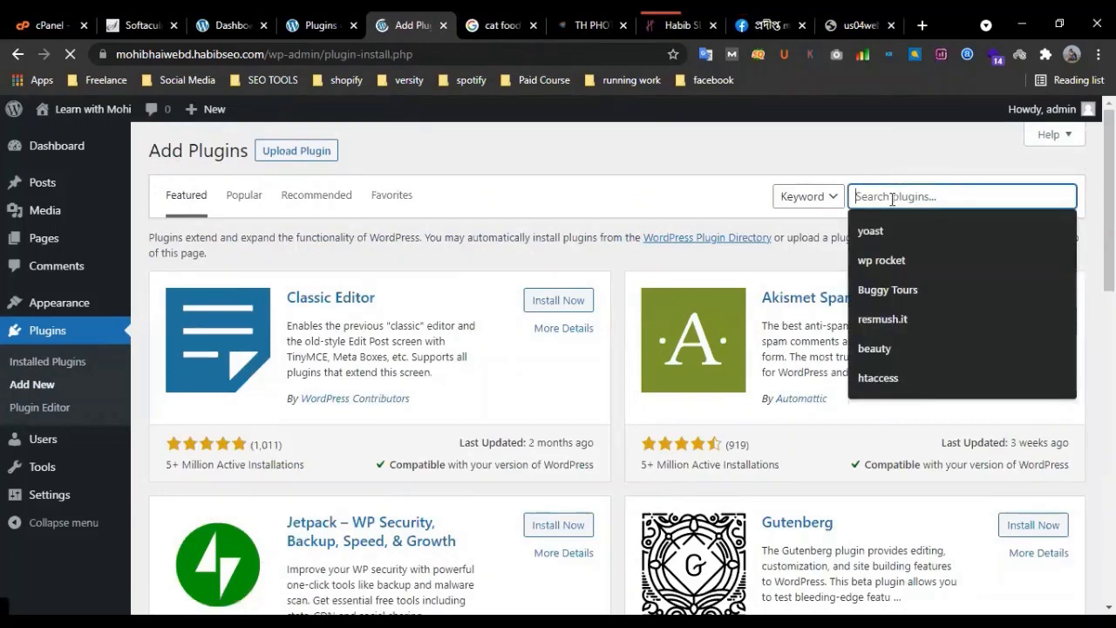
text(wp meaint)
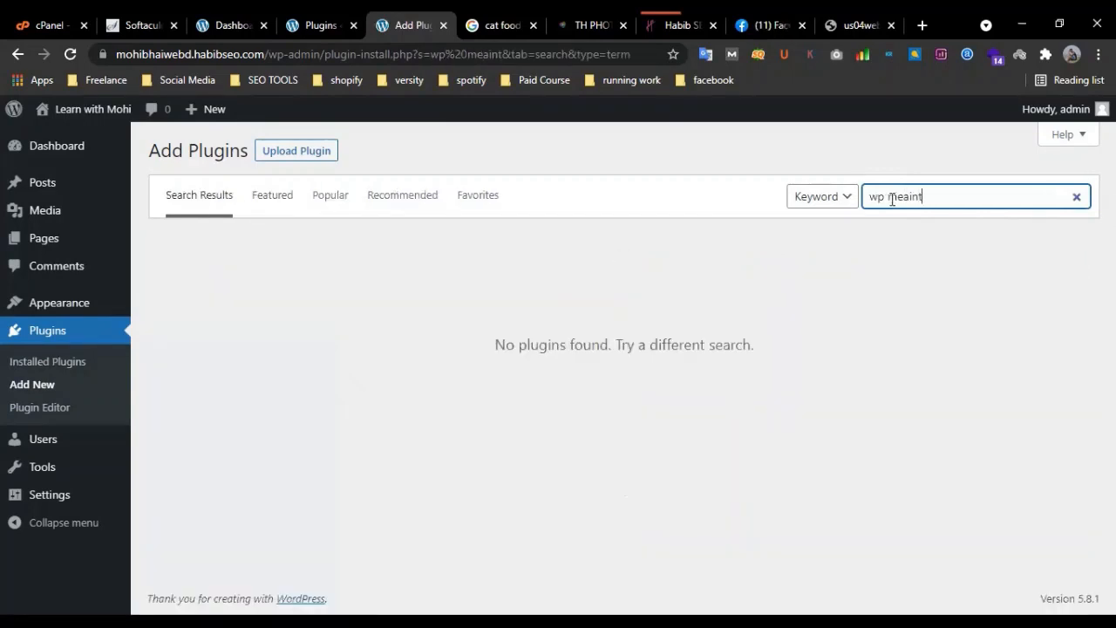
key(BackSpace)
key(BackSpace)
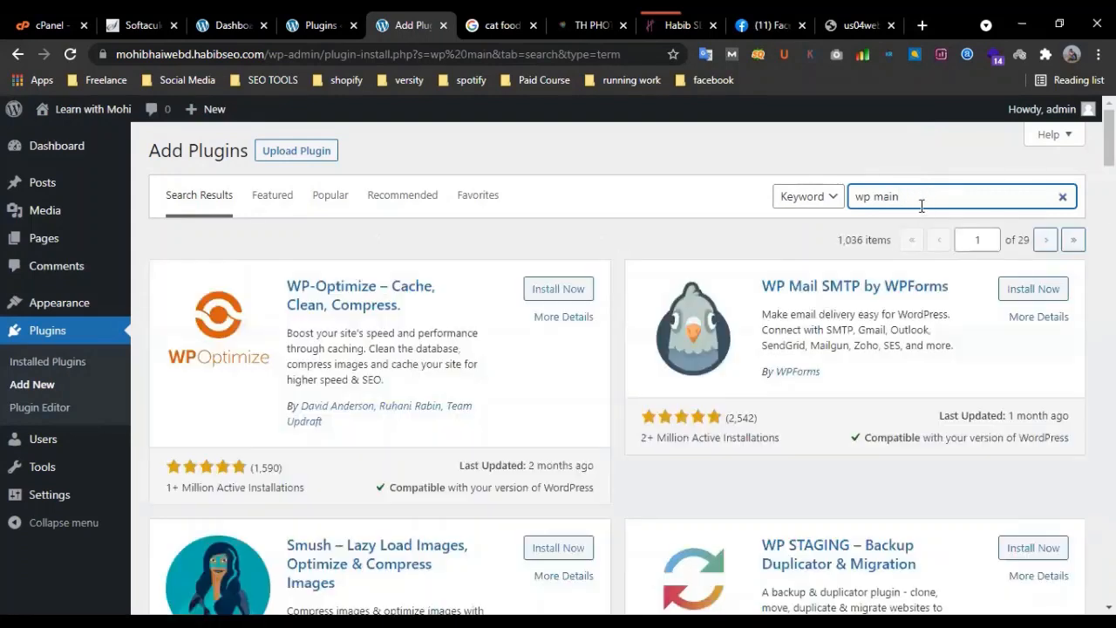
text(t)
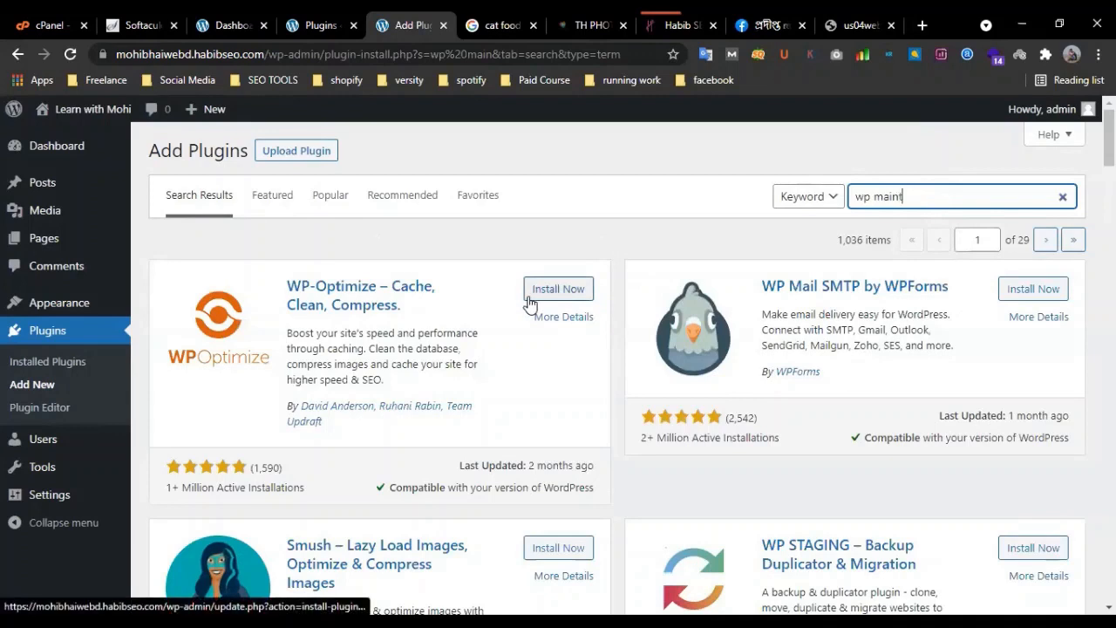
text(a)
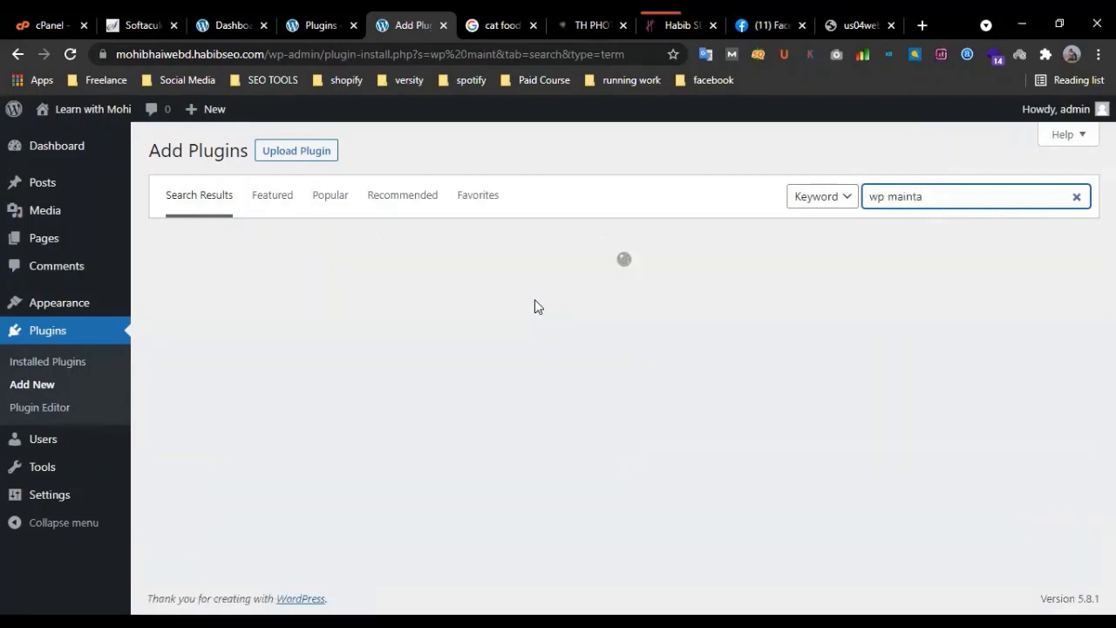
text(ins)
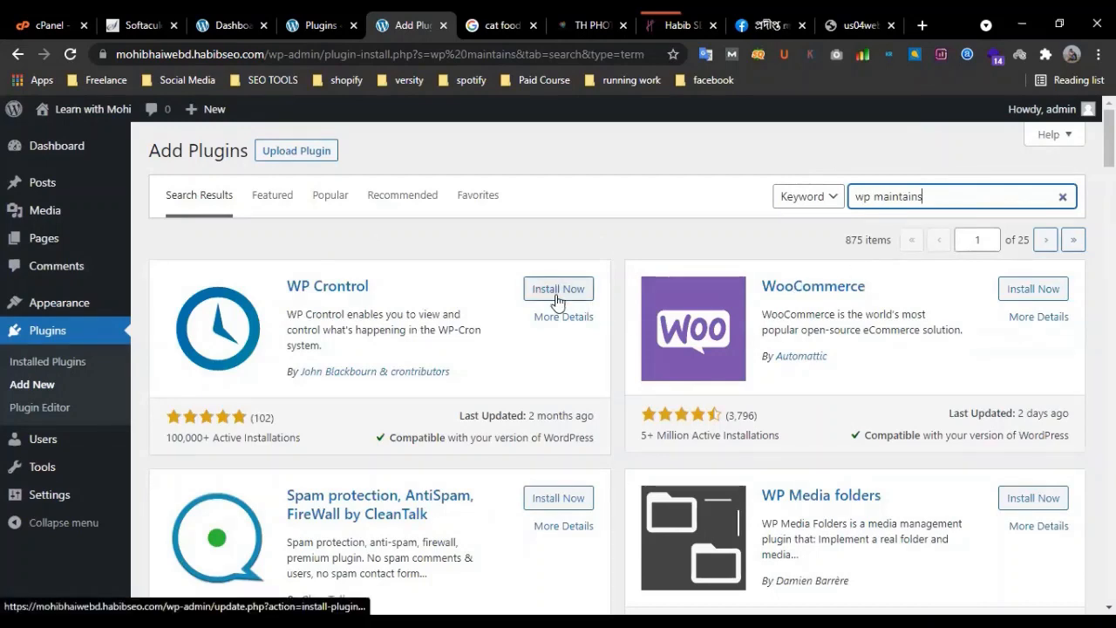
Change the plugin directory search to "wp maintainance".
scroll(556, 300, down, 2)
scroll(559, 303, down, 1)
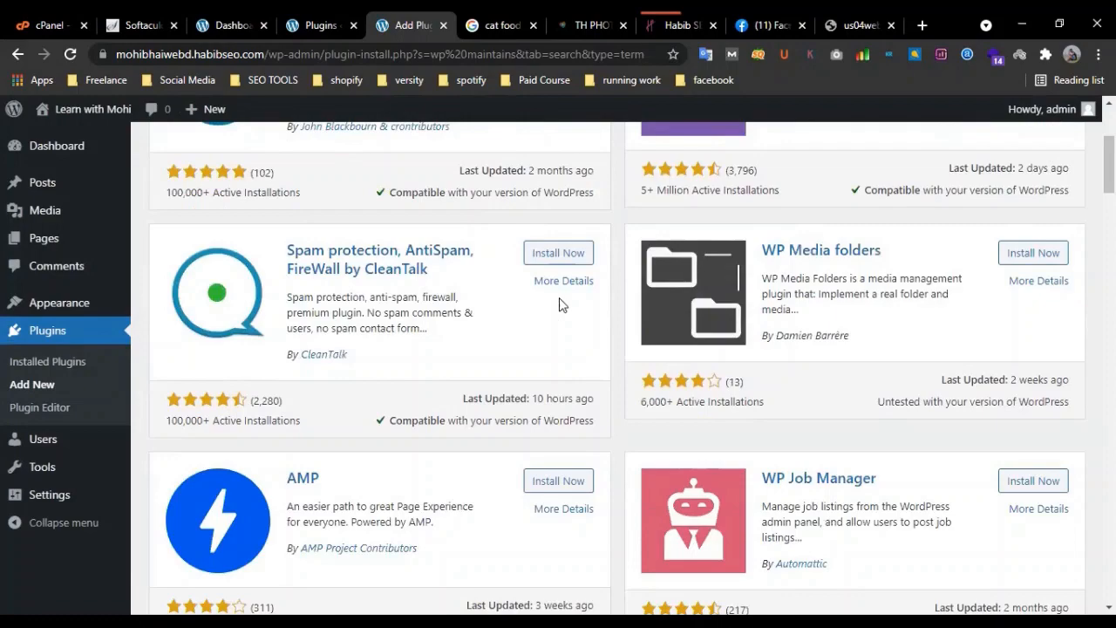
scroll(560, 303, down, 3)
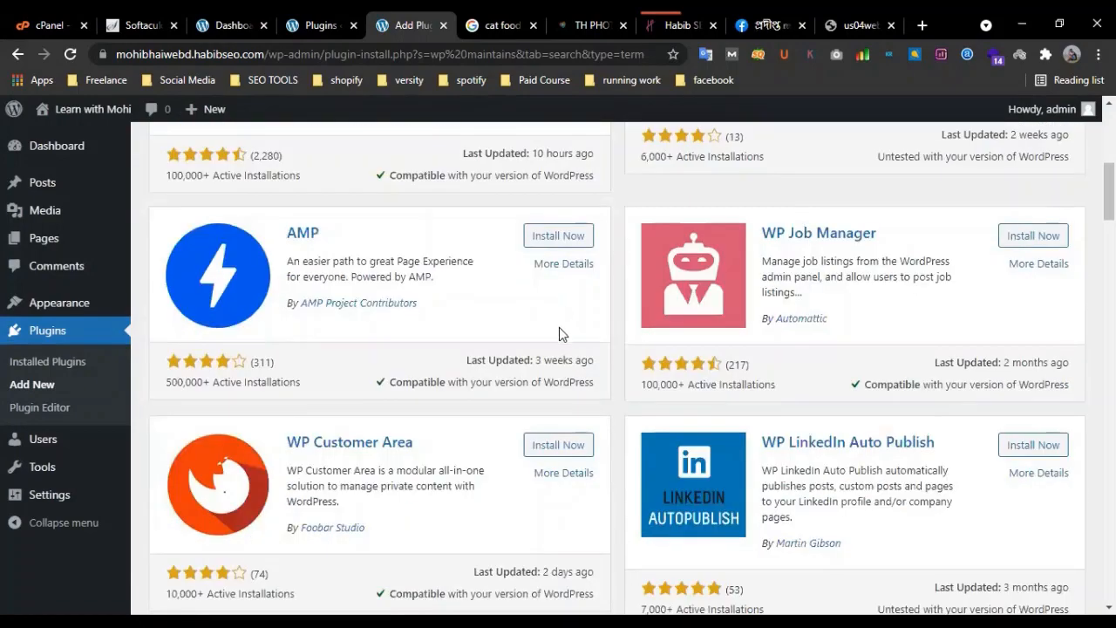
scroll(558, 327, up, 3)
scroll(393, 366, up, 3)
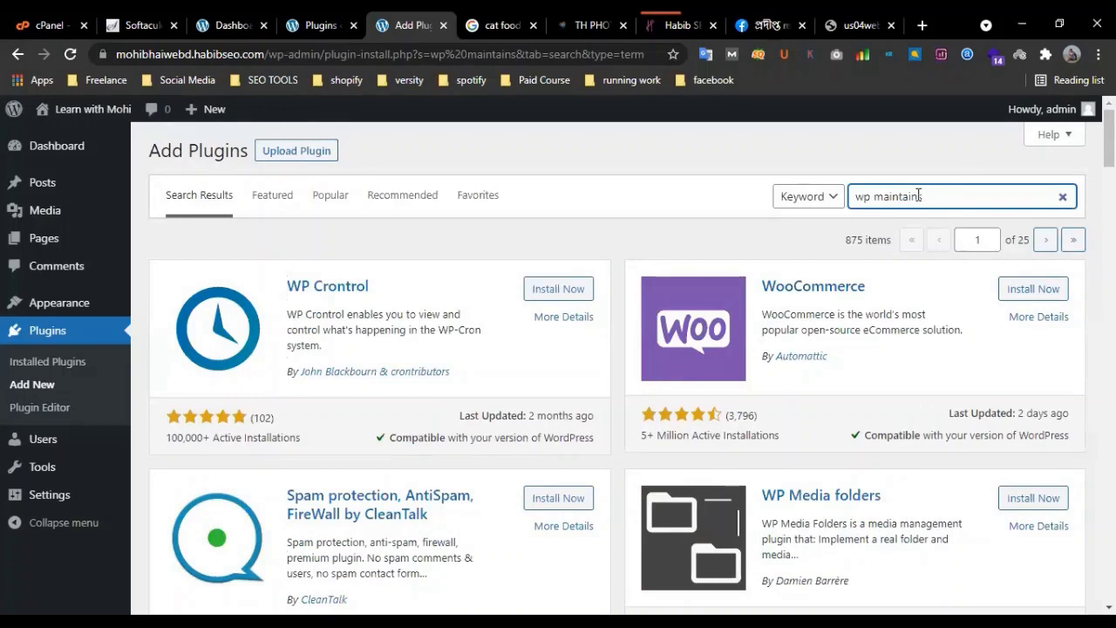
drag(918, 195, 876, 198)
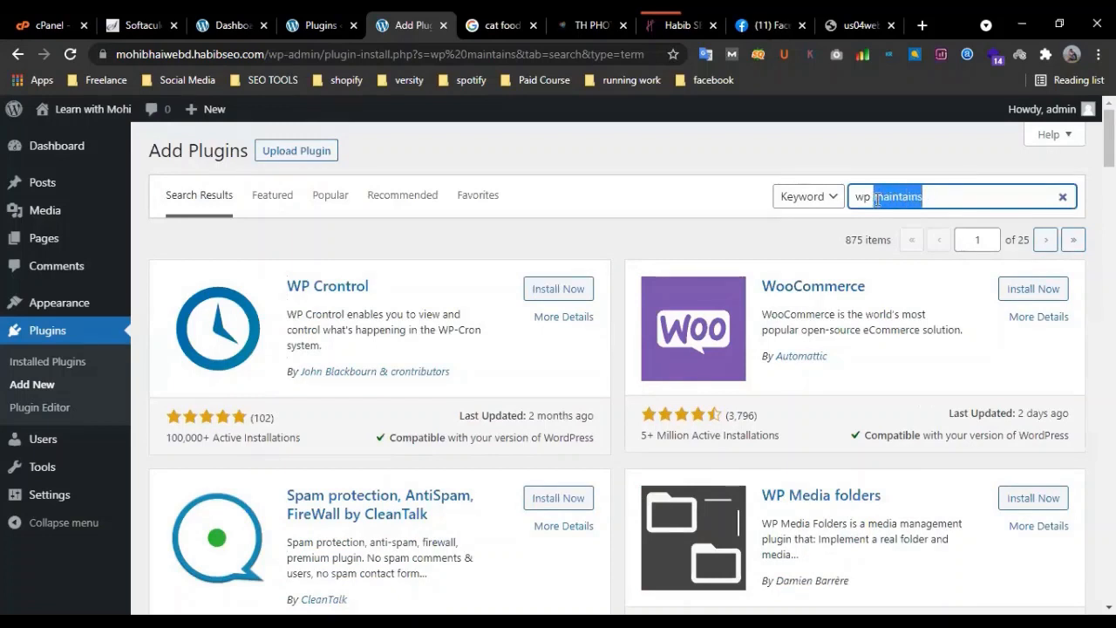
key(BackSpace)
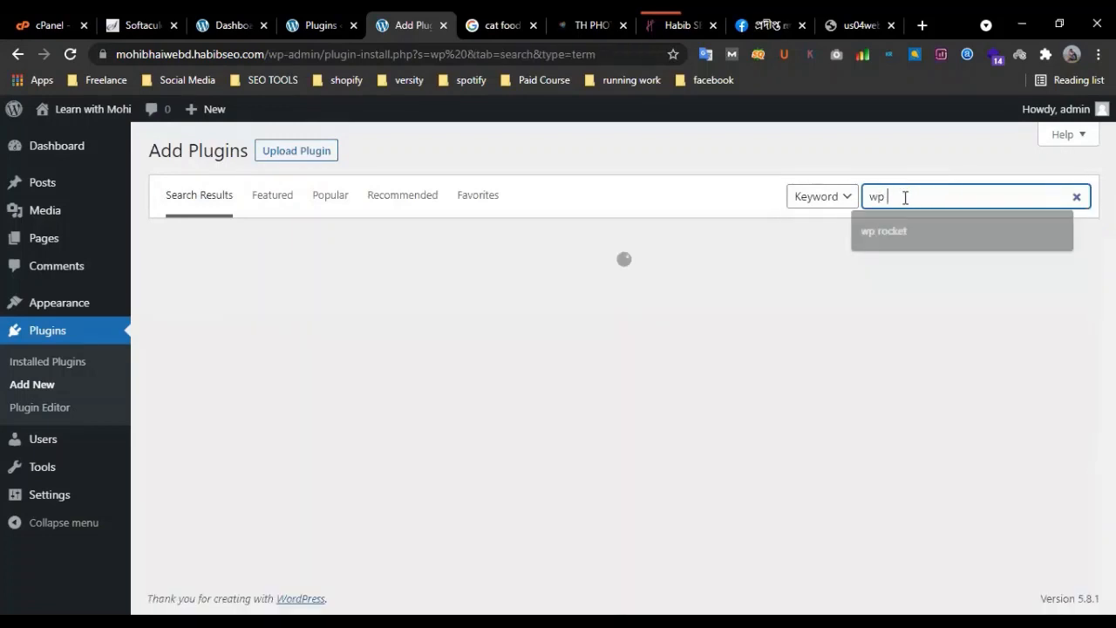
text(man)
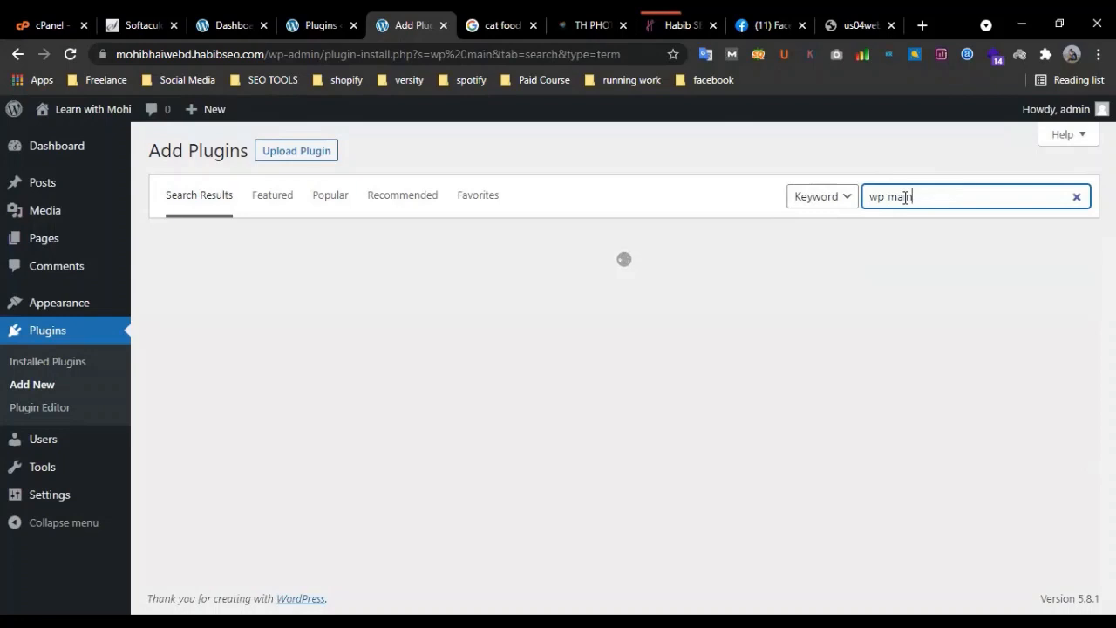
text(tain)
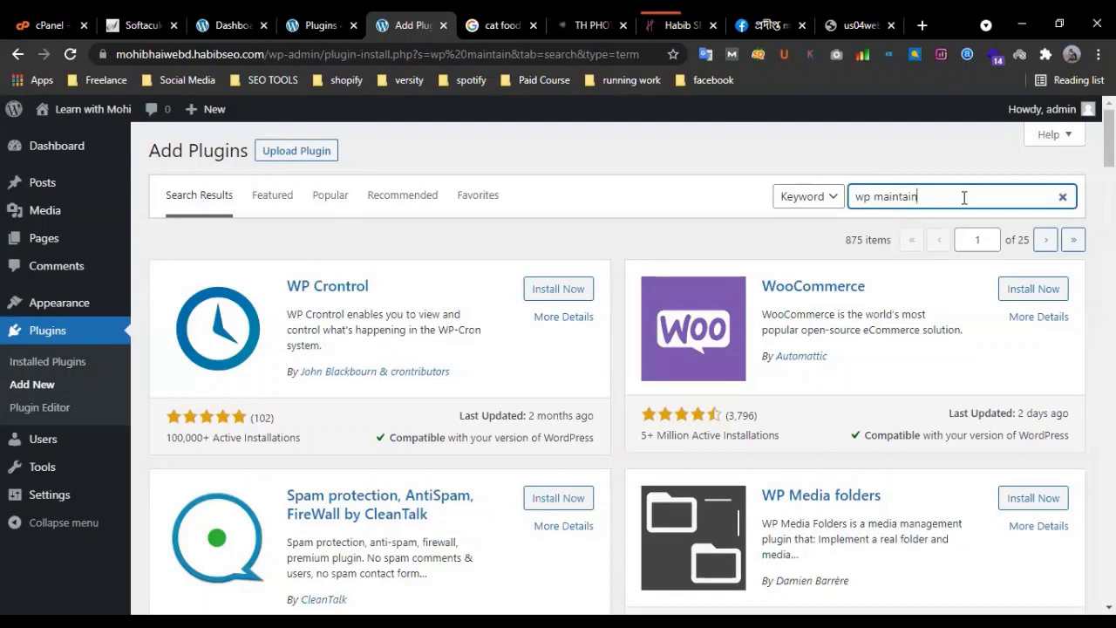
text(an)
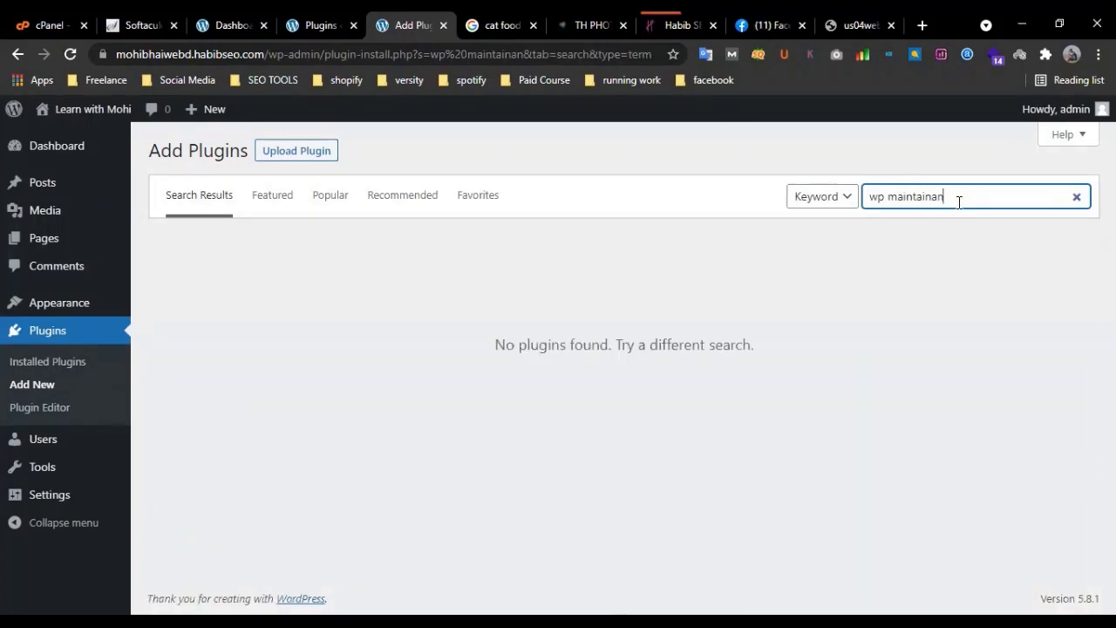
text(ce)
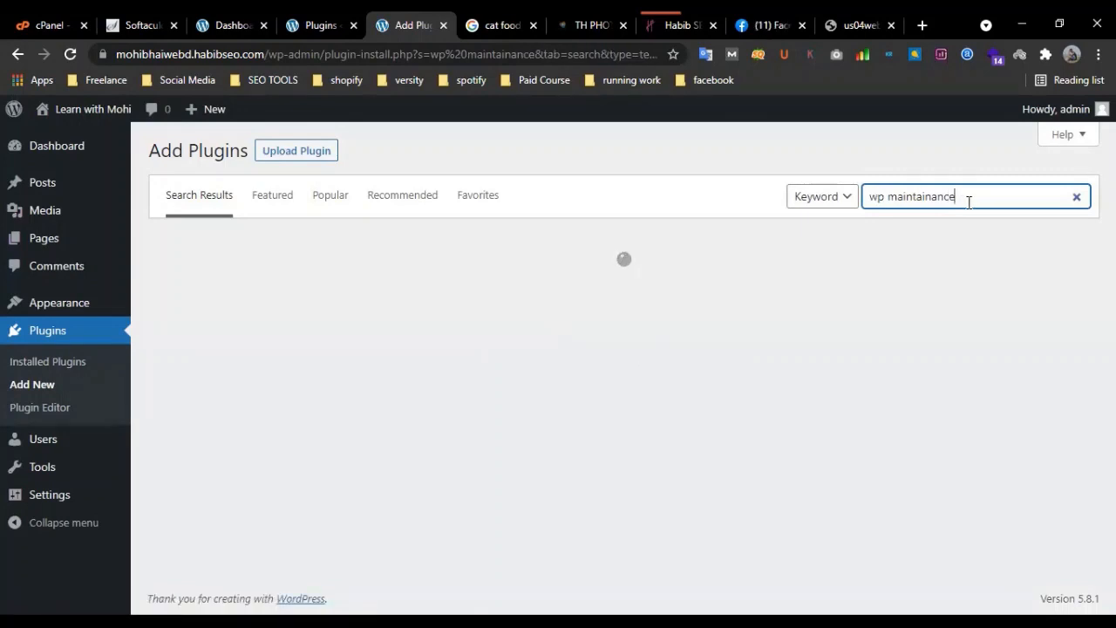
Look through the "wp maintainance" search results for a suitable maintenance plugin.
drag(969, 201, 903, 196)
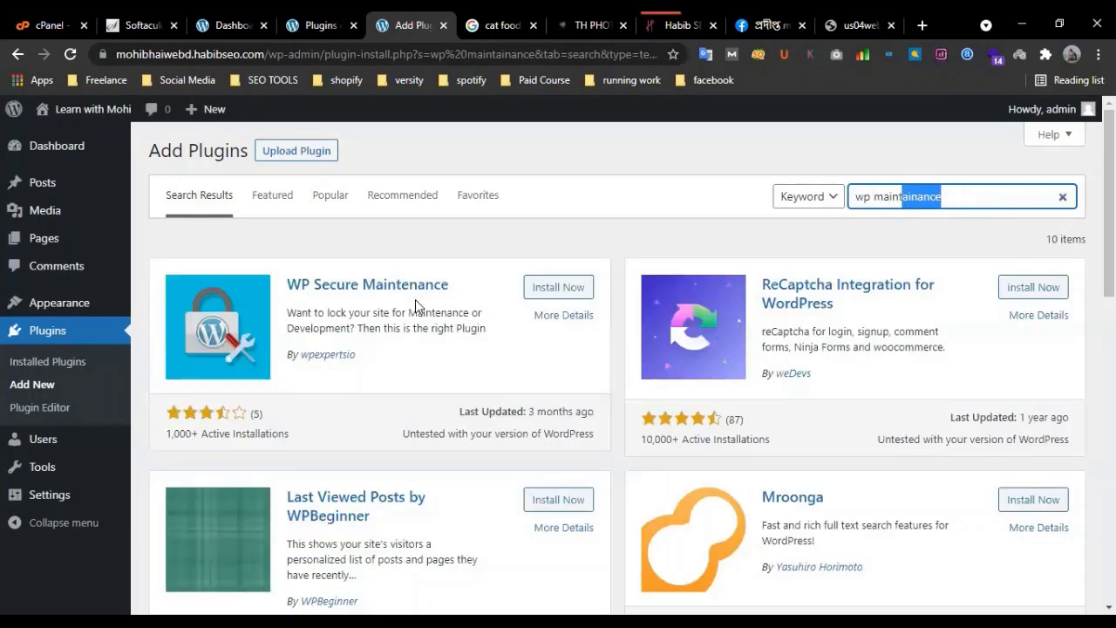
drag(954, 193, 834, 212)
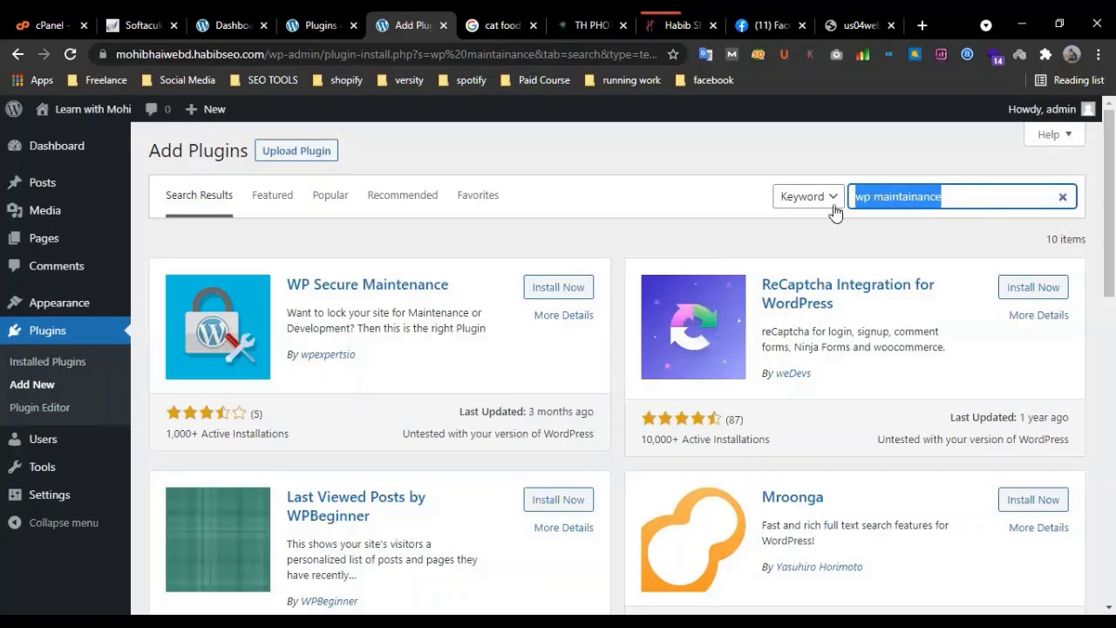
scroll(532, 391, down, 3)
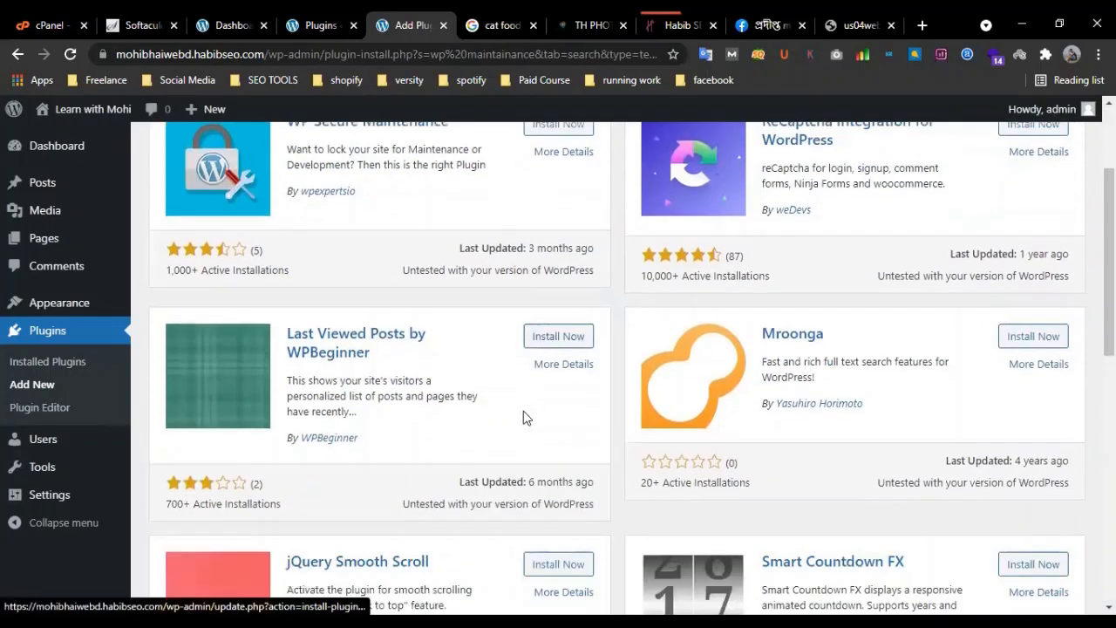
scroll(518, 394, down, 5)
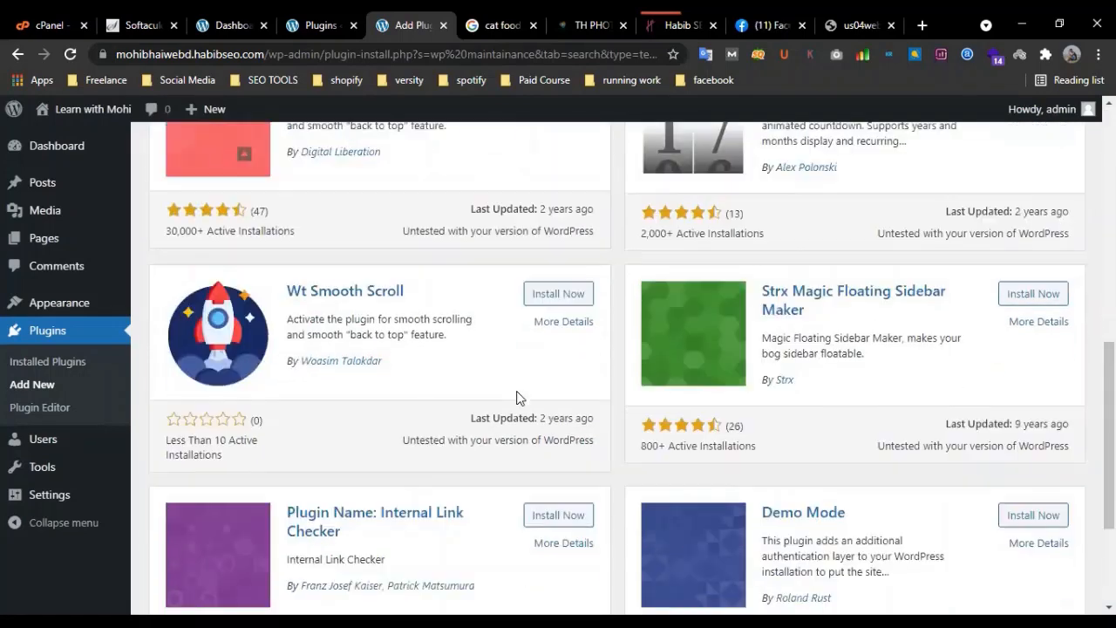
scroll(519, 392, down, 1)
scroll(521, 394, down, 1)
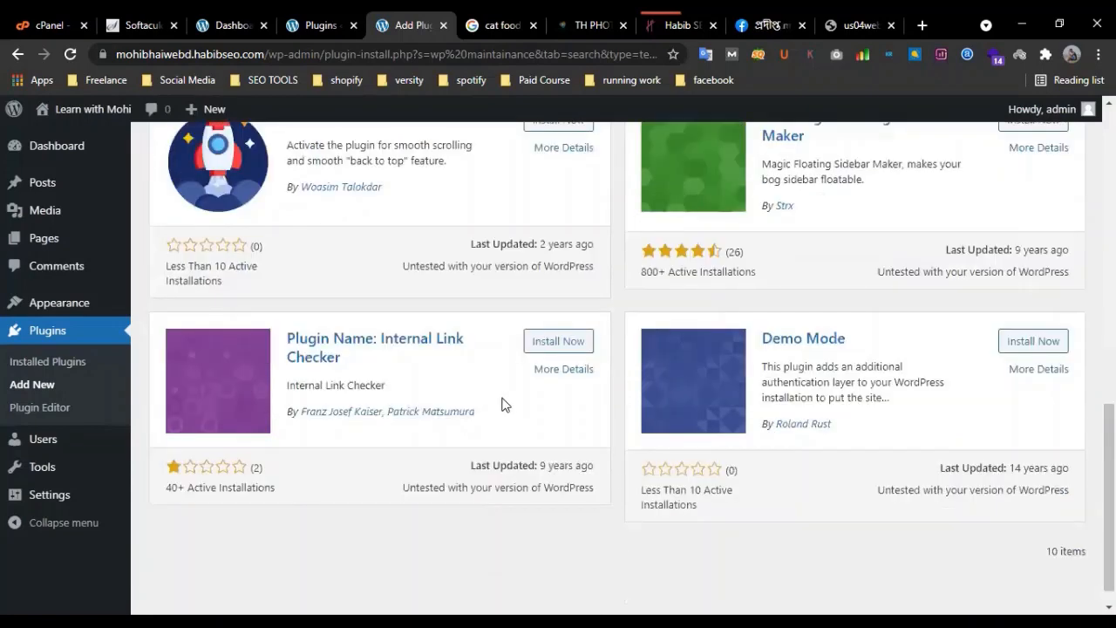
scroll(502, 404, up, 4)
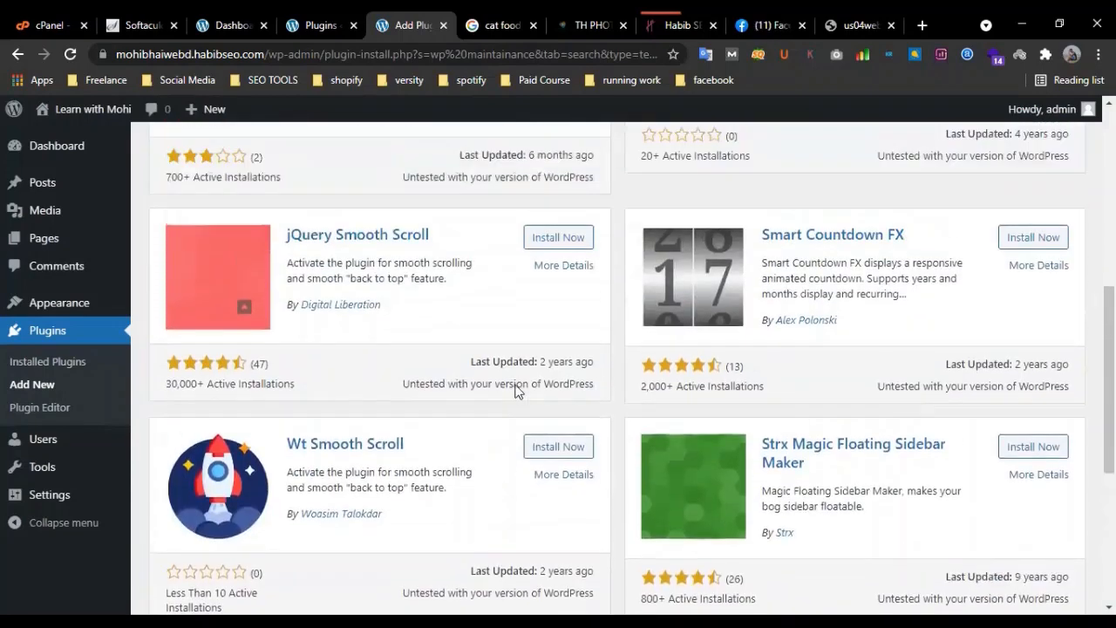
scroll(948, 261, up, 3)
Look up "maintainance" on Google in a new tab and take the suggested spelling "maintenance".
drag(959, 199, 879, 196)
key(ctrl+c)
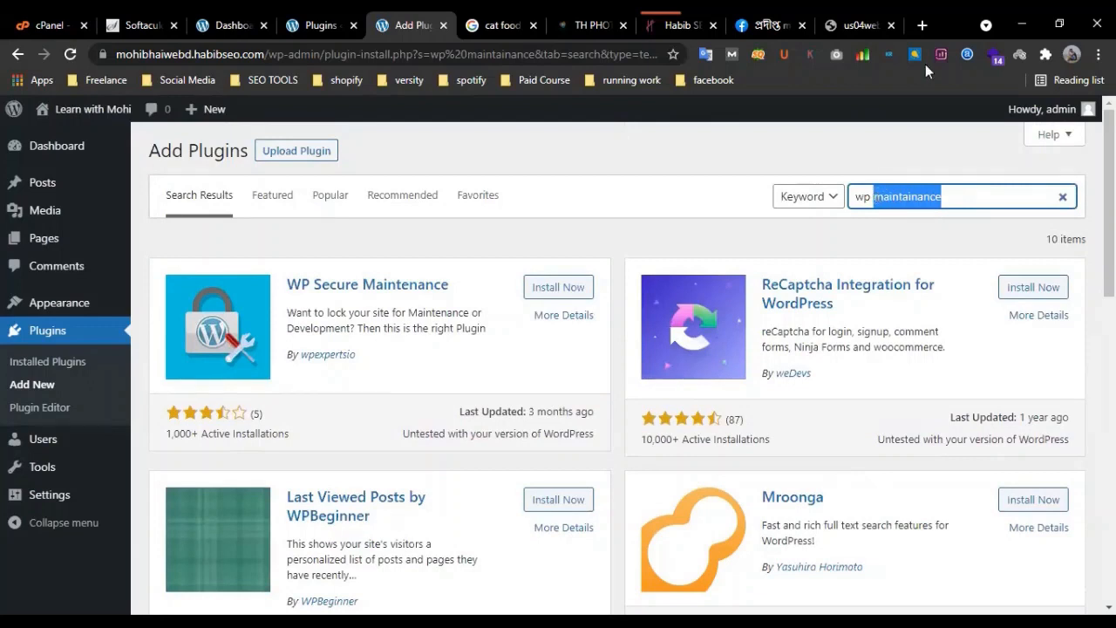
click(921, 25)
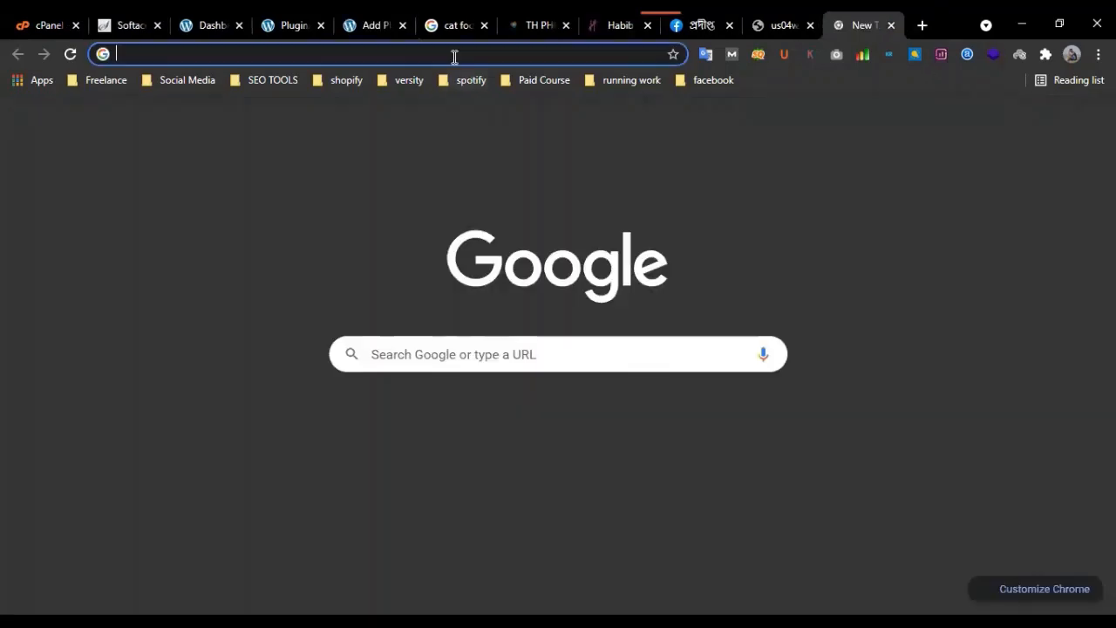
click(453, 54)
key(ctrl+v)
key(Return)
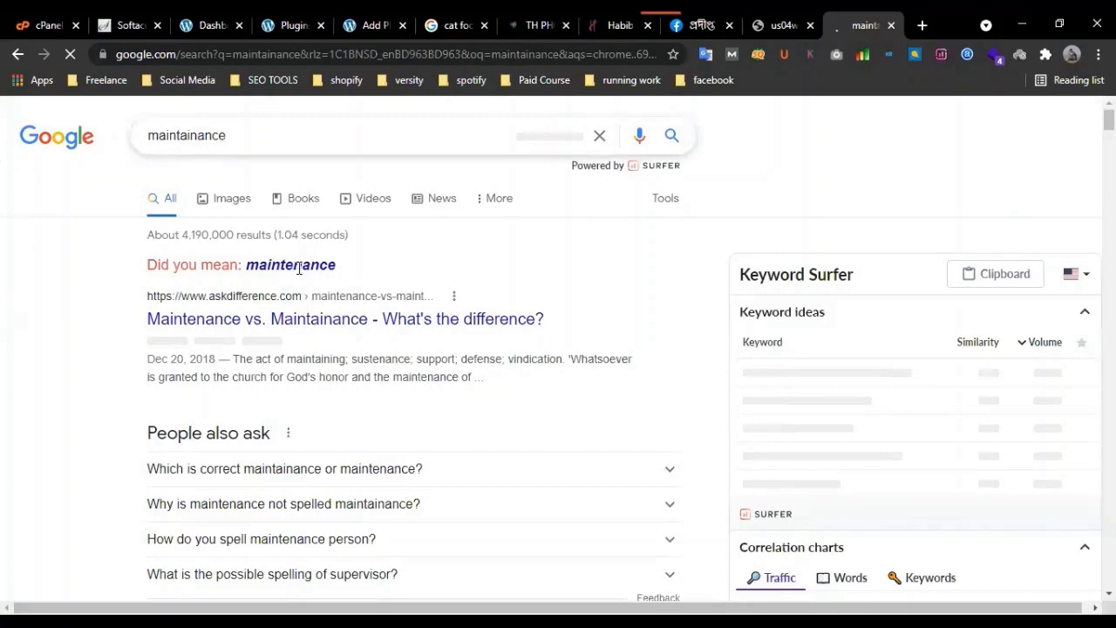
drag(257, 134, 104, 149)
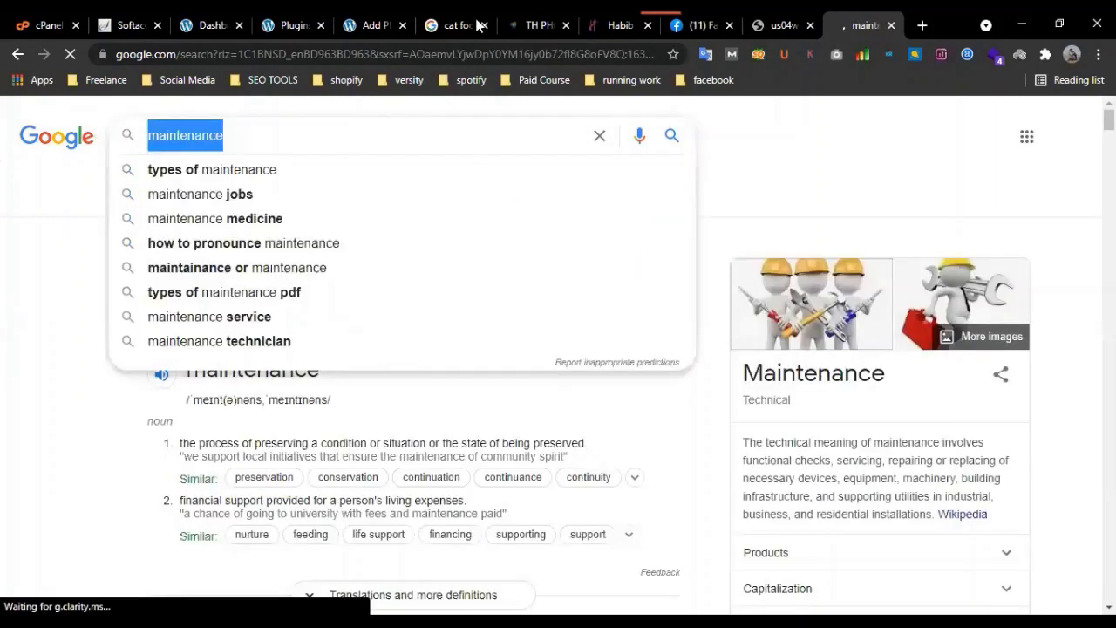
Return to the Add Plugins tab and correct the plugin search to "wp maintenance".
click(331, 23)
click(362, 23)
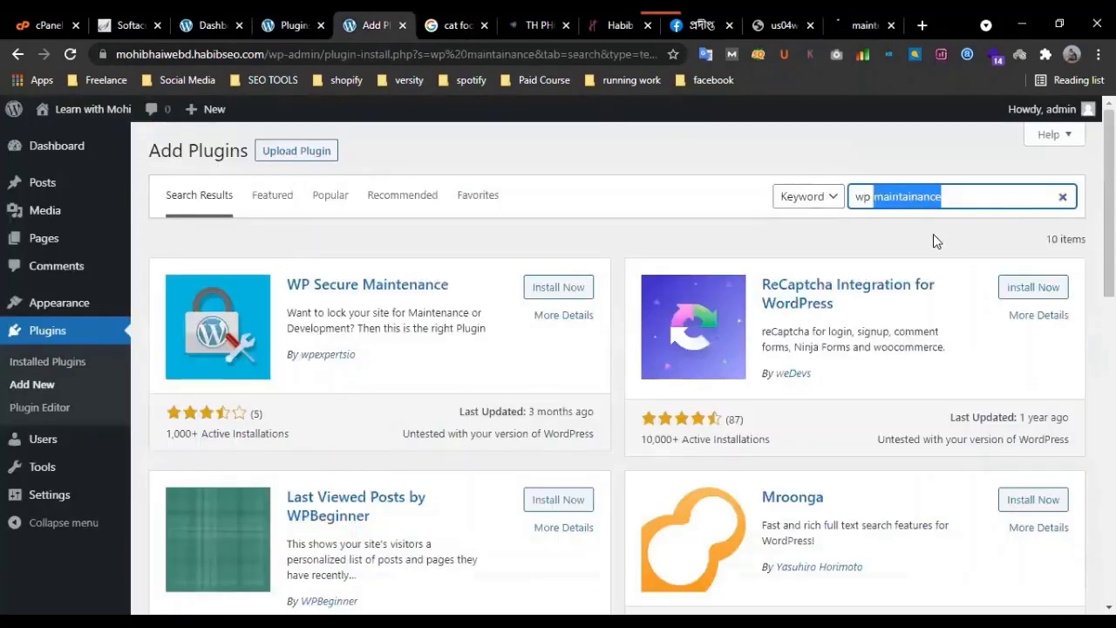
click(959, 201)
drag(959, 200, 875, 198)
text(maintenance)
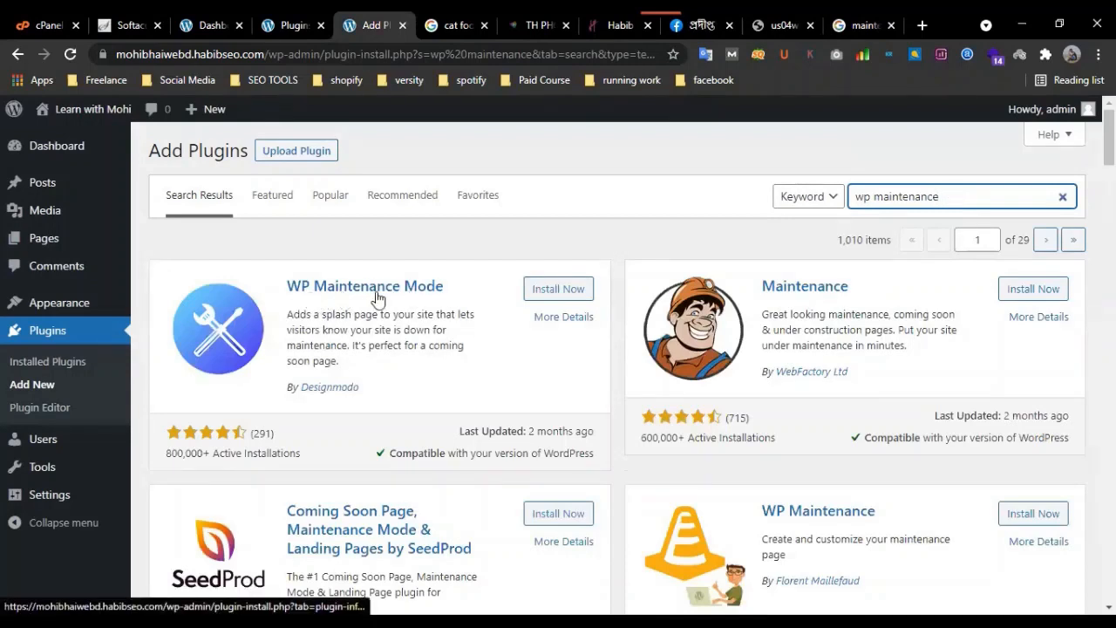
Install the WP Maintenance Mode plugin by Designmodo.
click(573, 292)
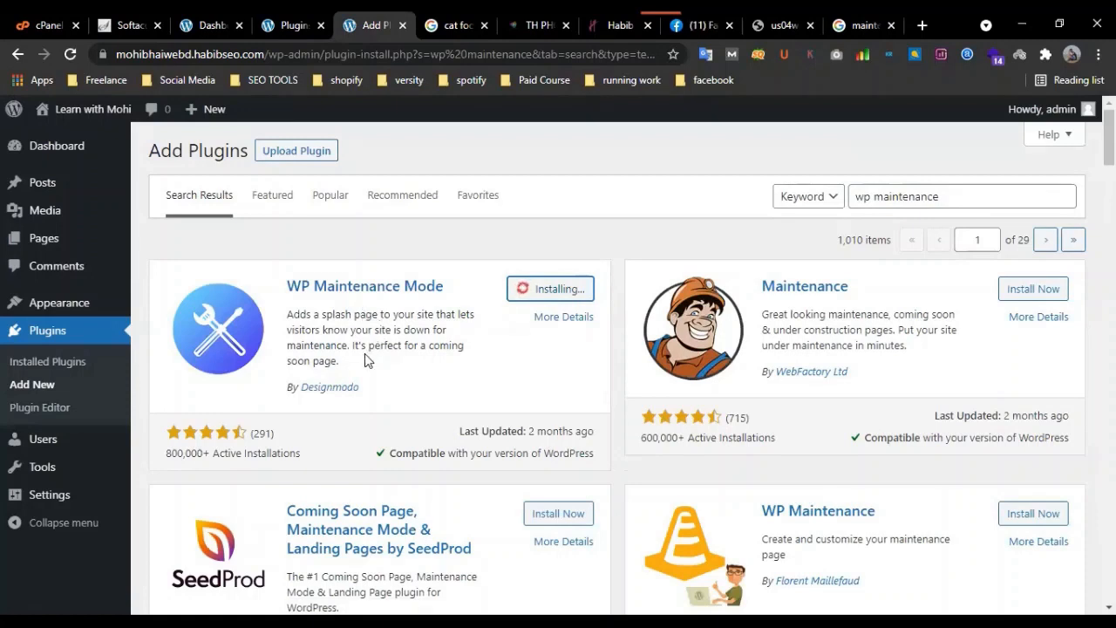
scroll(370, 353, down, 1)
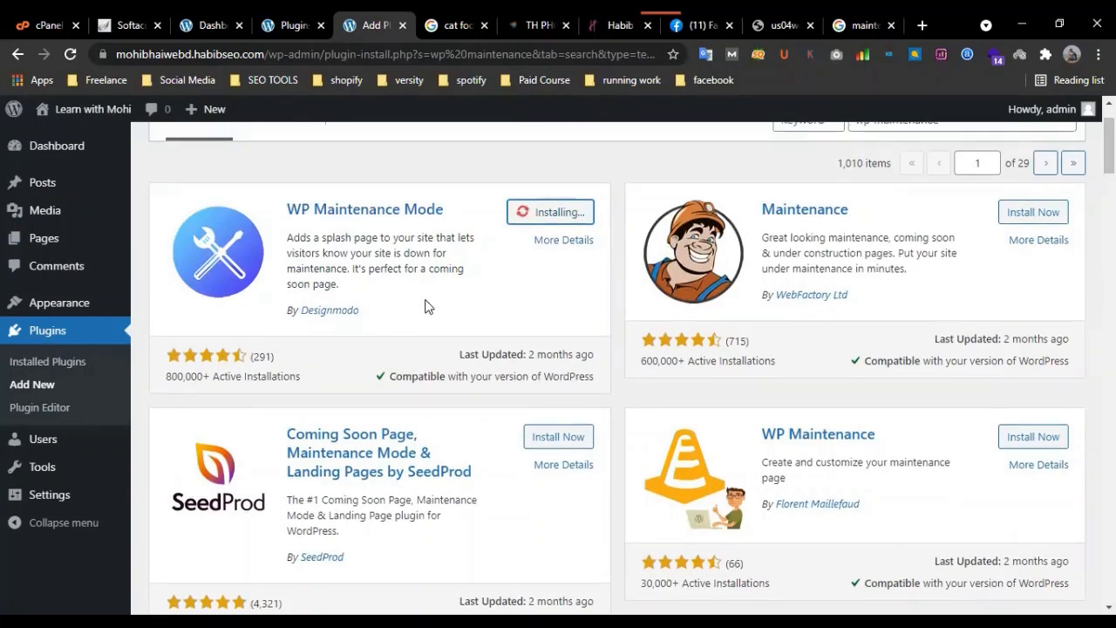
scroll(424, 304, up, 1)
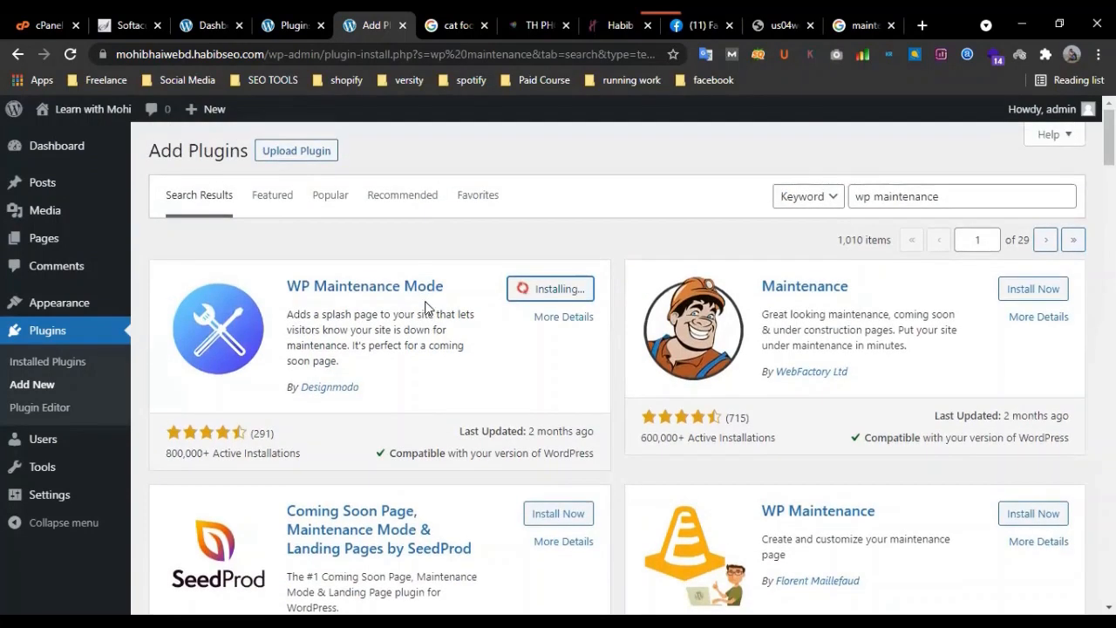
click(311, 21)
click(365, 21)
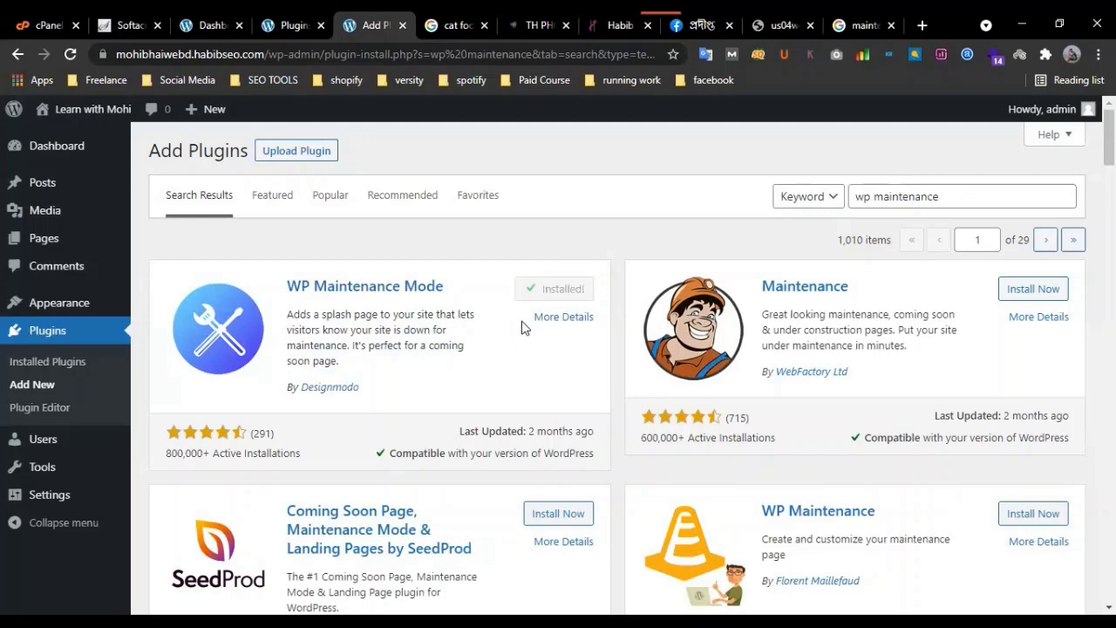
Activate WP Maintenance Mode in a new tab and open the plugin's settings in another tab.
click(558, 297)
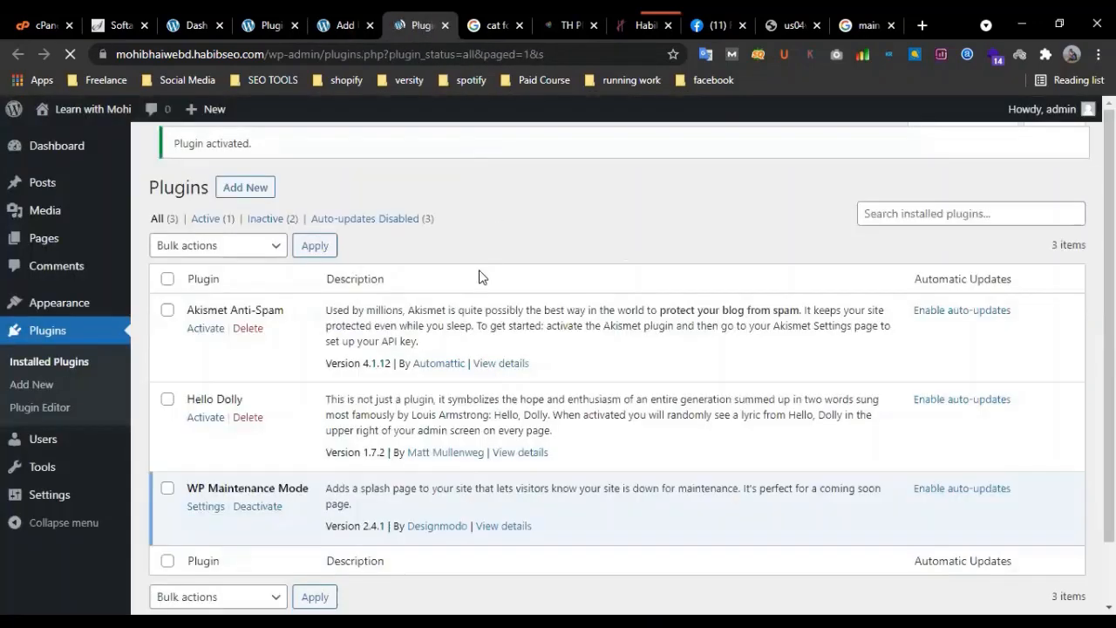
scroll(330, 353, down, 1)
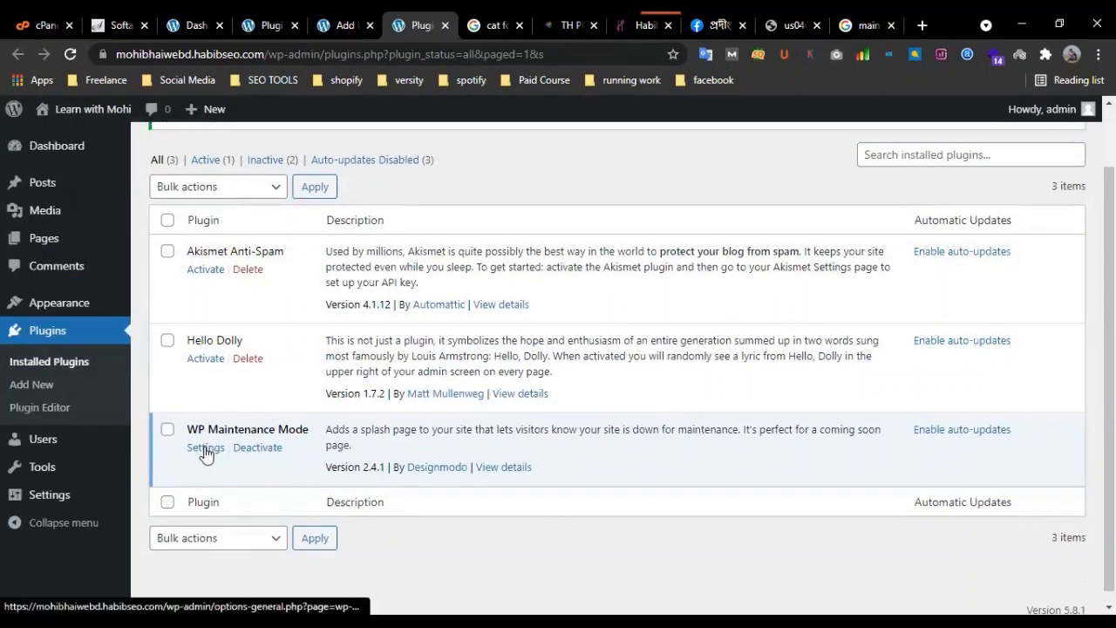
ctrl+click(206, 445)
click(442, 23)
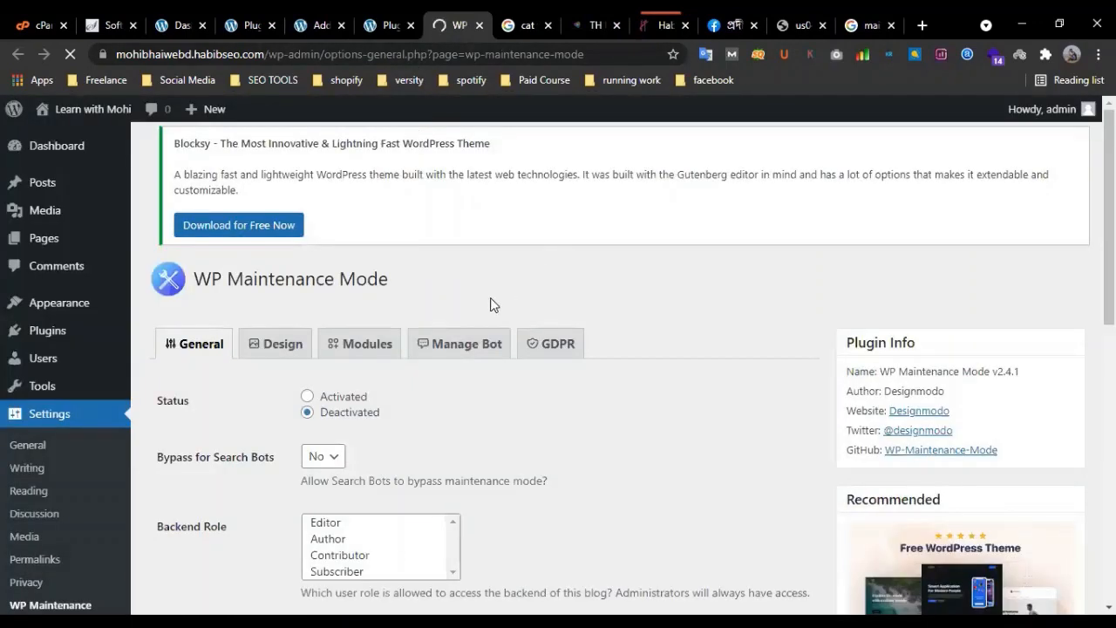
Set the maintenance mode status to Activated in the plugin's General settings.
scroll(337, 344, down, 1)
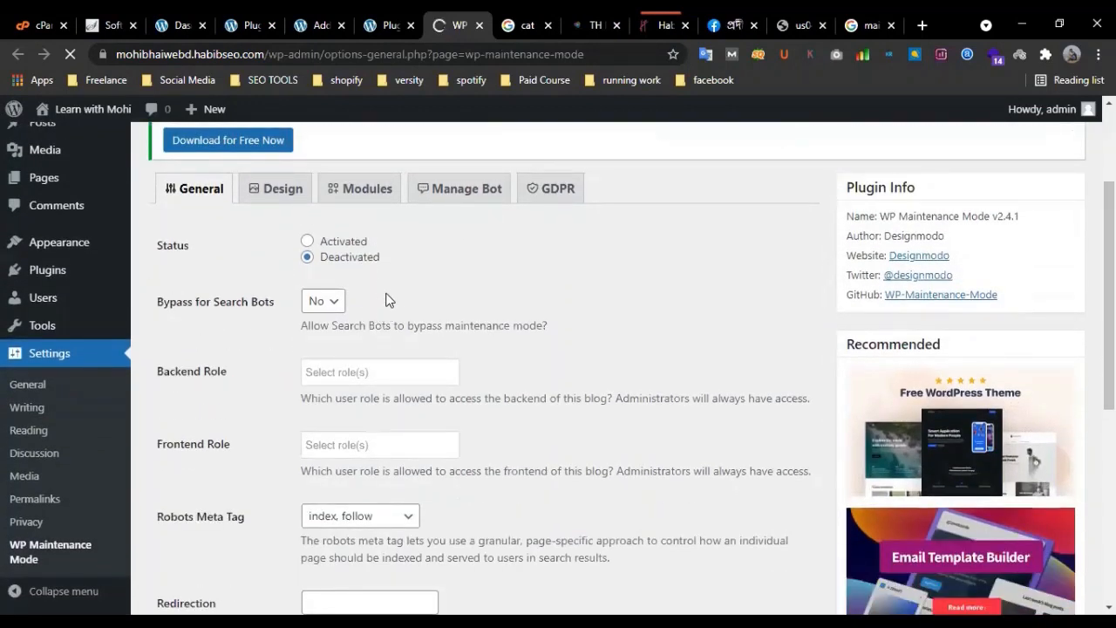
scroll(338, 275, down, 1)
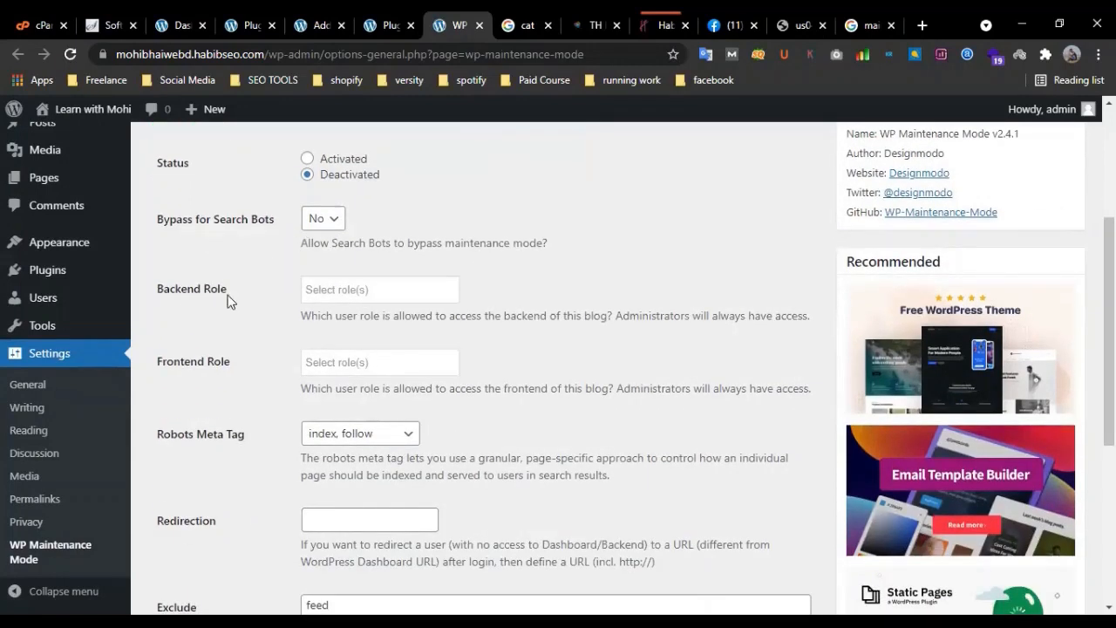
click(307, 159)
Review the remaining General settings of WP Maintenance Mode, including the Robots Meta Tag options, Redirection and Exclude.
scroll(329, 224, down, 2)
scroll(329, 224, down, 1)
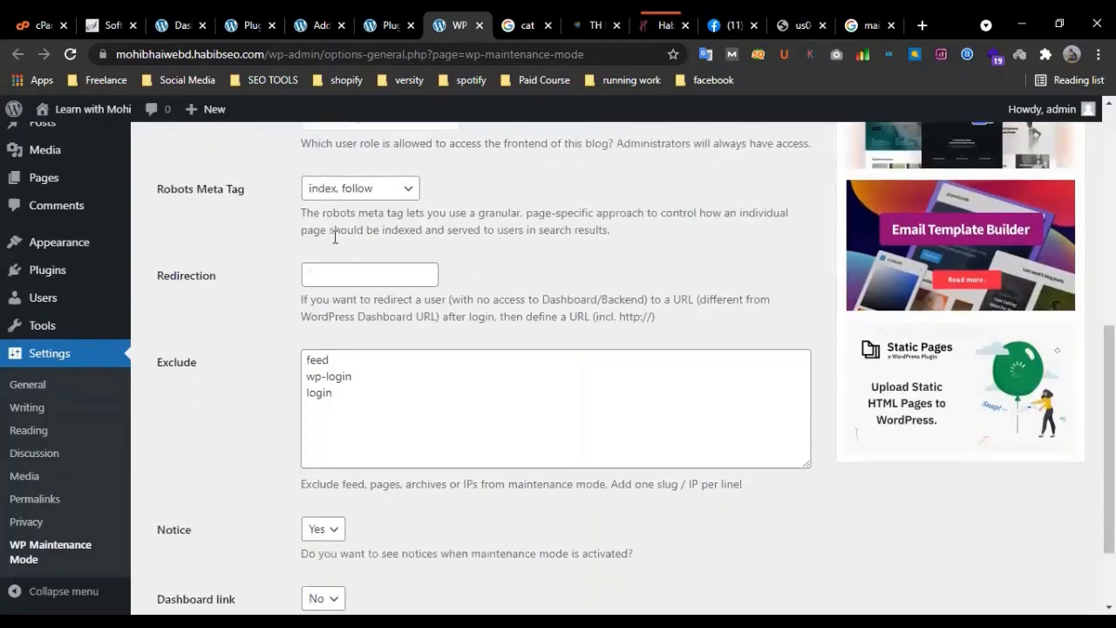
scroll(329, 226, up, 2)
scroll(329, 229, down, 1)
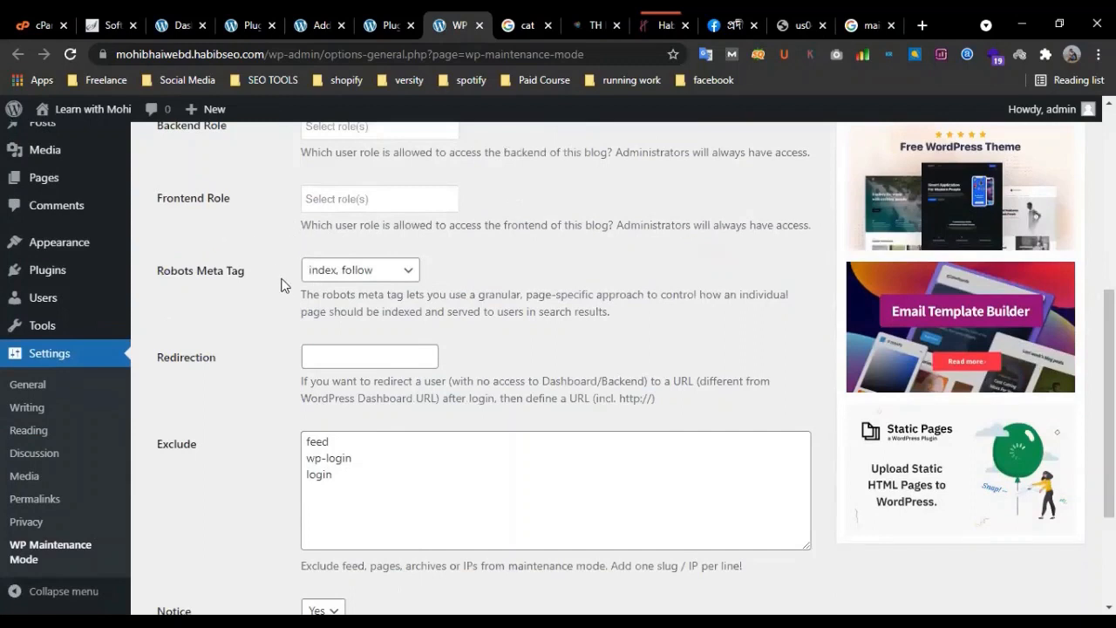
scroll(280, 285, down, 1)
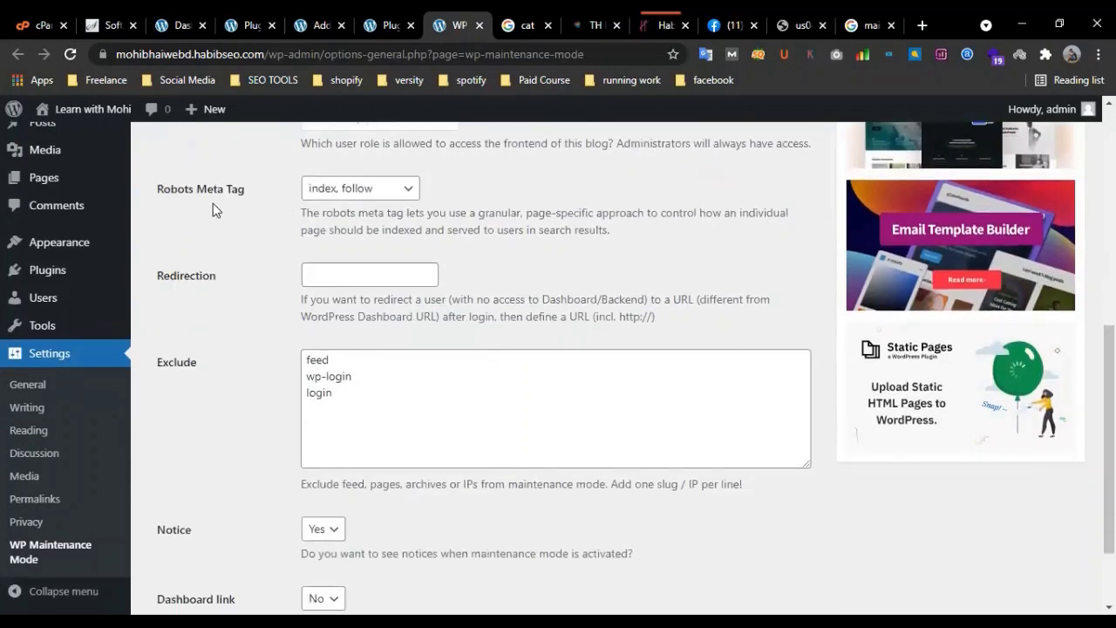
click(396, 196)
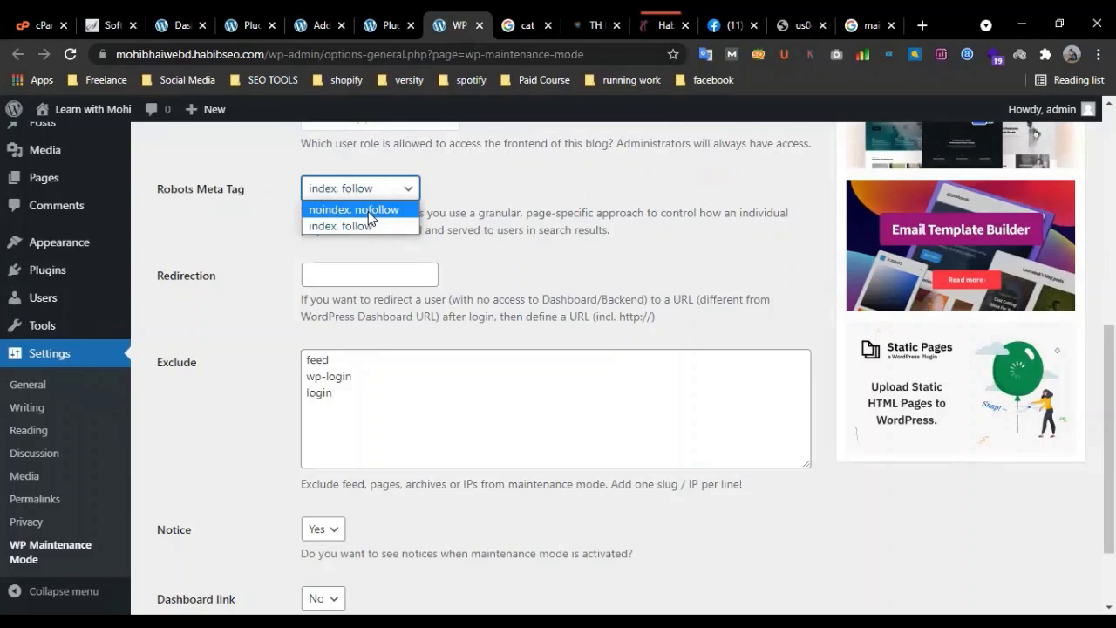
scroll(371, 243, down, 1)
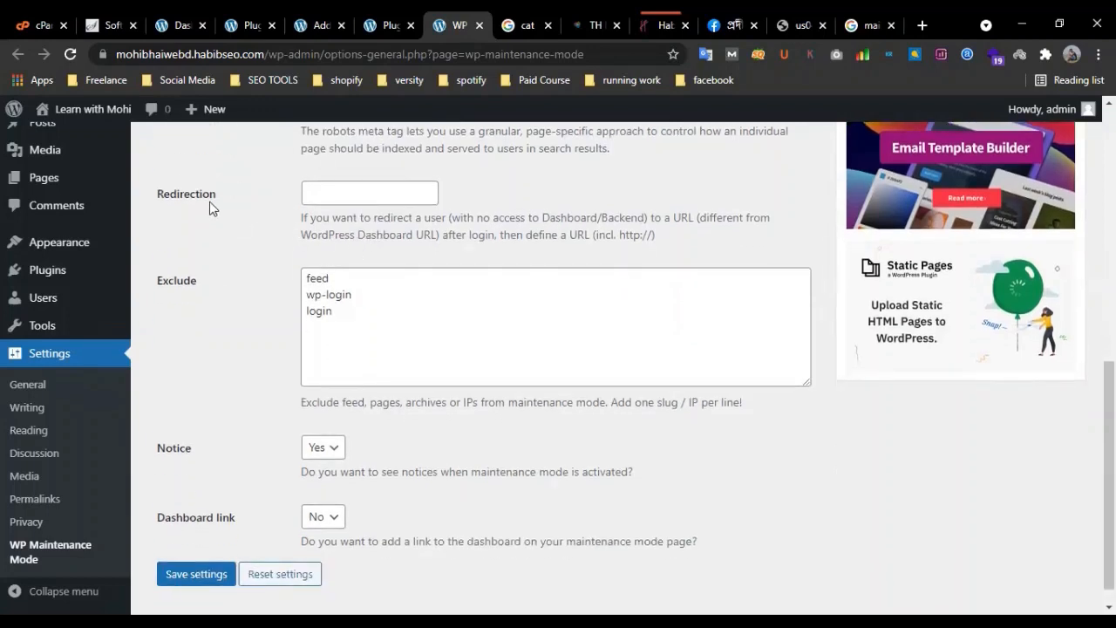
Save the WP Maintenance Mode General settings with the status set to Activated.
mouse_move(152, 291)
scroll(301, 362, down, 1)
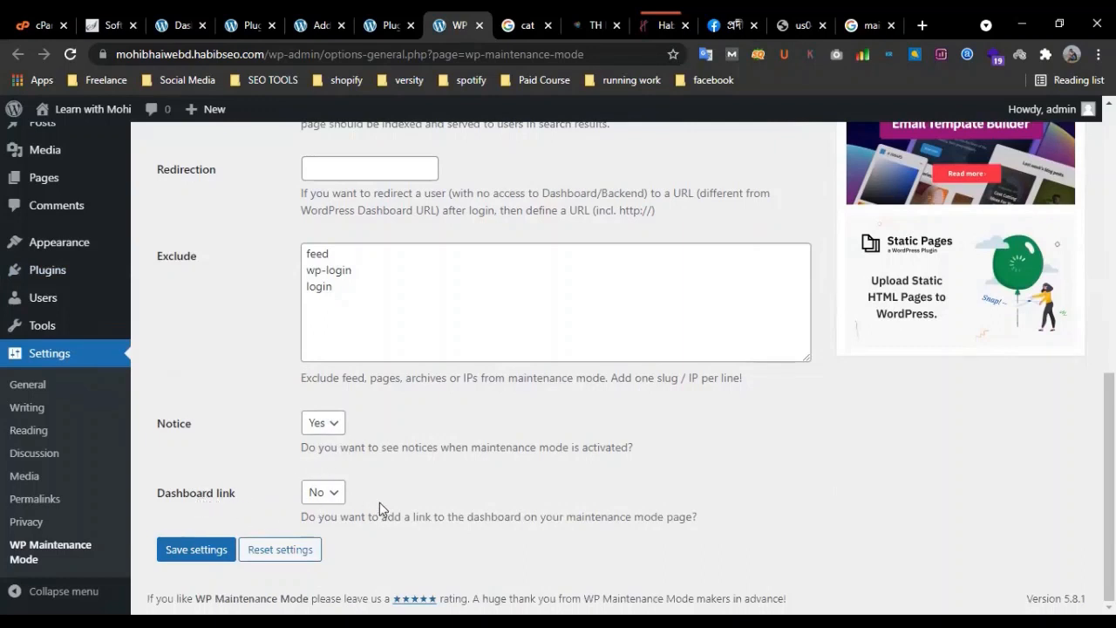
click(225, 547)
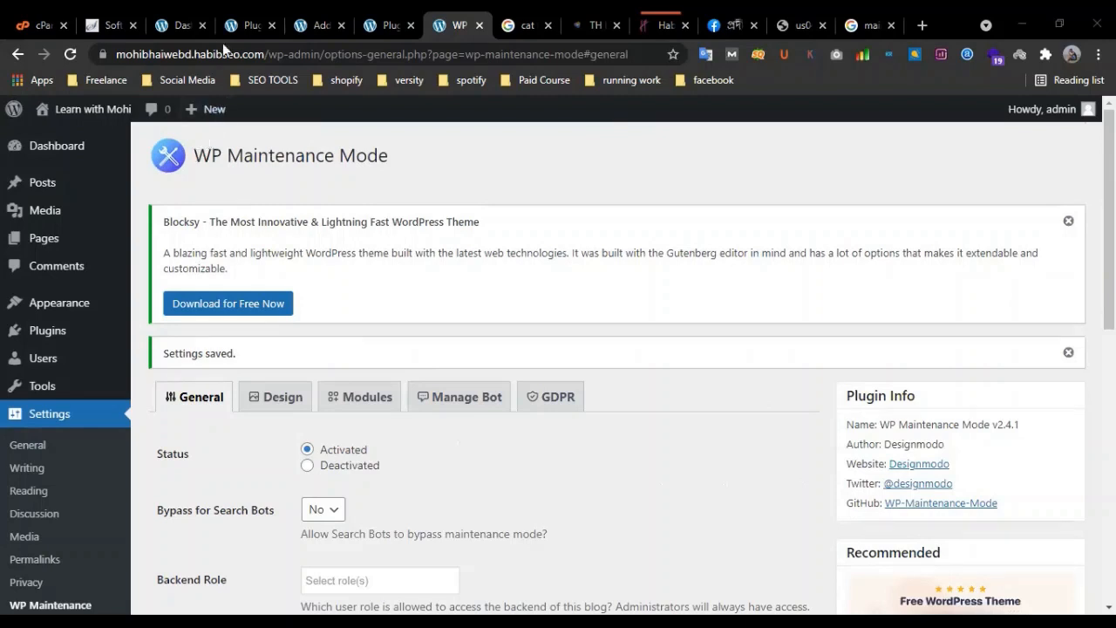
Open the WordPress site's subdomain address in a new incognito window to view it as a visitor.
click(265, 54)
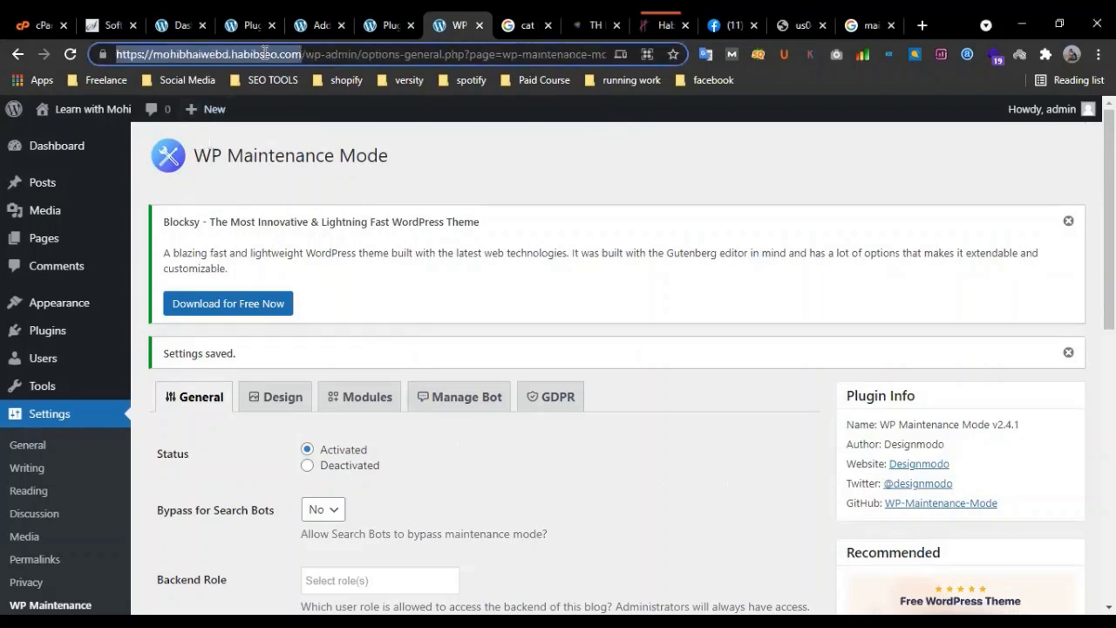
click(1097, 54)
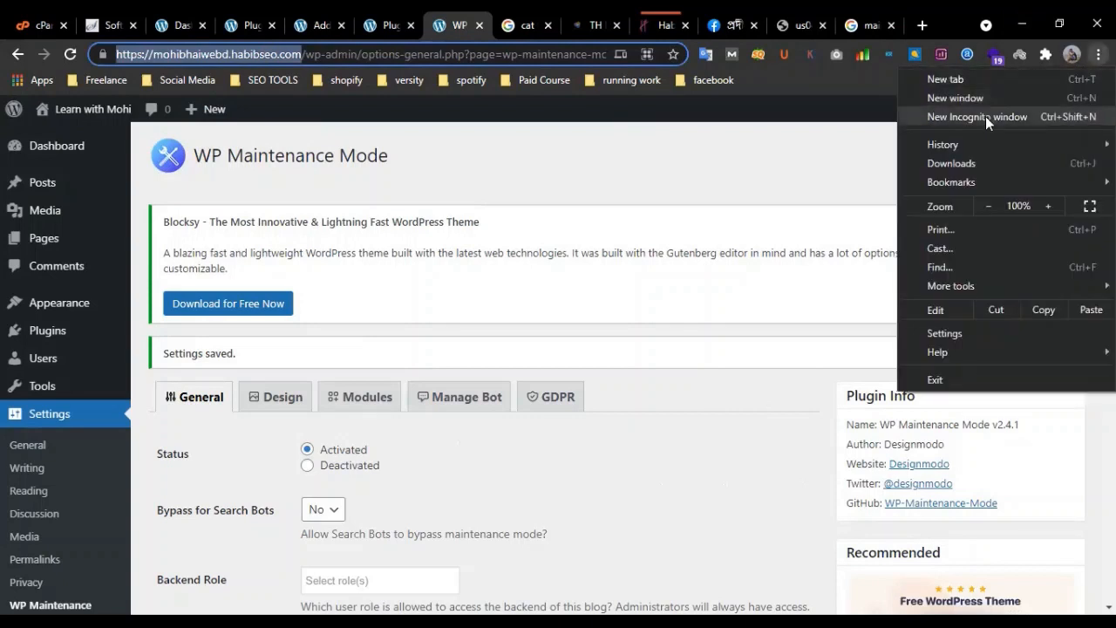
click(574, 92)
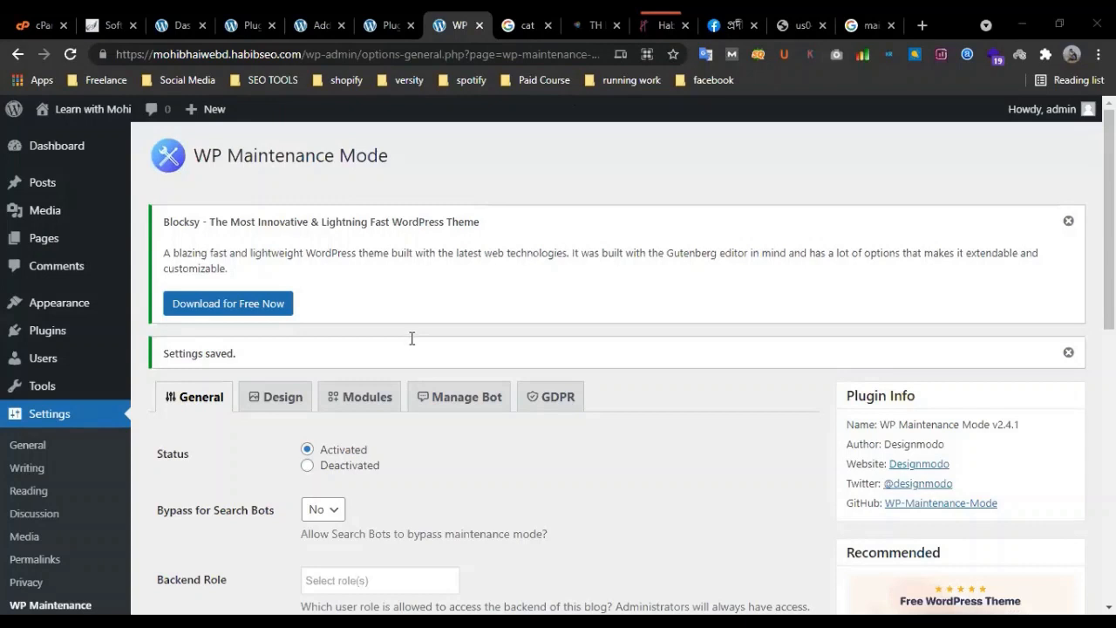
key(alt+Tab)
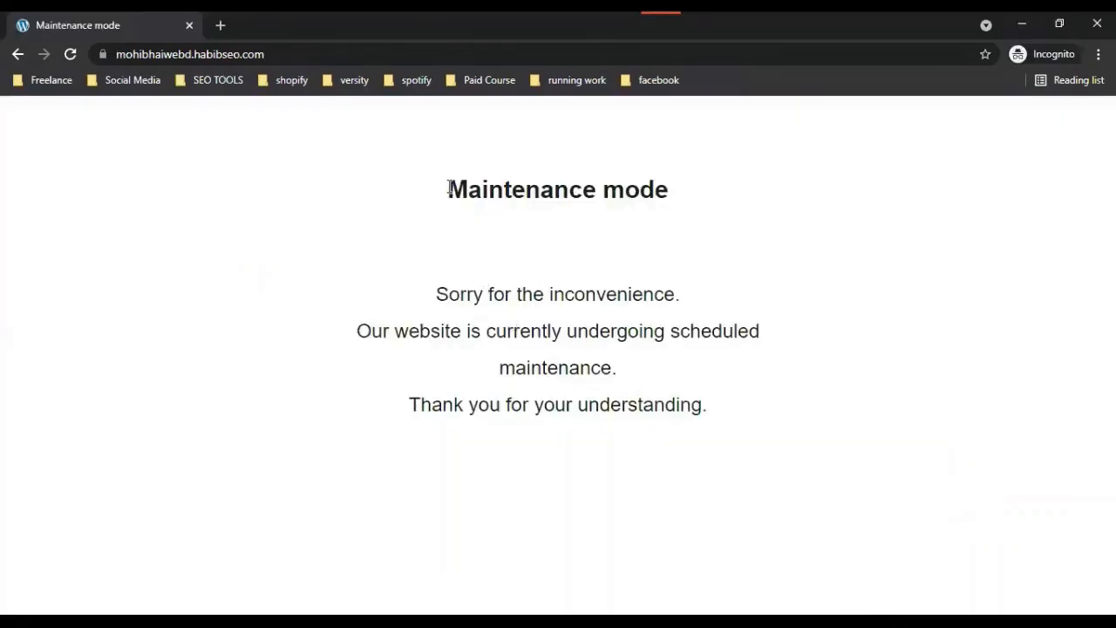
Examine the heading, message and address of the visitor-facing page in the incognito window.
triple_click(629, 193)
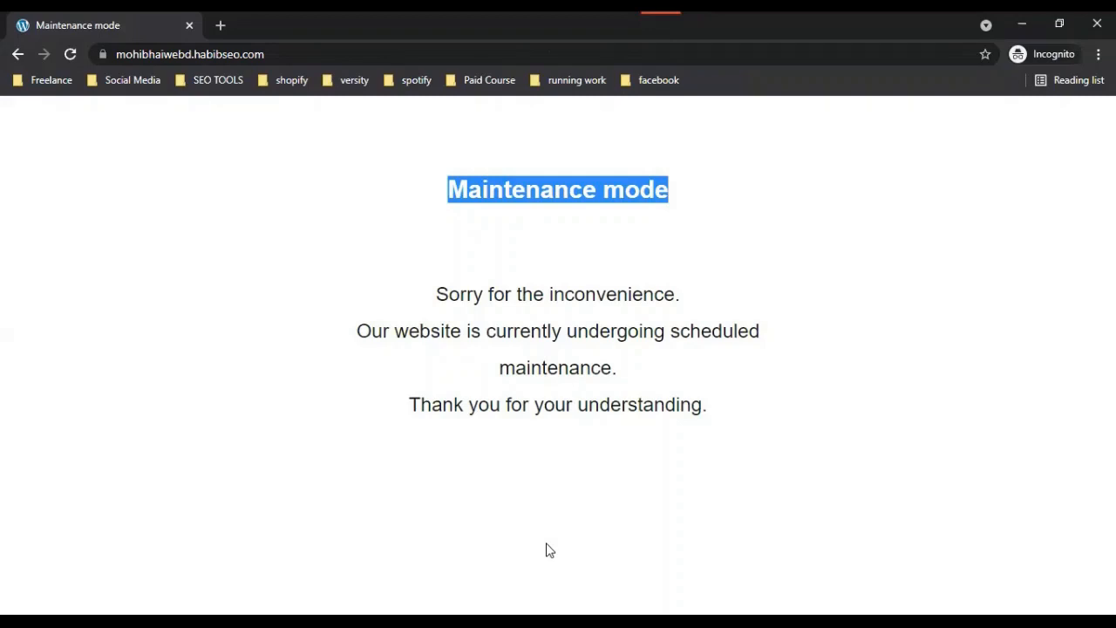
key(alt+Tab)
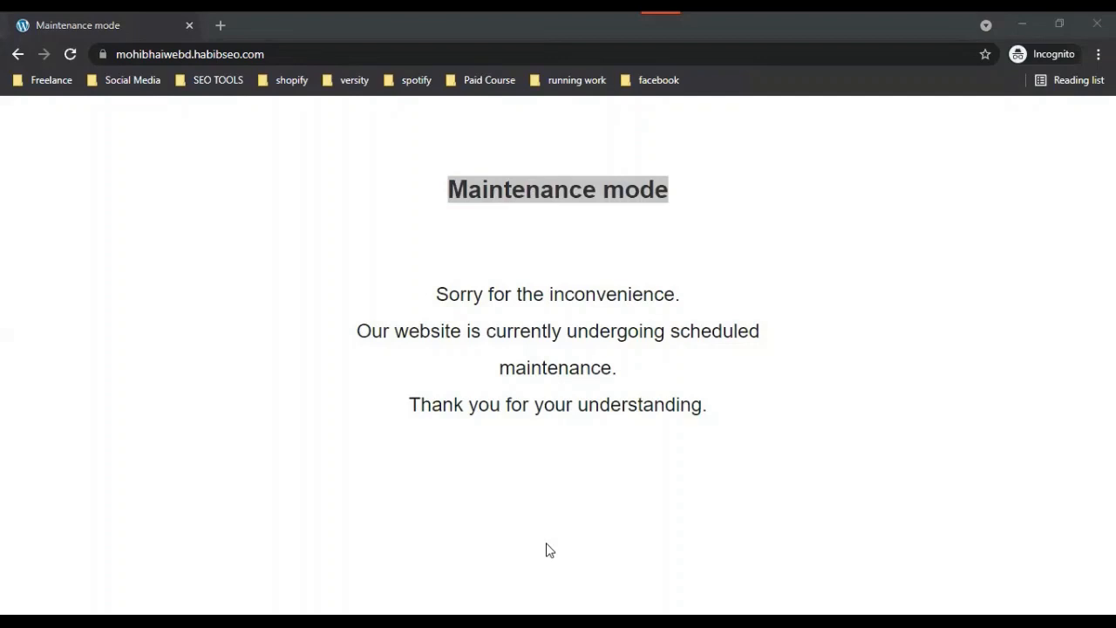
click(446, 193)
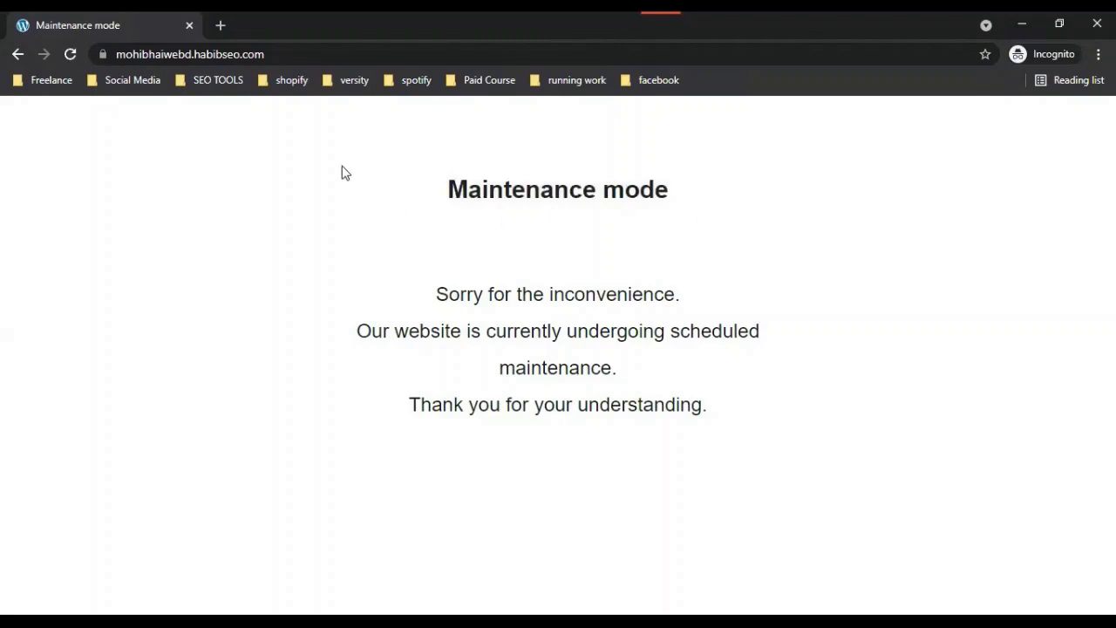
click(289, 52)
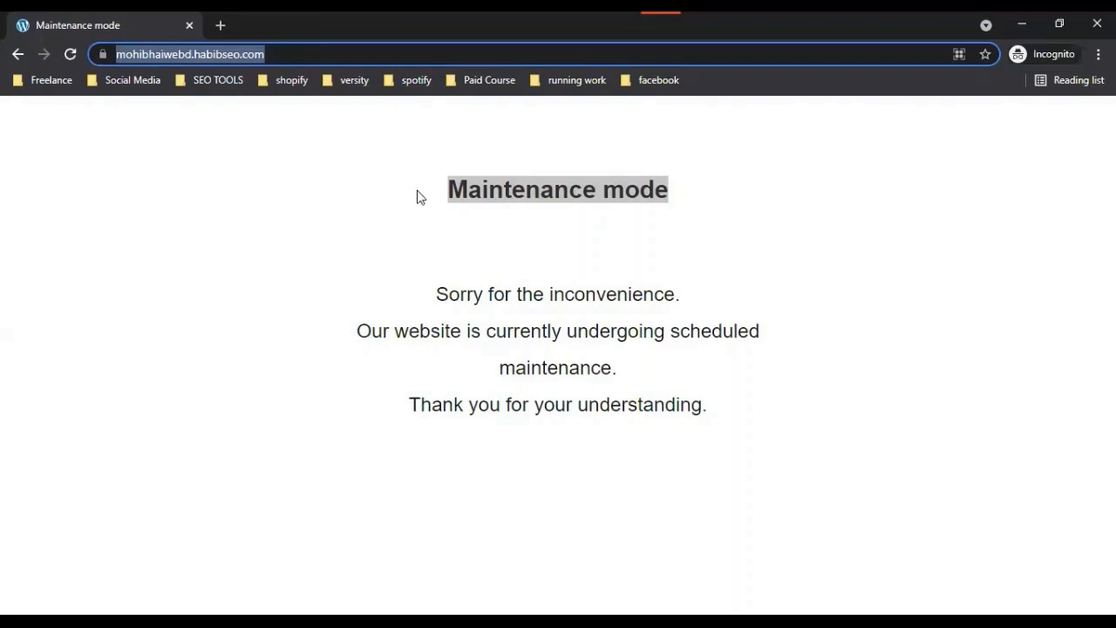
drag(419, 196, 688, 201)
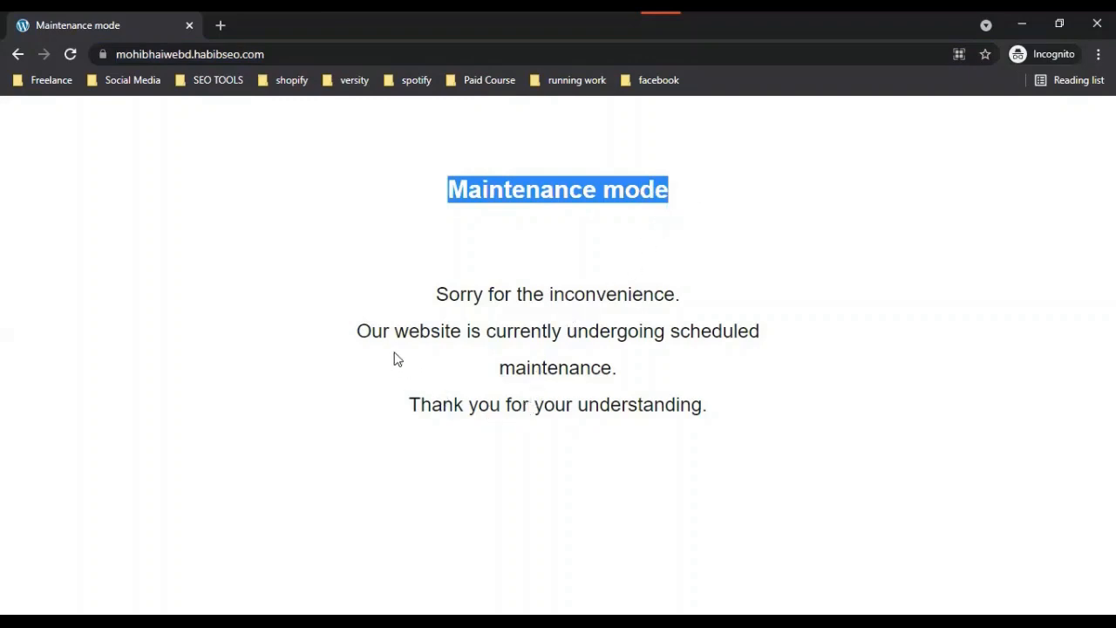
click(425, 252)
drag(448, 190, 697, 201)
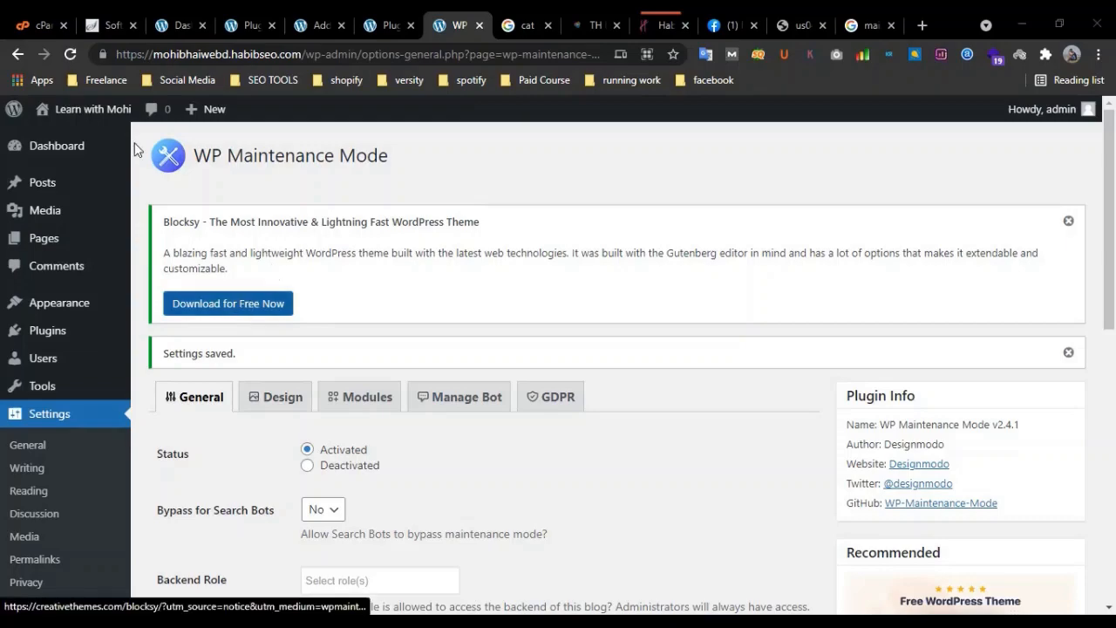
Return to the cPanel home page and review its tool sections, from Email and JetBackup to Security, Software and Advanced.
click(42, 25)
scroll(262, 278, up, 13)
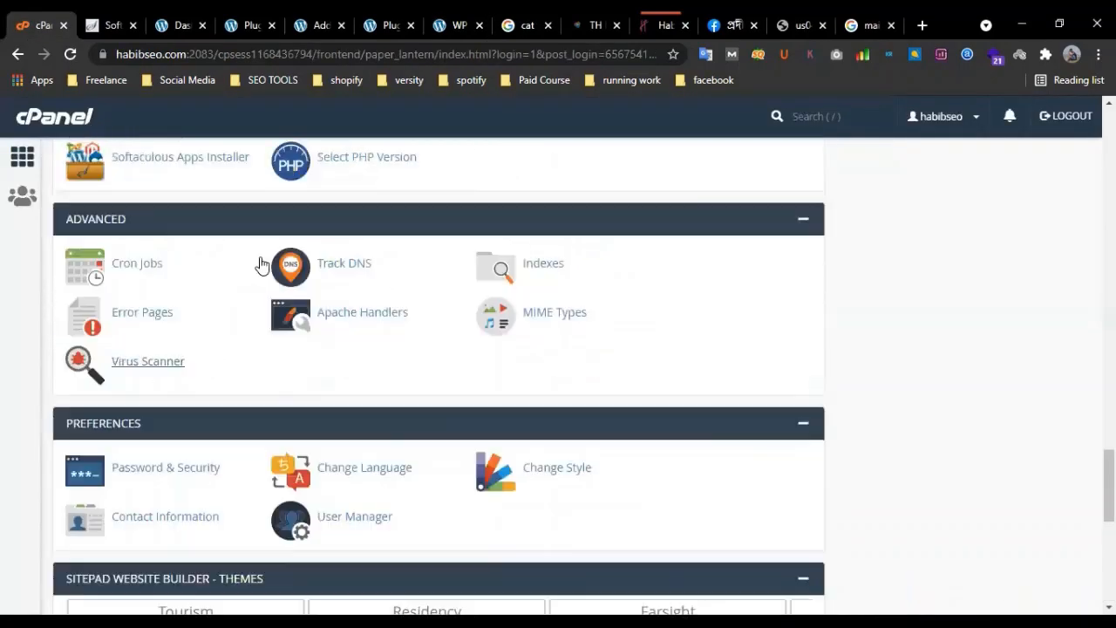
scroll(258, 277, up, 15)
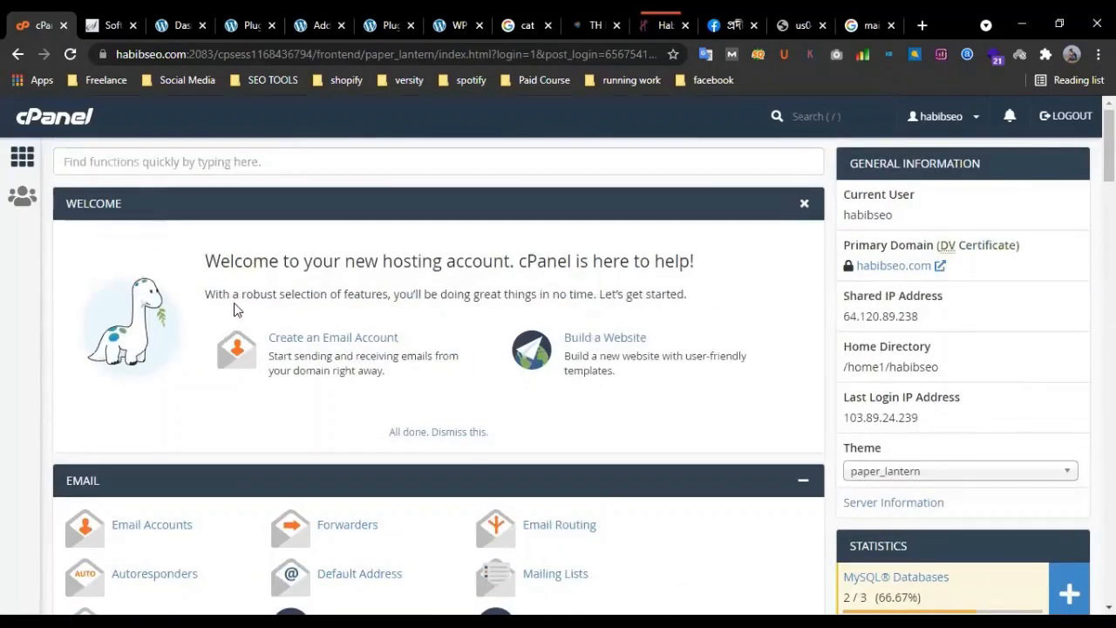
scroll(233, 310, down, 3)
scroll(233, 309, up, 3)
scroll(281, 279, down, 5)
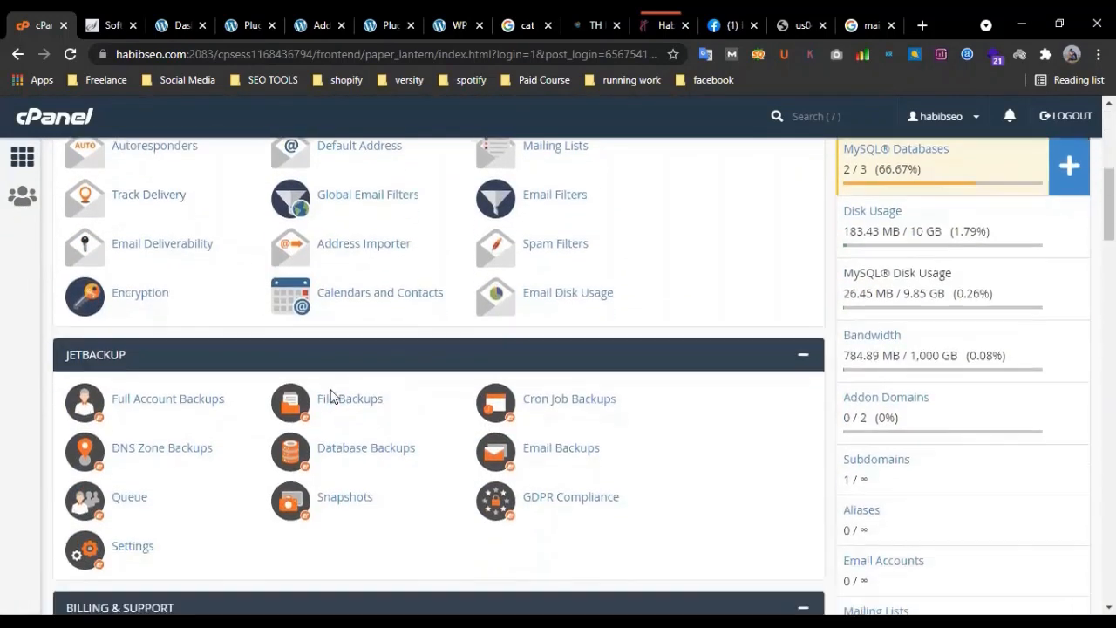
scroll(331, 397, down, 3)
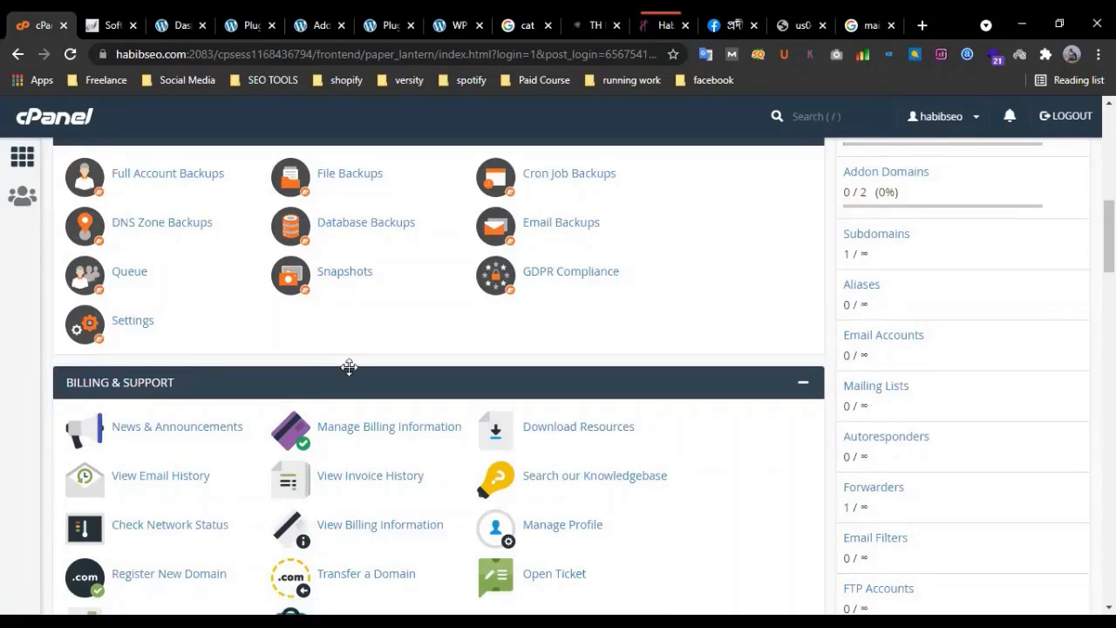
scroll(352, 377, down, 1)
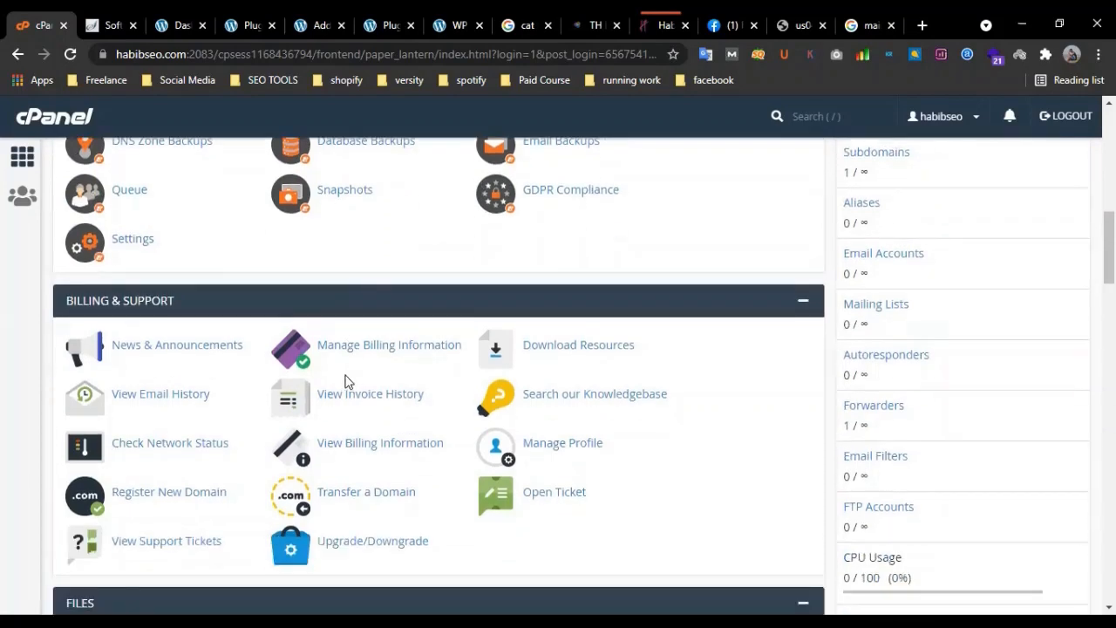
scroll(349, 381, down, 4)
scroll(344, 381, down, 10)
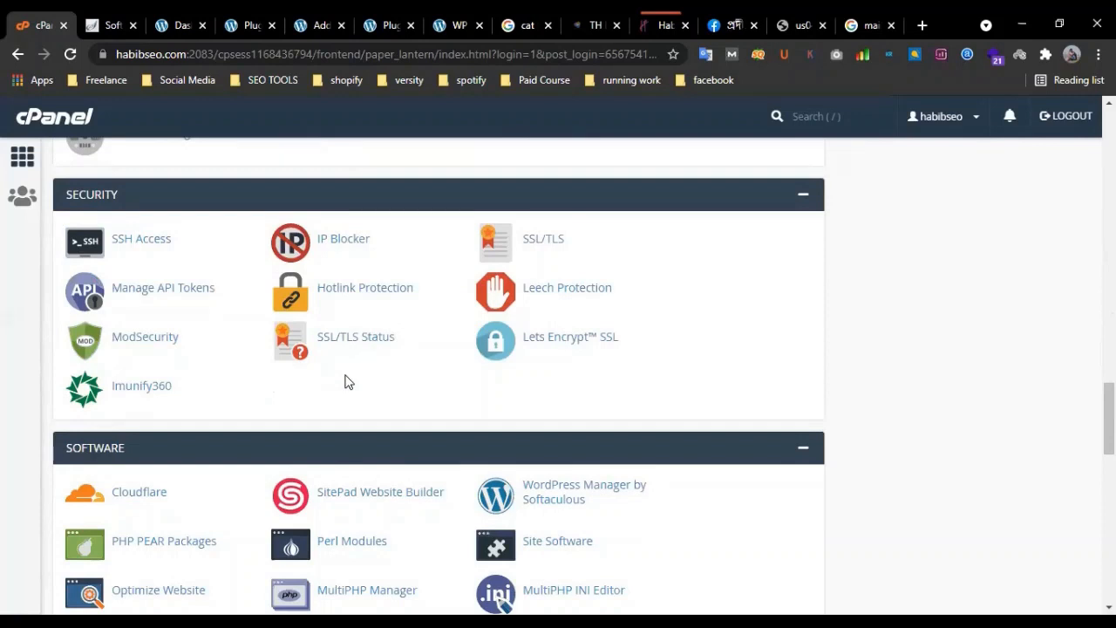
scroll(344, 381, down, 4)
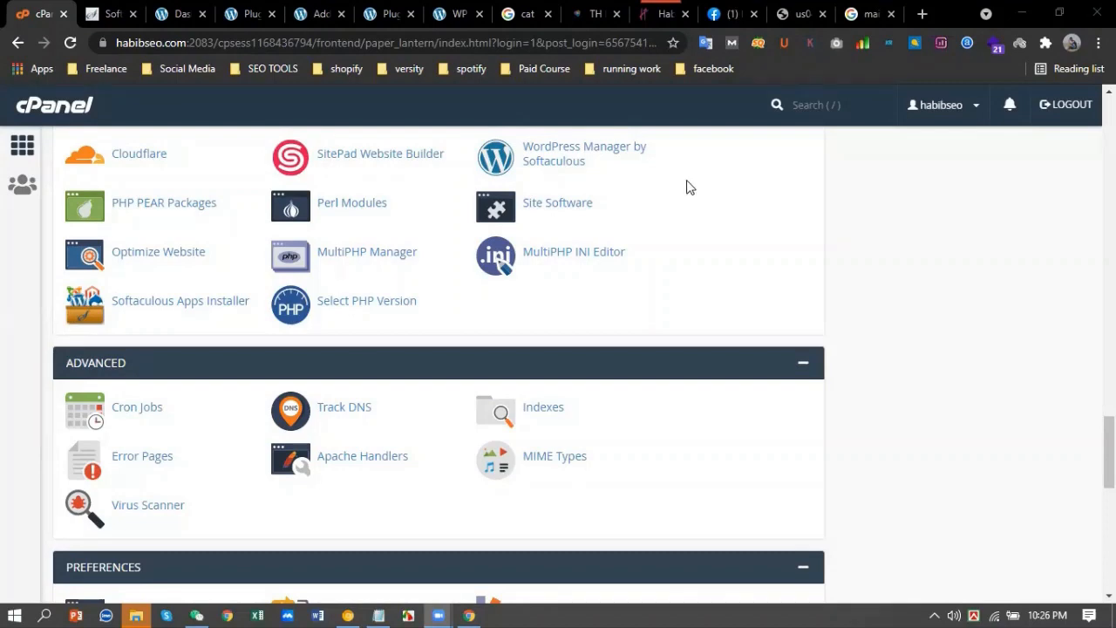
scroll(623, 269, up, 5)
scroll(622, 273, up, 15)
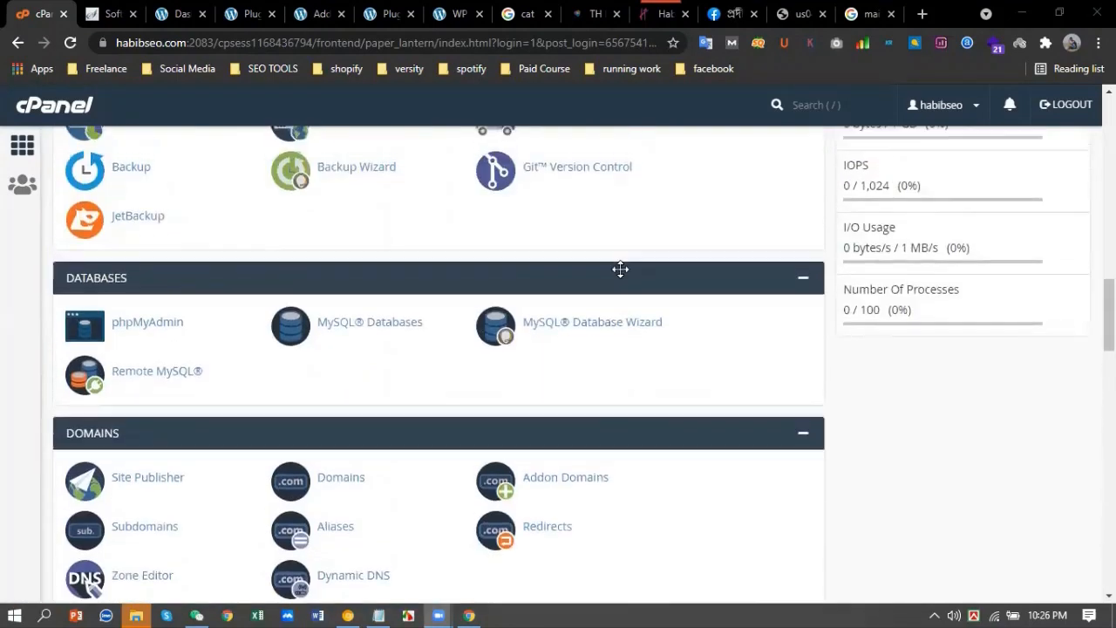
scroll(619, 285, up, 7)
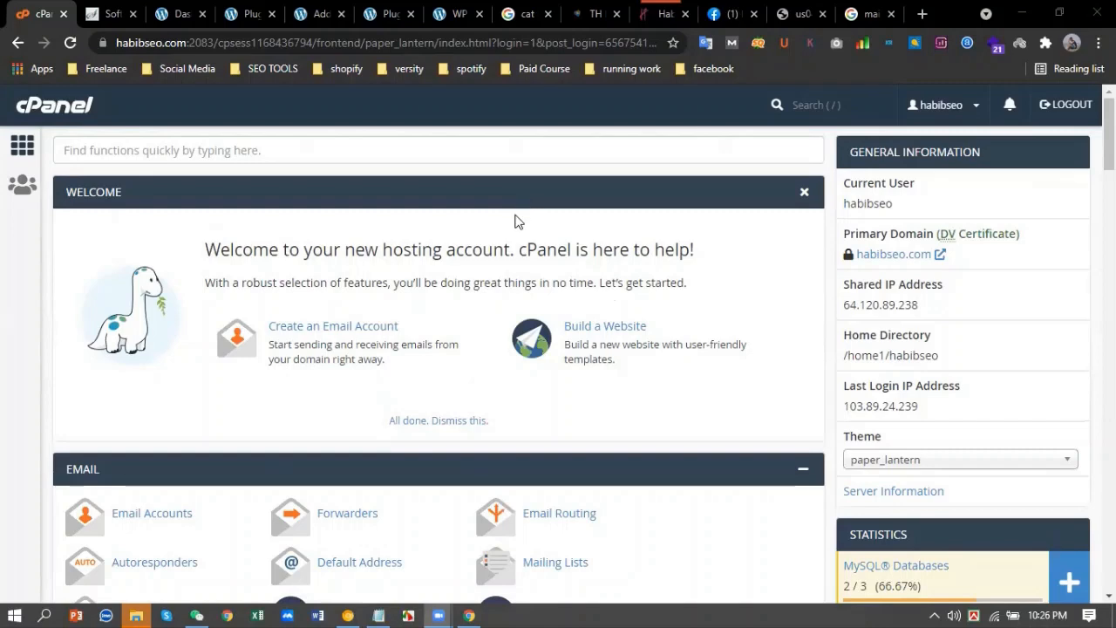
scroll(312, 340, down, 3)
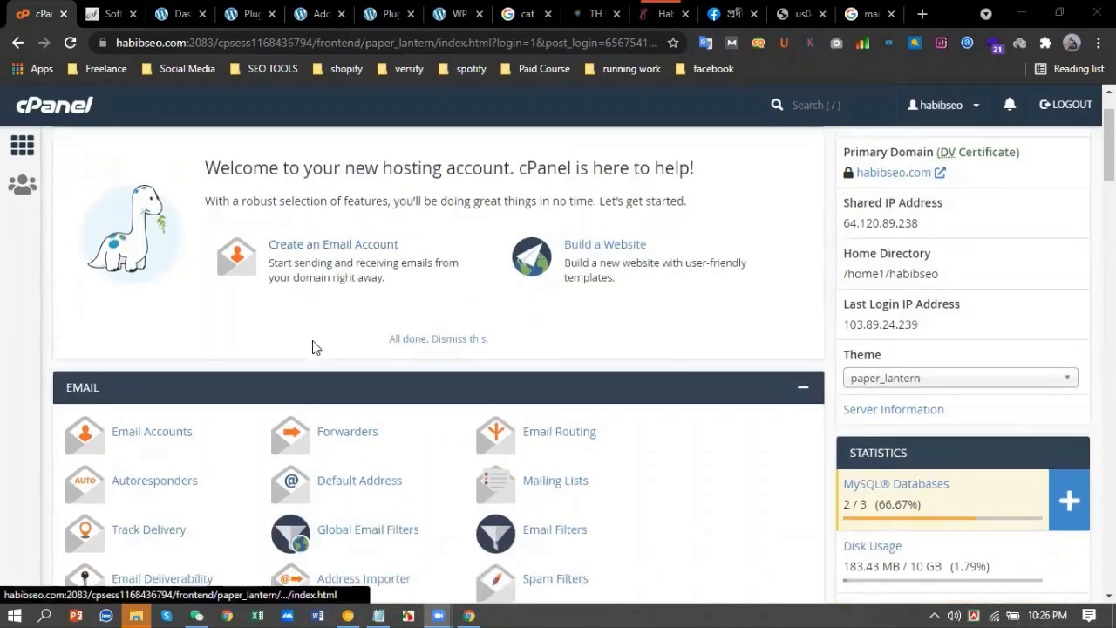
scroll(314, 346, up, 2)
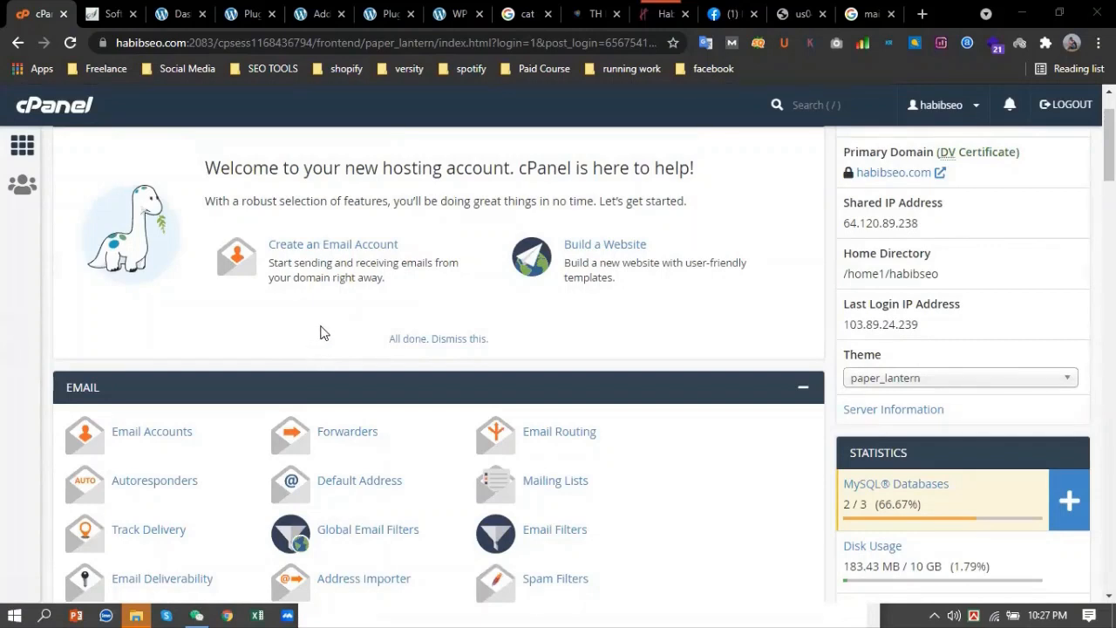
scroll(314, 340, down, 1)
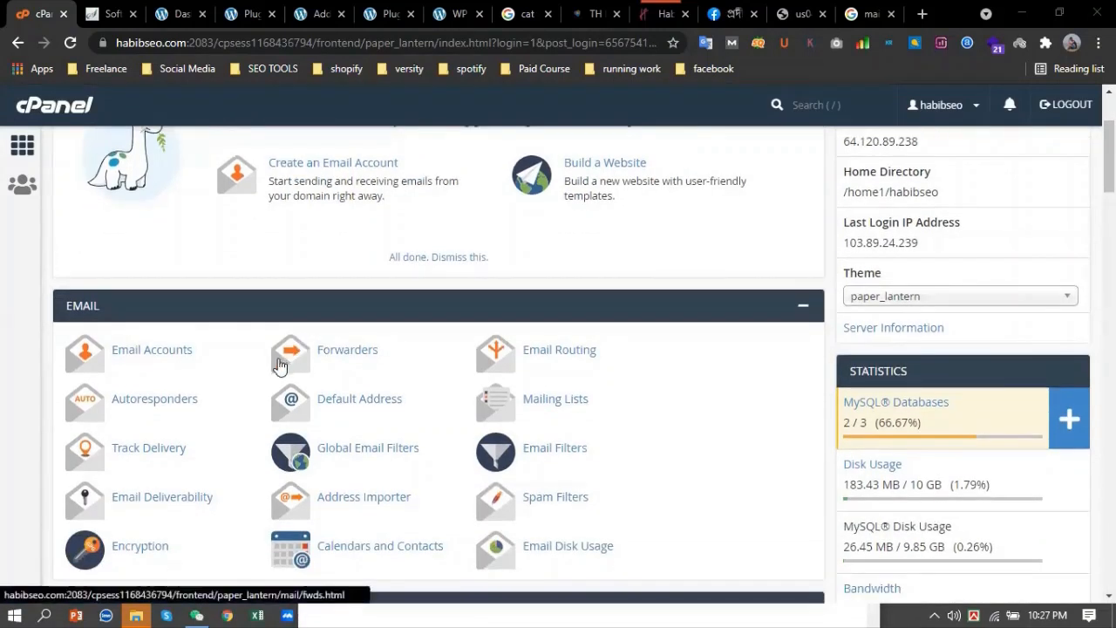
scroll(279, 364, down, 1)
scroll(212, 326, up, 3)
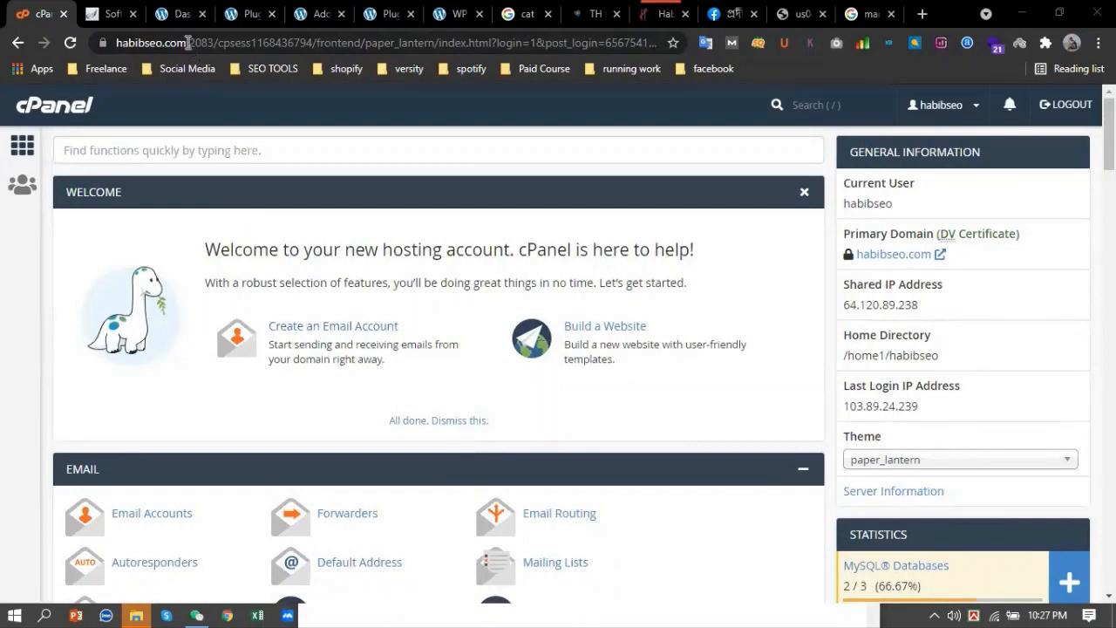
drag(188, 43, 105, 43)
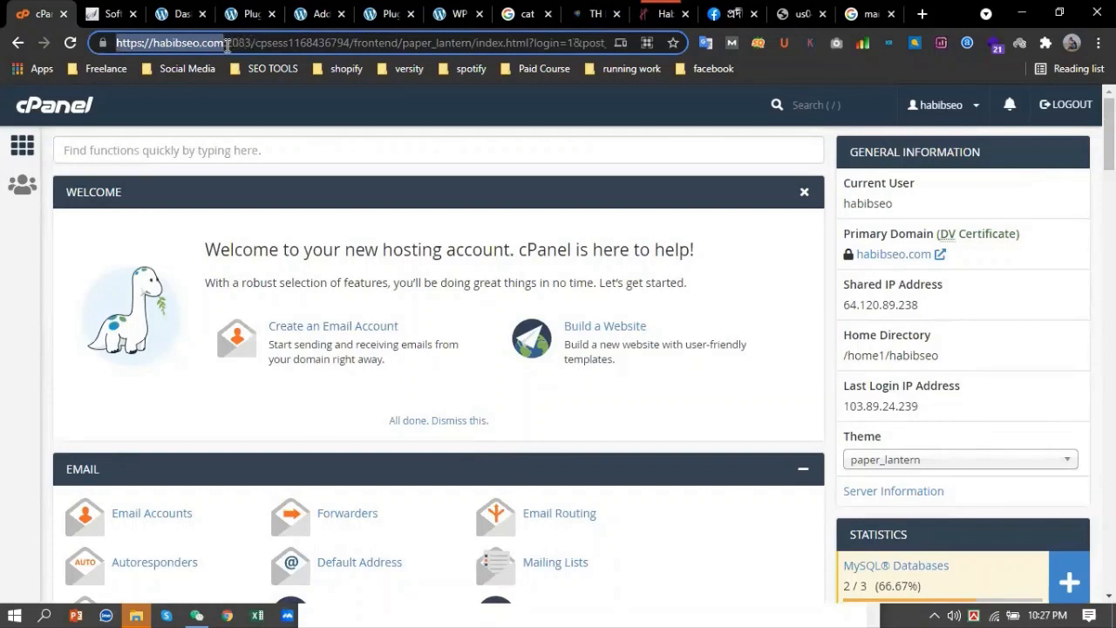
drag(226, 44, 614, 51)
click(329, 41)
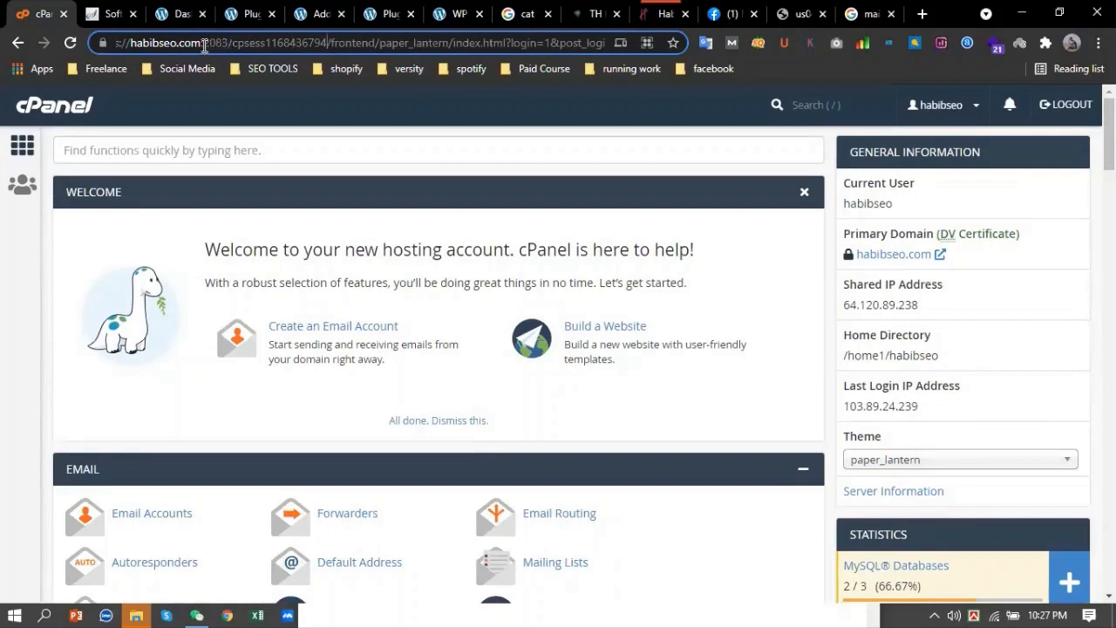
drag(201, 42, 101, 49)
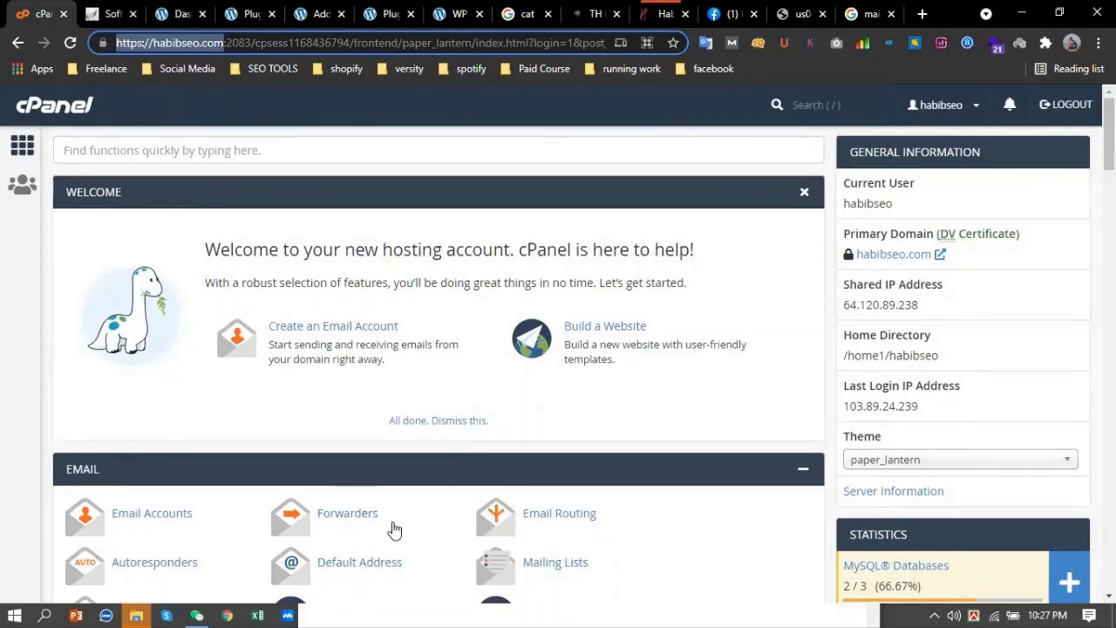
key(alt+Tab)
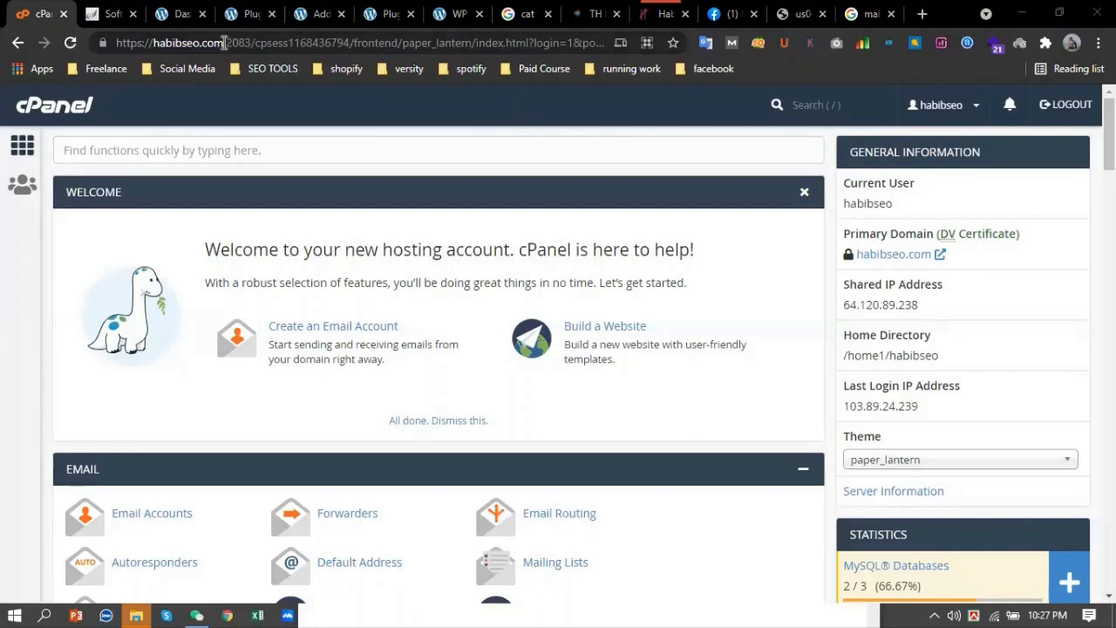
drag(226, 44, 40, 50)
key(ctrl+c)
key(ctrl+a)
key(ctrl+v)
key(Return)
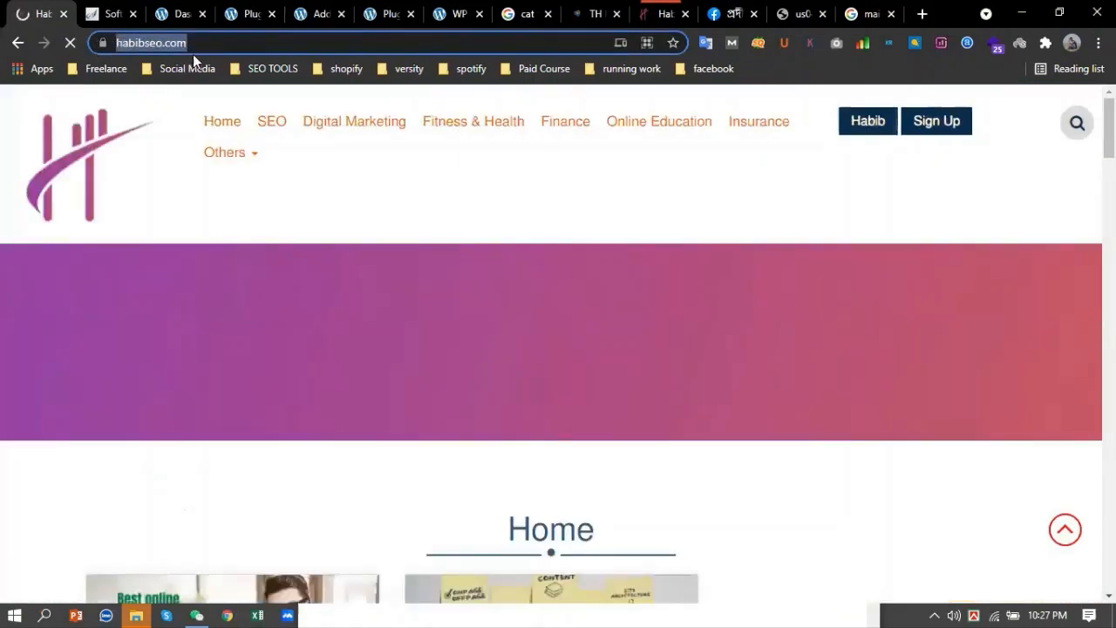
click(239, 43)
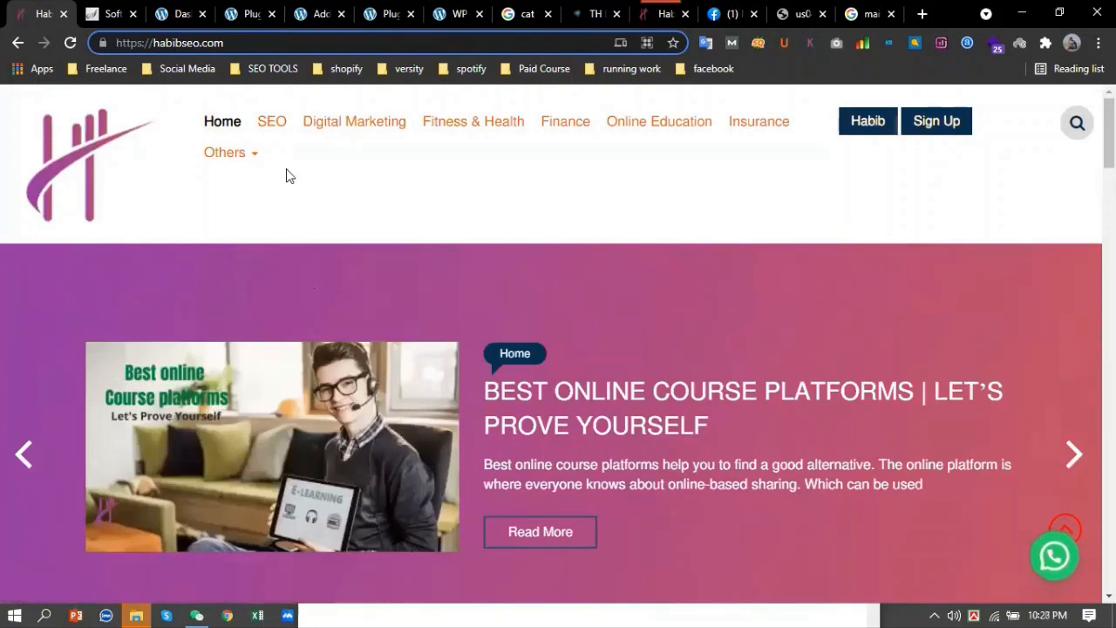
click(244, 43)
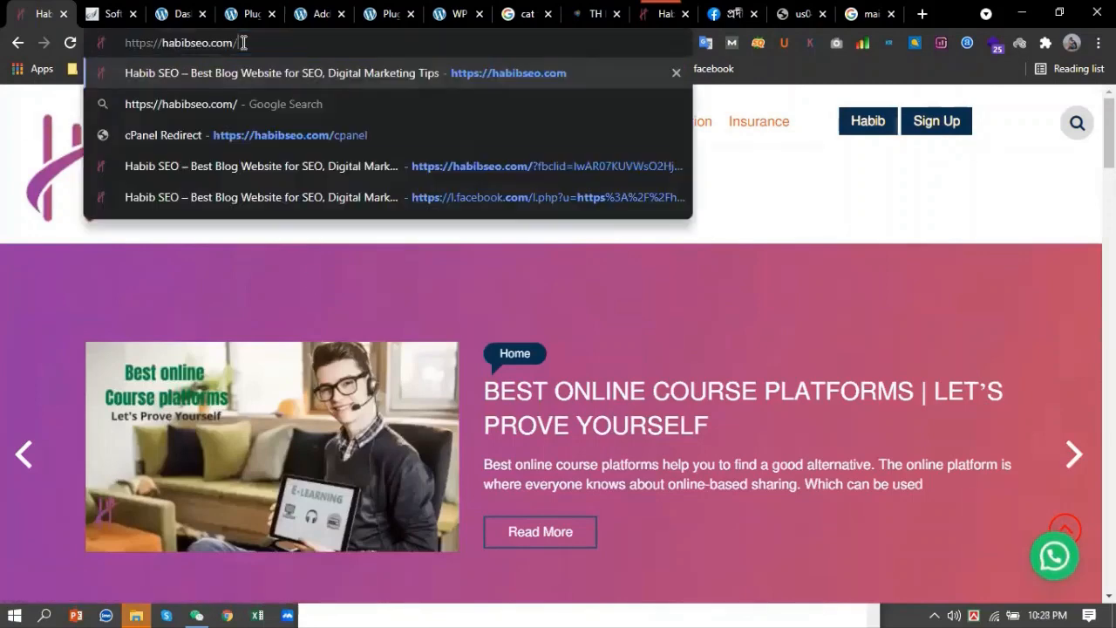
text(cpanel)
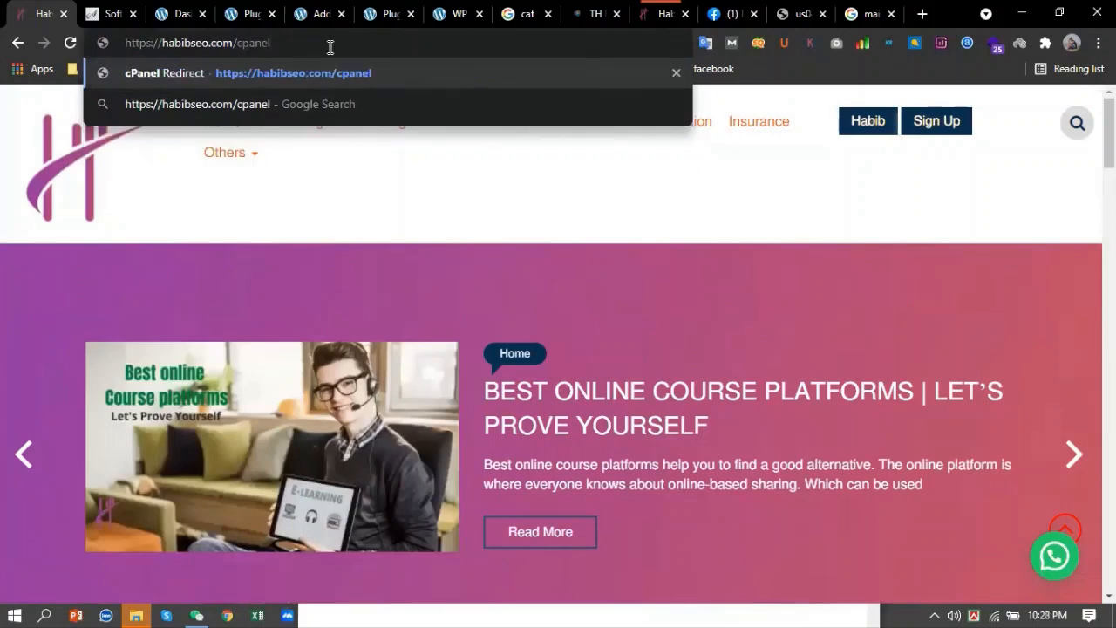
key(Return)
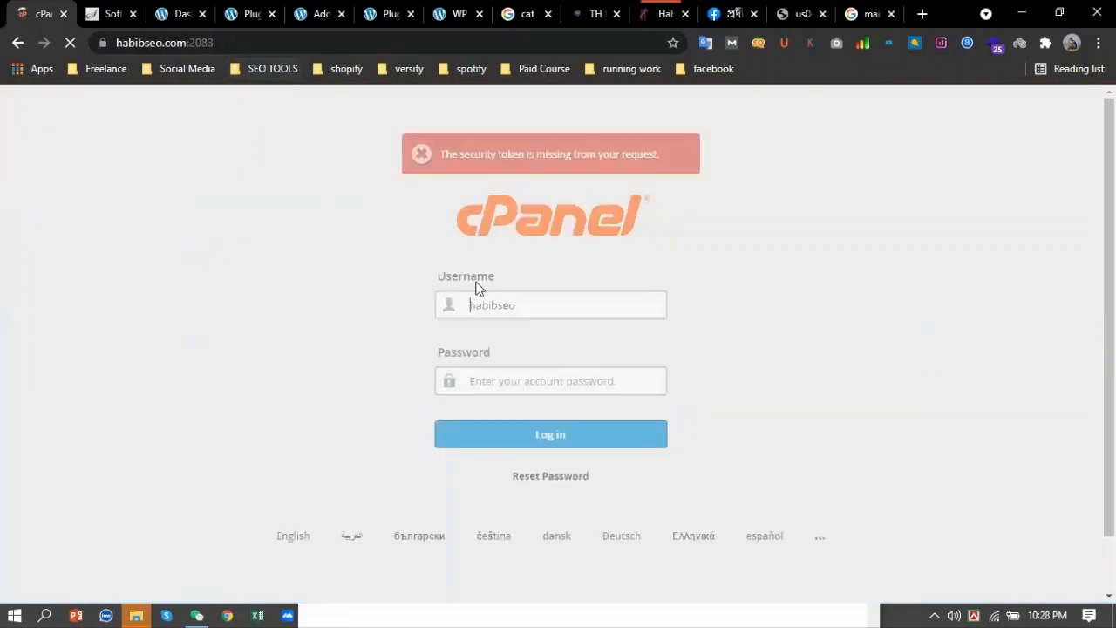
click(533, 300)
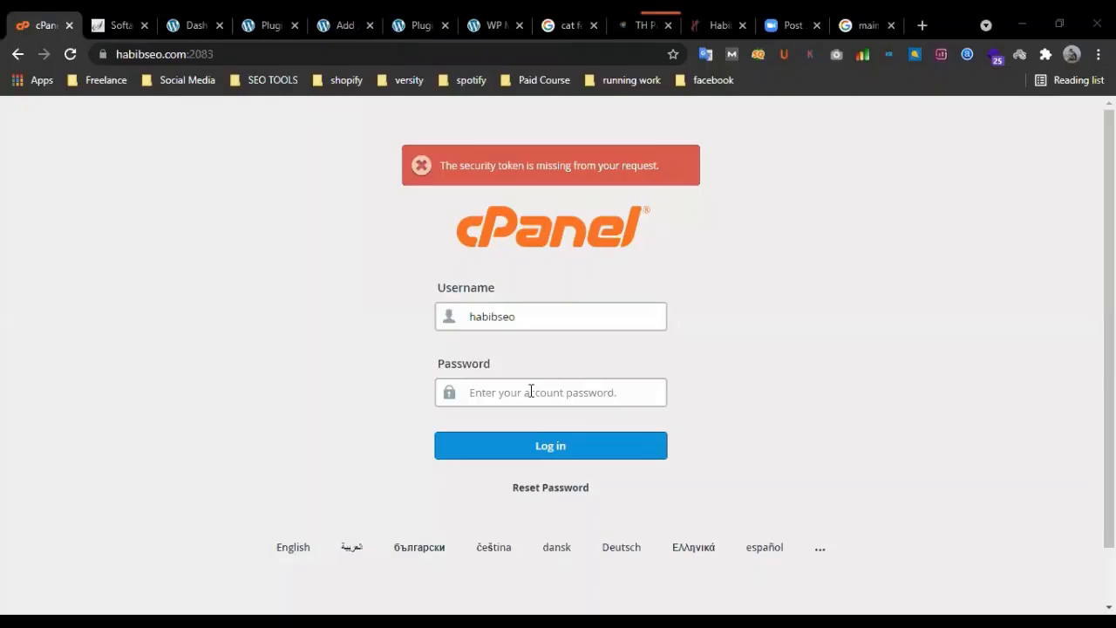
Enter the account password on the cPanel login page and log in.
click(531, 391)
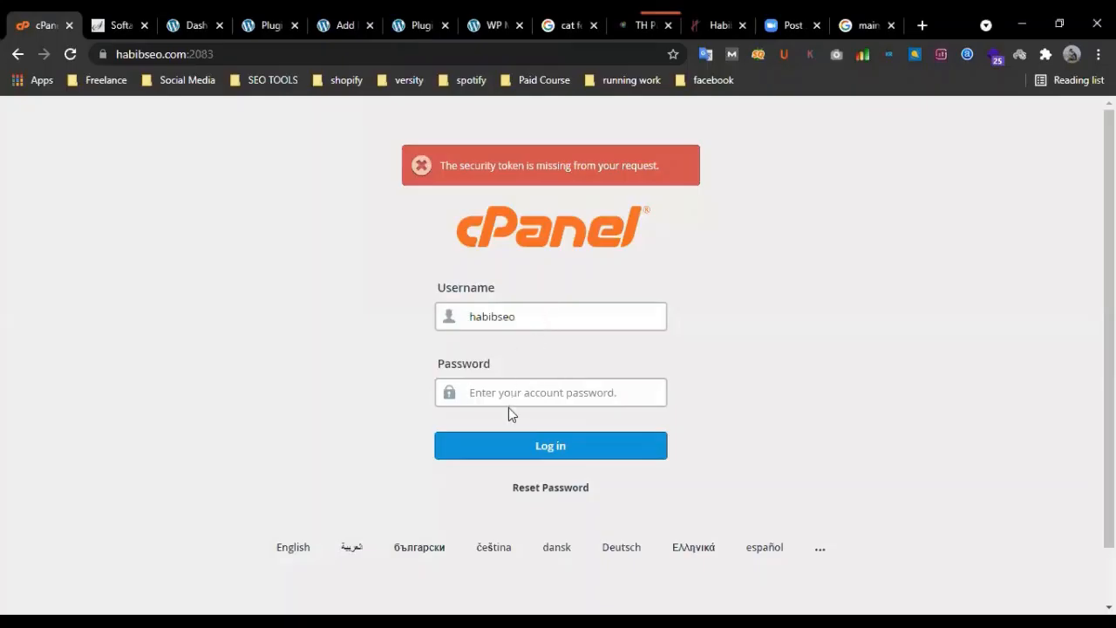
key(ctrl+v)
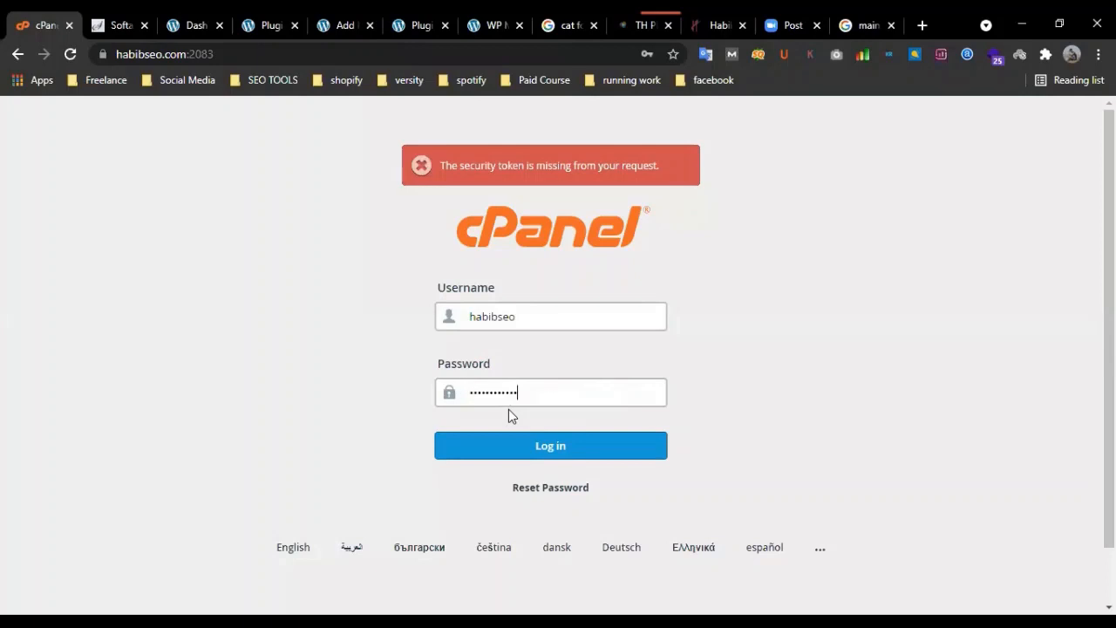
click(547, 450)
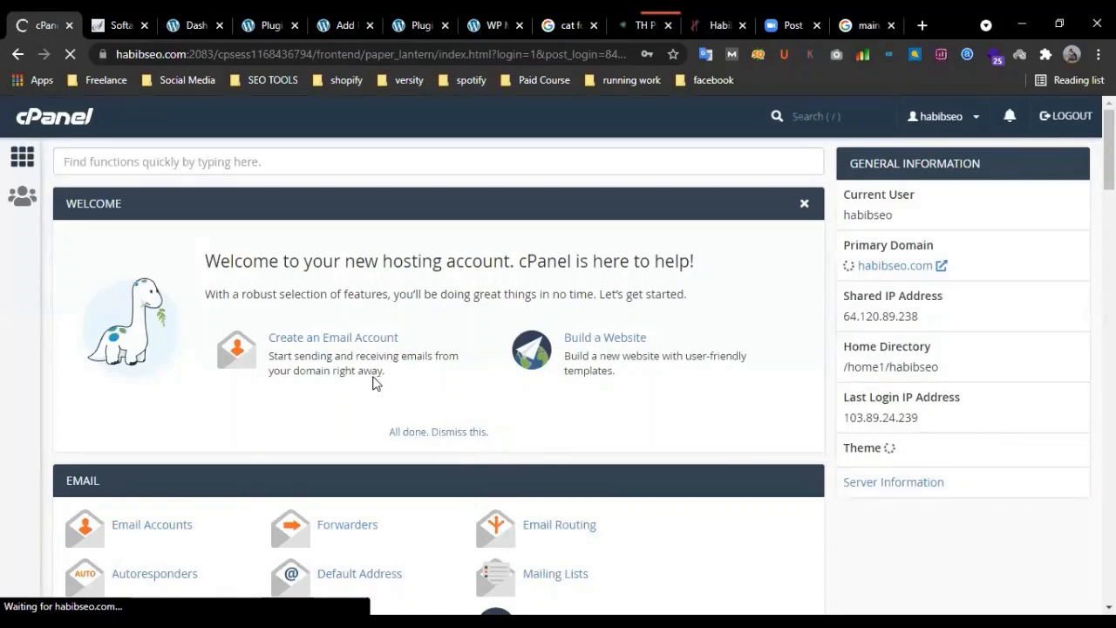
Review the cPanel tool sections from Email and JetBackup through Metrics and Advanced, down towards the Softaculous Apps Installer.
scroll(375, 384, down, 1)
middle_click(325, 375)
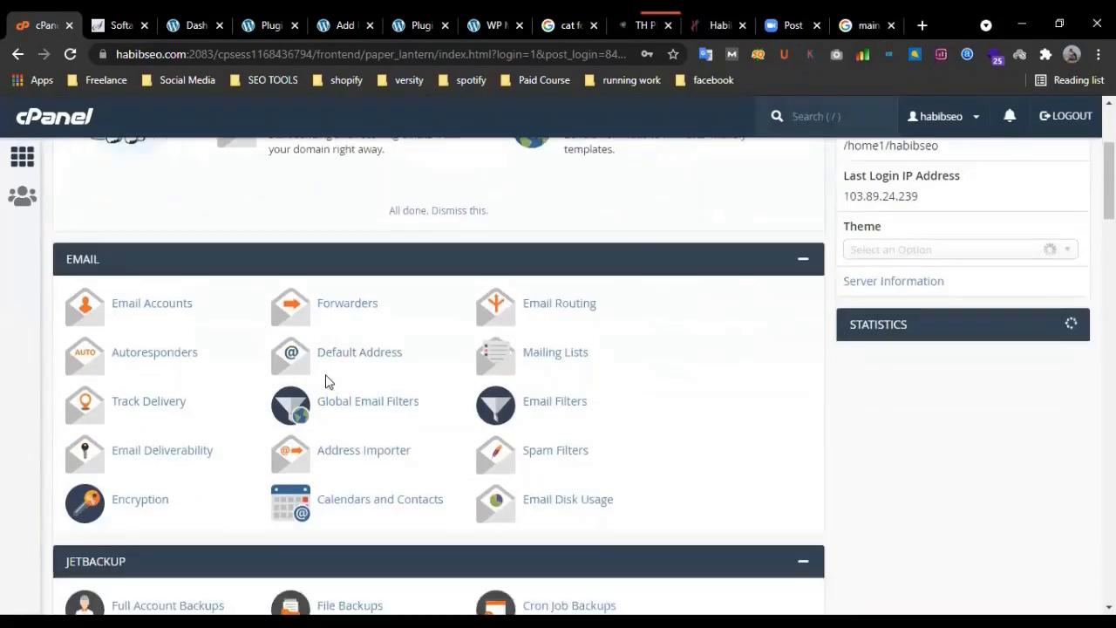
scroll(325, 381, down, 3)
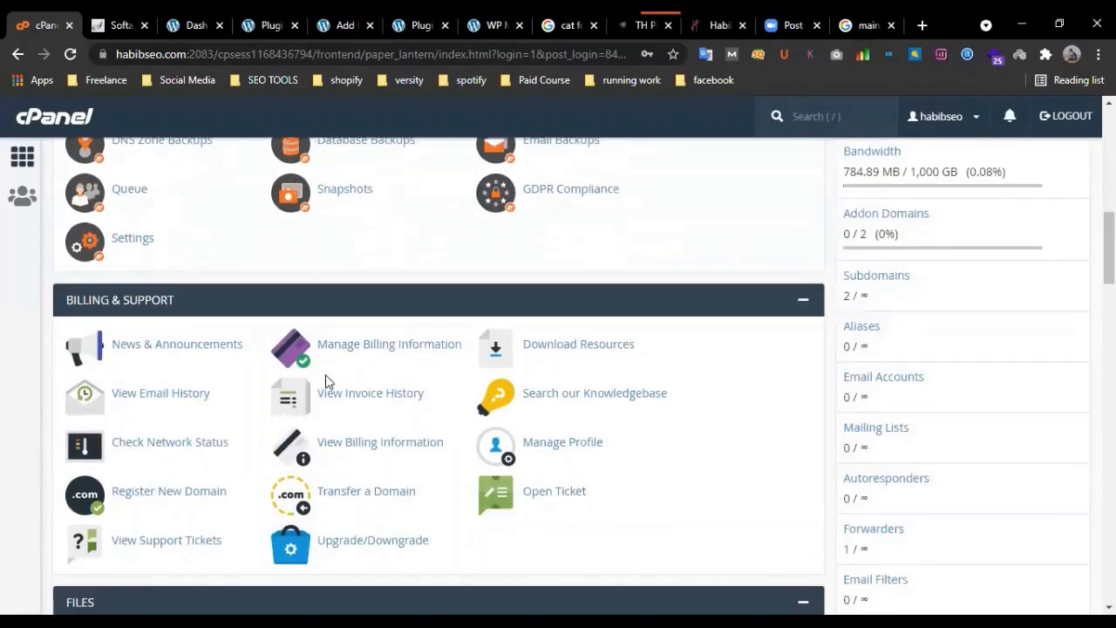
scroll(326, 381, up, 10)
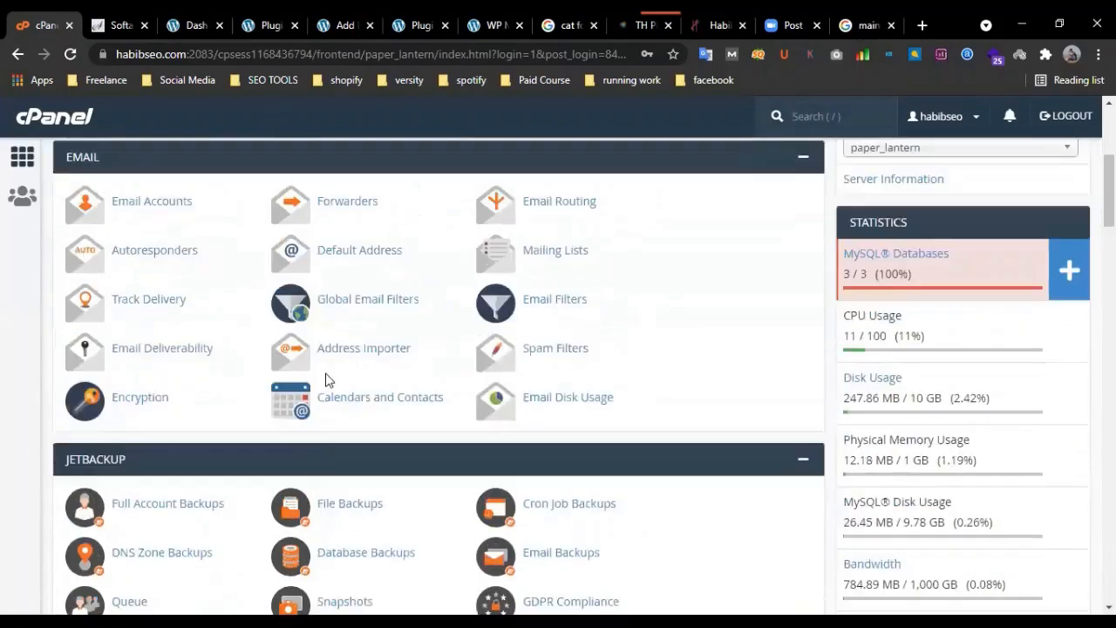
scroll(325, 381, down, 2)
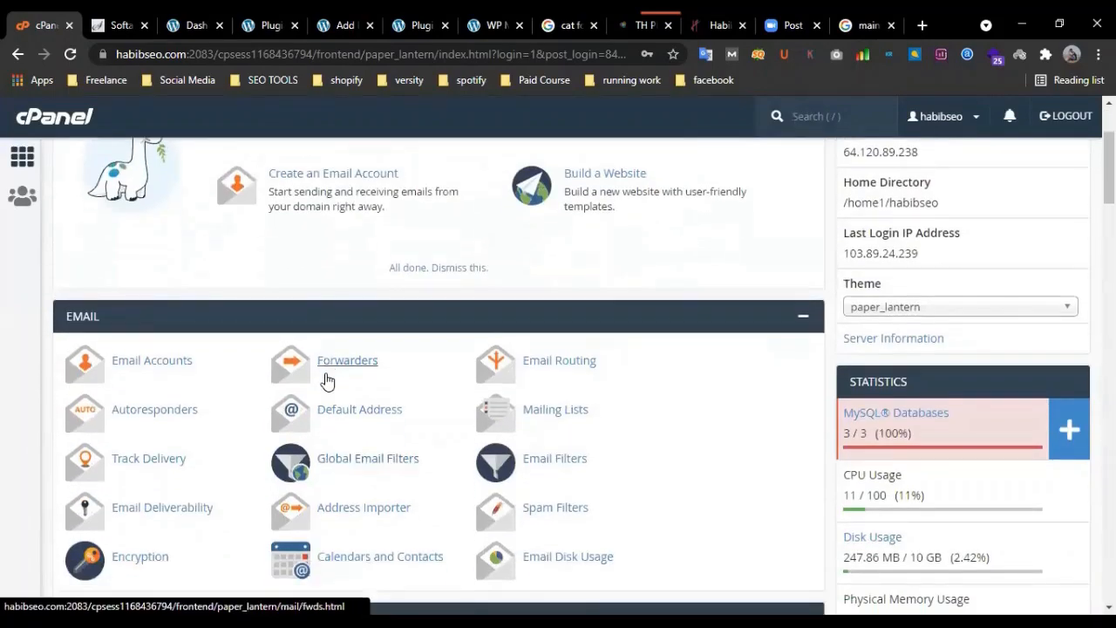
scroll(326, 381, down, 15)
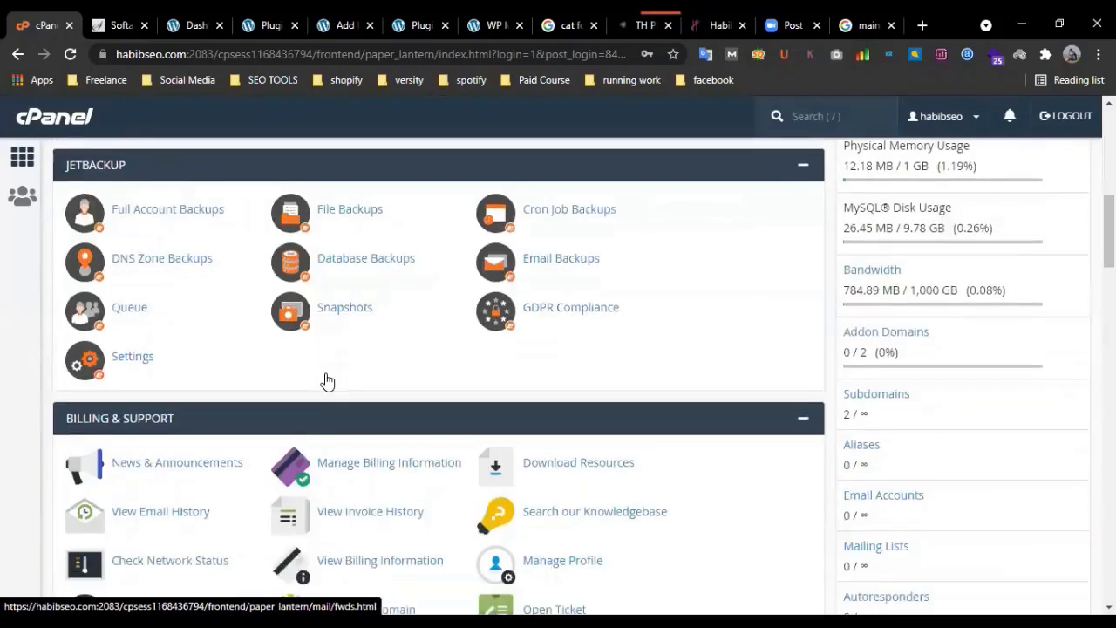
scroll(325, 381, down, 7)
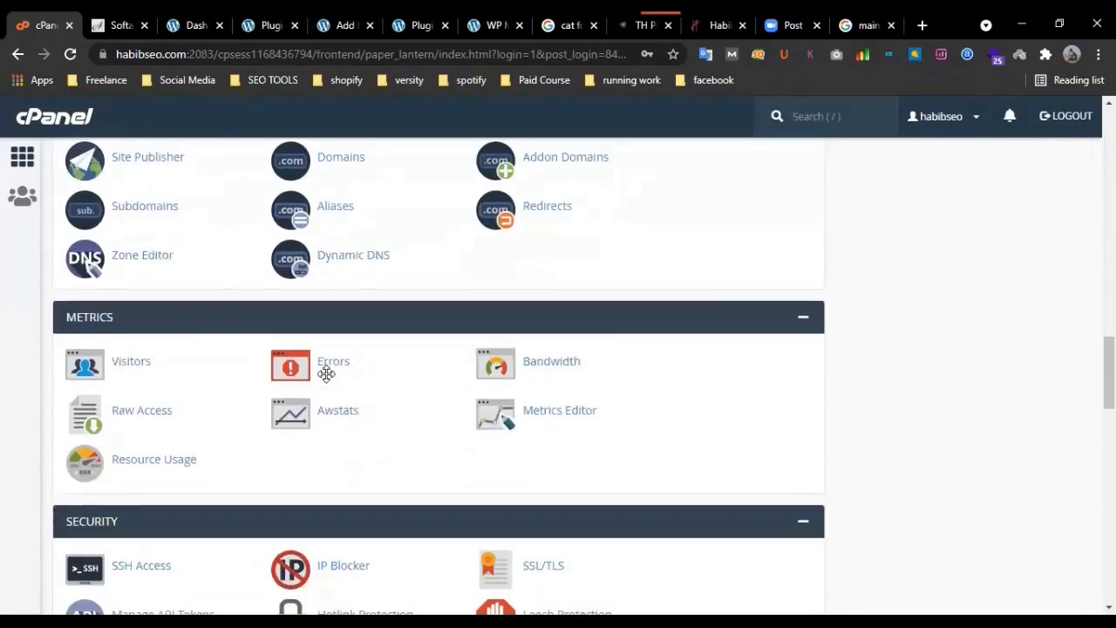
scroll(325, 381, down, 12)
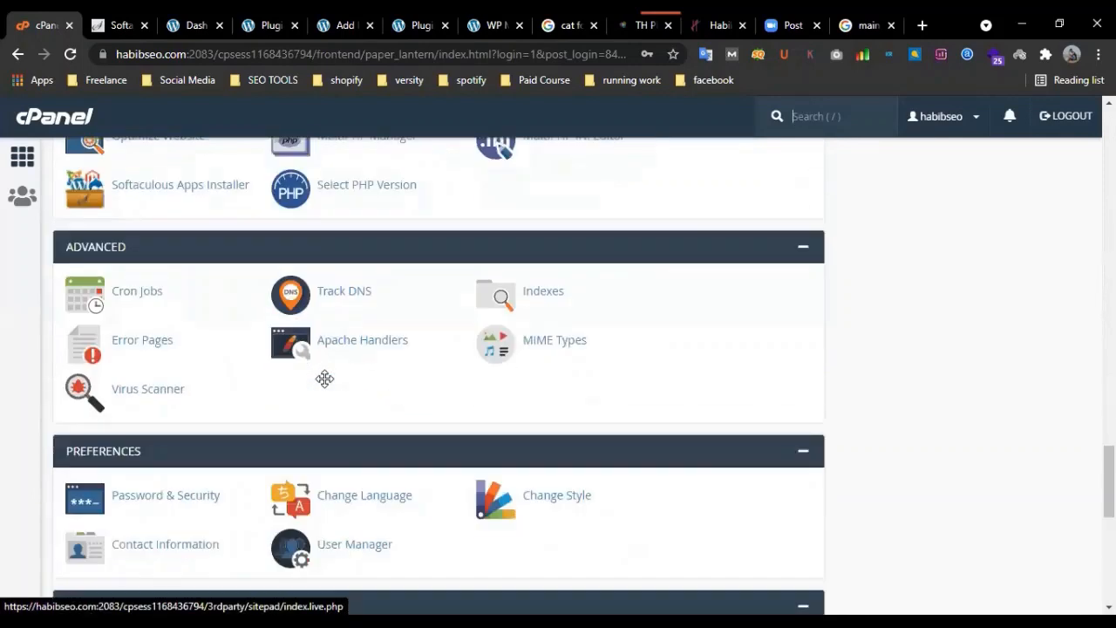
scroll(325, 379, down, 3)
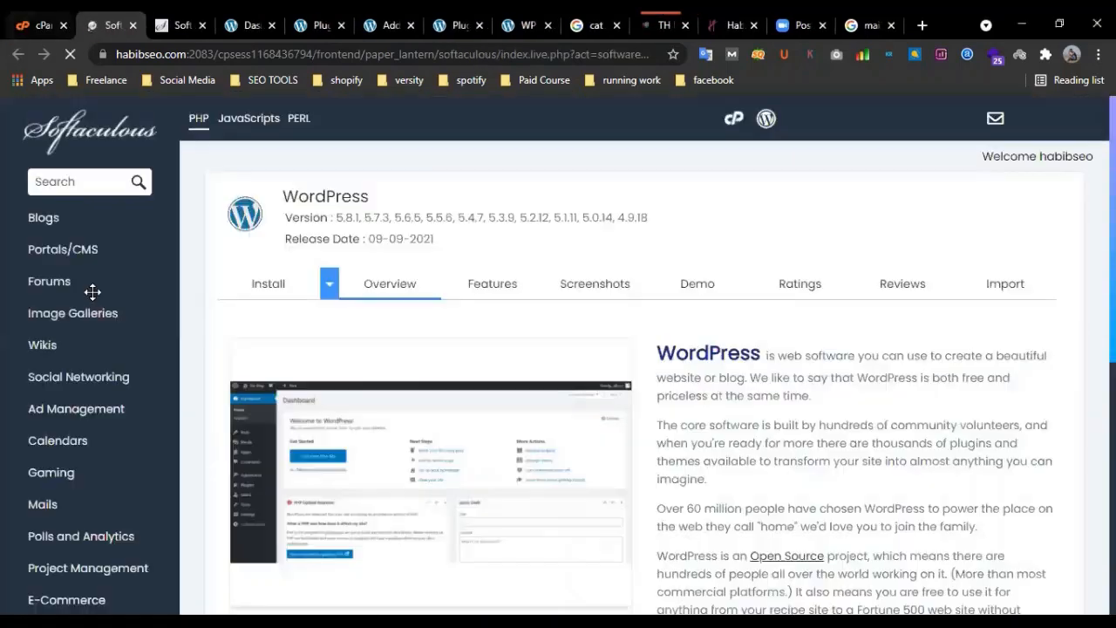
Check the Softaculous Apps Installer section in cPanel, return to the Softaculous WordPress page and open its installation form.
click(41, 25)
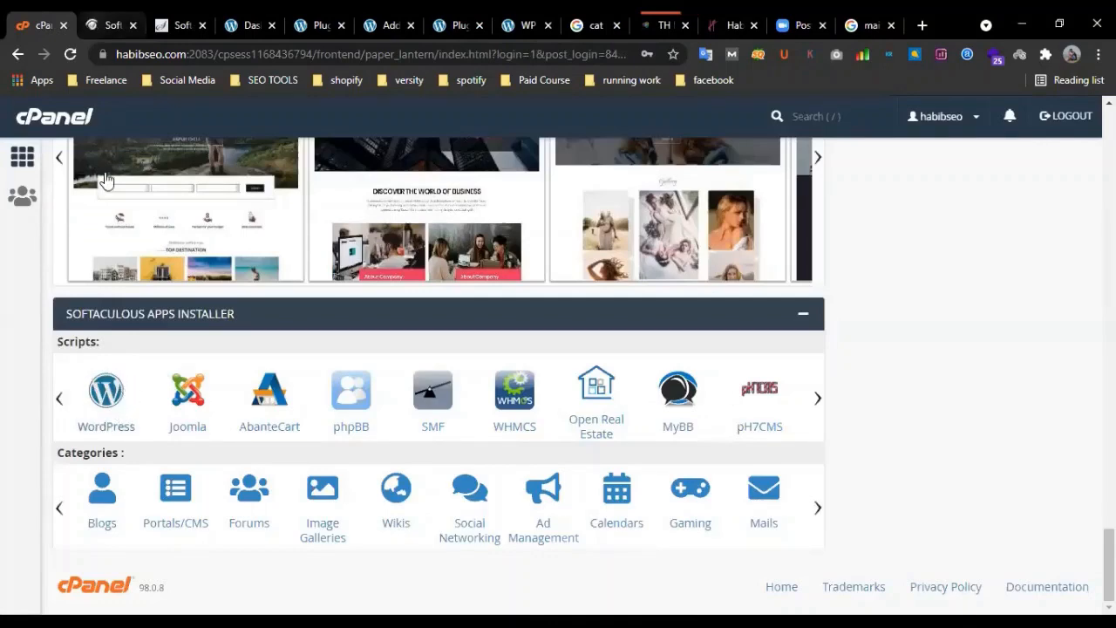
click(105, 26)
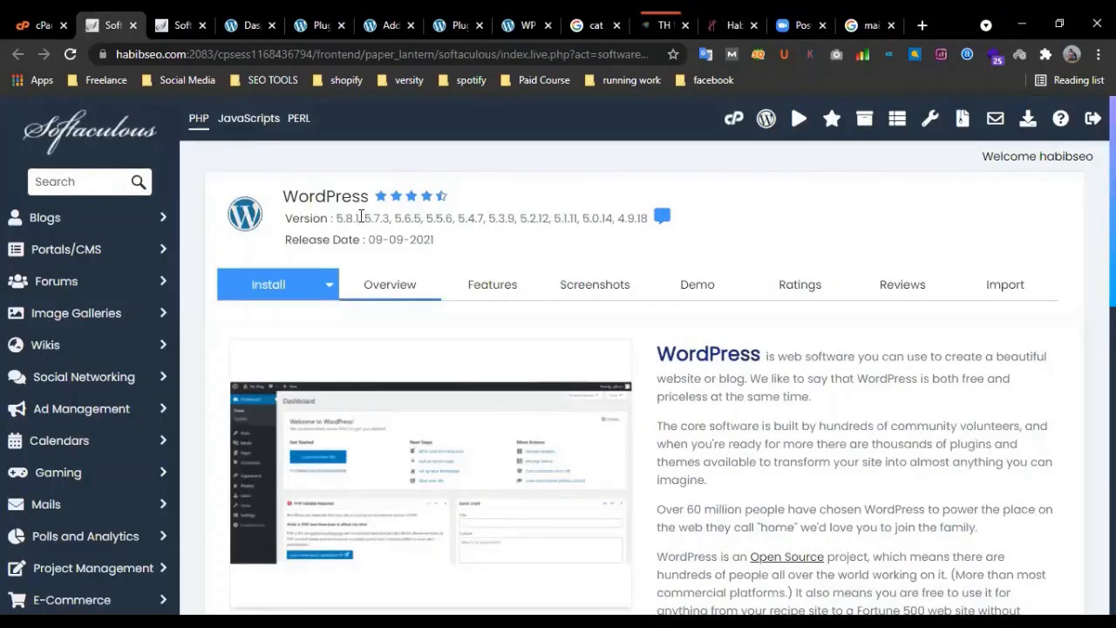
click(281, 291)
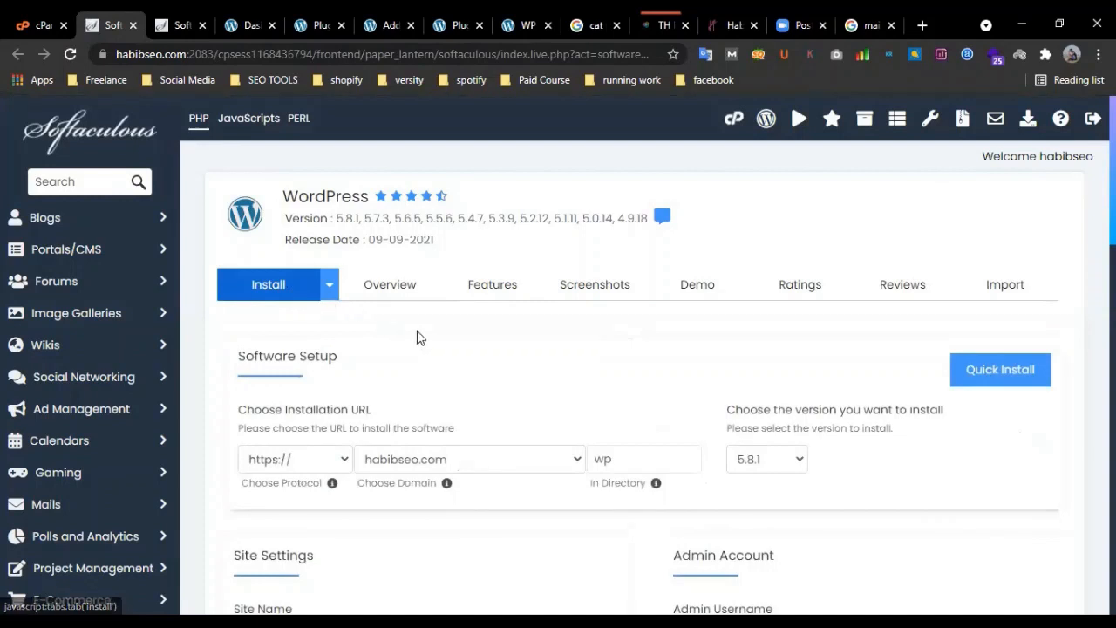
Clear the In Directory field of the installation URL, check the available domains and keep habibseo.com.
double_click(633, 458)
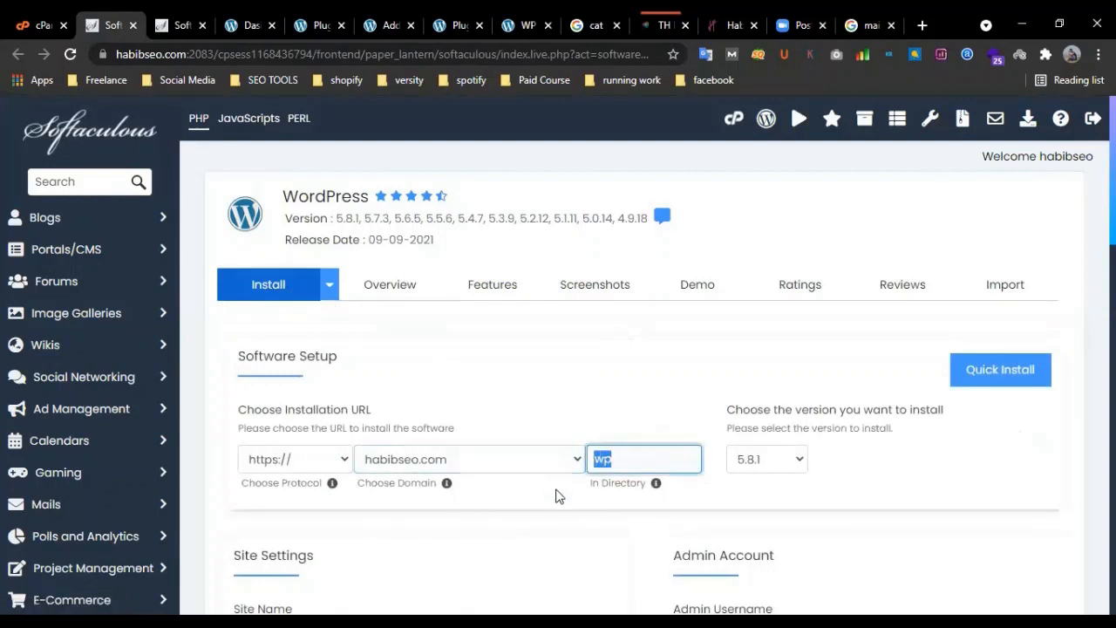
key(BackSpace)
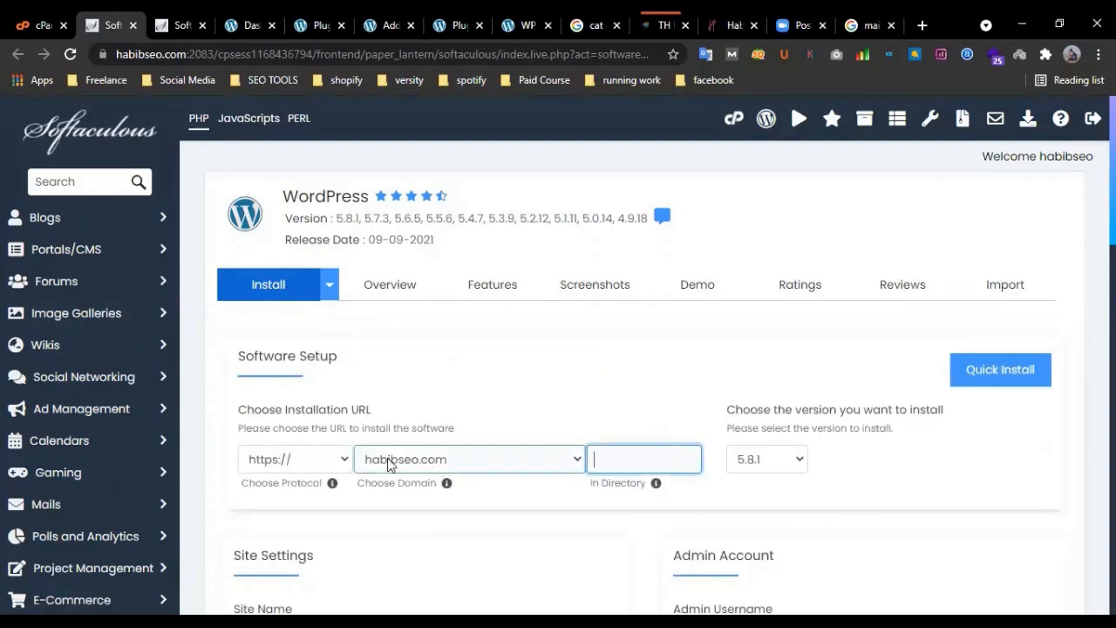
click(576, 457)
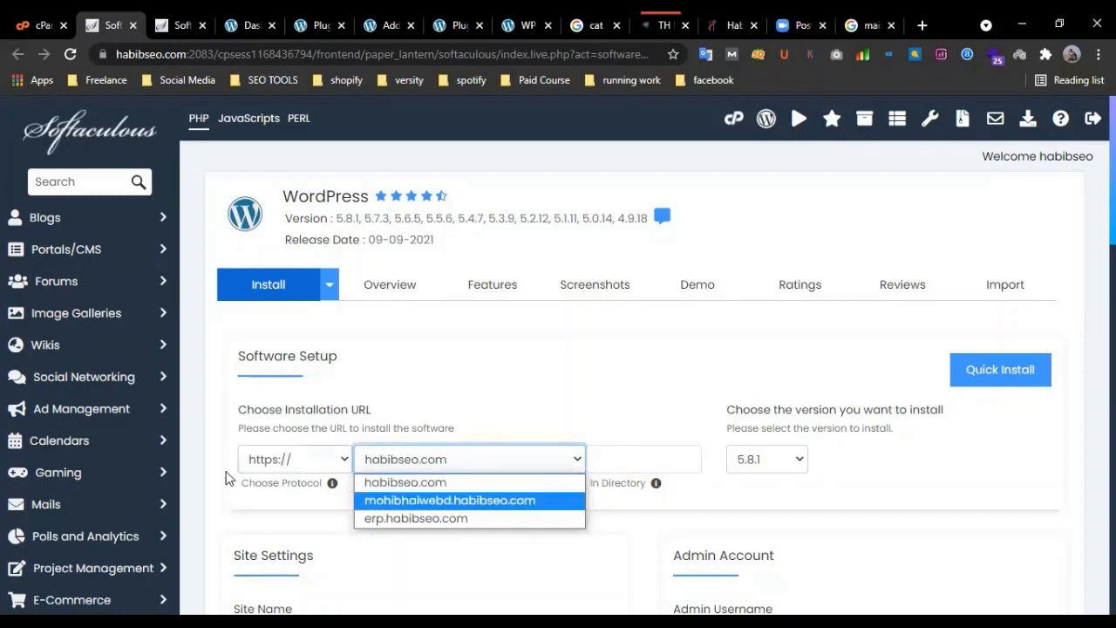
click(443, 454)
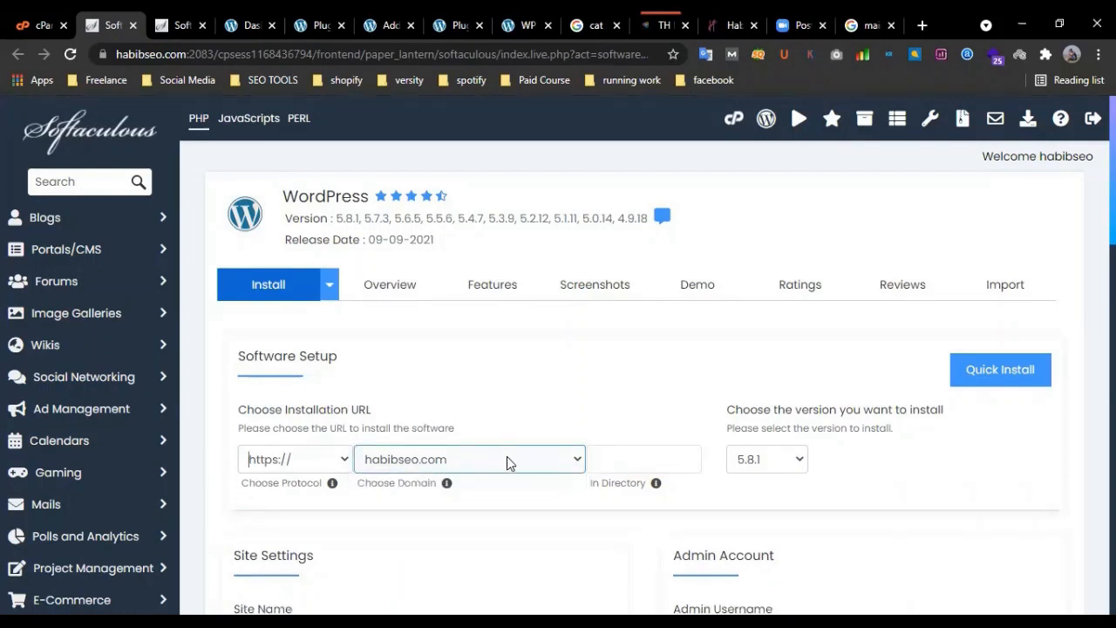
Examine the installation form's Site Settings, admin username and password fields and theme choices, down to the final Install option.
scroll(582, 470, down, 1)
scroll(583, 471, down, 5)
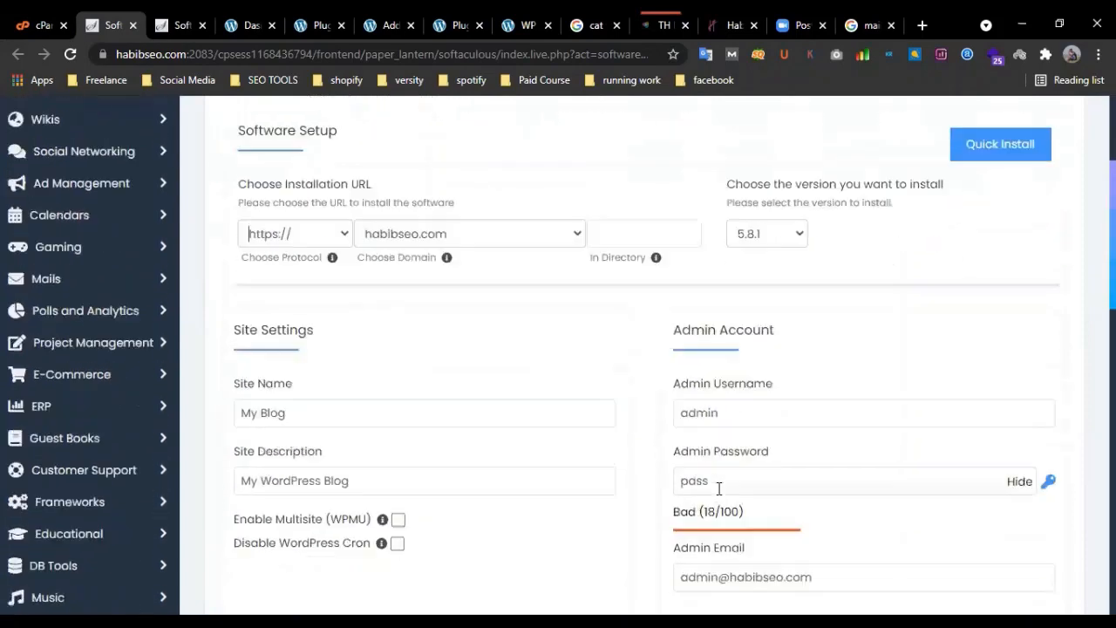
click(735, 227)
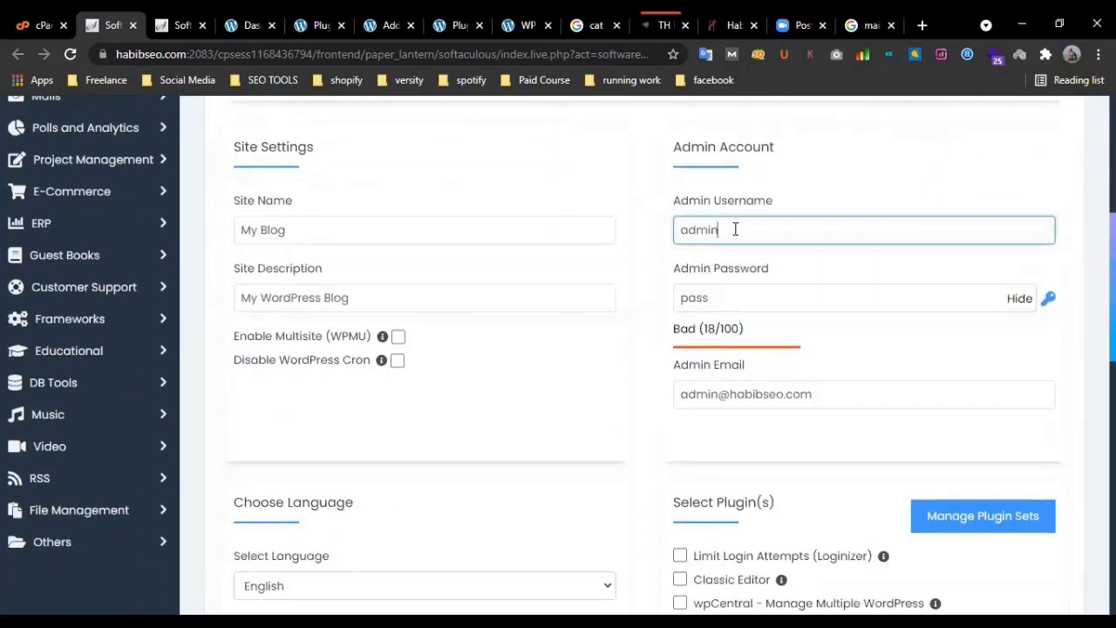
drag(728, 302, 641, 309)
click(764, 298)
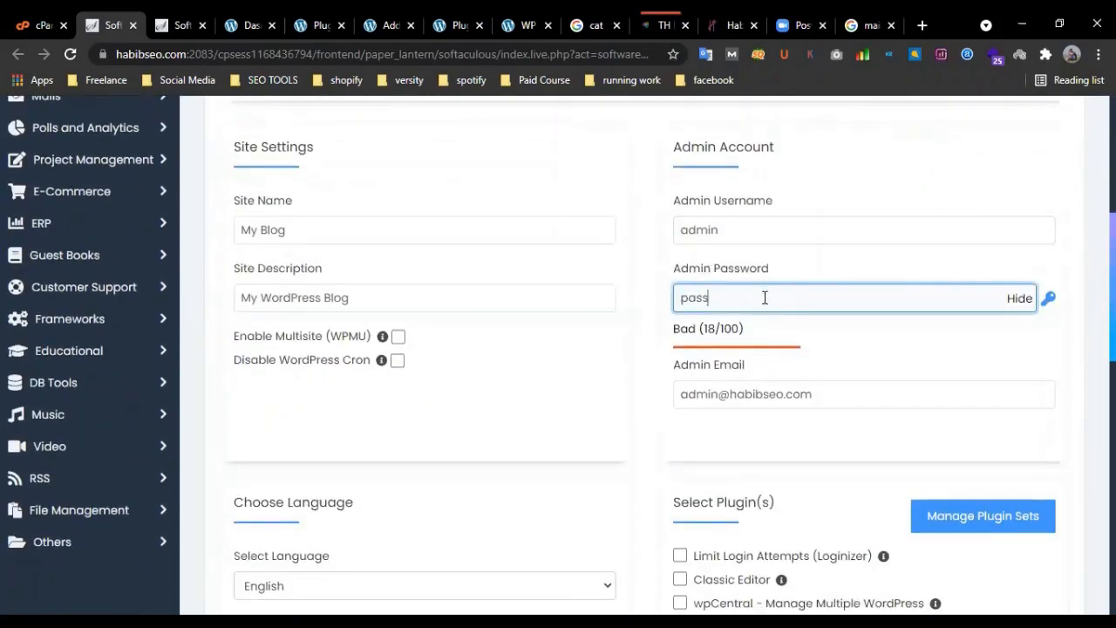
scroll(630, 438, down, 4)
scroll(678, 469, down, 5)
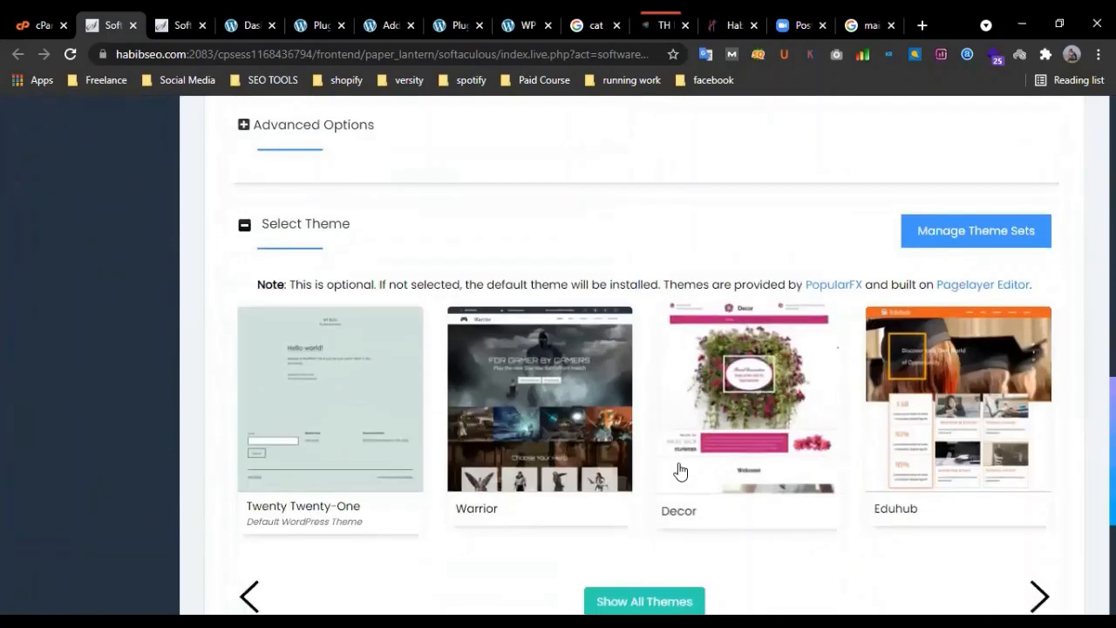
scroll(623, 399, down, 1)
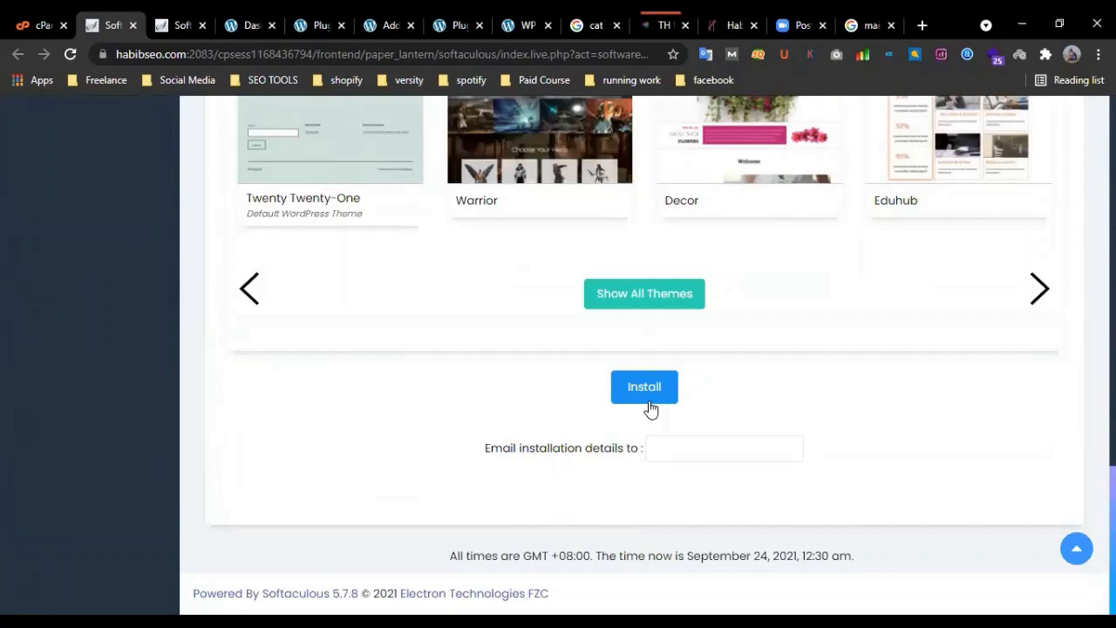
Copy the site's root address without wp-admin from the WordPress dashboard's URL and load it in a new tab.
click(249, 25)
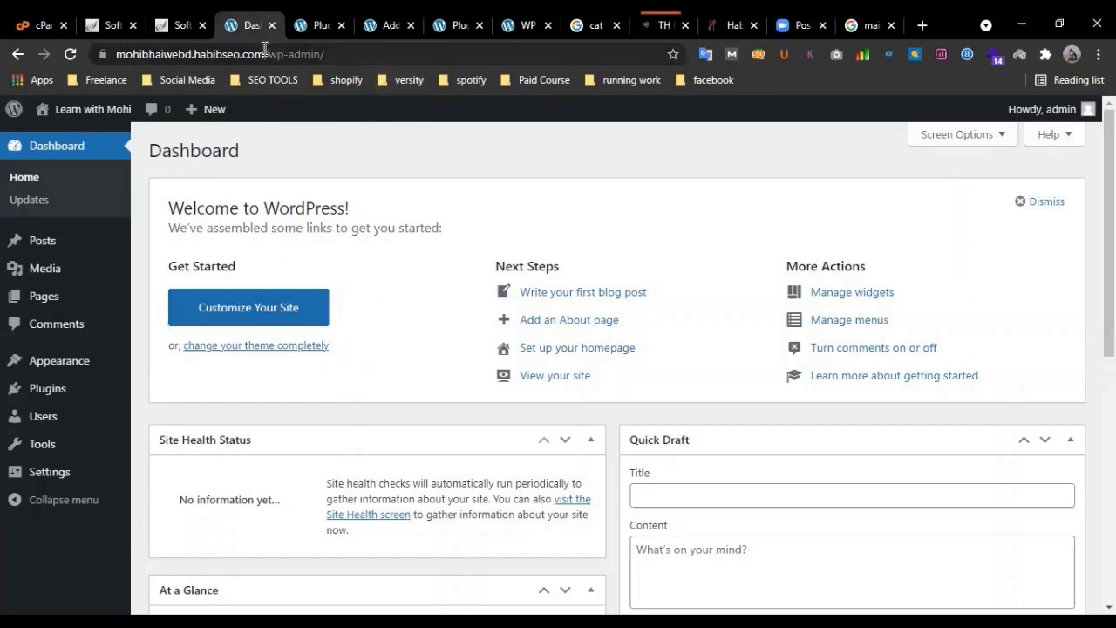
drag(262, 52, 73, 76)
key(ctrl+c)
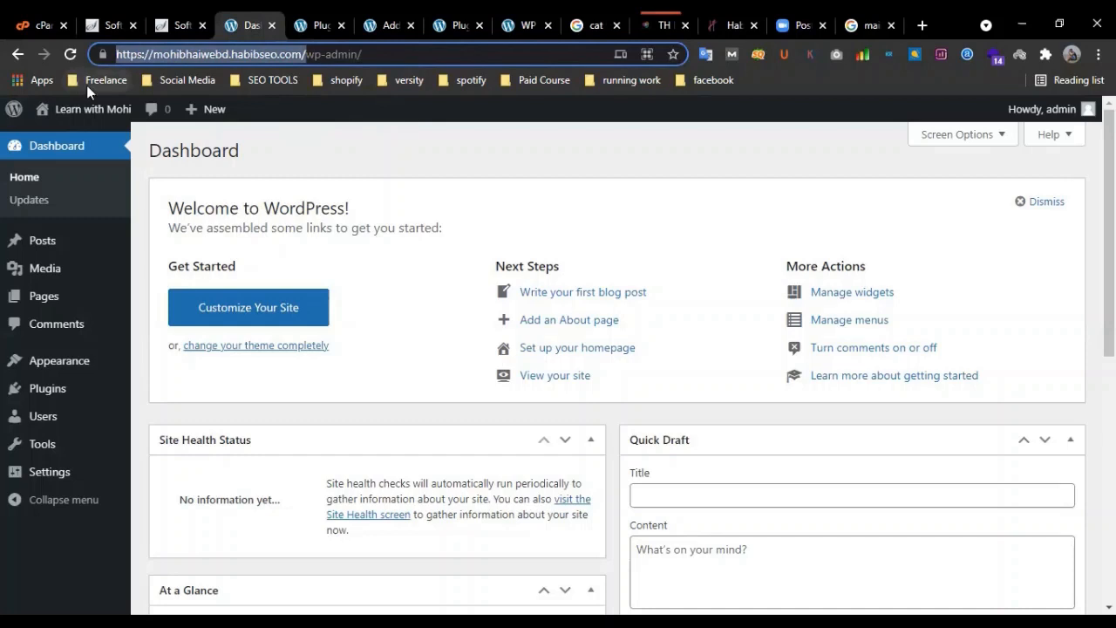
click(383, 57)
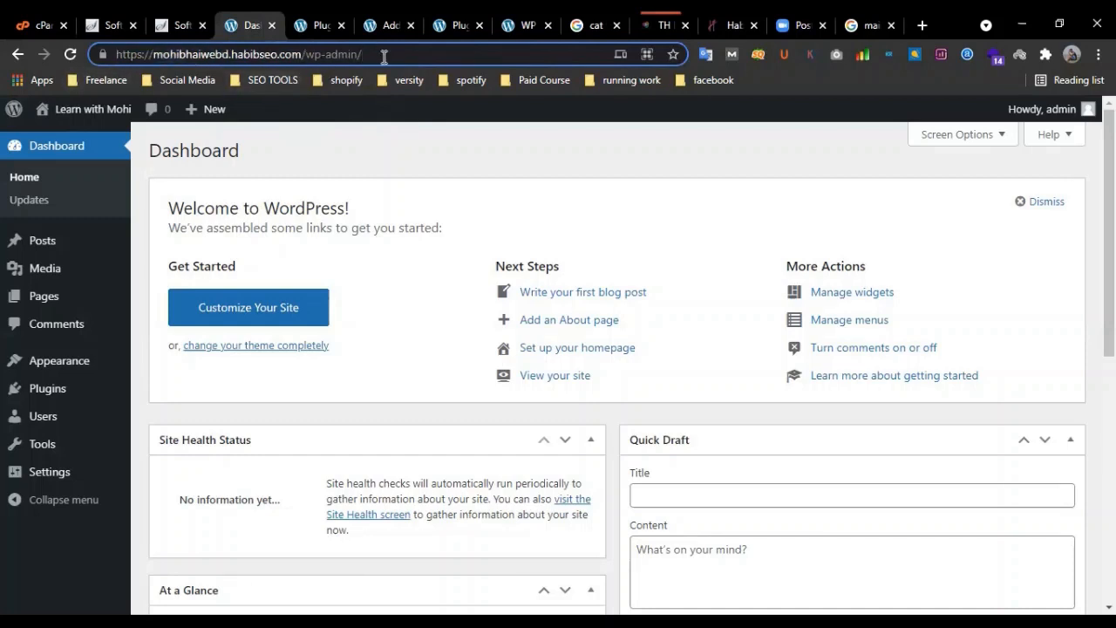
key(ctrl+t)
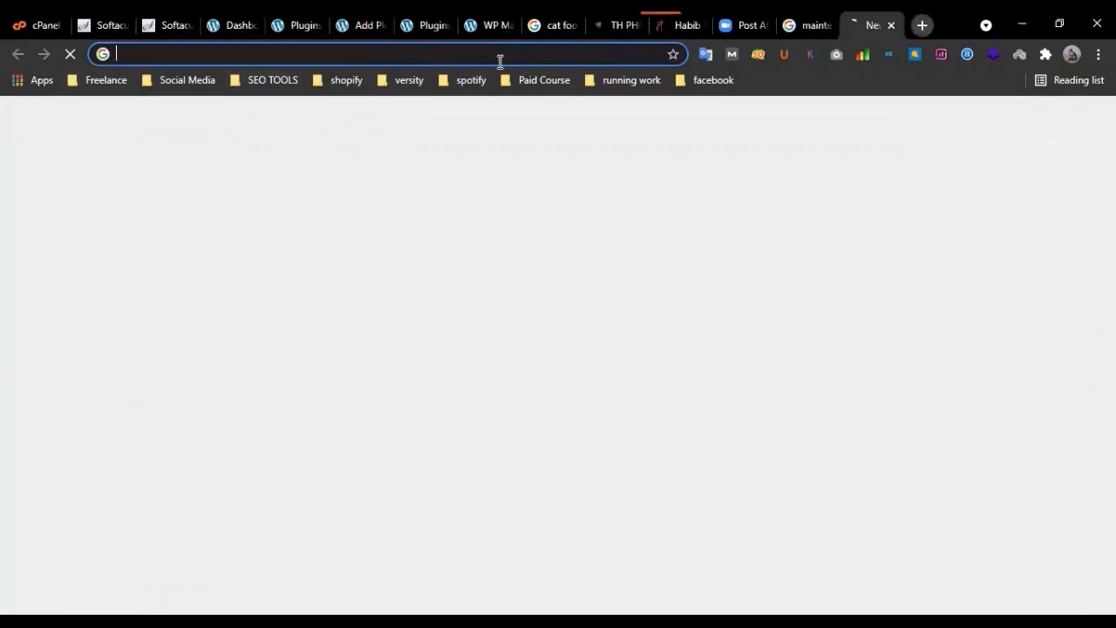
key(ctrl+v)
key(Return)
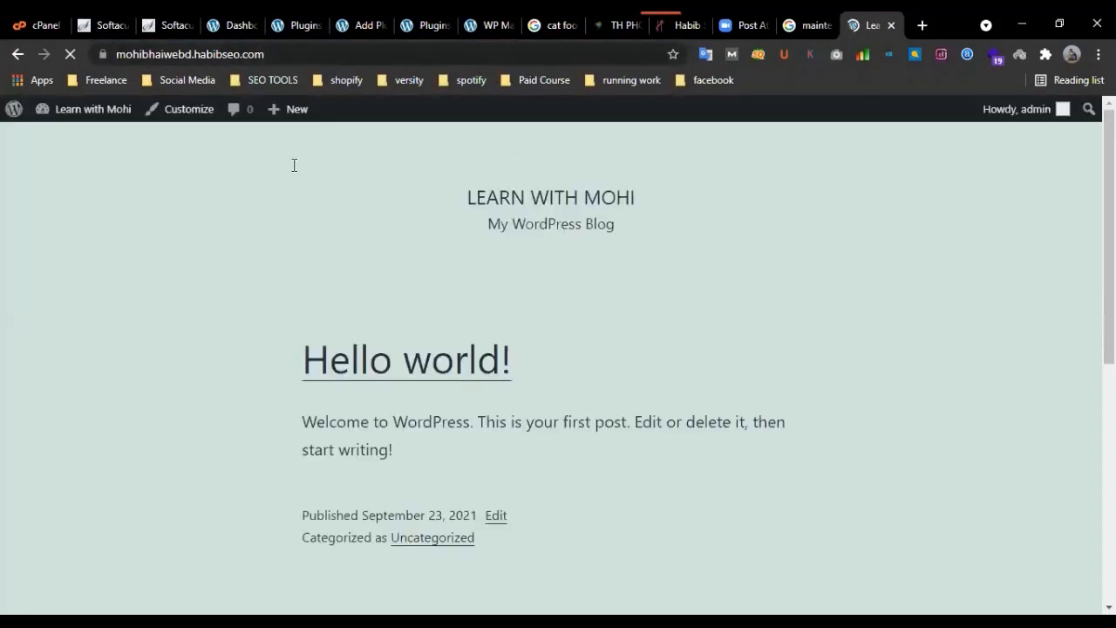
Append /wp-admin to the site's address and load the WordPress dashboard.
click(299, 54)
click(332, 54)
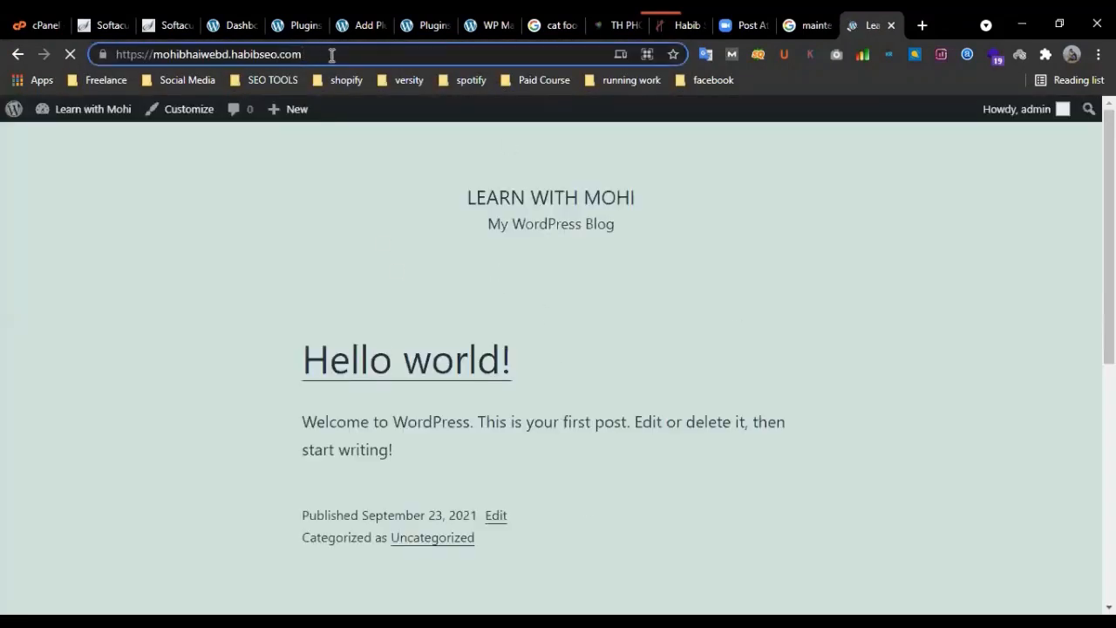
text(/wp)
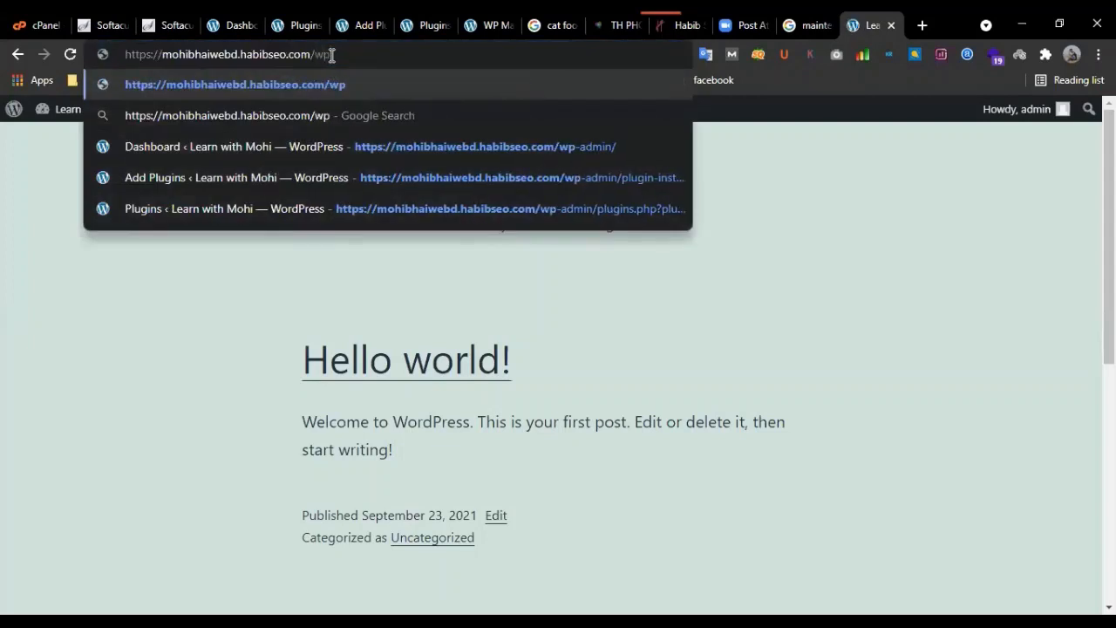
text(-admin)
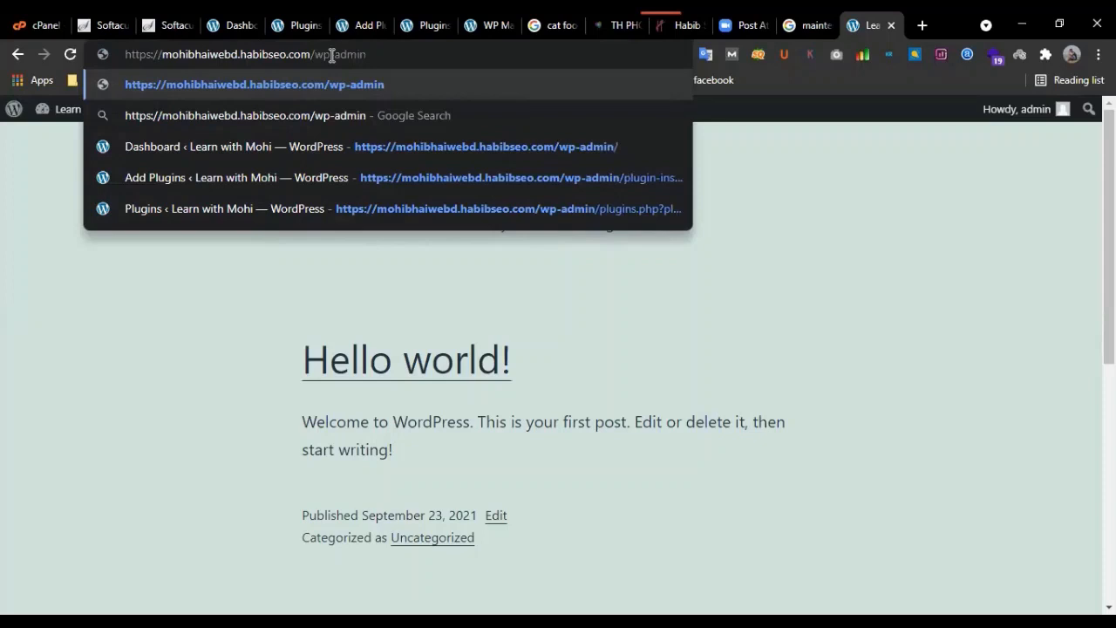
key(Return)
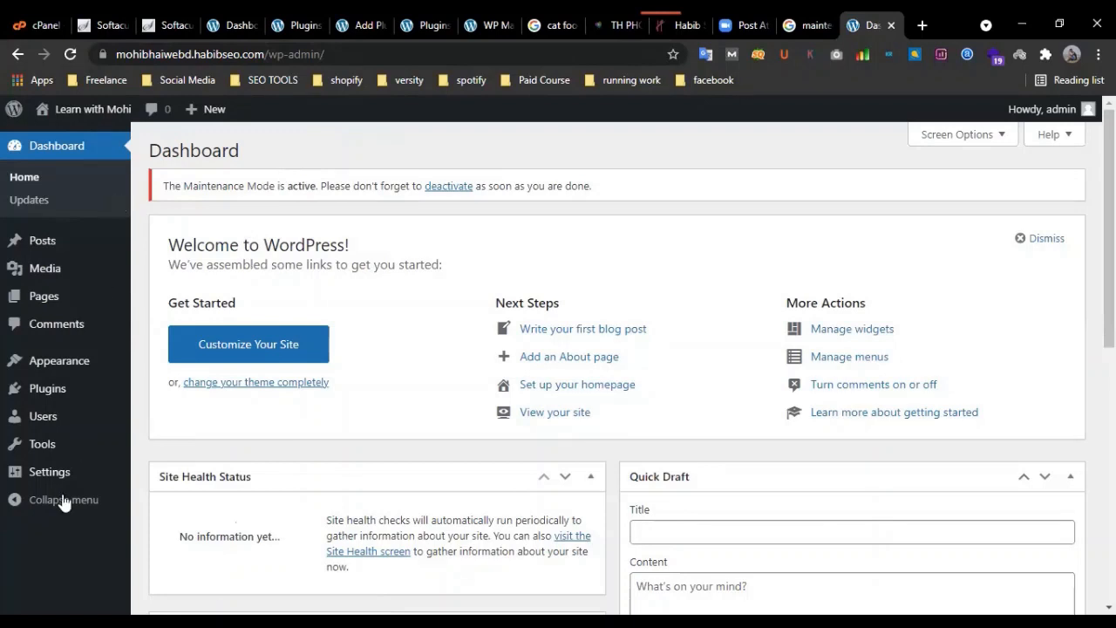
Review the Reading settings down to Search engine visibility and open the General Settings page.
mouse_move(56, 483)
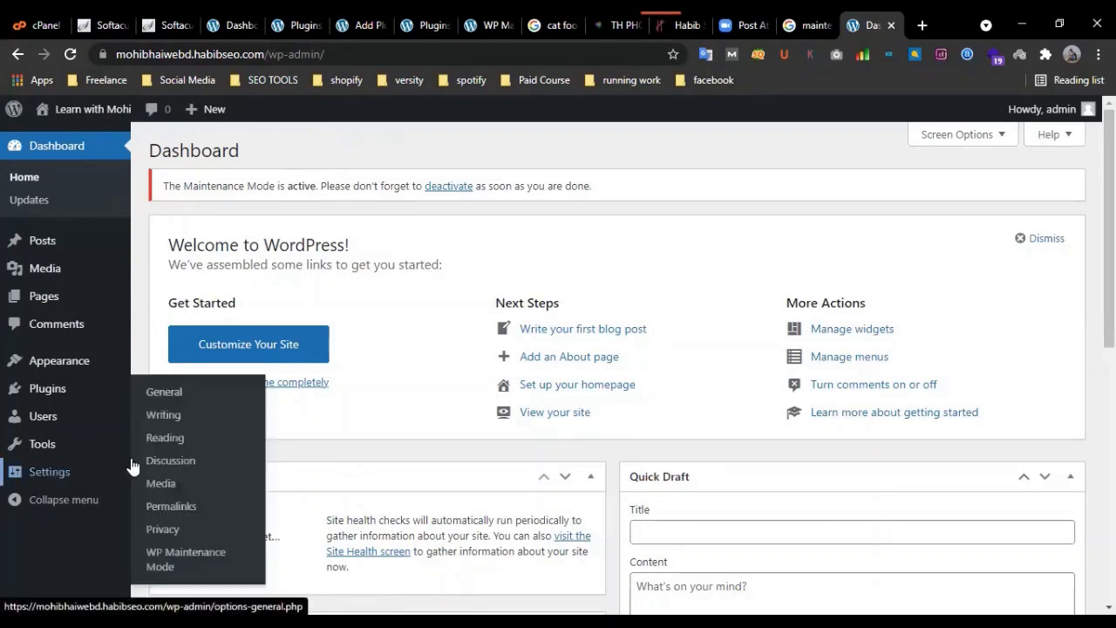
click(178, 444)
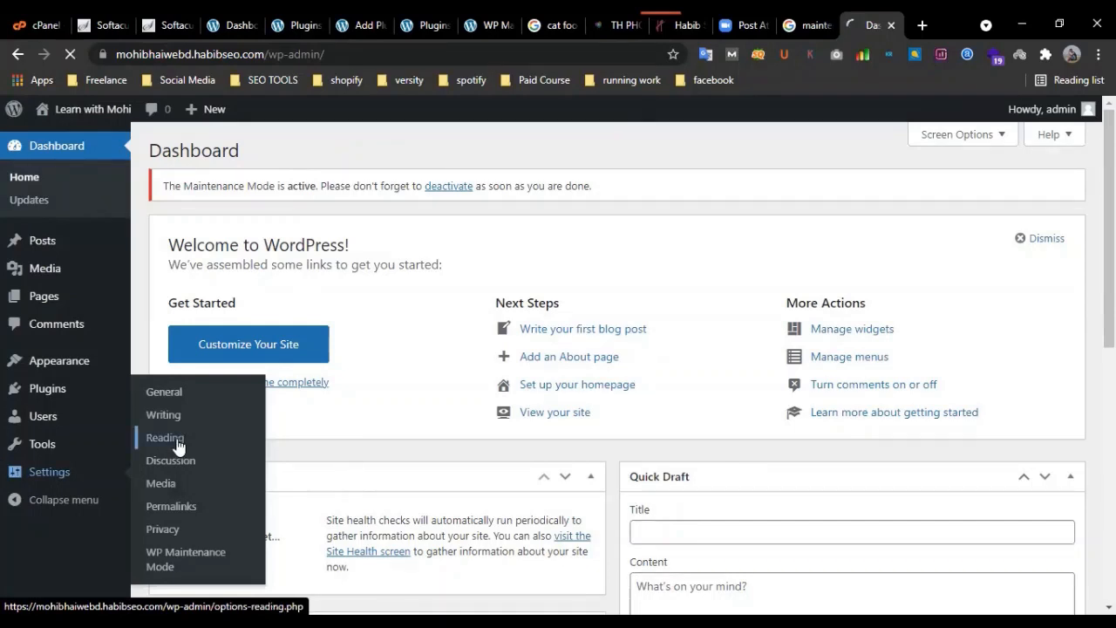
scroll(200, 390, down, 3)
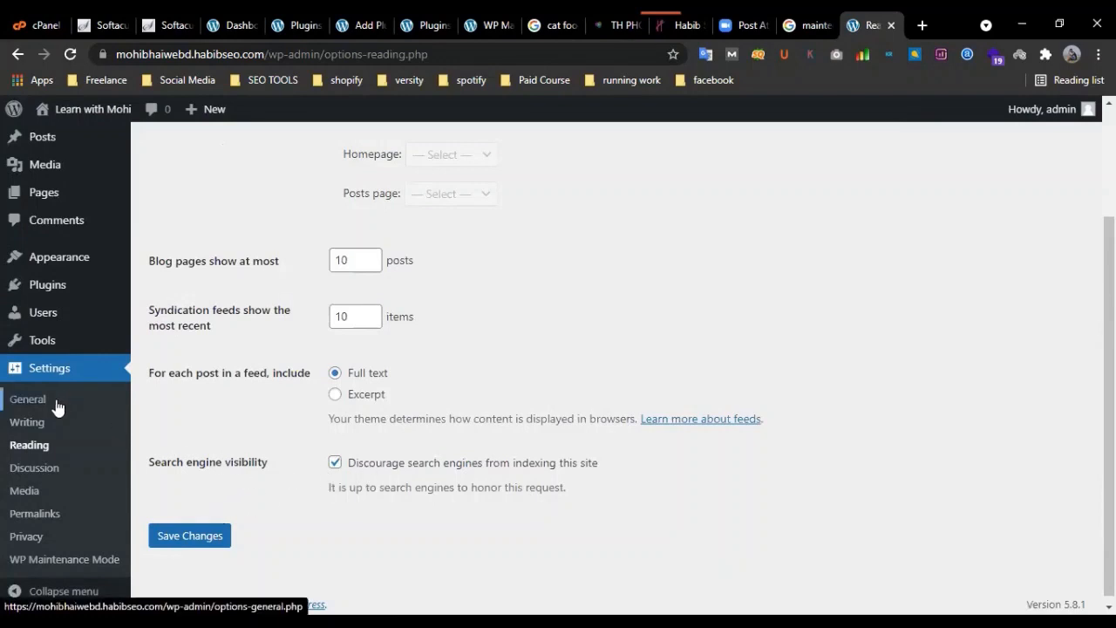
click(28, 399)
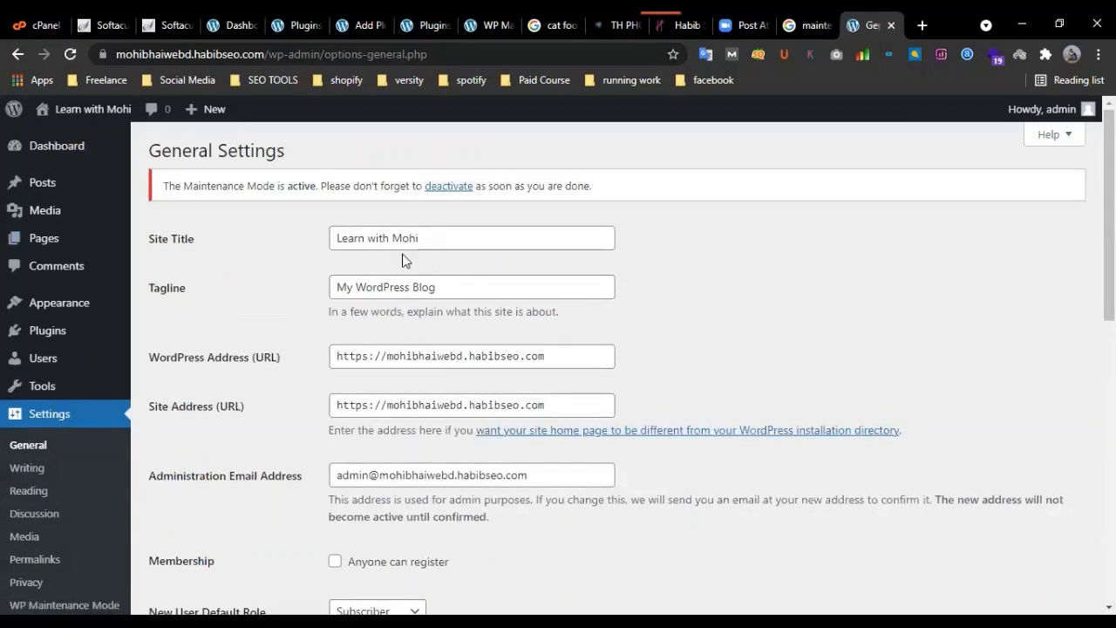
Go from the installed plugins to the Add Plugins page and fill in yoast as the search keyword.
click(49, 336)
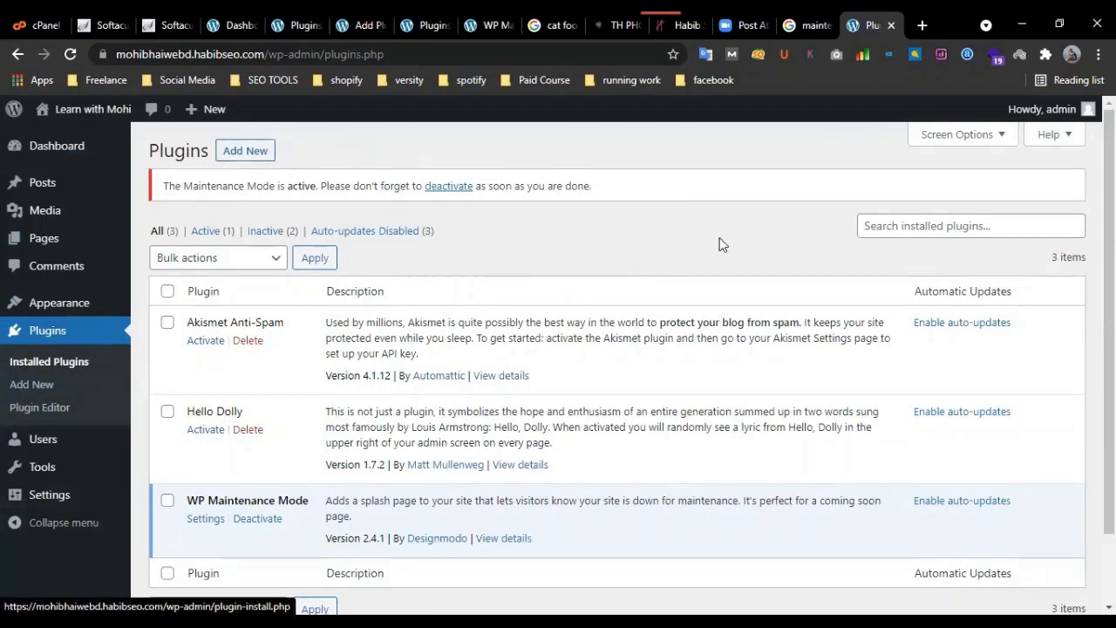
click(243, 158)
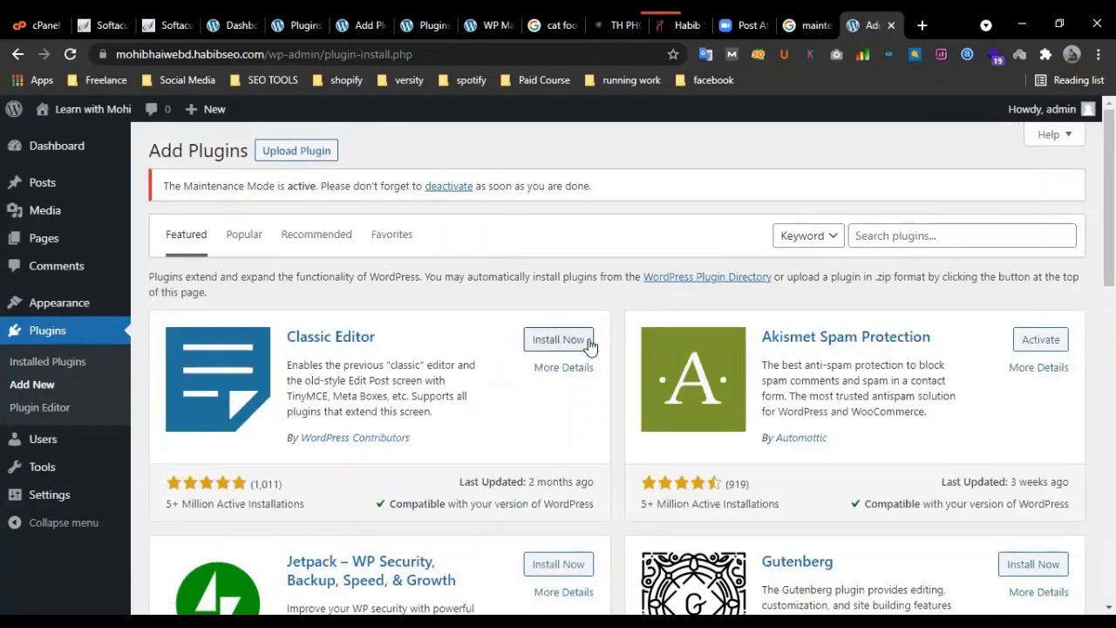
click(898, 237)
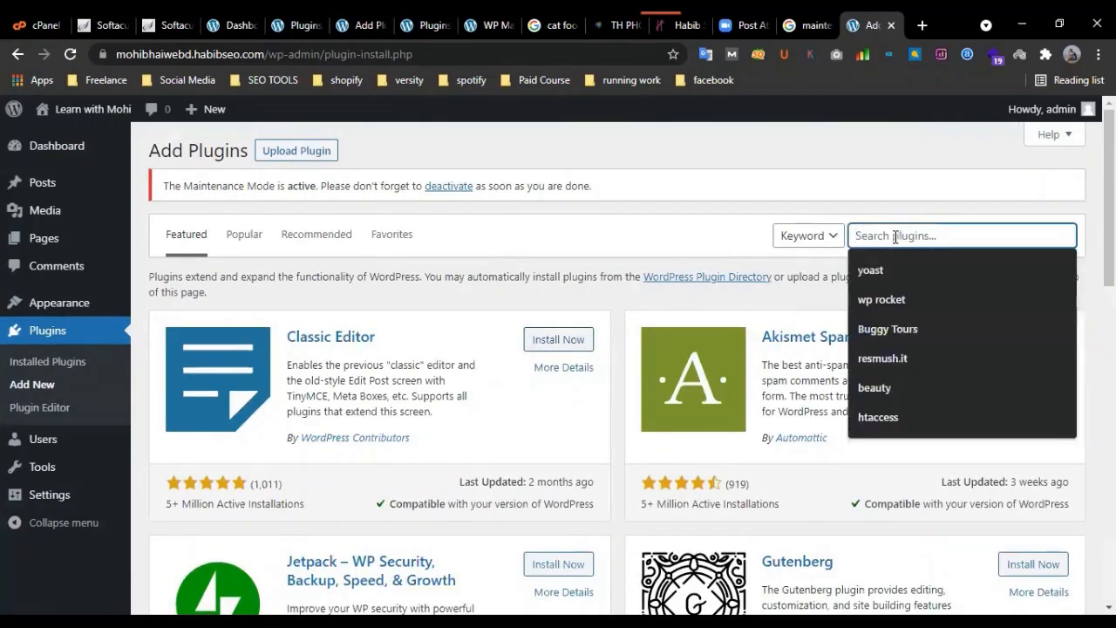
click(875, 267)
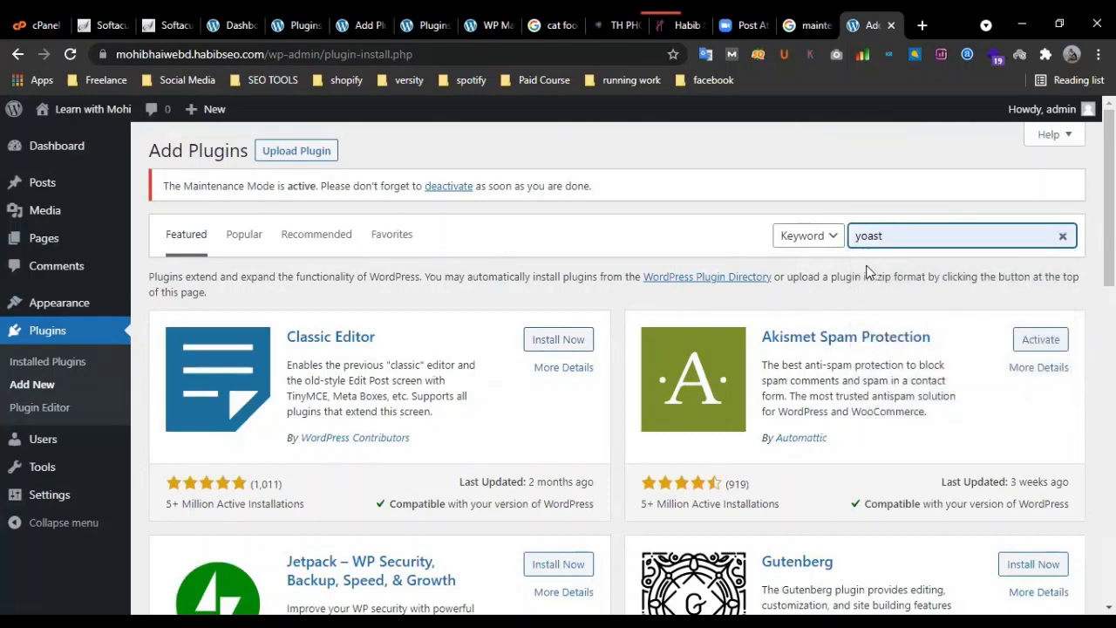